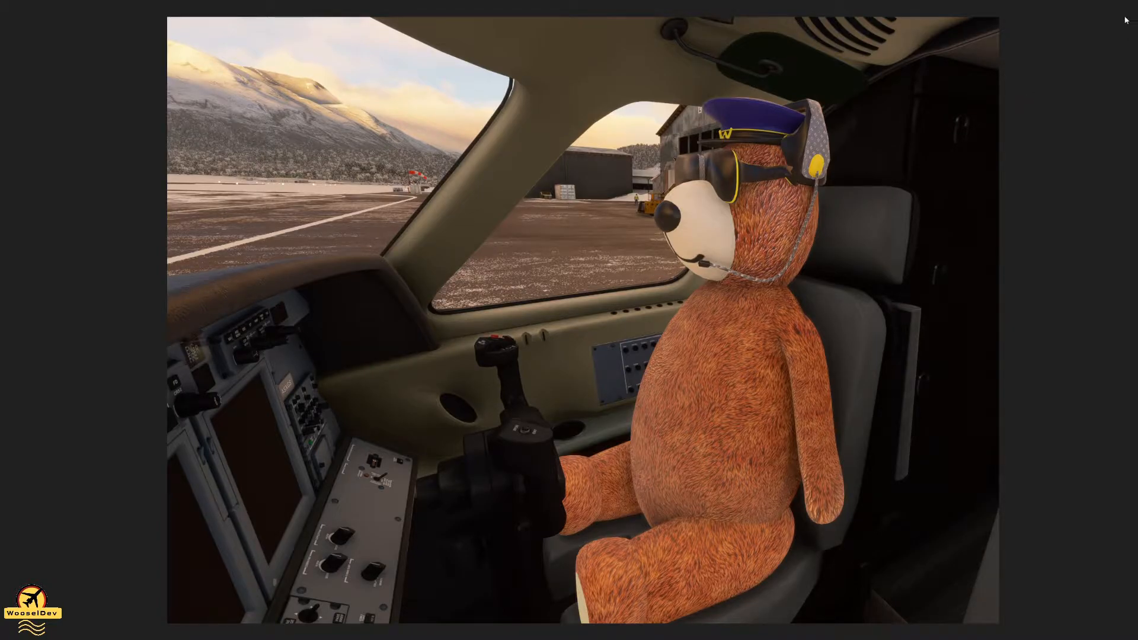
- Leave the full-screen view and close the picture of the bear in the cockpit
key(Escape)
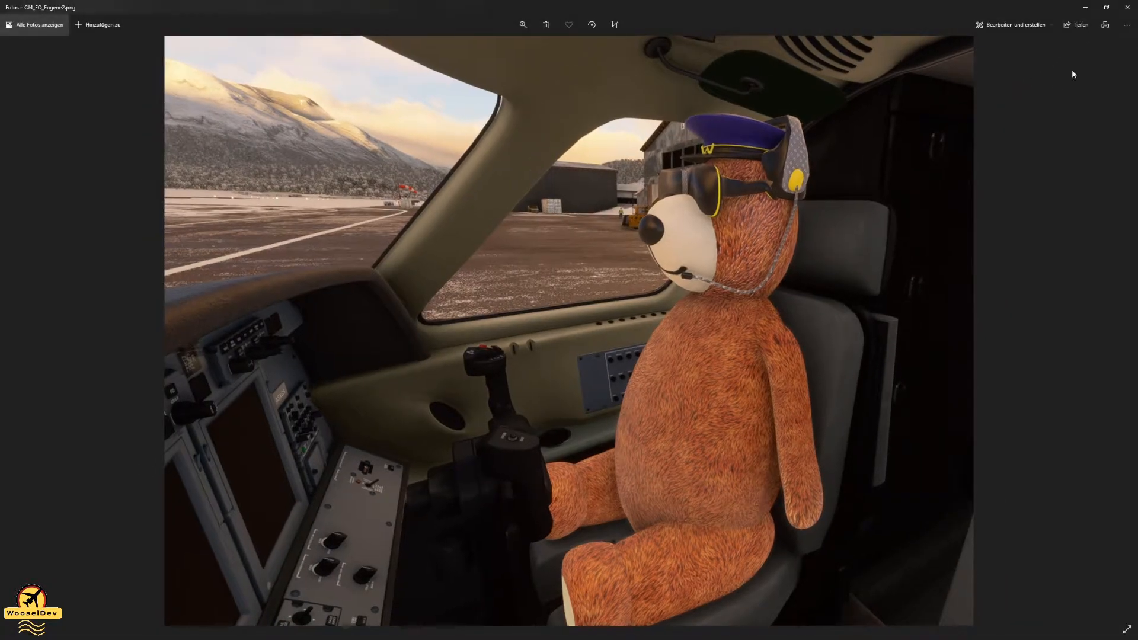
click(1127, 8)
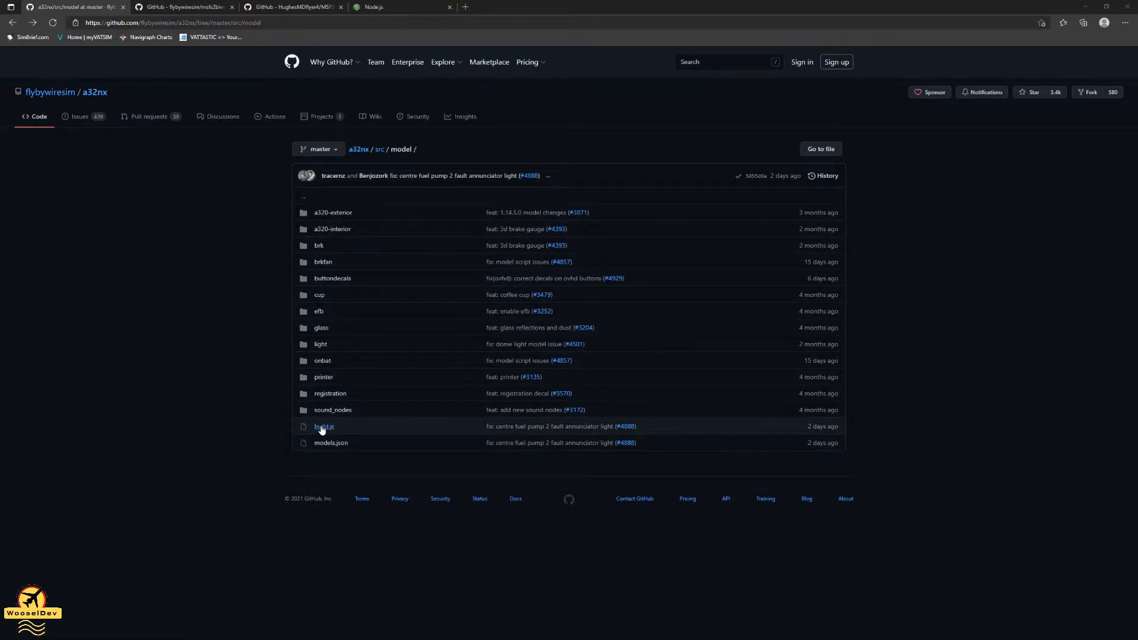
- Open the raw contents of models.json from the a32nx model folder
click(329, 444)
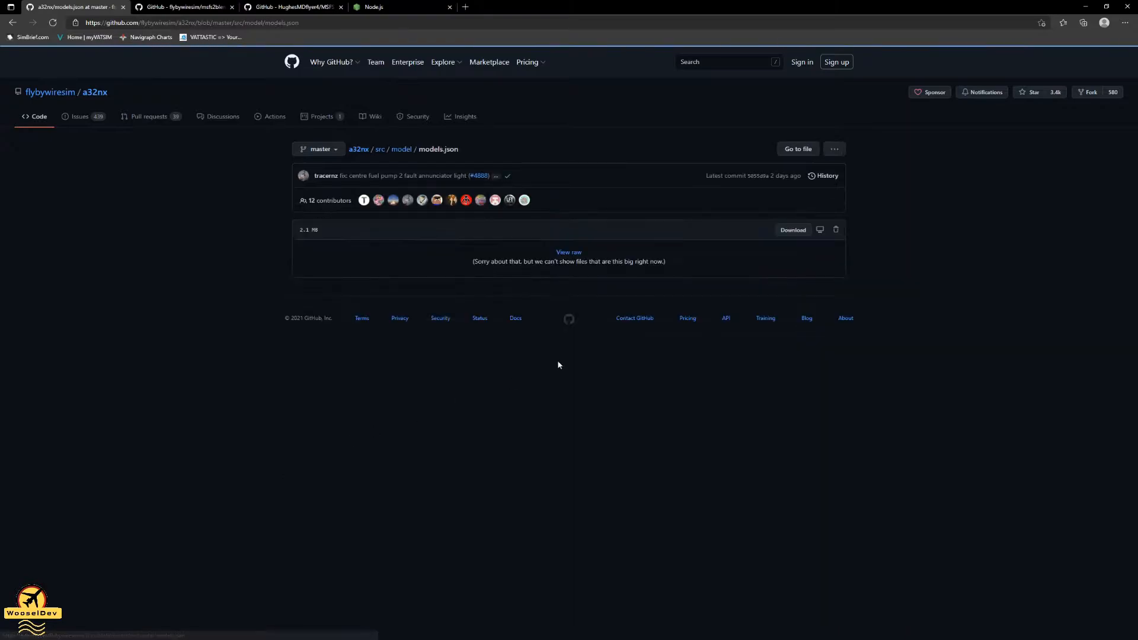
click(787, 230)
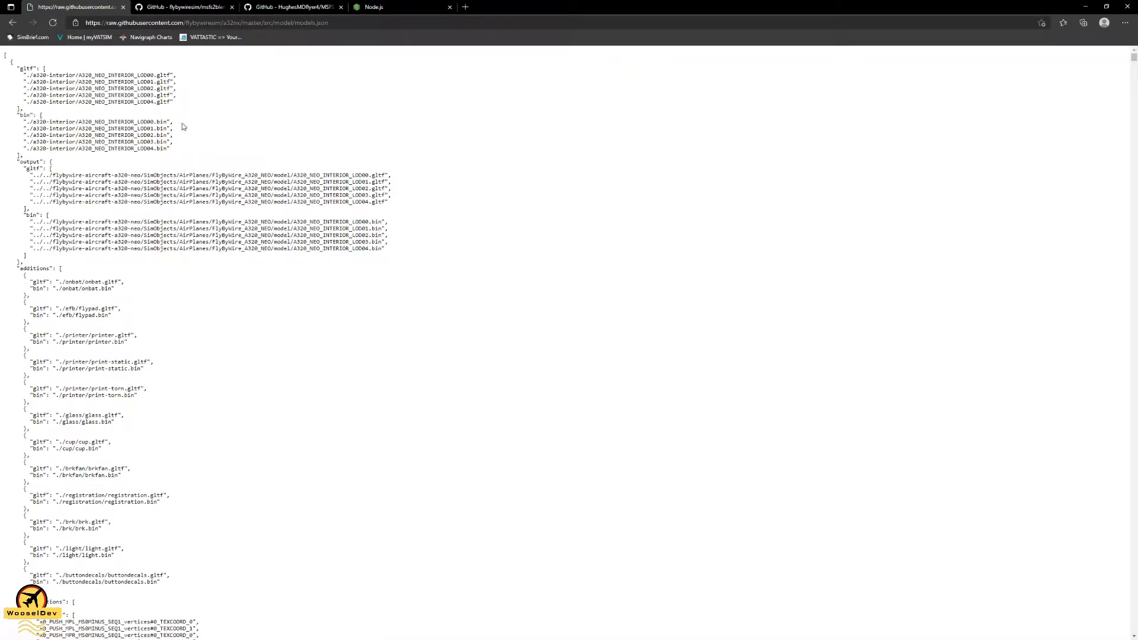
key(ctrl+a)
click(362, 144)
- Launch Visual Studio Code, close layout.json and create a new empty file
click(1133, 13)
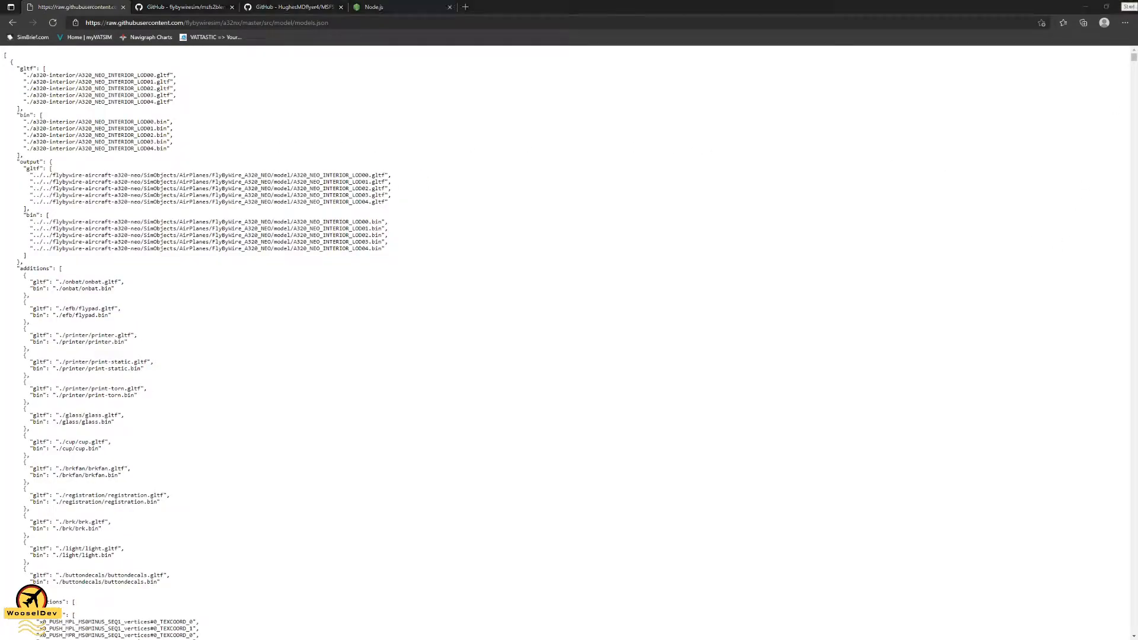
text(vsc)
key(Return)
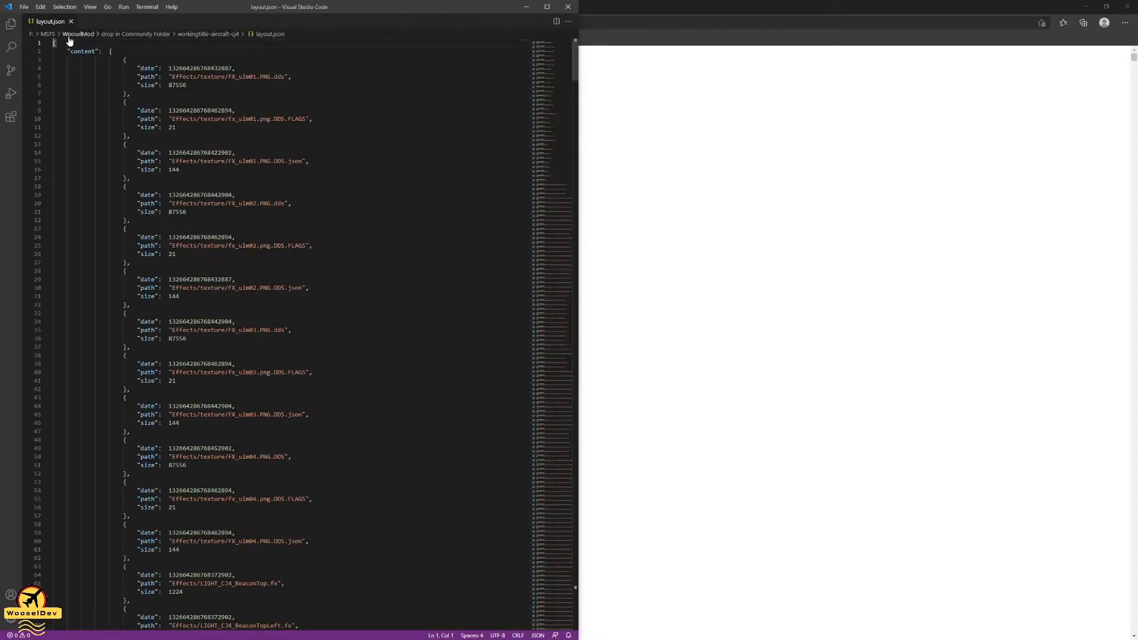
click(71, 21)
click(24, 7)
click(36, 24)
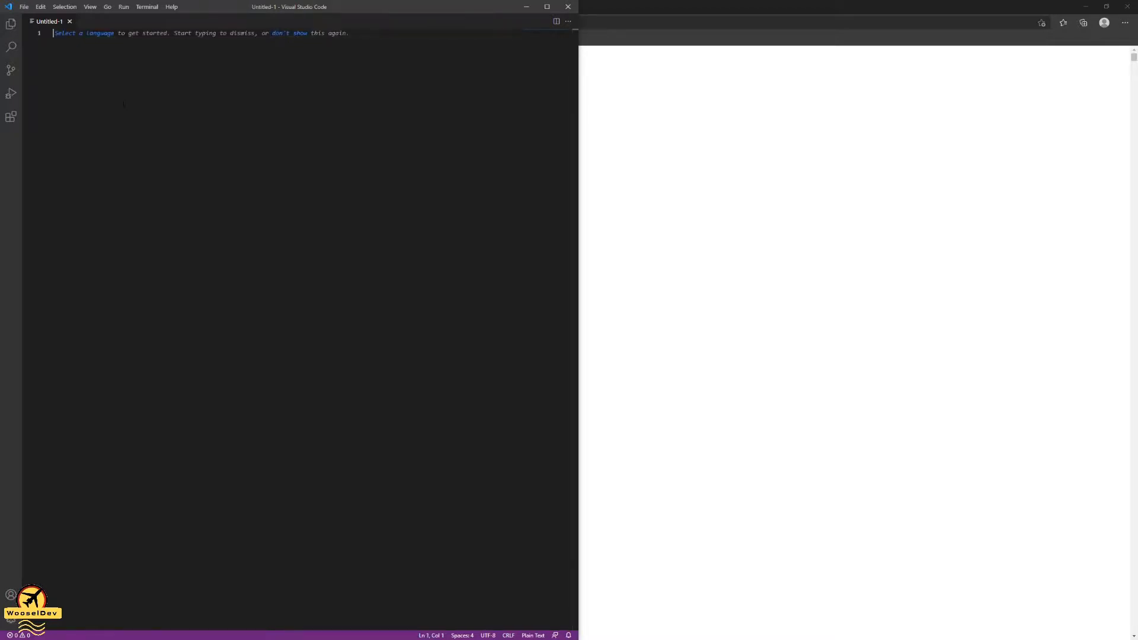
key(Return)
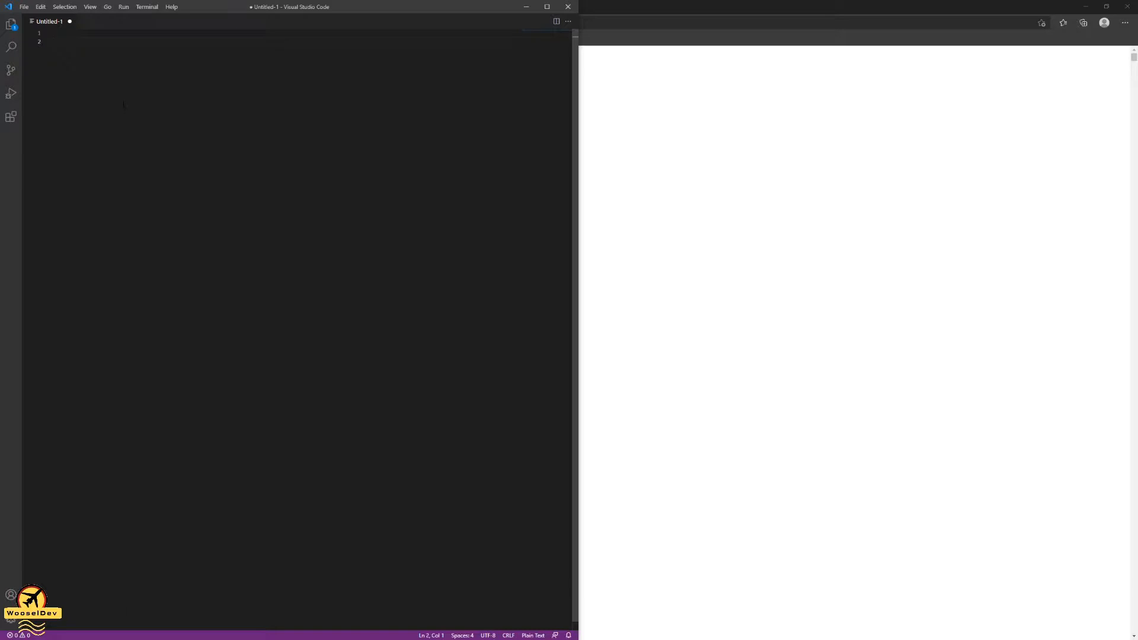
- Copy the complete models.json text from the browser and paste it into the untitled file in Visual Studio Code
click(705, 285)
key(ctrl+a)
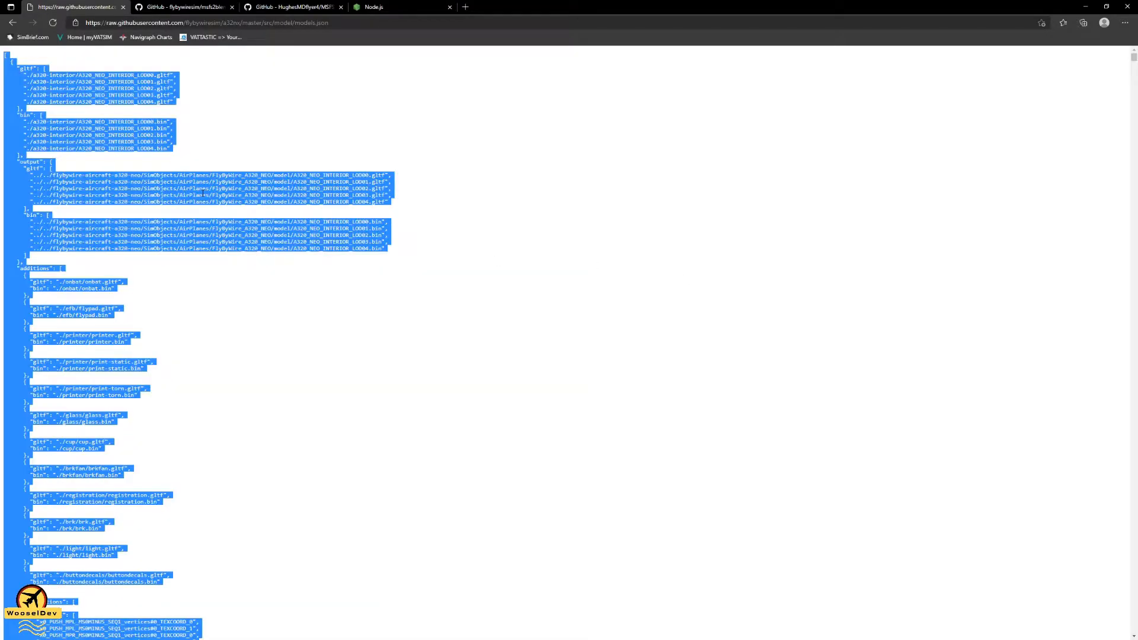
right_click(203, 194)
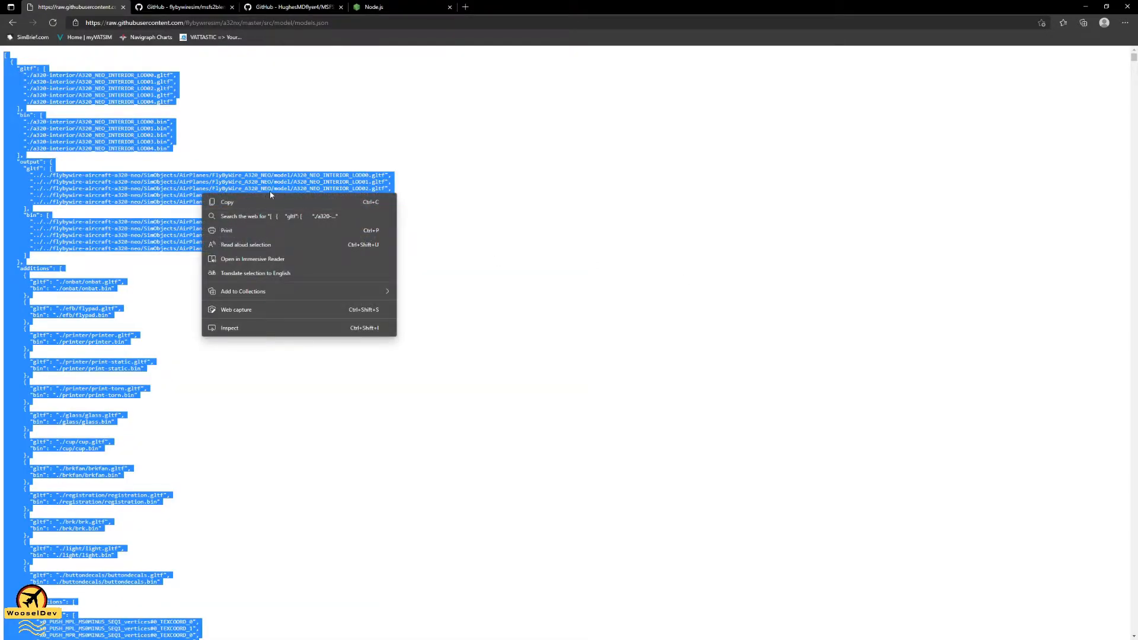
click(262, 204)
key(alt+Tab)
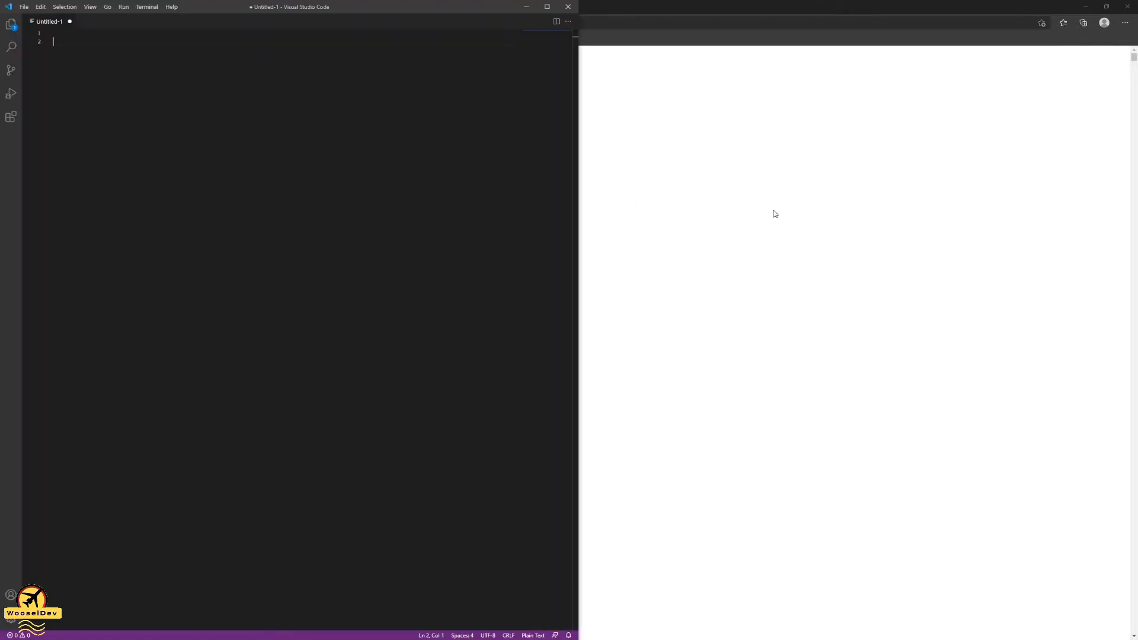
key(ctrl+v)
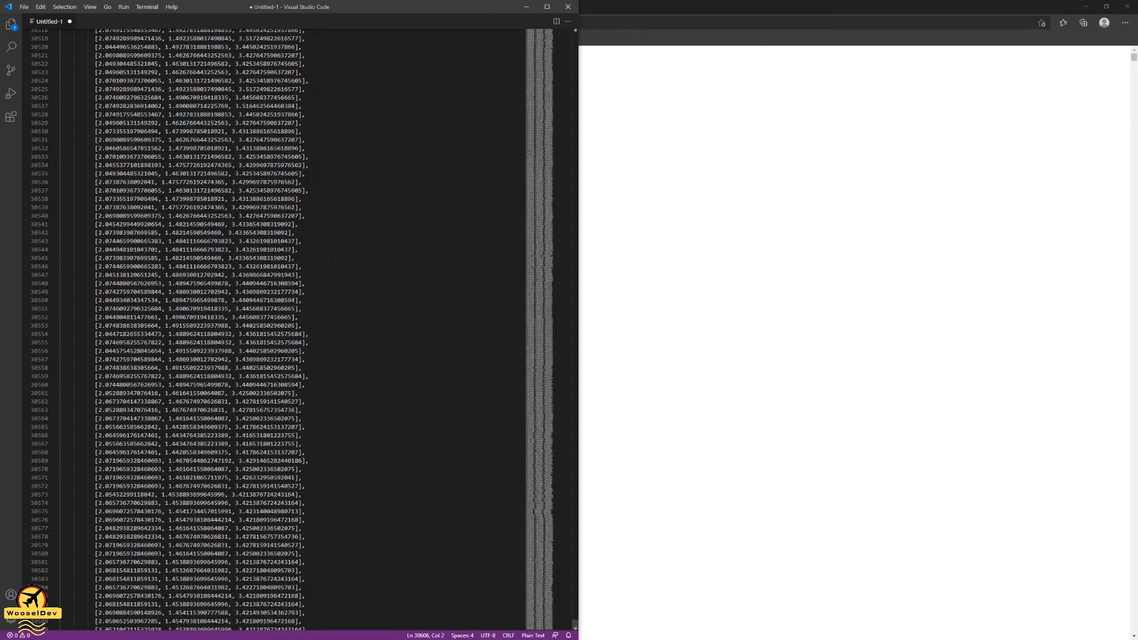
- Remove the blank first line above the pasted JSON
drag(572, 621, 568, 29)
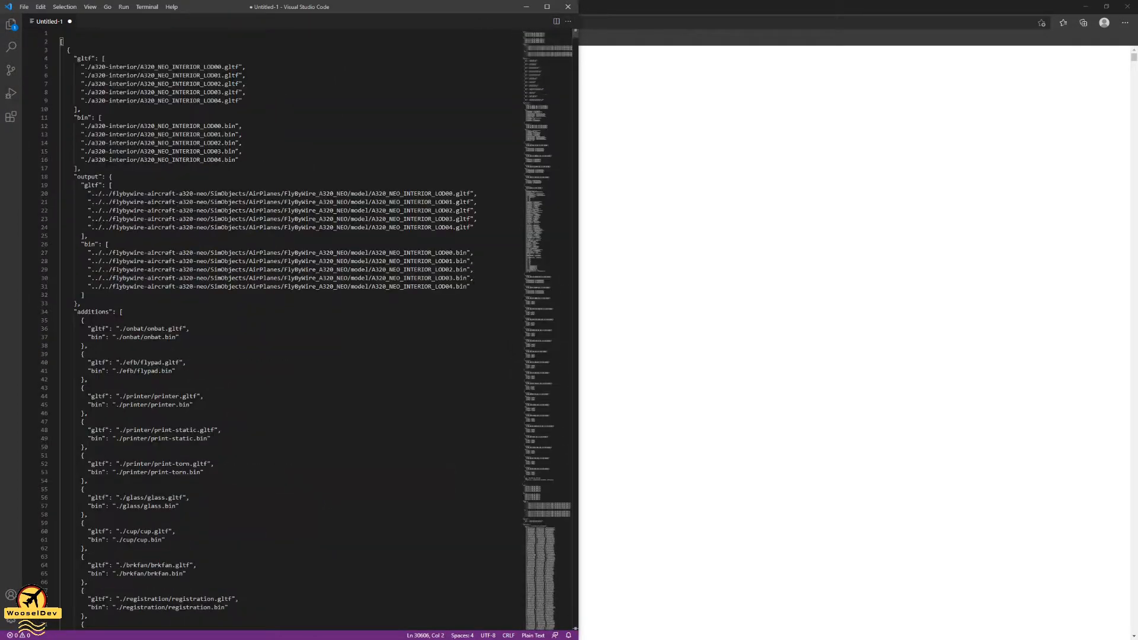
click(58, 33)
key(Delete)
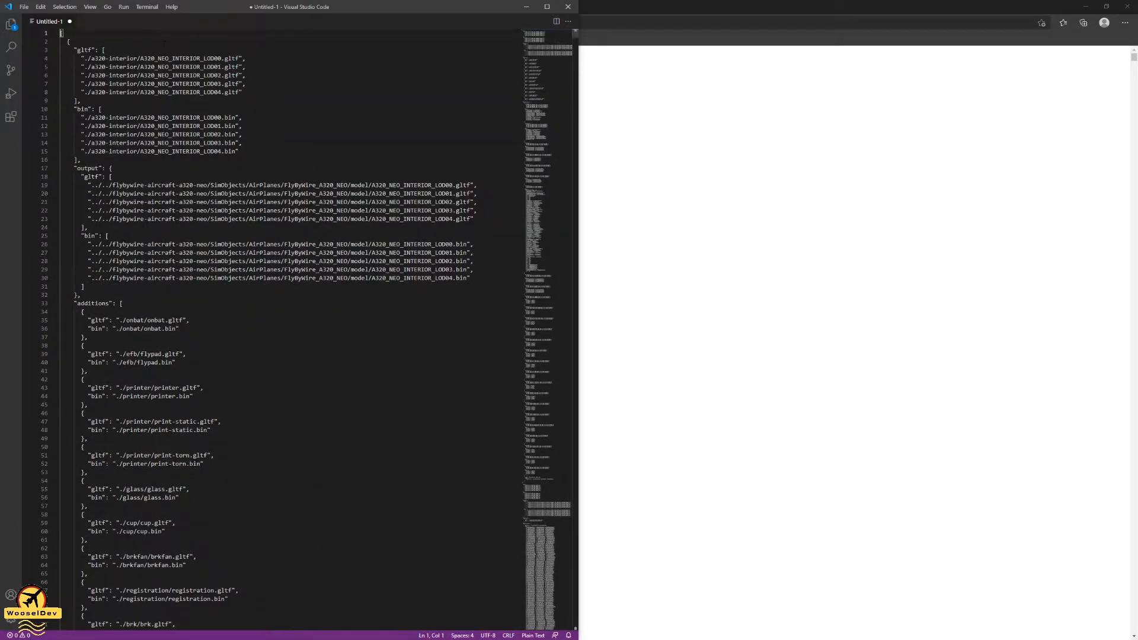
- Save the file as models.json with the No Extension file type in the folder MSFS Dev\WooselMod CJ4 - Tutorial
click(24, 6)
click(54, 134)
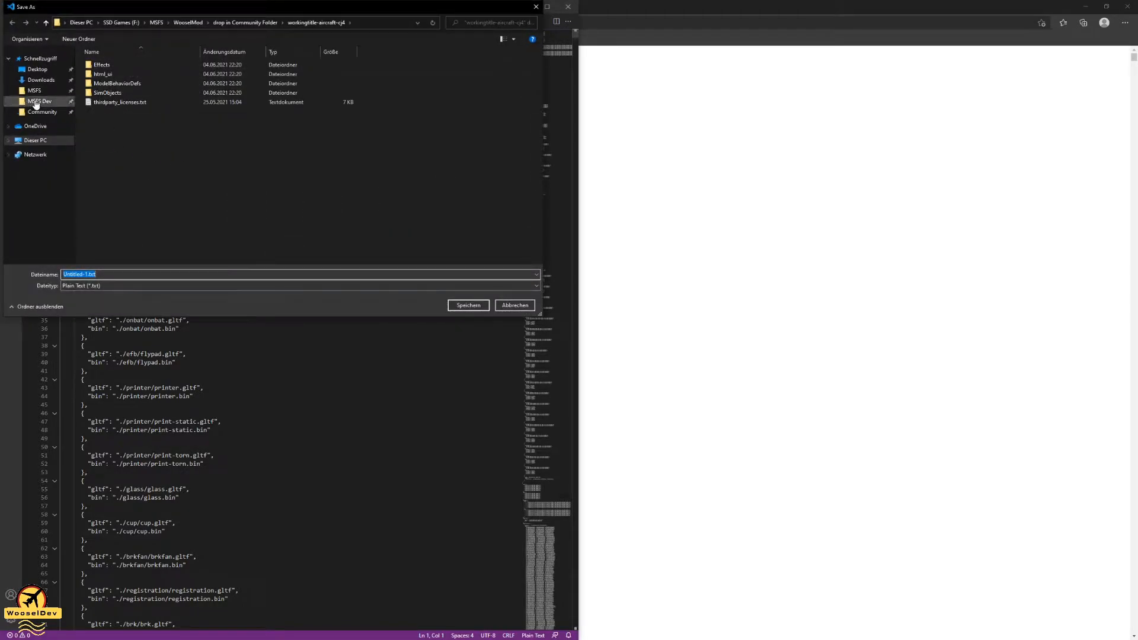
click(58, 102)
click(122, 102)
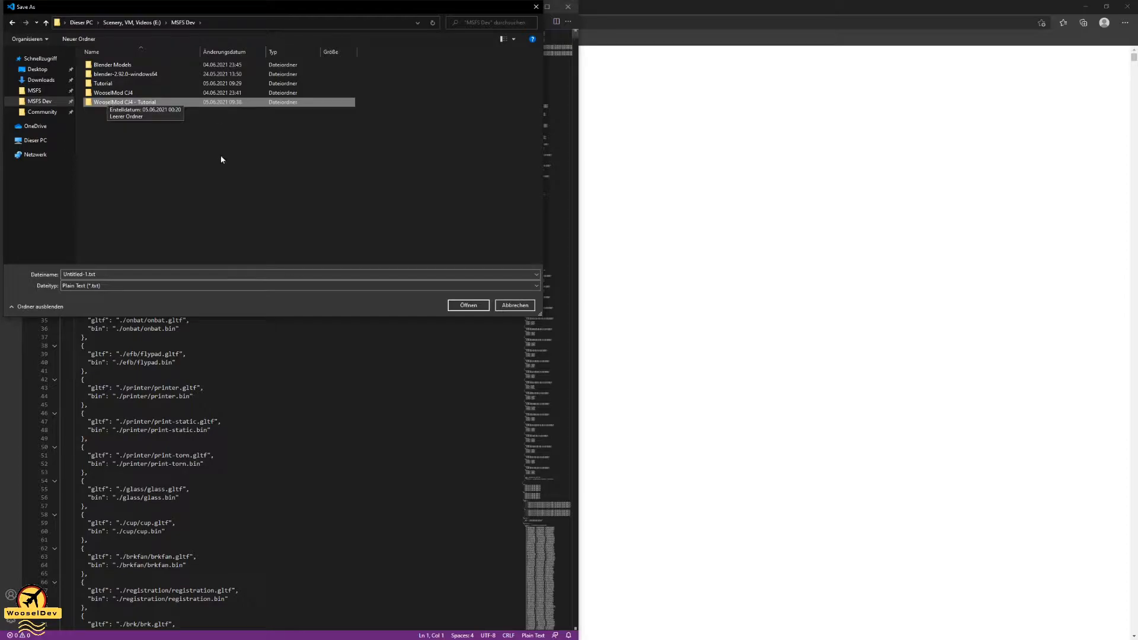
double_click(137, 102)
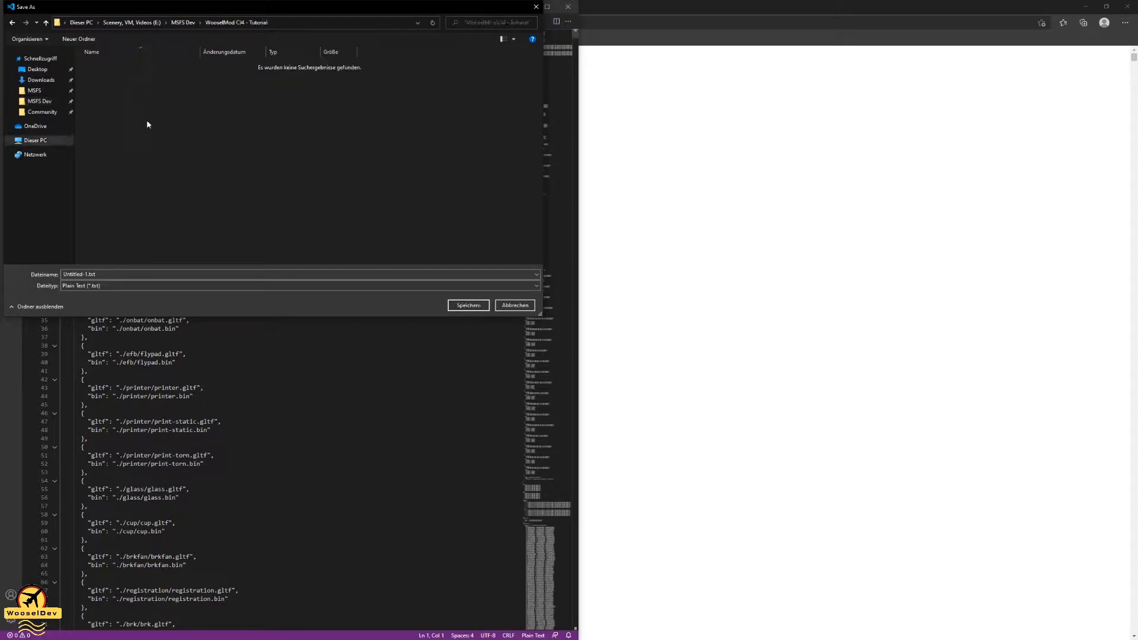
click(132, 286)
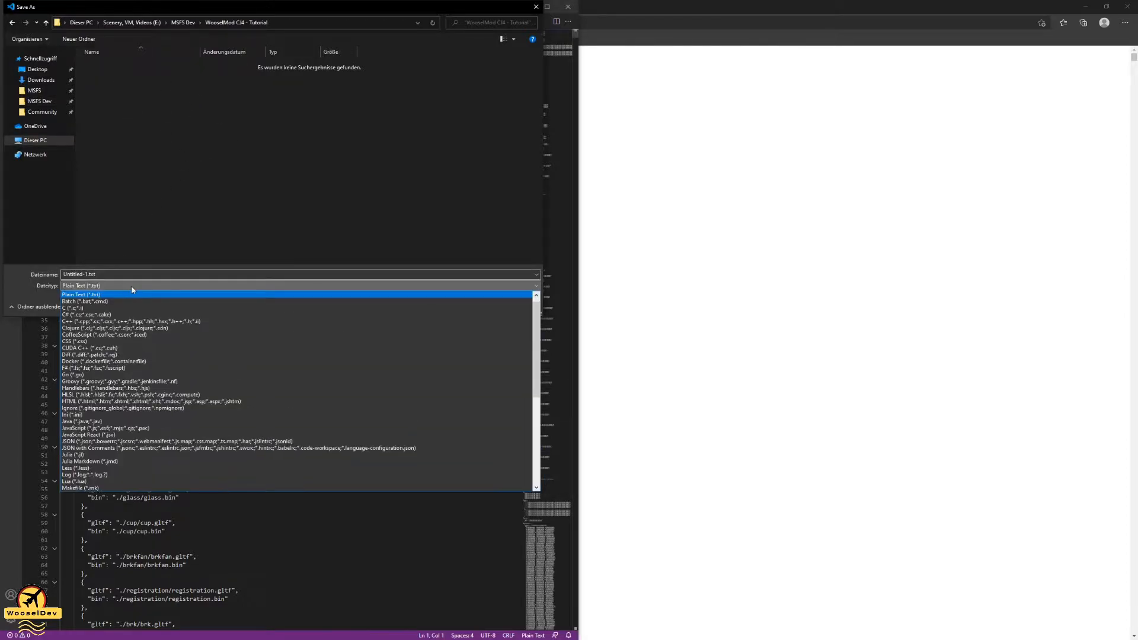
scroll(128, 289, down, 19)
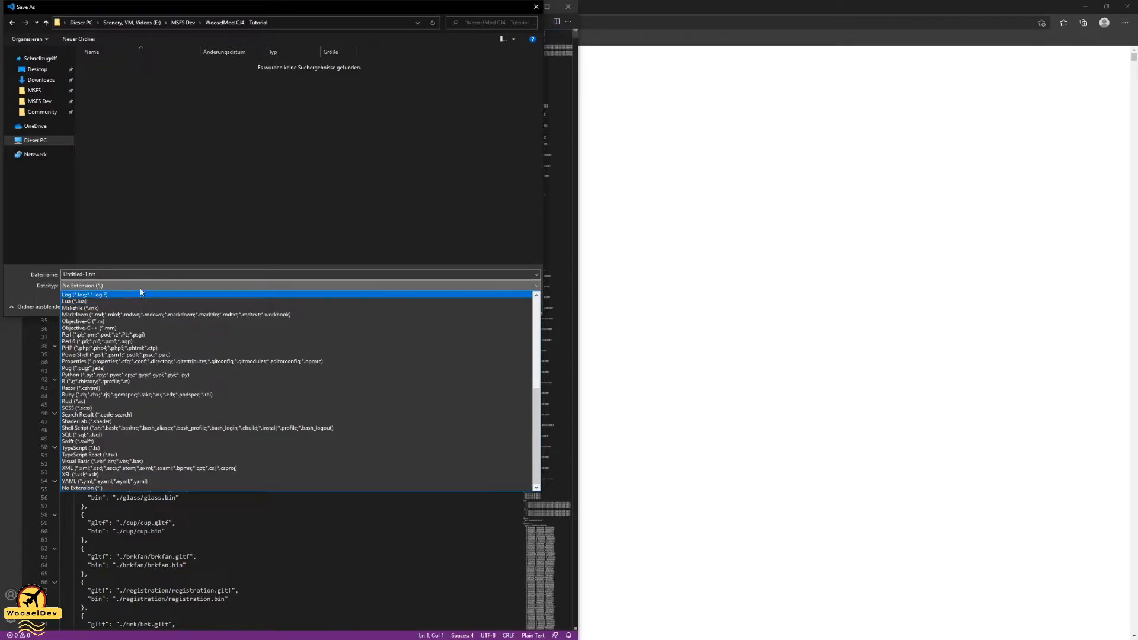
click(123, 274)
text(models.json)
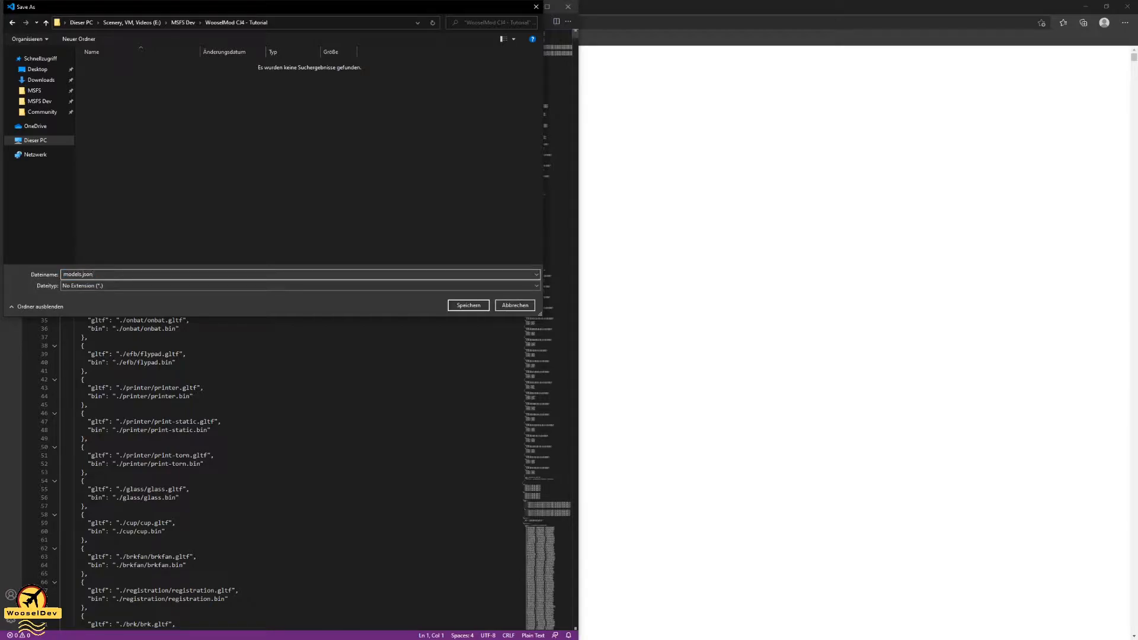
key(Return)
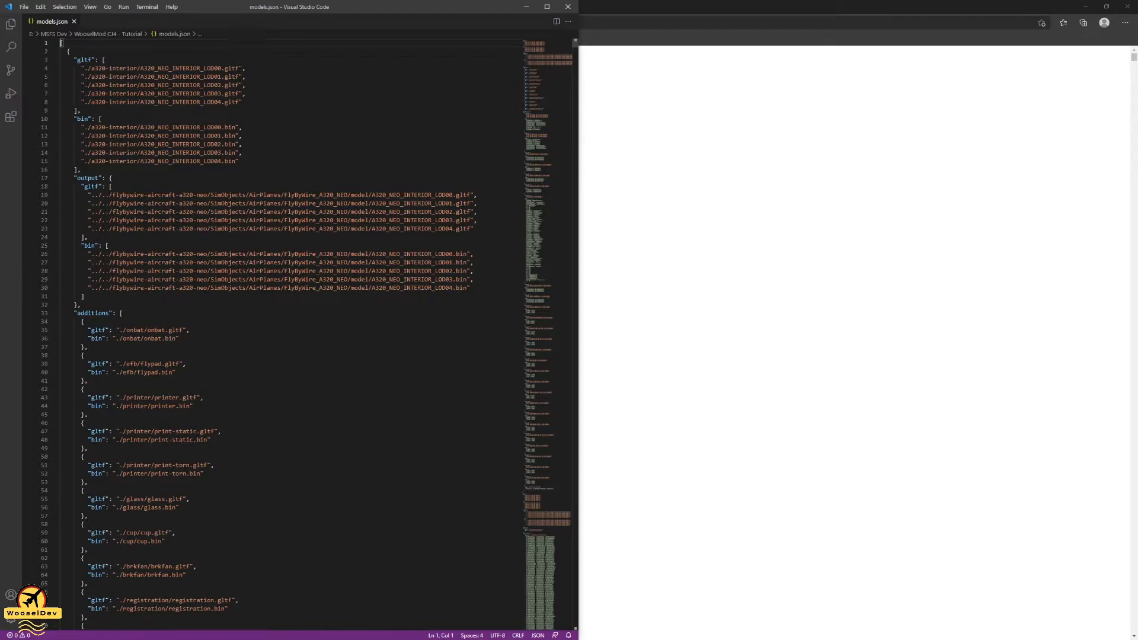
- Create another empty file, and in the browser open the raw contents of build.js from the a32nx model folder
click(29, 9)
click(31, 22)
click(831, 303)
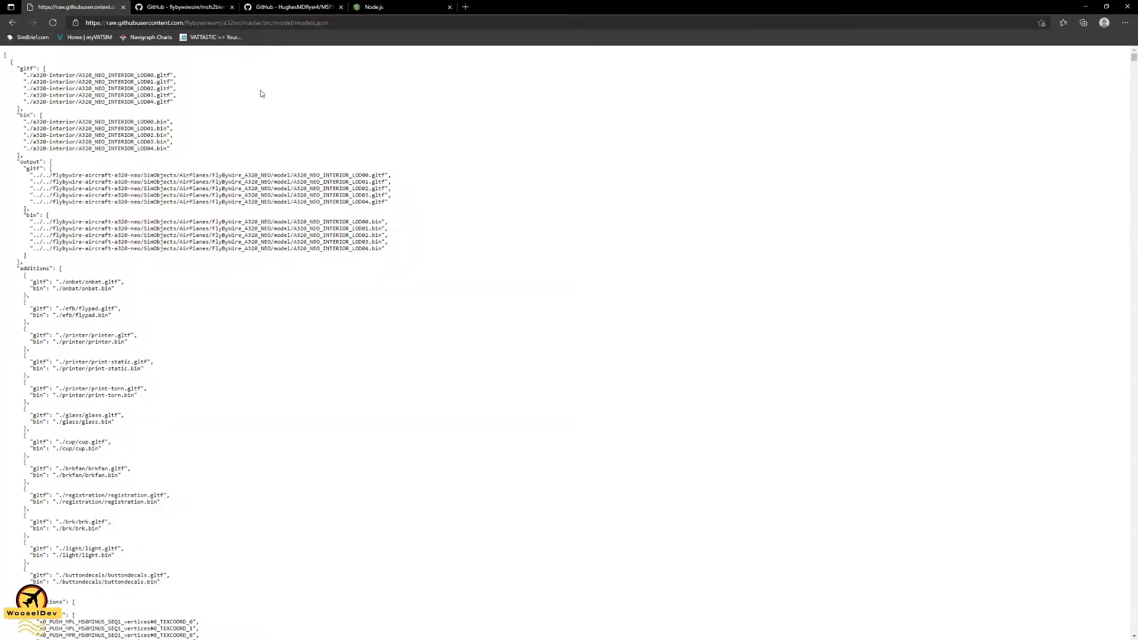
click(12, 22)
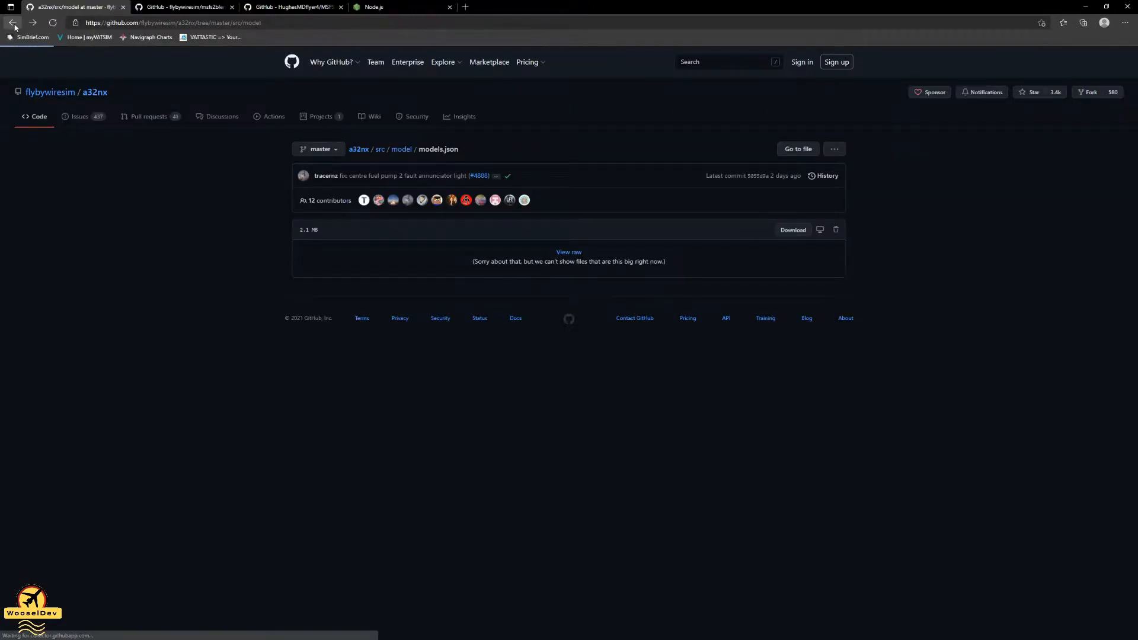
click(13, 22)
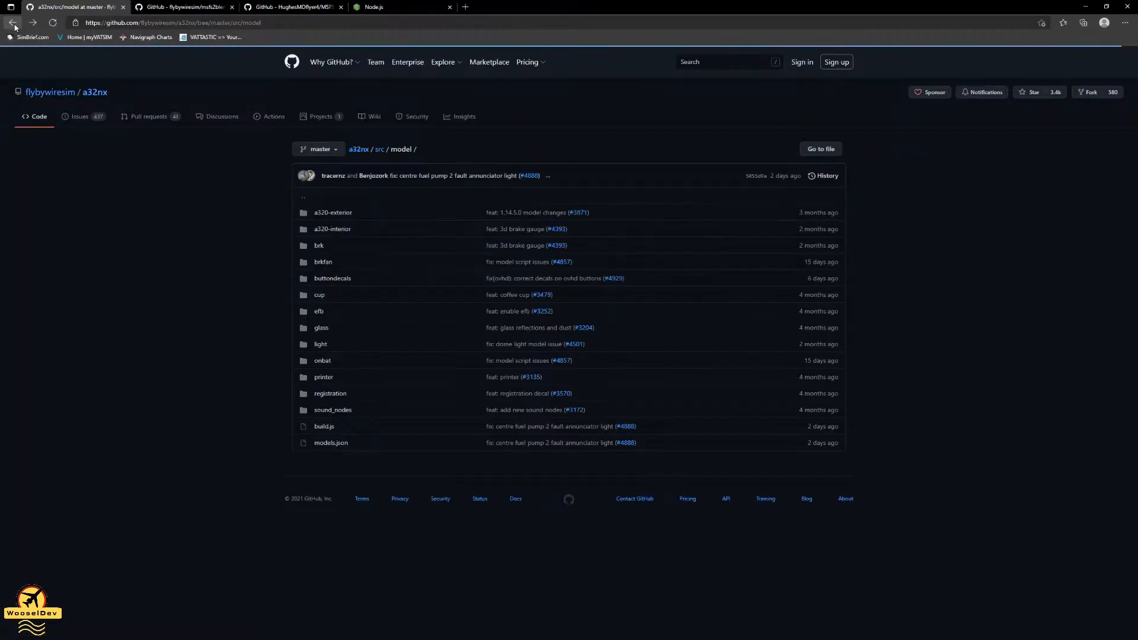
click(317, 427)
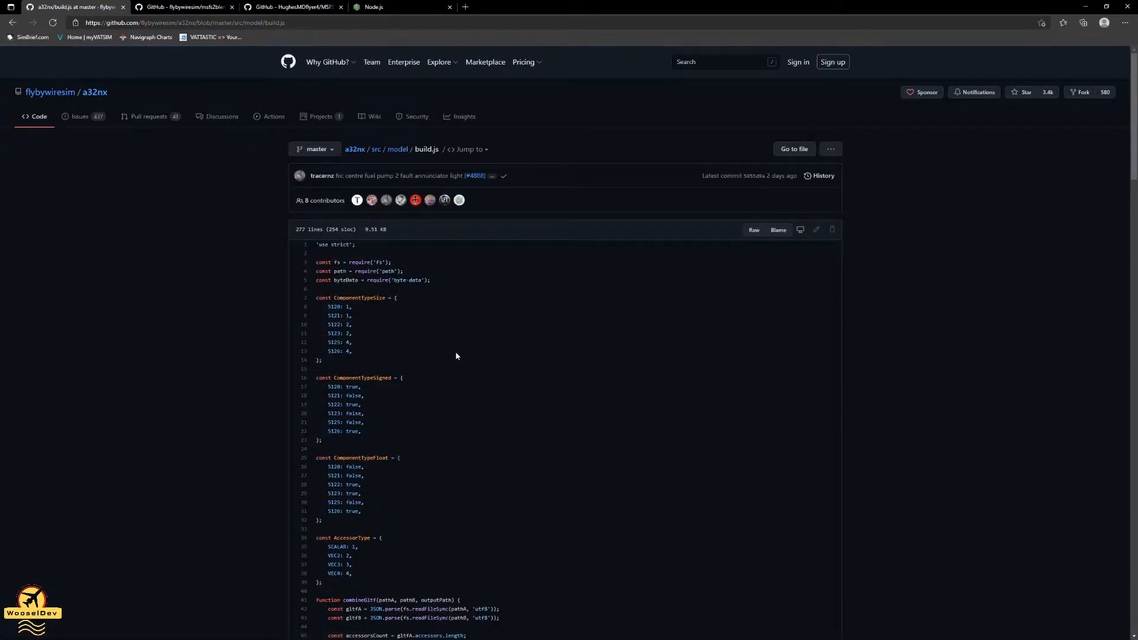
click(754, 230)
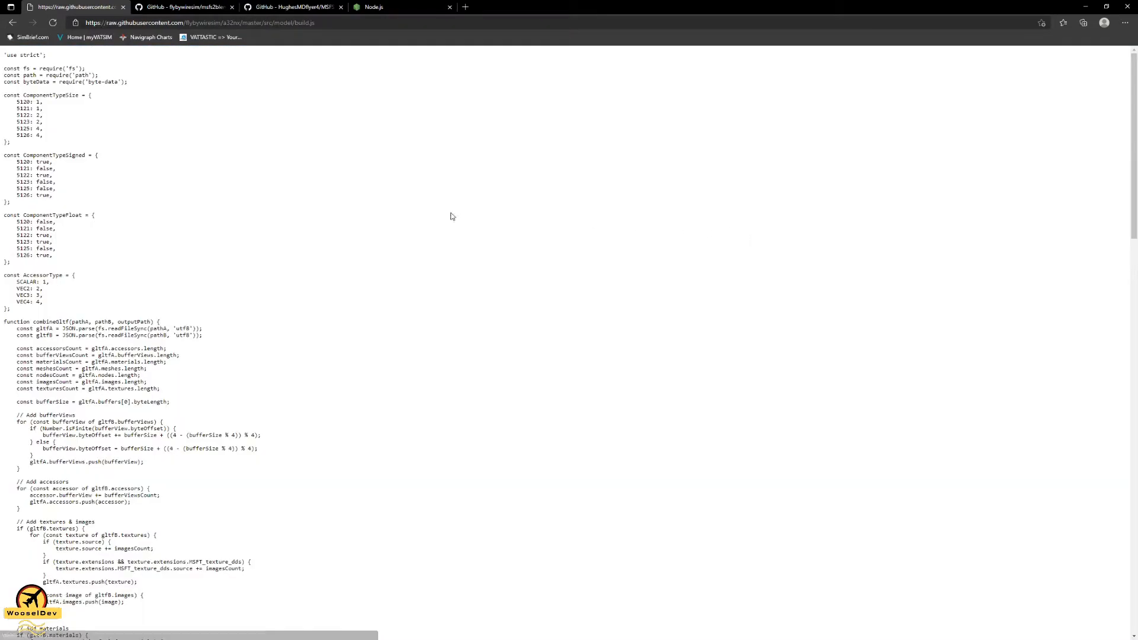
- Copy the complete build.js code and paste it into the new untitled file in Visual Studio Code
key(ctrl+a)
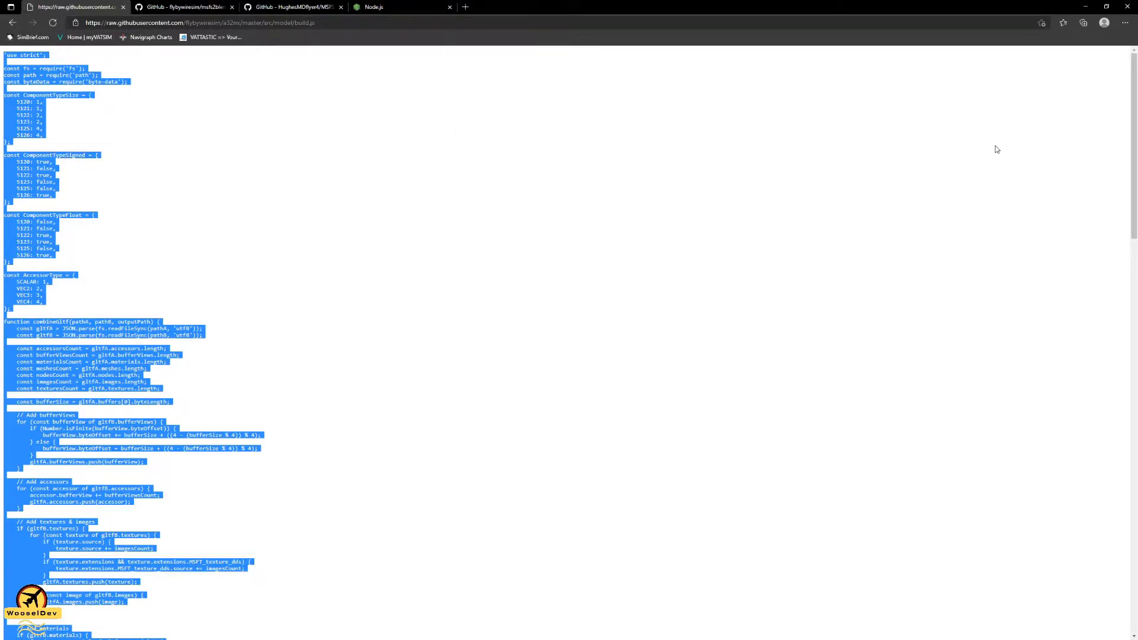
key(alt+Tab)
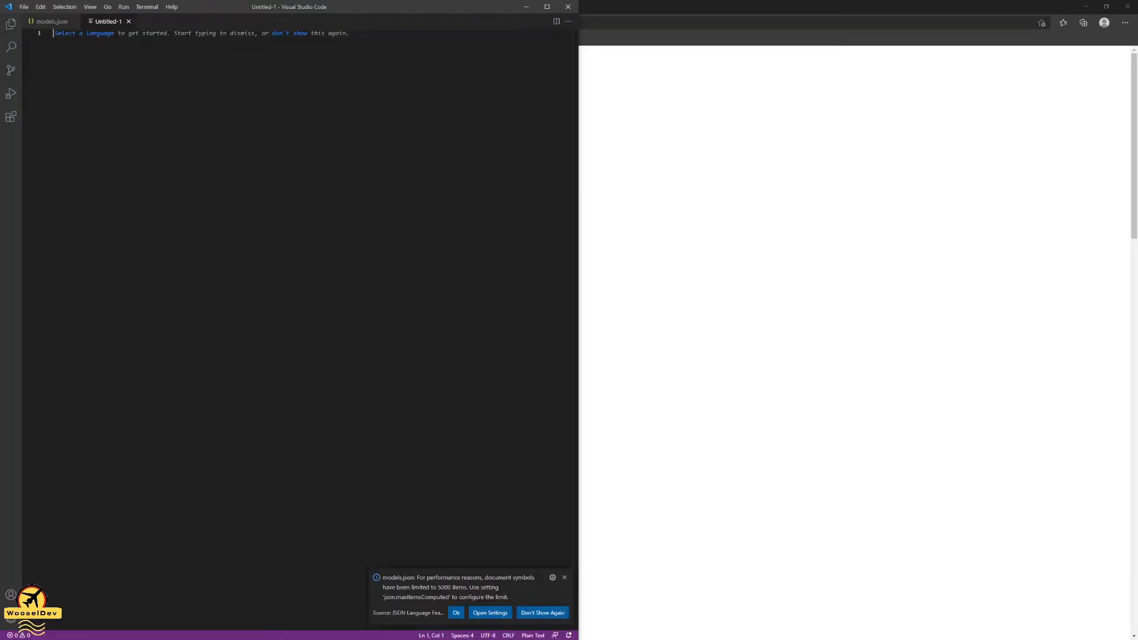
key(ctrl+v)
scroll(262, 153, up, 10)
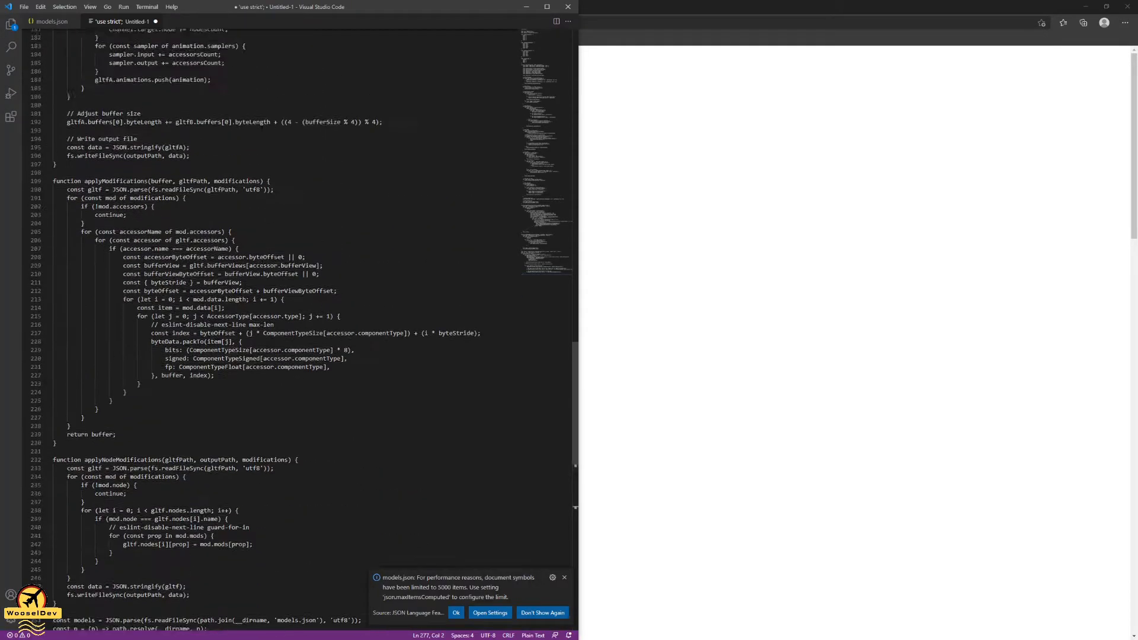
- Save the file as build.js with the JavaScript file type in the WooselMod CJ4 - Tutorial folder
click(24, 7)
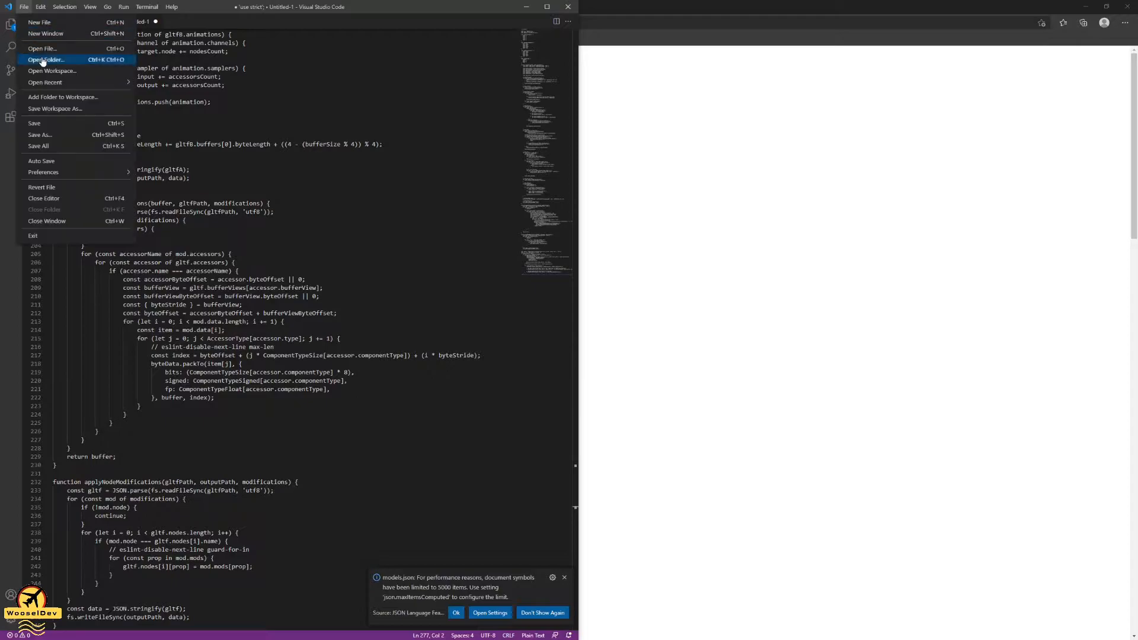
click(56, 124)
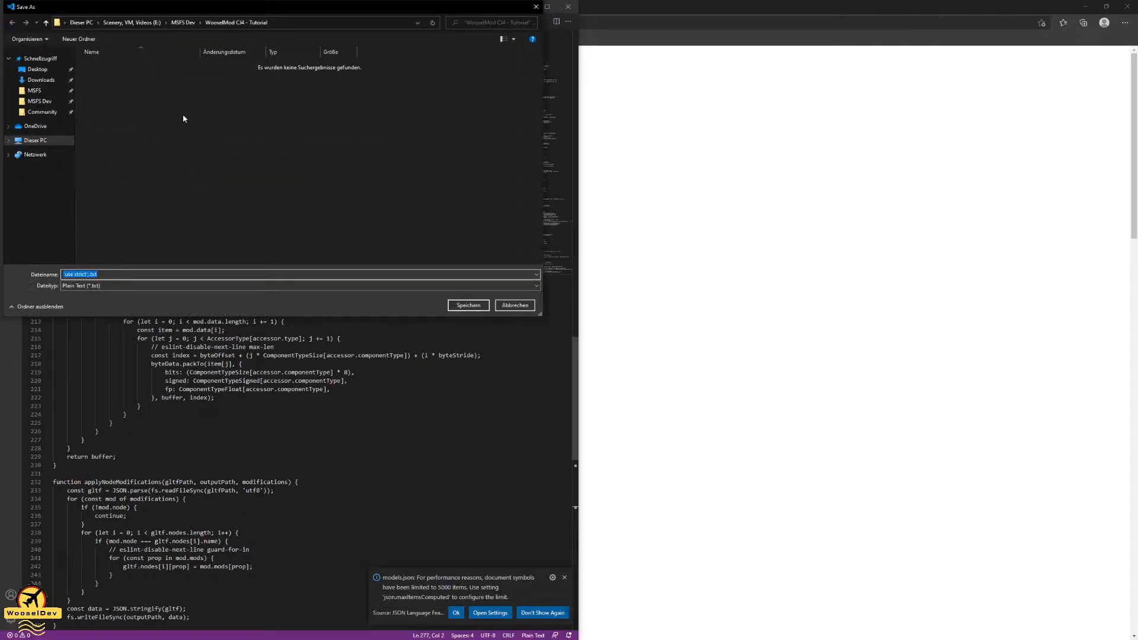
drag(99, 274, 63, 274)
text(build.js)
click(119, 285)
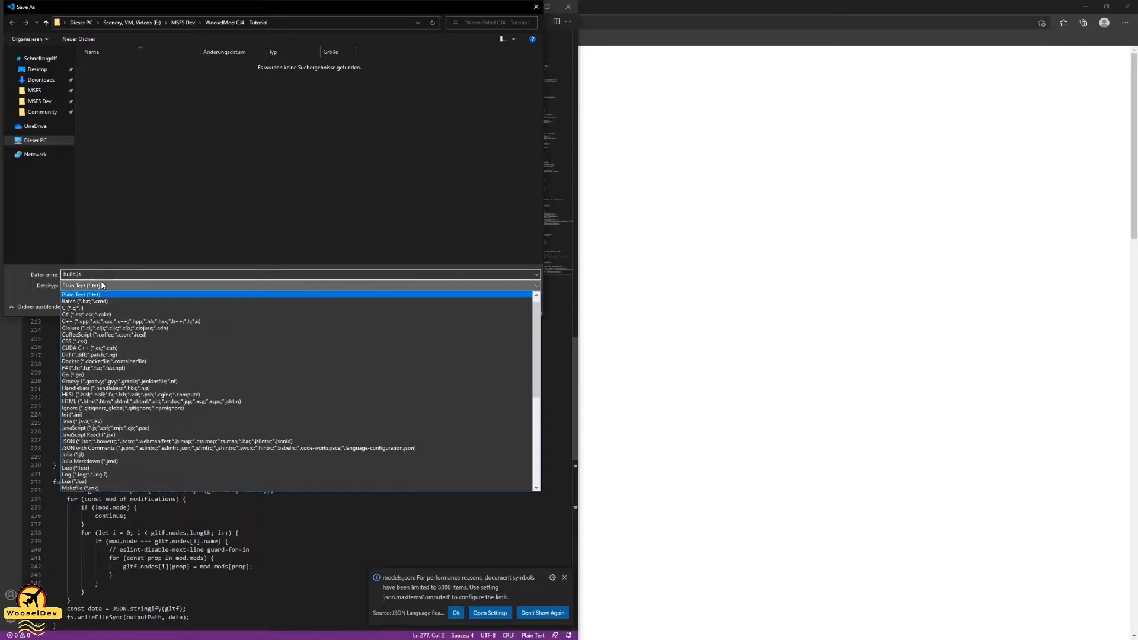
key(j)
key(a)
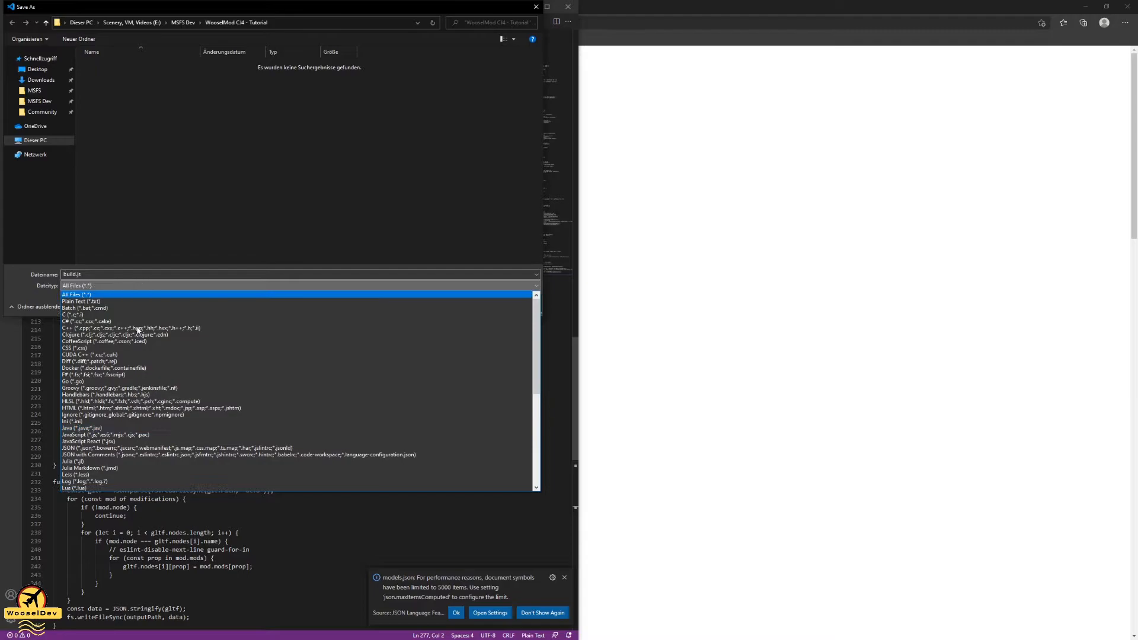
click(175, 434)
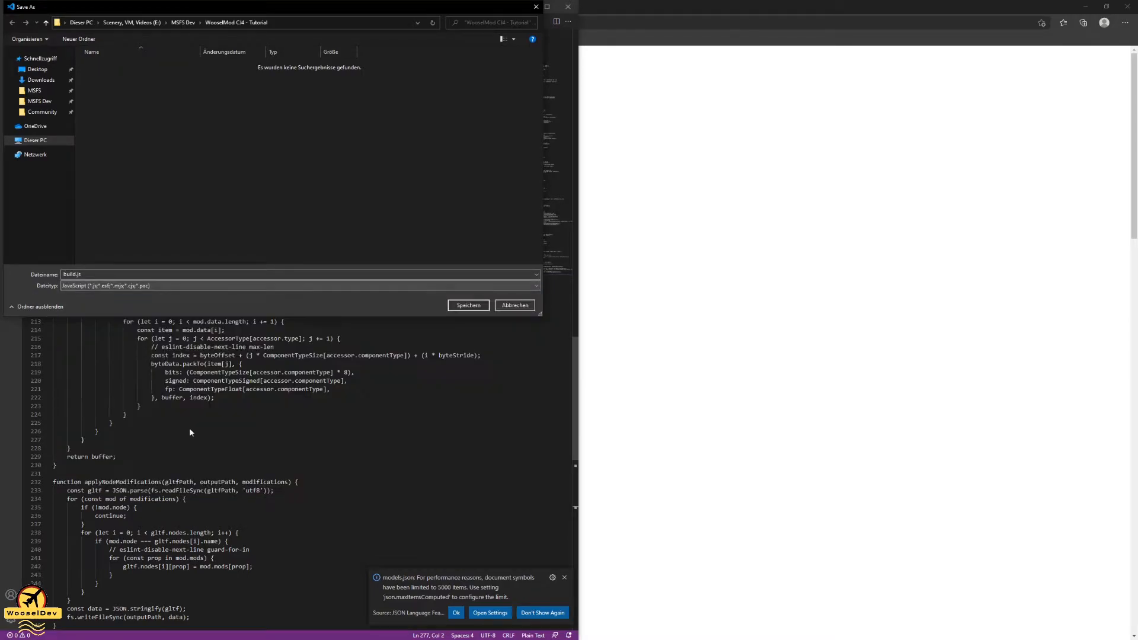
click(472, 307)
click(159, 195)
scroll(159, 261, up, 4)
scroll(306, 386, up, 20)
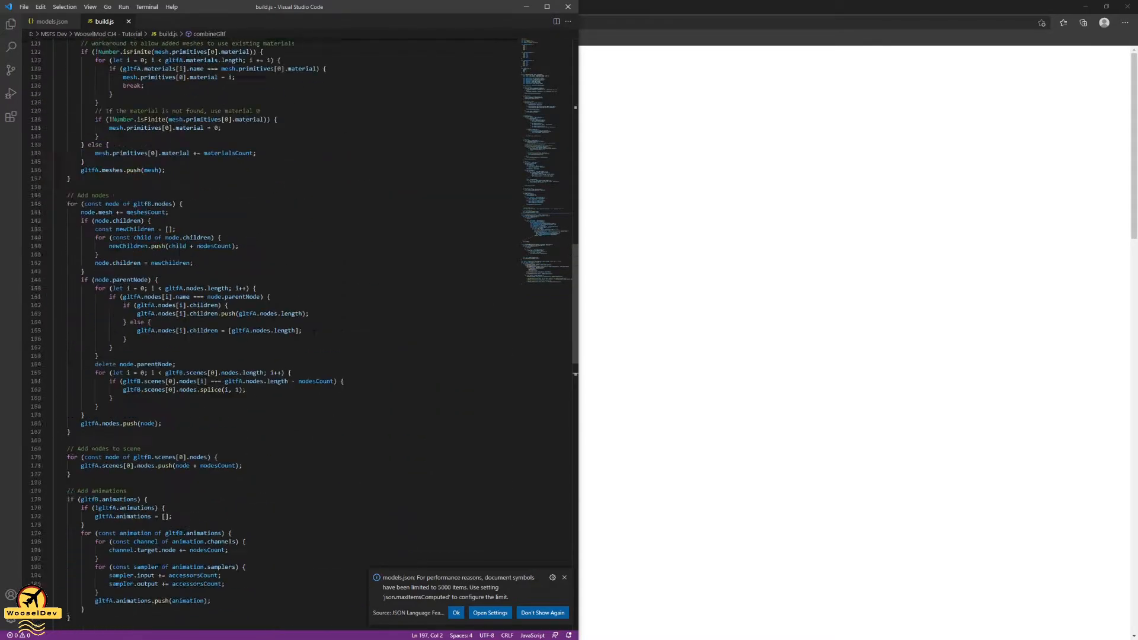
- Review the require statements for fs, path and byte-data at the beginning of build.js
scroll(306, 386, up, 2)
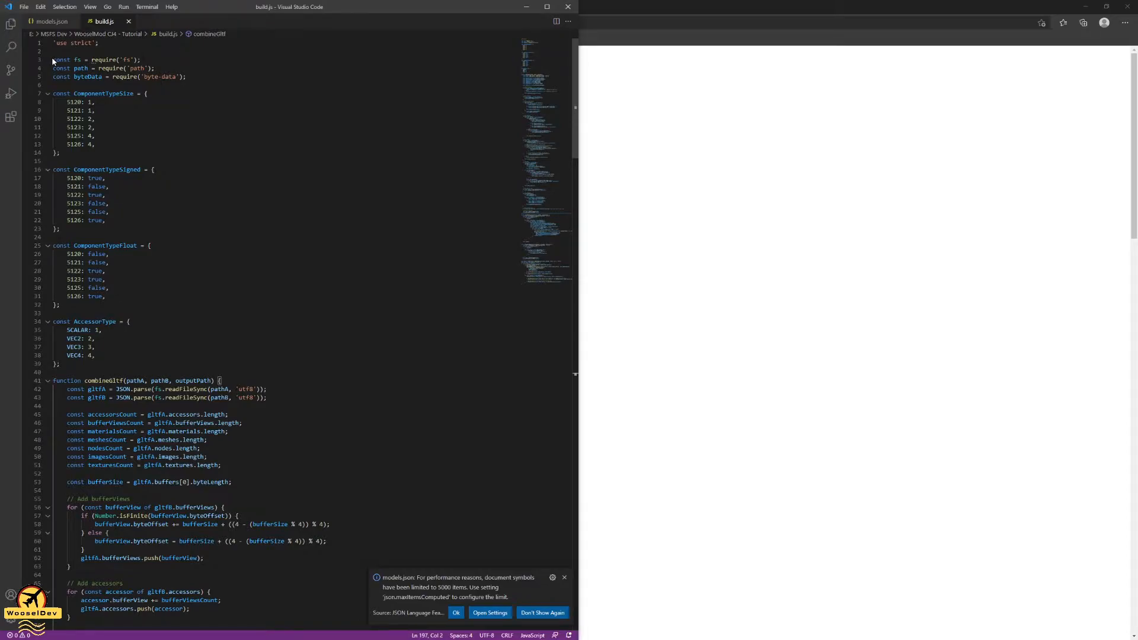
drag(53, 60, 53, 85)
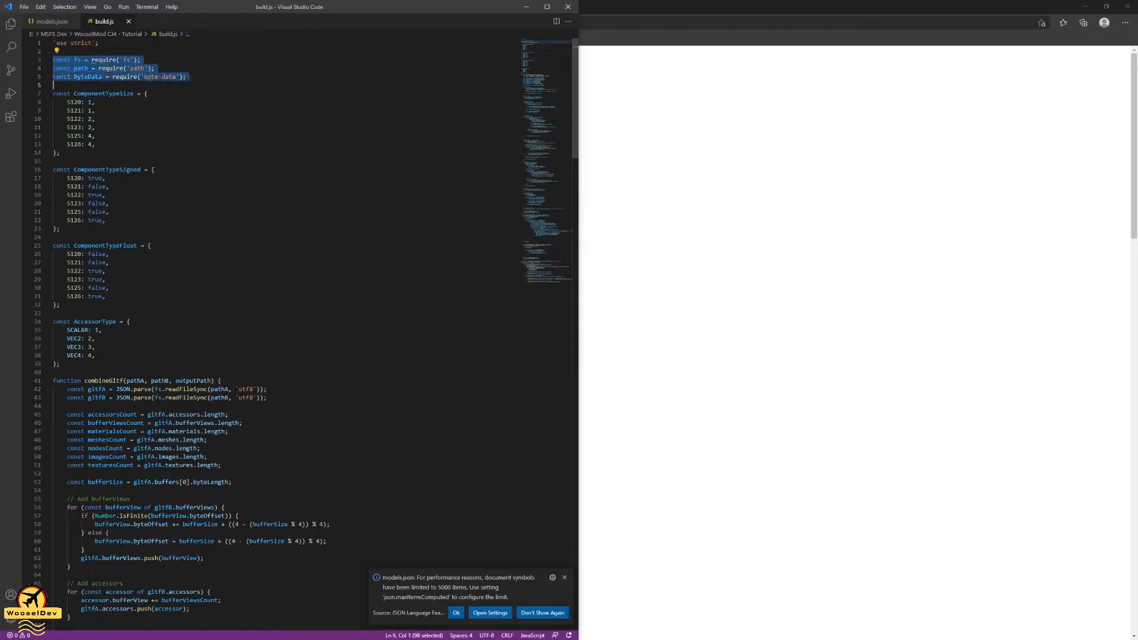
click(54, 86)
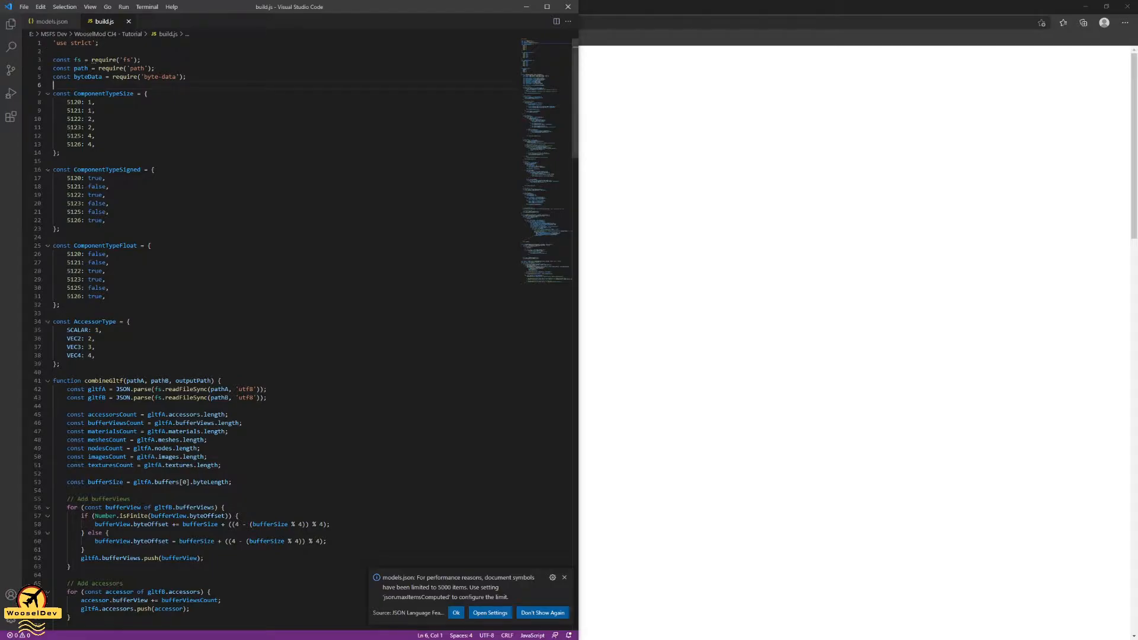
- Switch to the browser and return from the raw build.js to the a32nx src/model folder listing
click(527, 8)
click(401, 112)
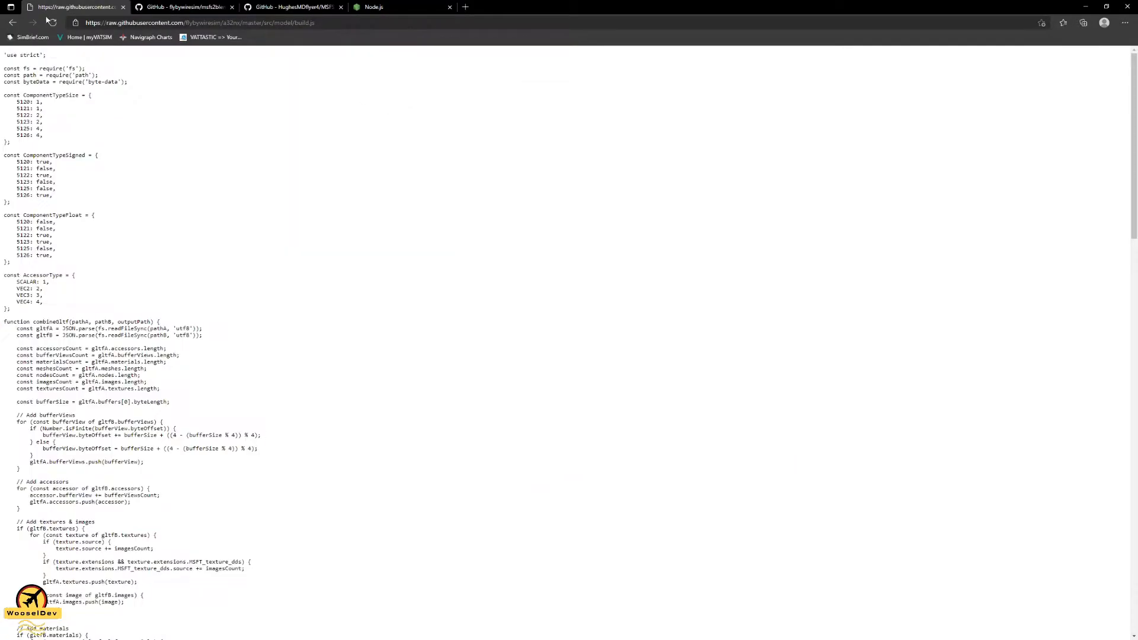
click(10, 22)
click(11, 23)
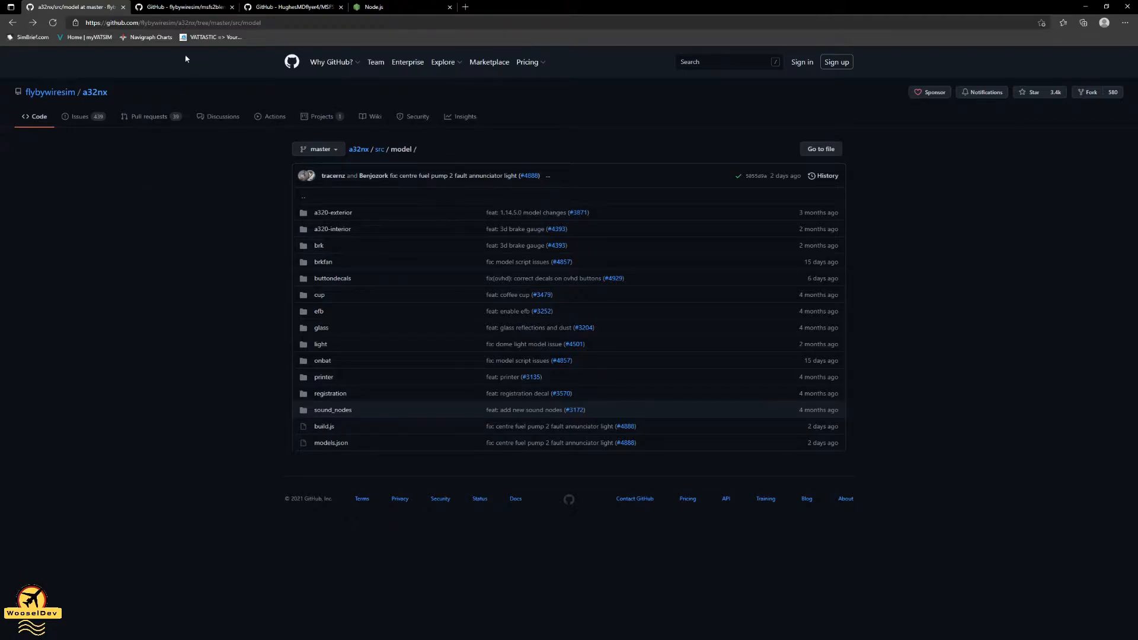
- Open the flybywiresim msfs2blender2msfs repository and download its rewrite branch as a ZIP archive
click(153, 8)
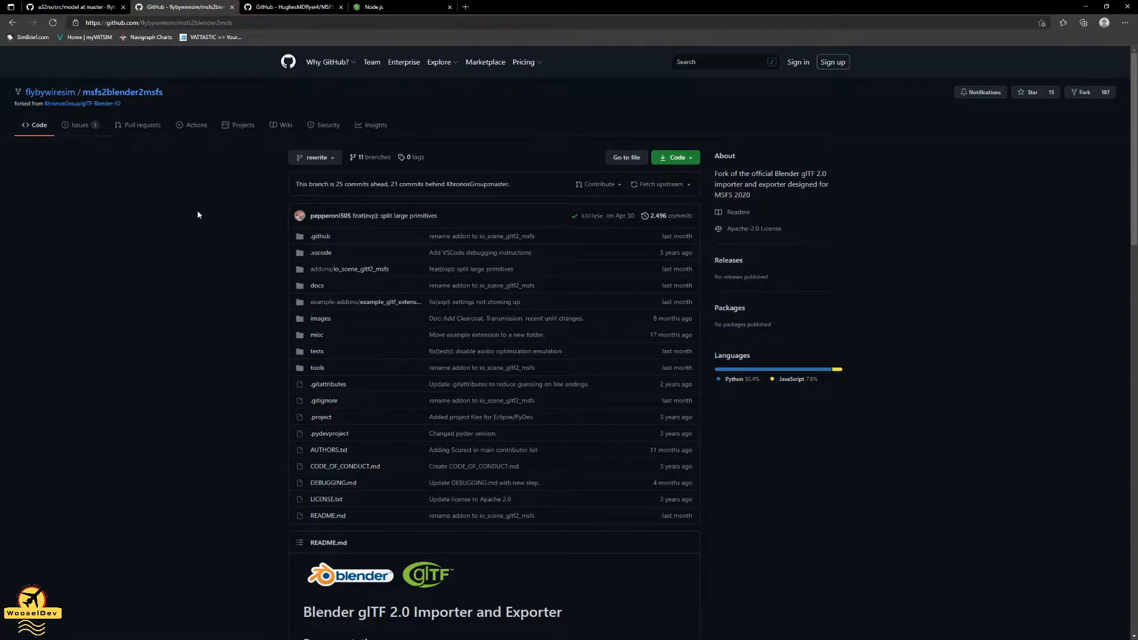
drag(173, 93, 83, 92)
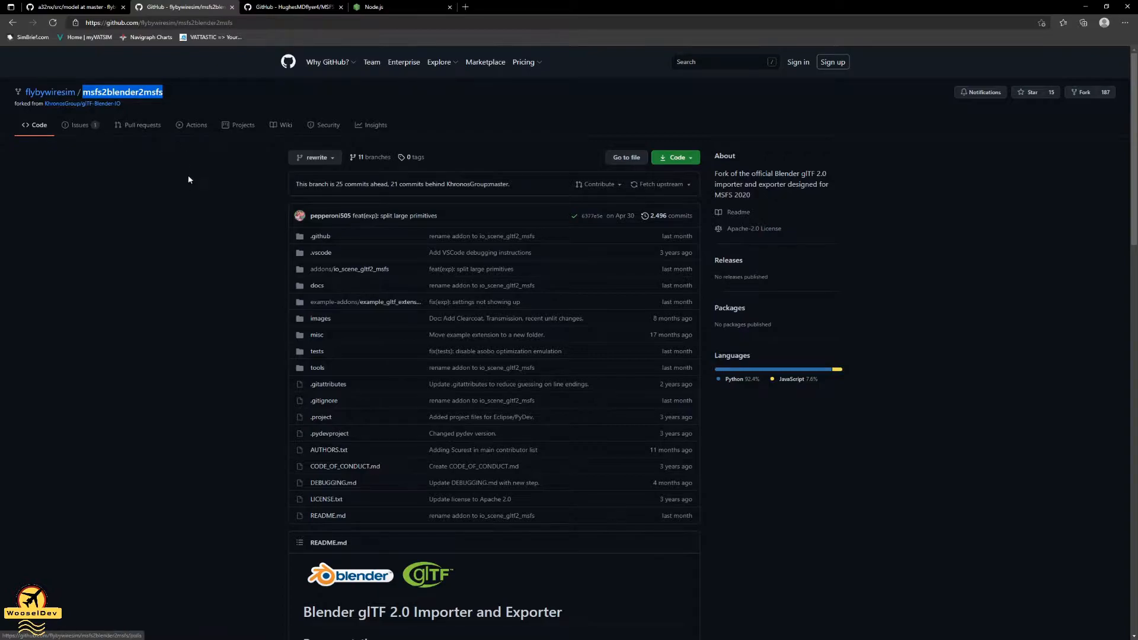
click(200, 220)
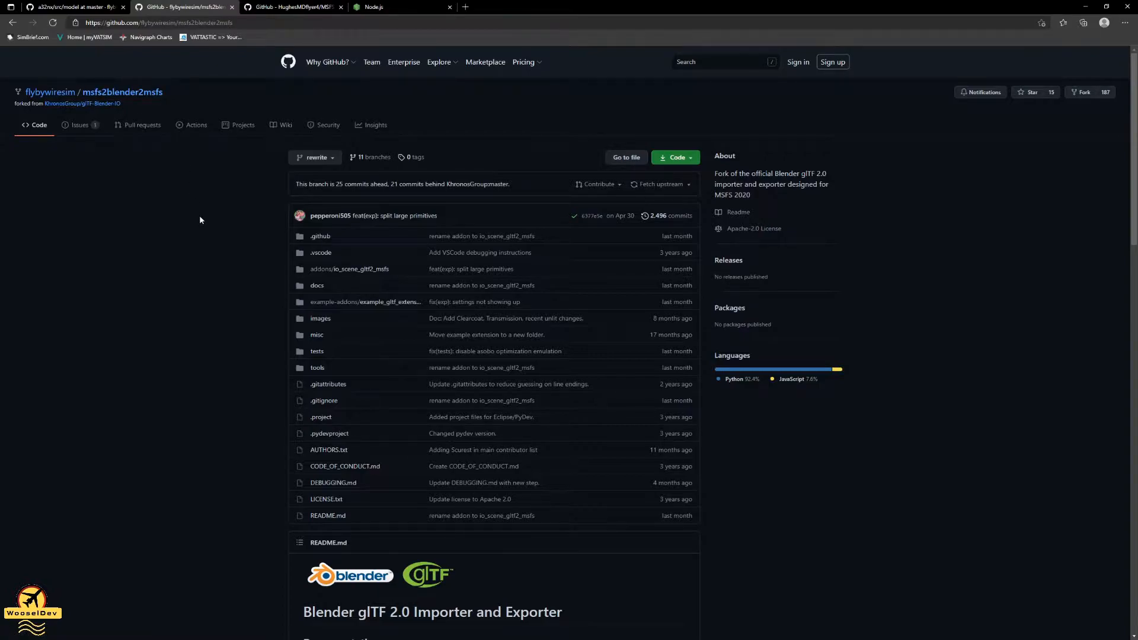
mouse_move(42, 95)
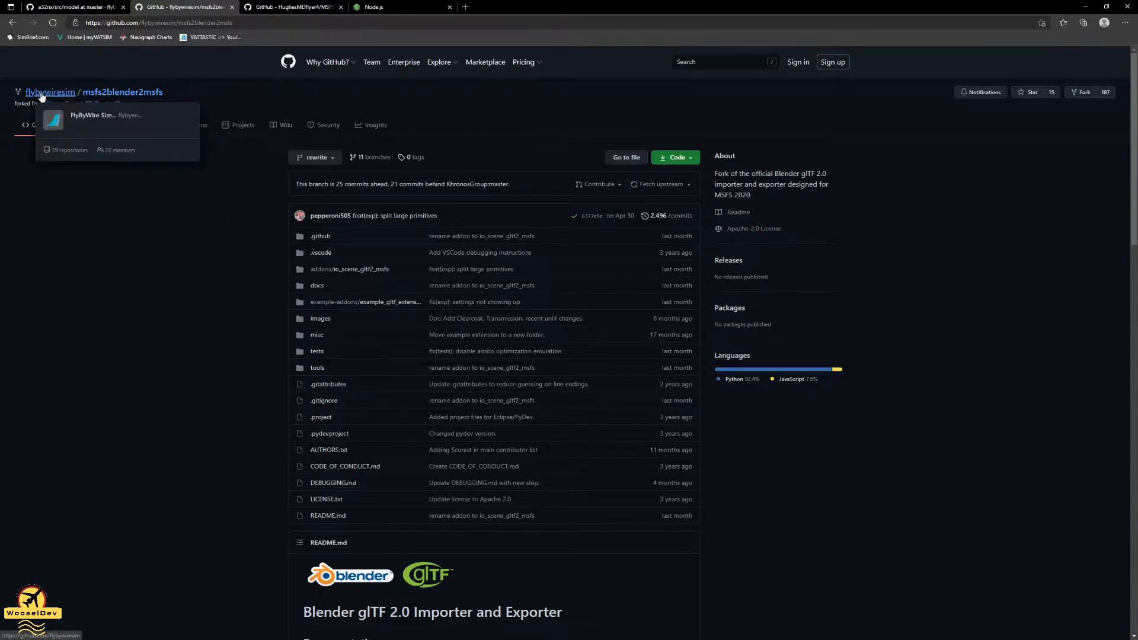
click(678, 158)
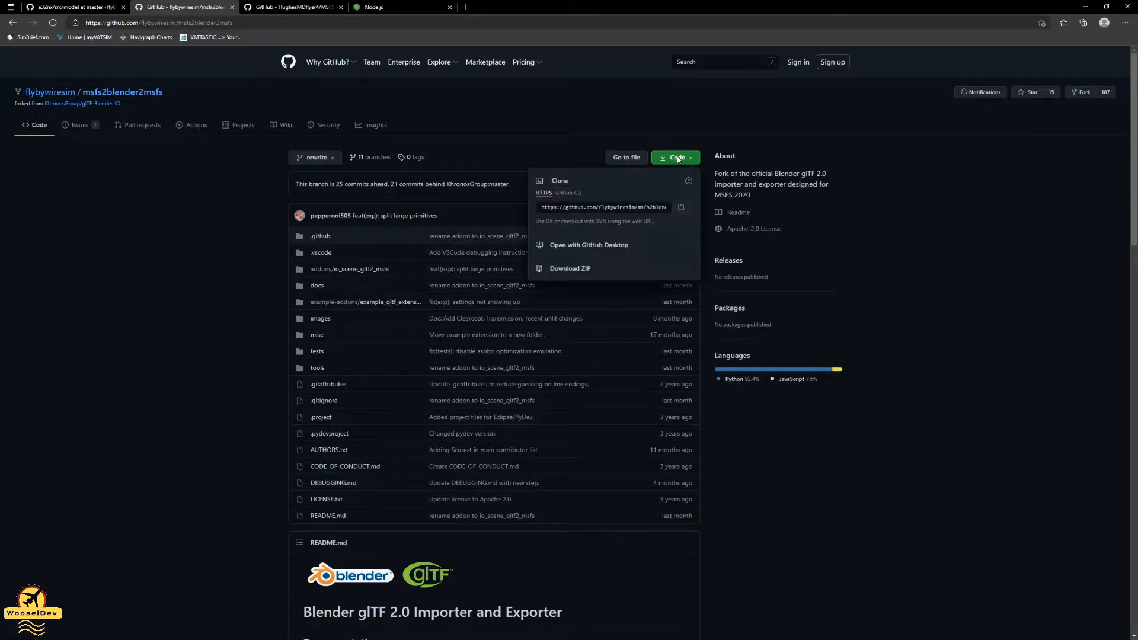
click(600, 268)
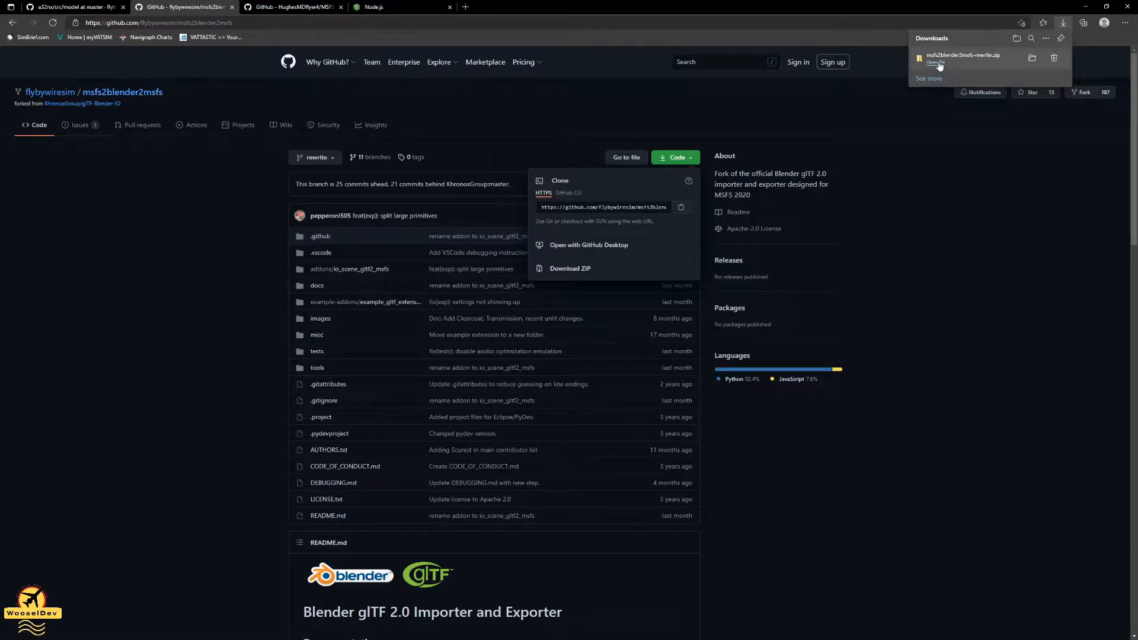
- Look up the io_scene_gltf2_msfs folder under addons in the downloaded msfs2blender2msfs-rewrite.zip, and close the archive window
click(936, 62)
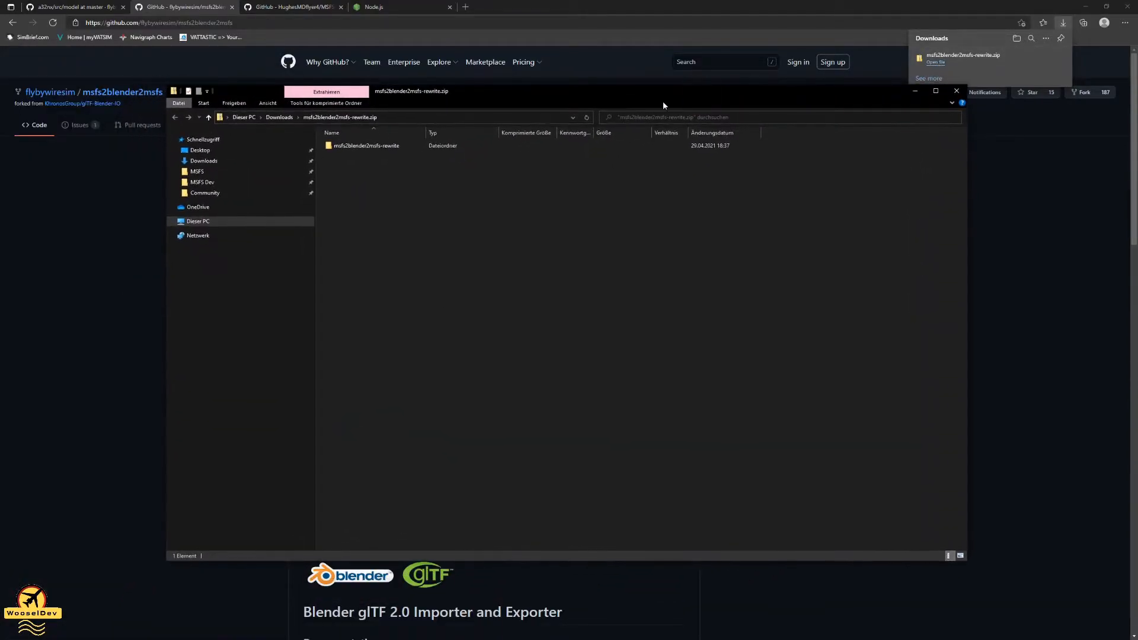
double_click(367, 146)
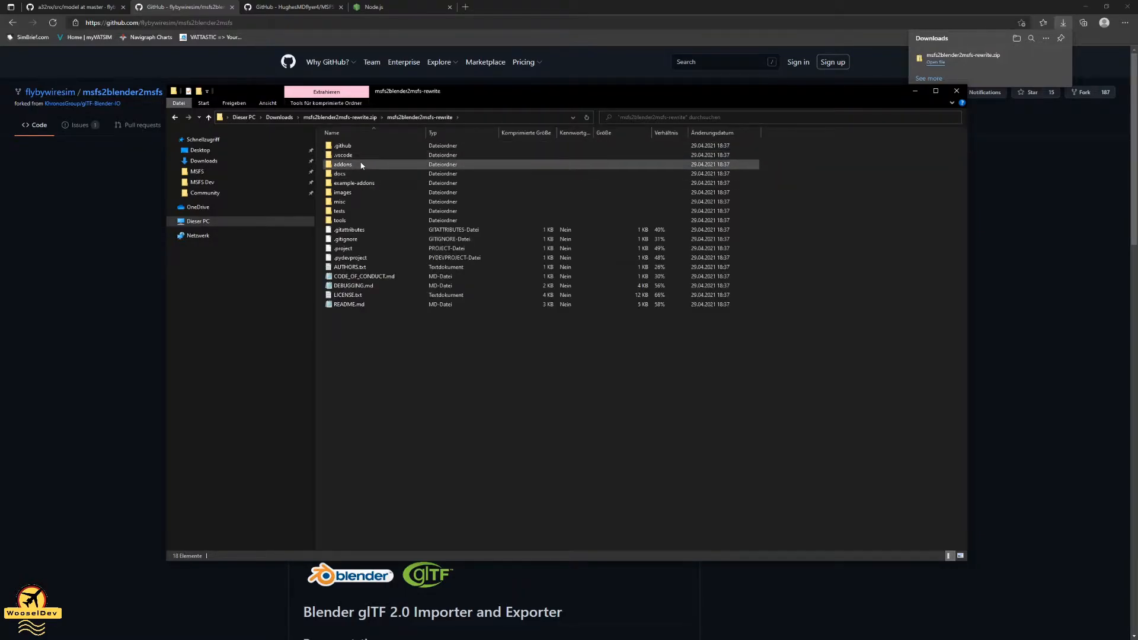
double_click(361, 165)
click(359, 146)
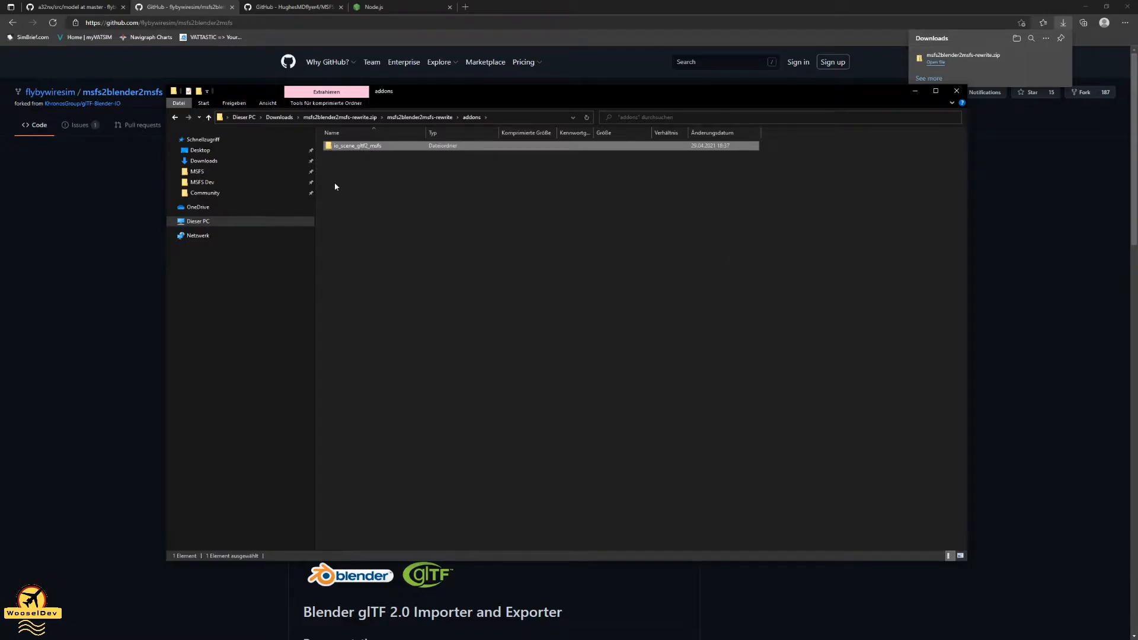
click(957, 91)
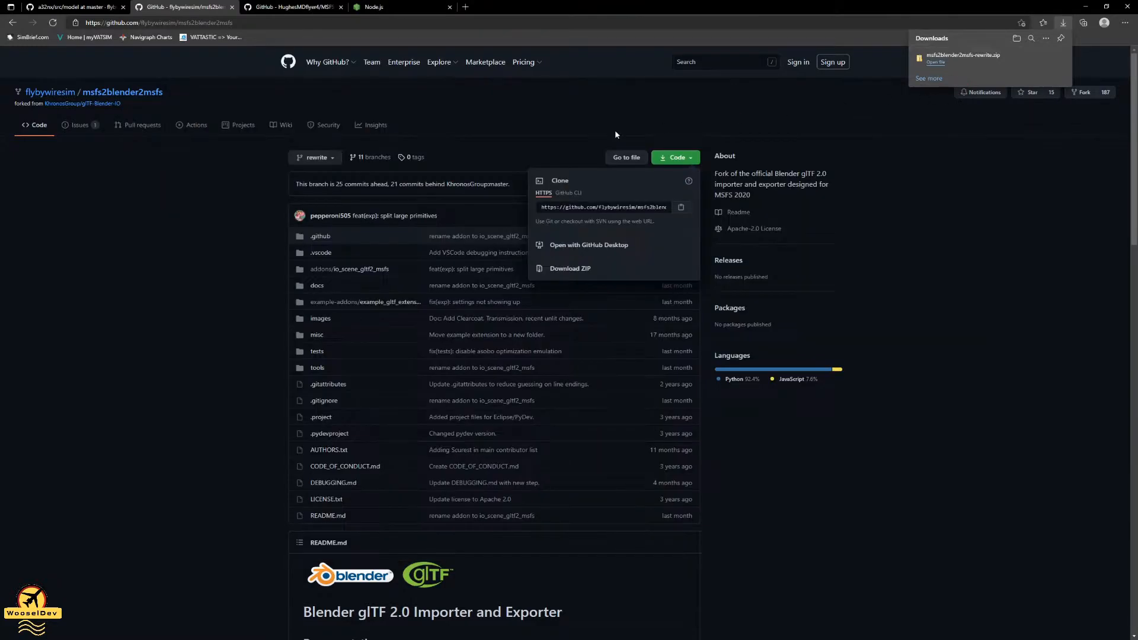
click(164, 155)
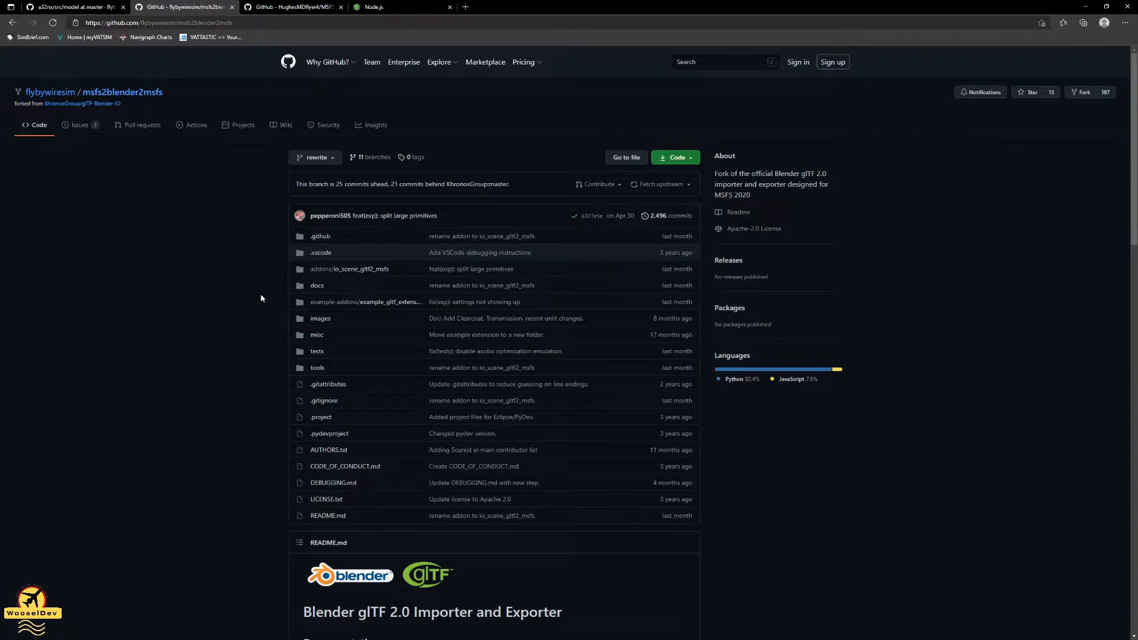
- Read the MSFSLayoutGenerator repository's README, examining what the tool does with layout.json, its requirements and its usage
click(278, 9)
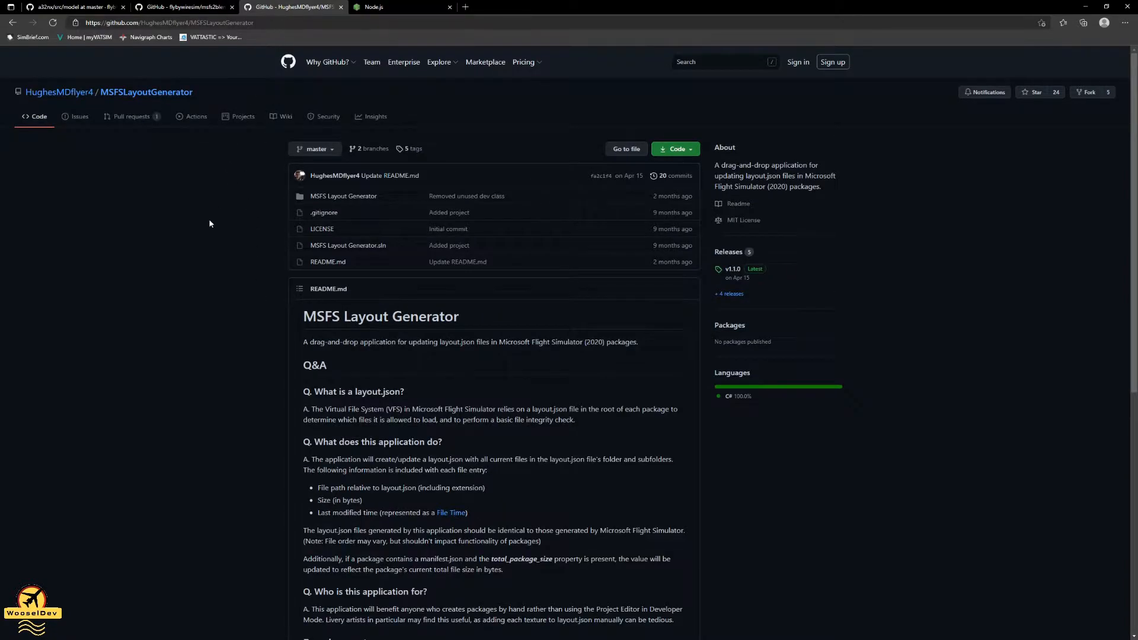
scroll(268, 251, down, 2)
drag(303, 227, 459, 227)
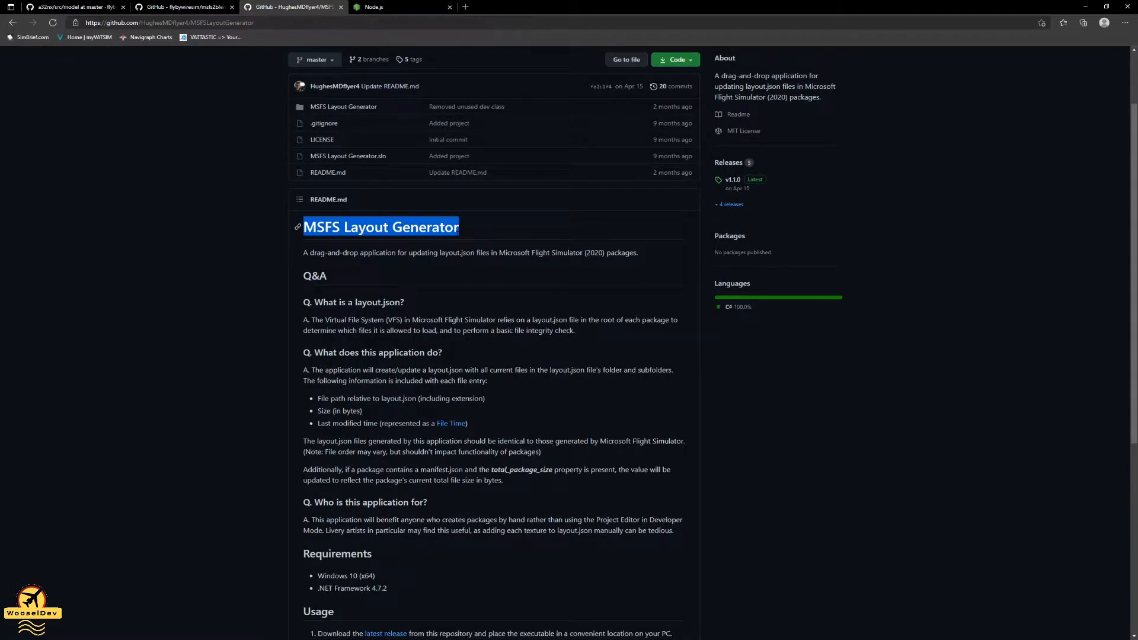
click(457, 262)
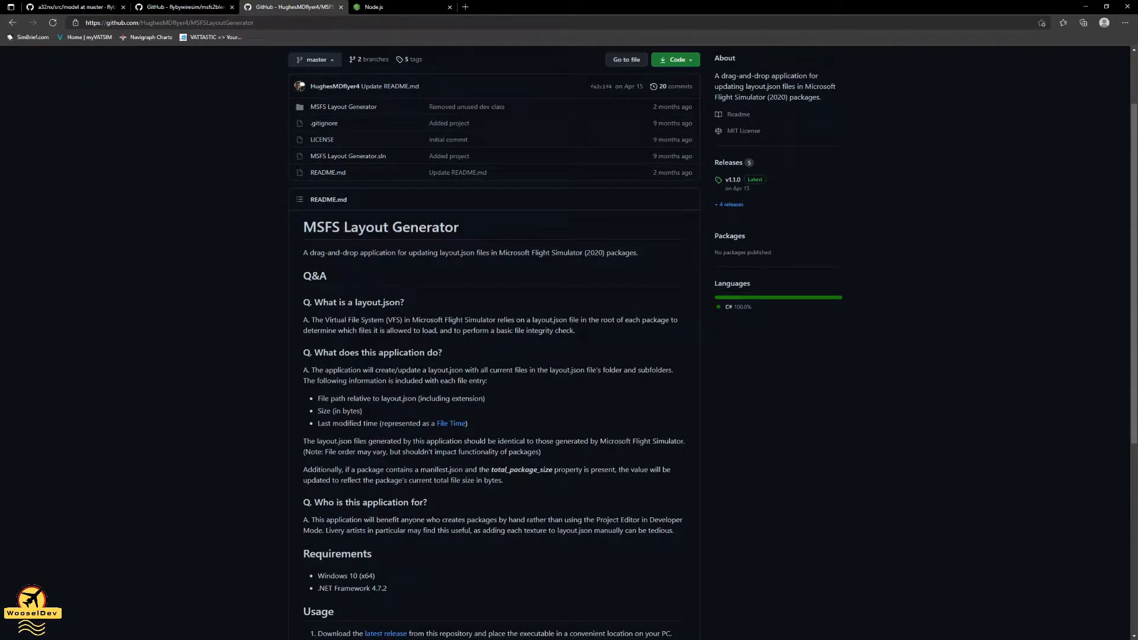
drag(428, 370, 463, 370)
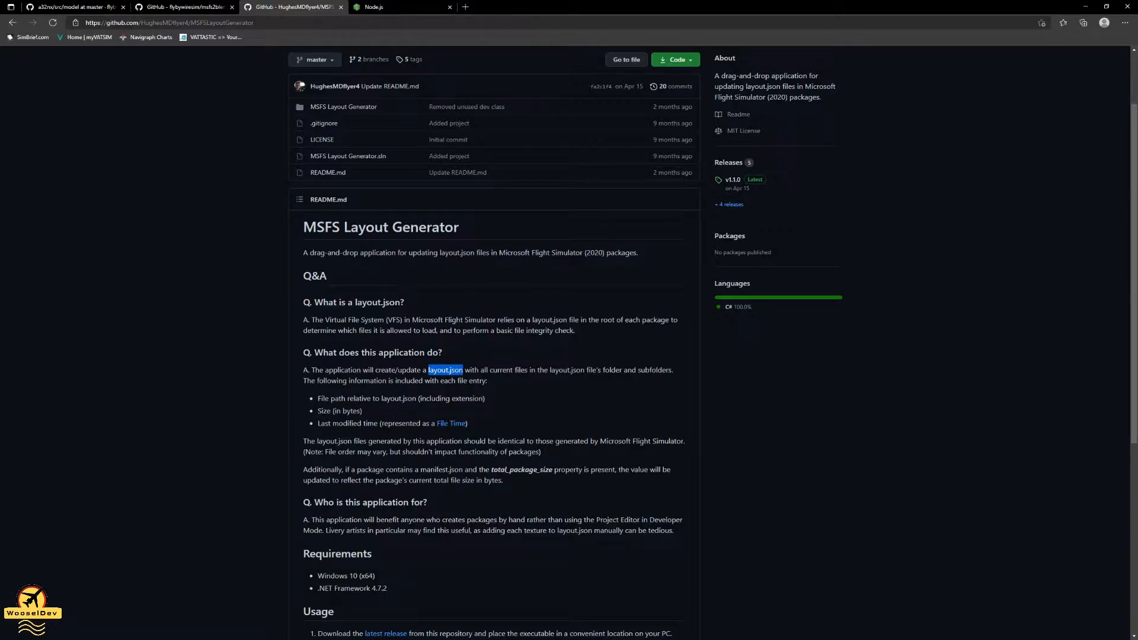
click(549, 408)
scroll(549, 390, down, 5)
scroll(531, 391, up, 2)
scroll(531, 390, down, 3)
scroll(531, 390, up, 3)
scroll(531, 391, down, 3)
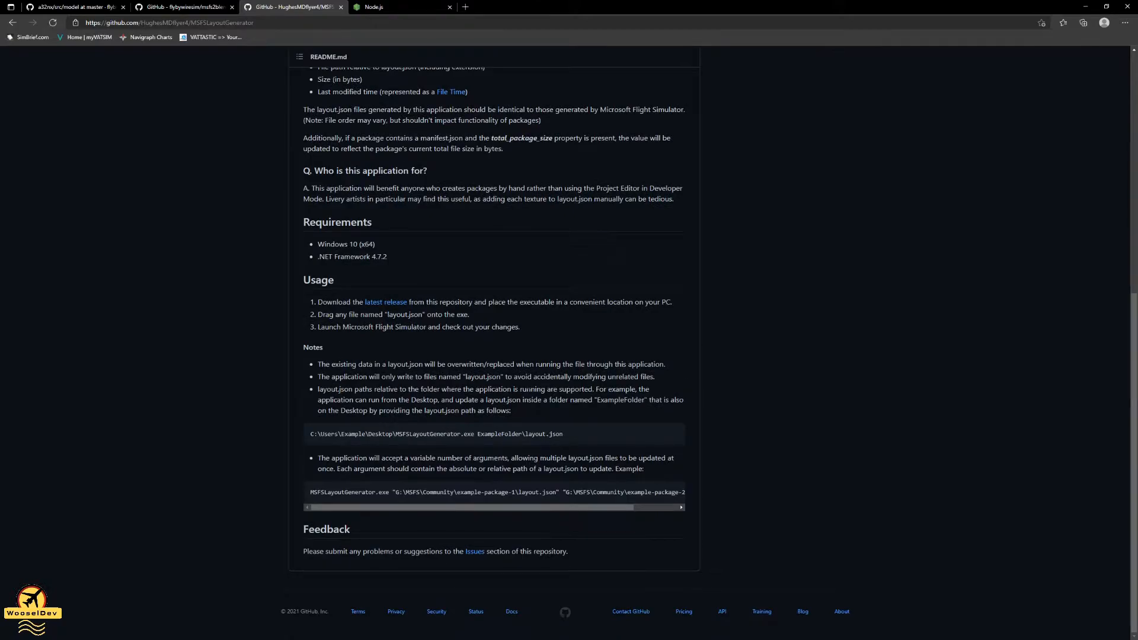
scroll(529, 389, up, 7)
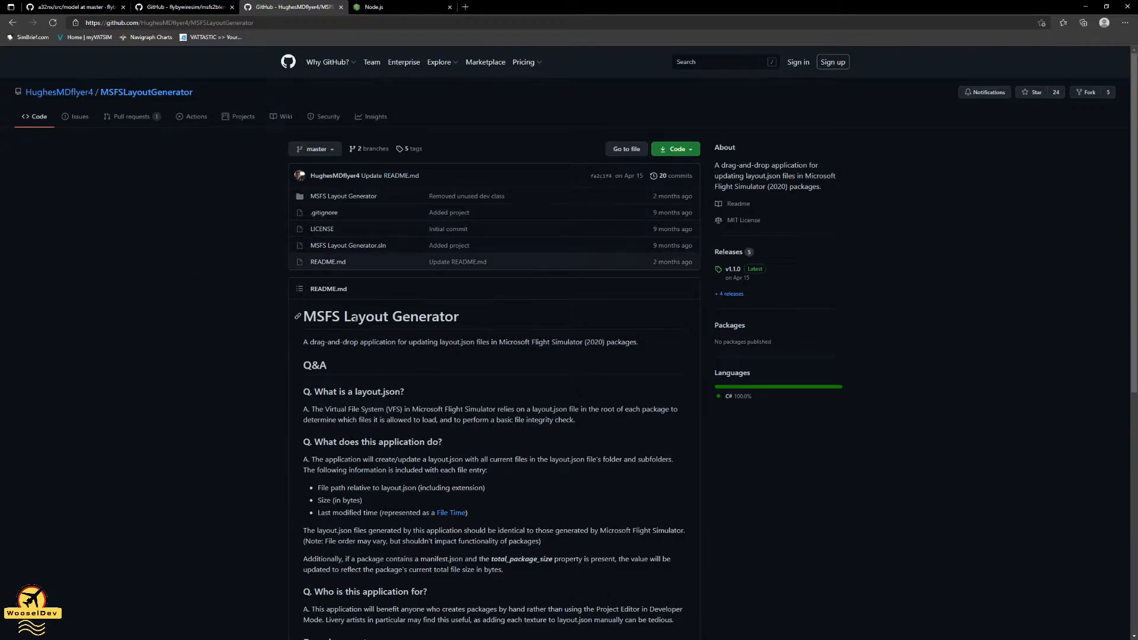
scroll(545, 314, down, 5)
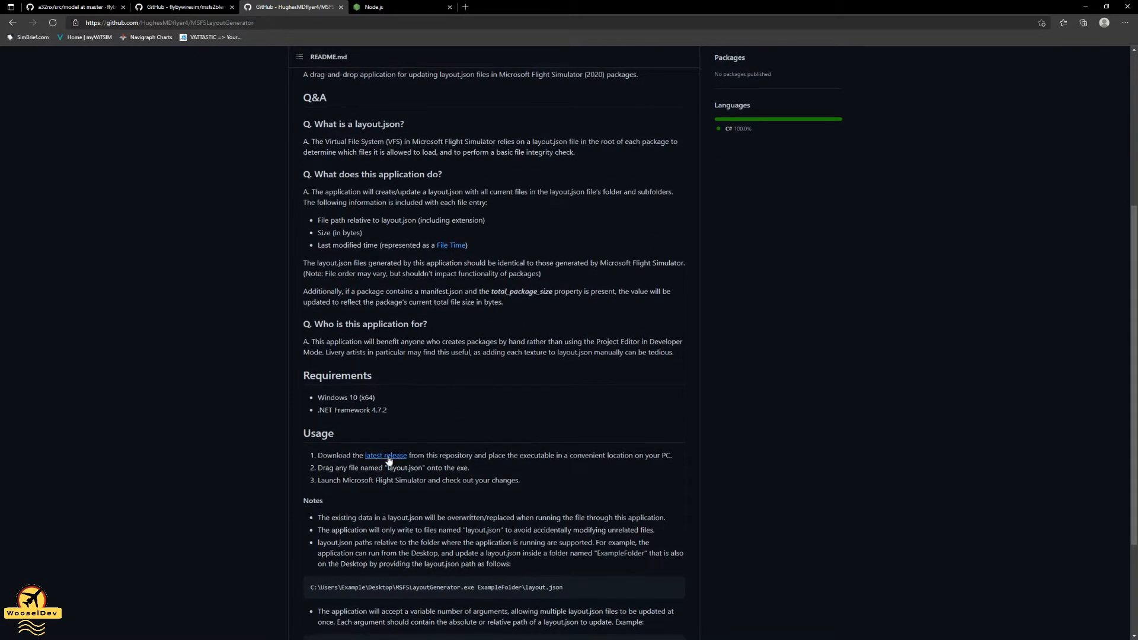
- View the latest MSFSLayoutGenerator release page and the Node.js download page
click(386, 456)
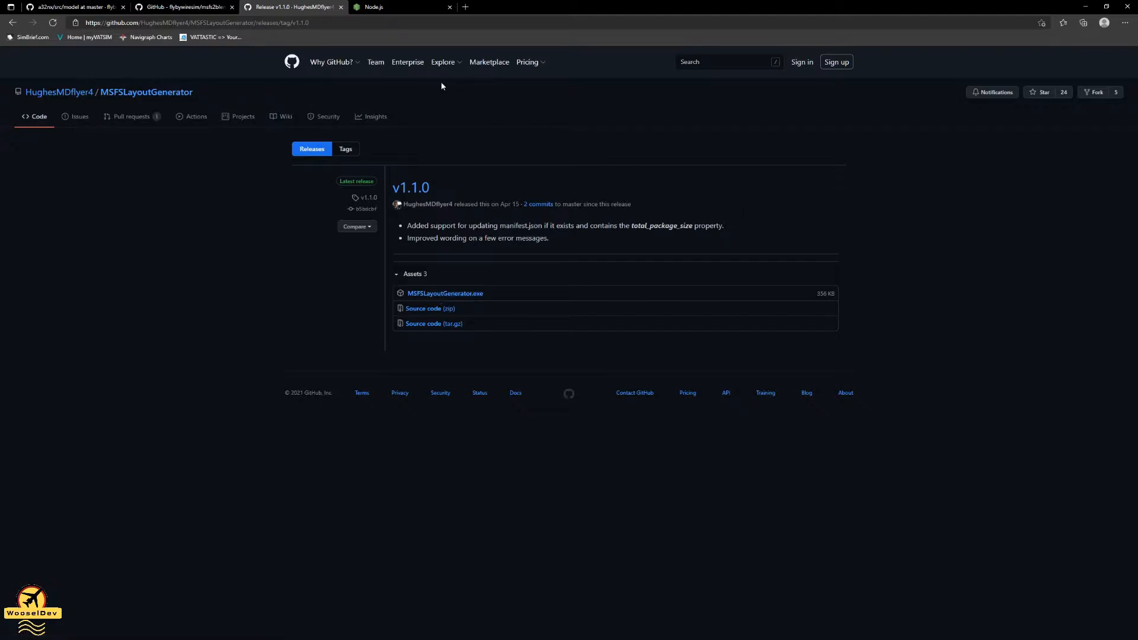
click(382, 9)
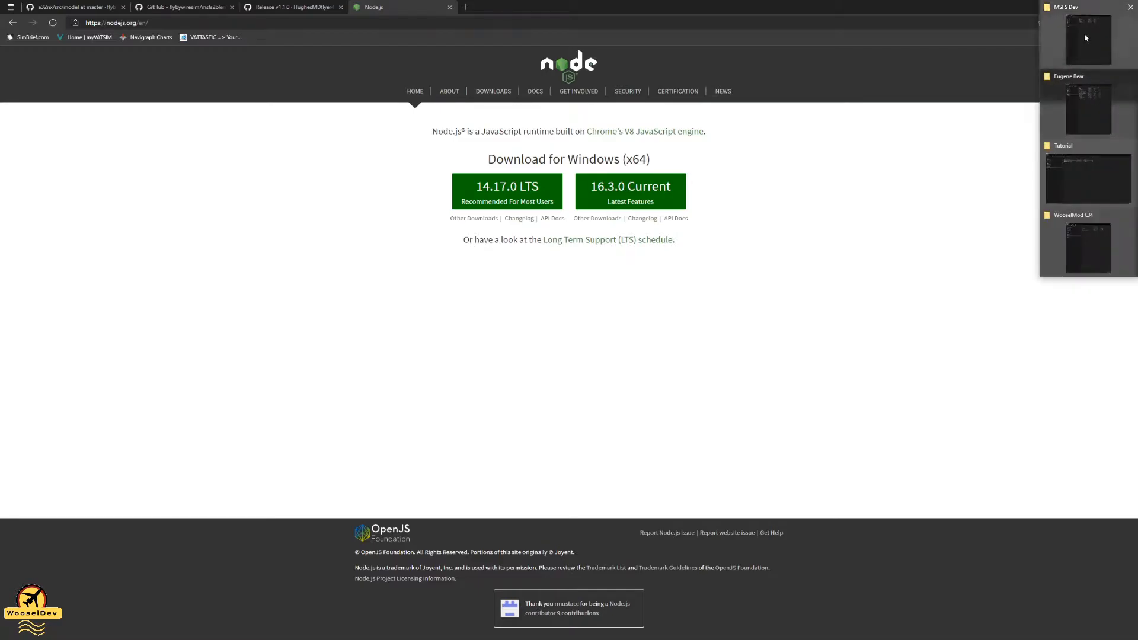
- Open the WooselMod CJ4 - Tutorial folder inside MSFS Dev in File Explorer and check its build.js and models.json files
click(1085, 38)
click(205, 101)
double_click(205, 100)
drag(190, 140, 172, 60)
click(221, 170)
click(11, 35)
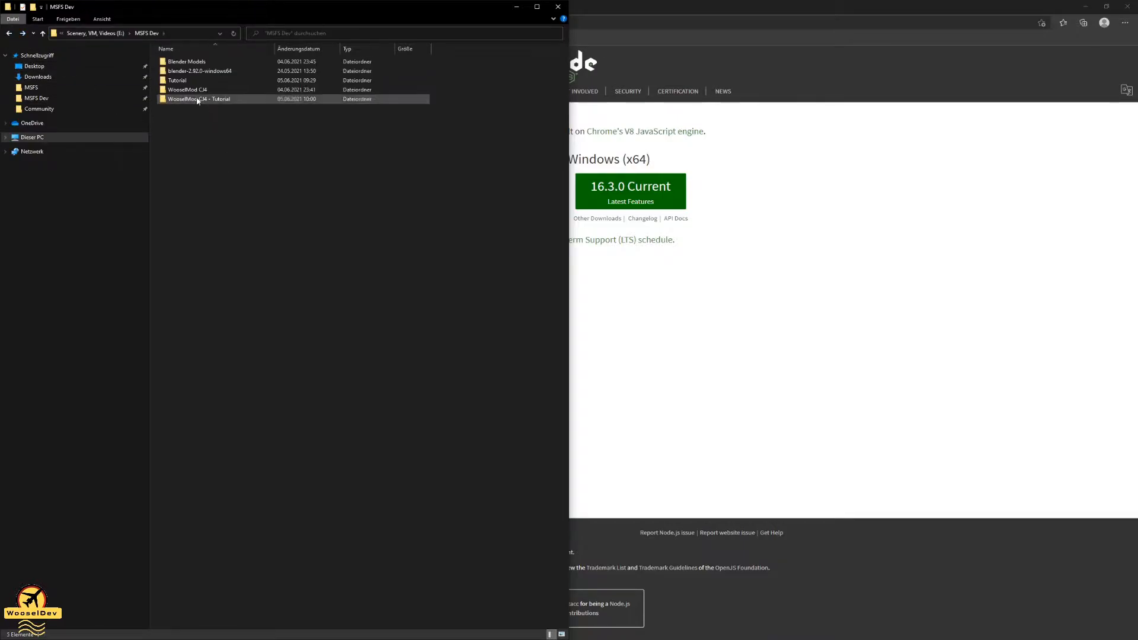
double_click(197, 98)
drag(191, 136, 178, 61)
click(223, 144)
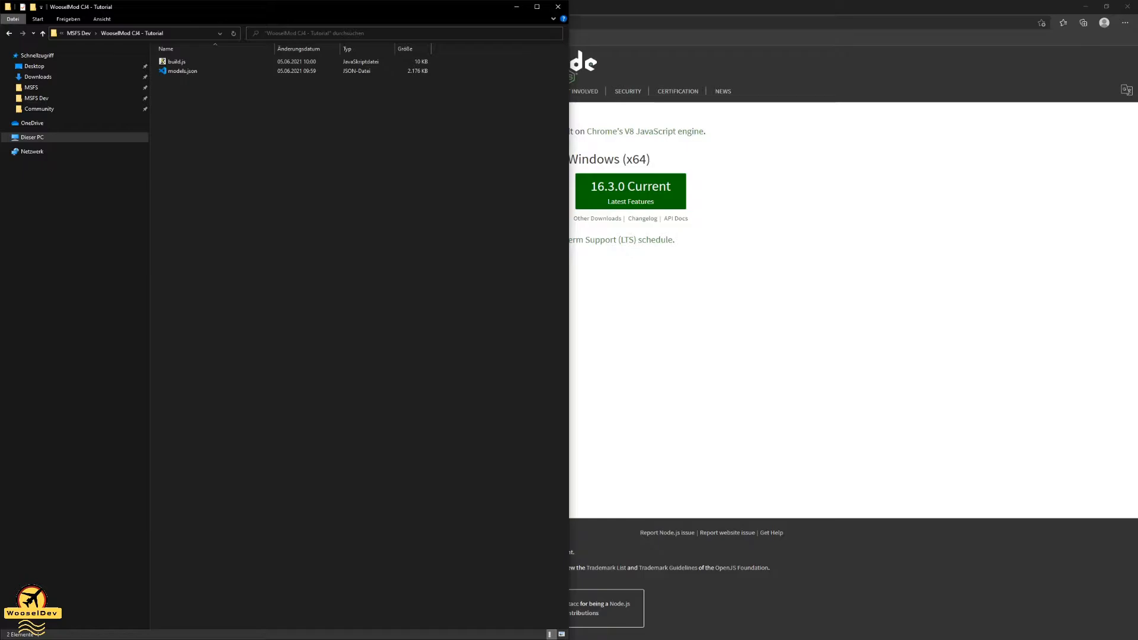
click(1137, 98)
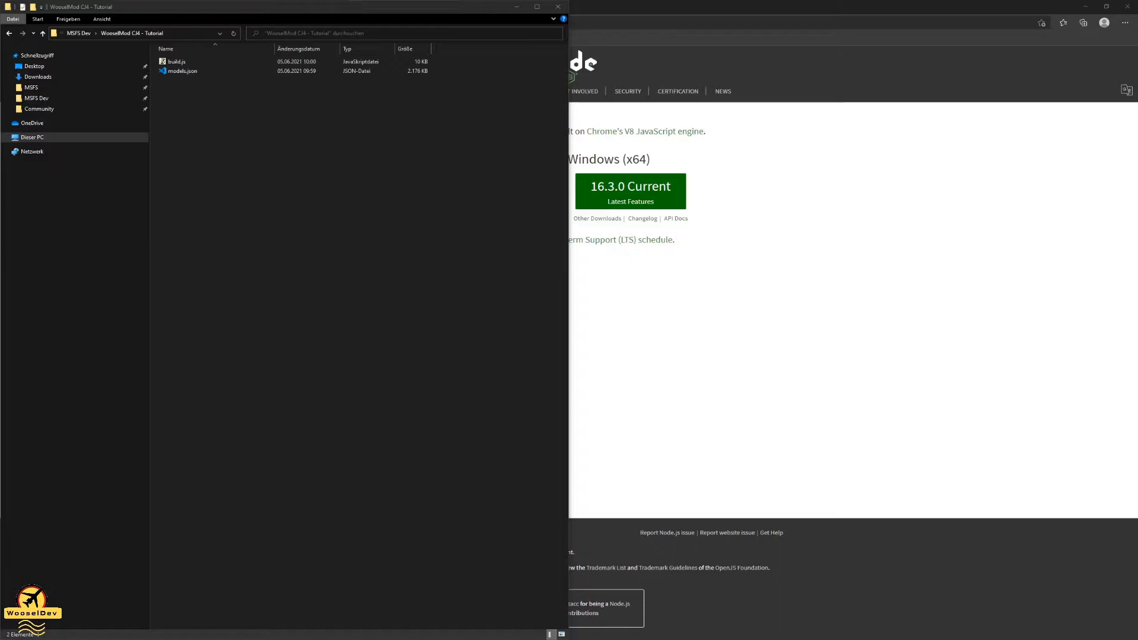
right_click(206, 108)
click(431, 206)
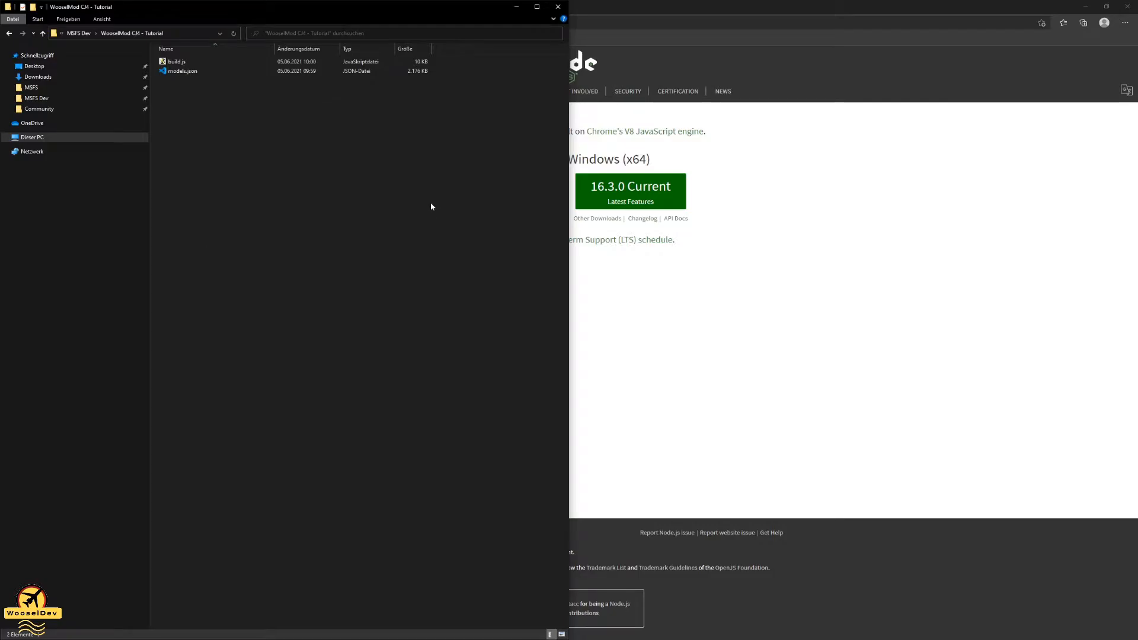
- Return to the browser and view the folder structure of the a32nx src/model directory
click(716, 13)
click(226, 7)
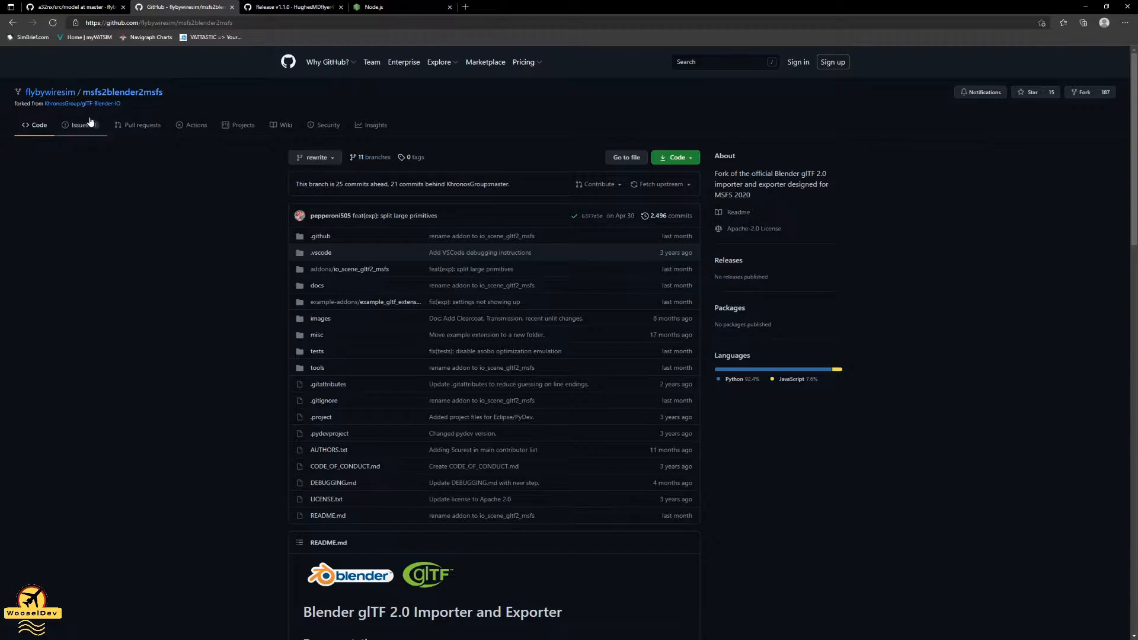
click(74, 7)
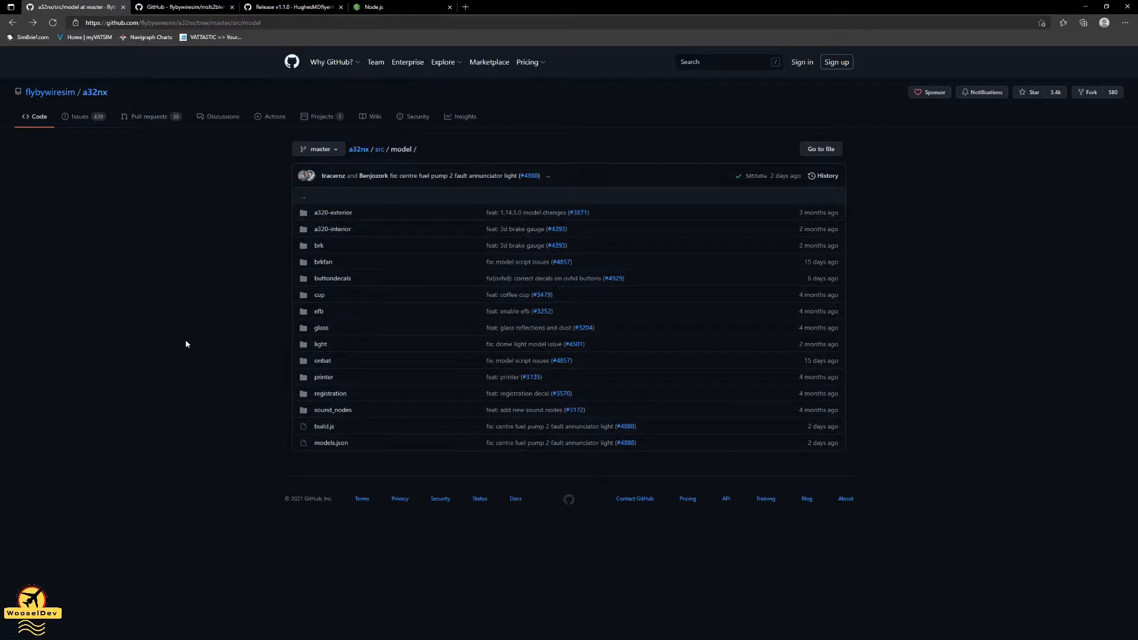
- Create a folder named src in the WooselMod CJ4 - Tutorial folder and open it
click(1137, 92)
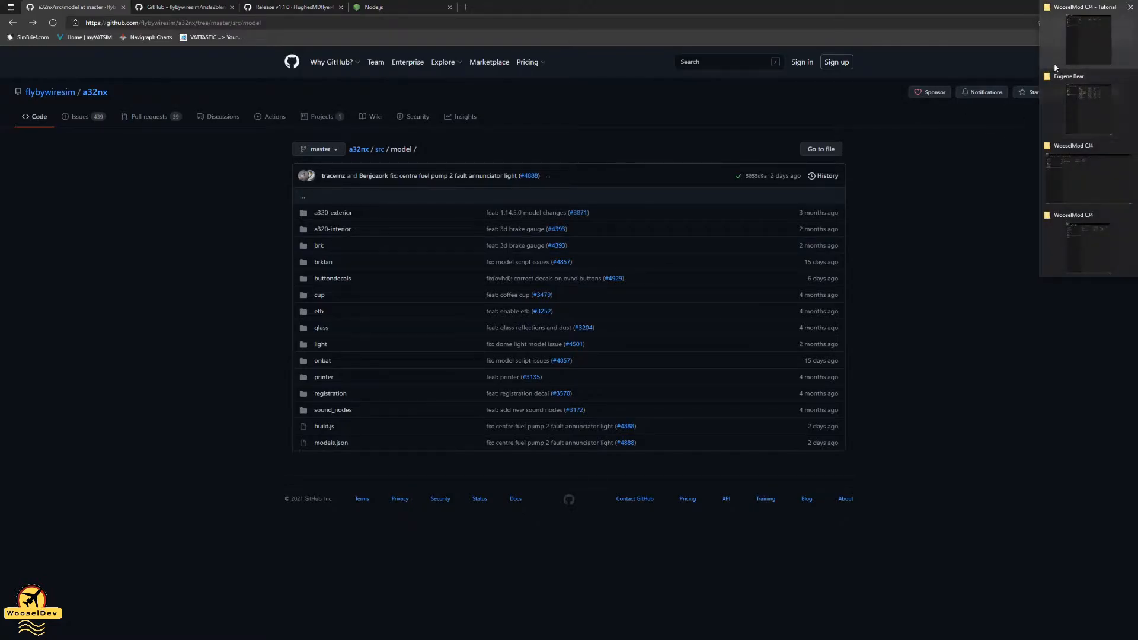
mouse_move(1088, 163)
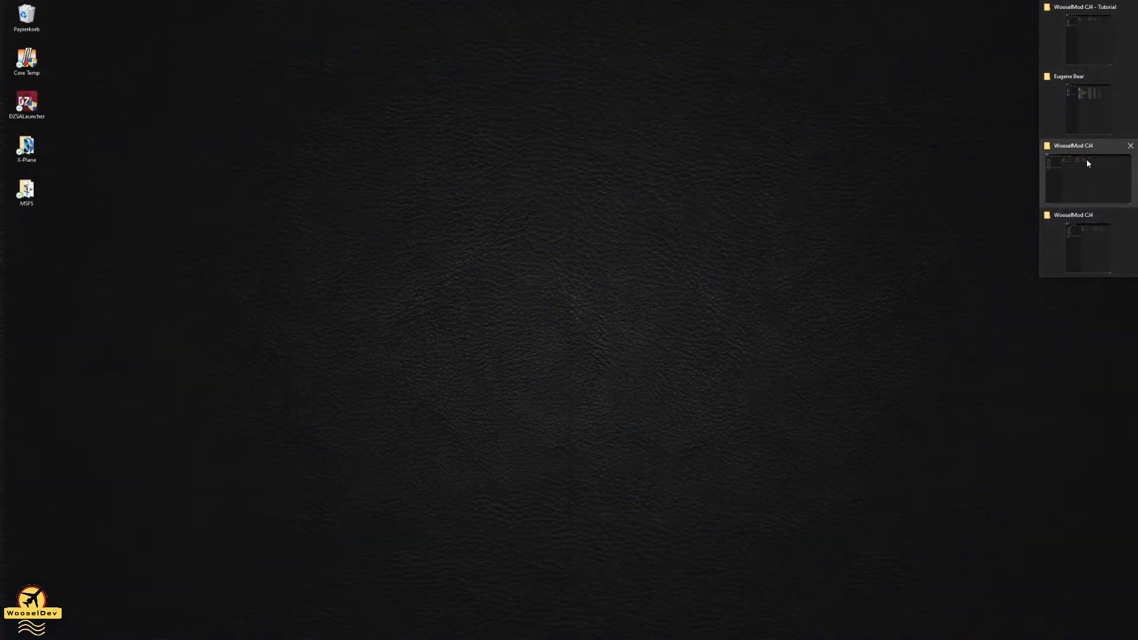
click(1094, 30)
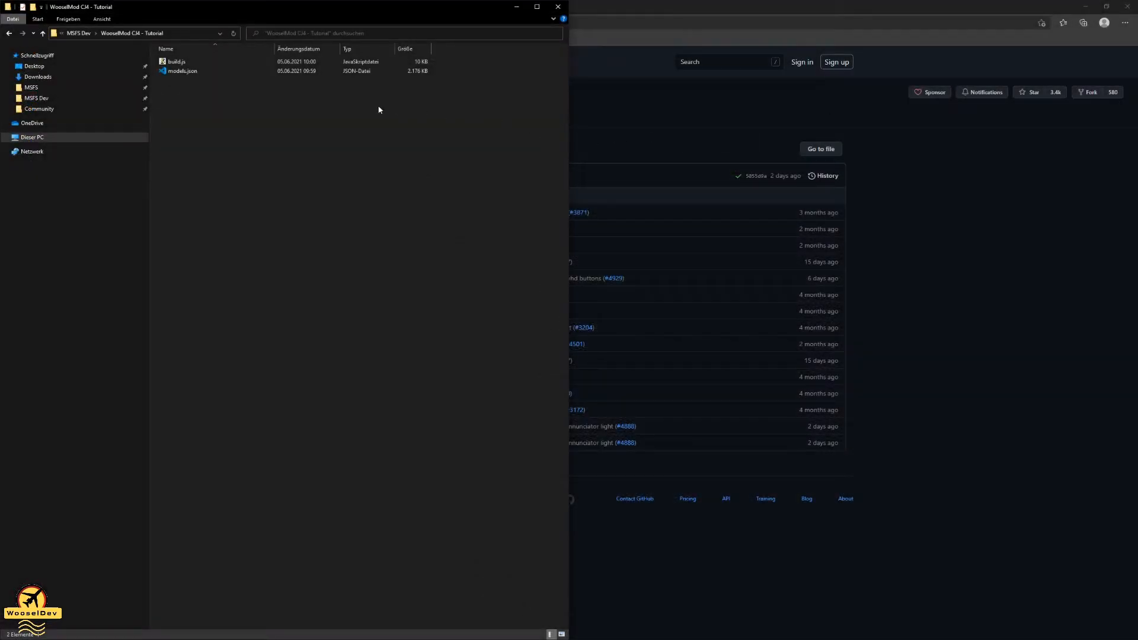
right_click(218, 102)
mouse_move(330, 220)
click(375, 221)
text(src)
key(Return)
key(Return)
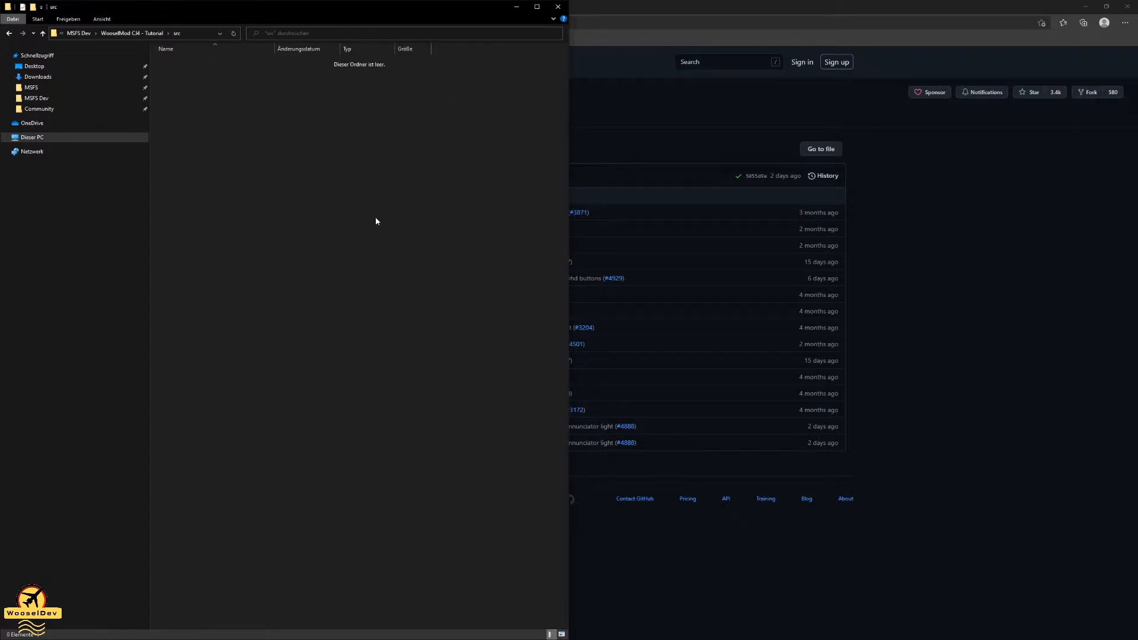
- Create a folder named model inside the src folder and open it
right_click(276, 189)
mouse_move(388, 308)
click(447, 305)
text(model)
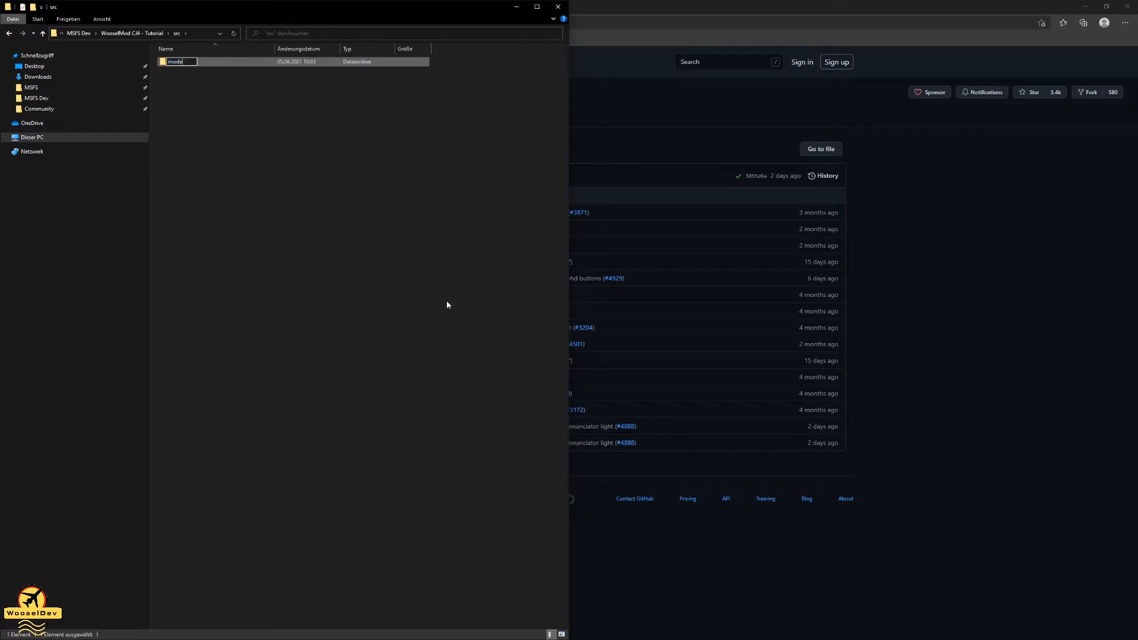
key(Return)
key(Return)
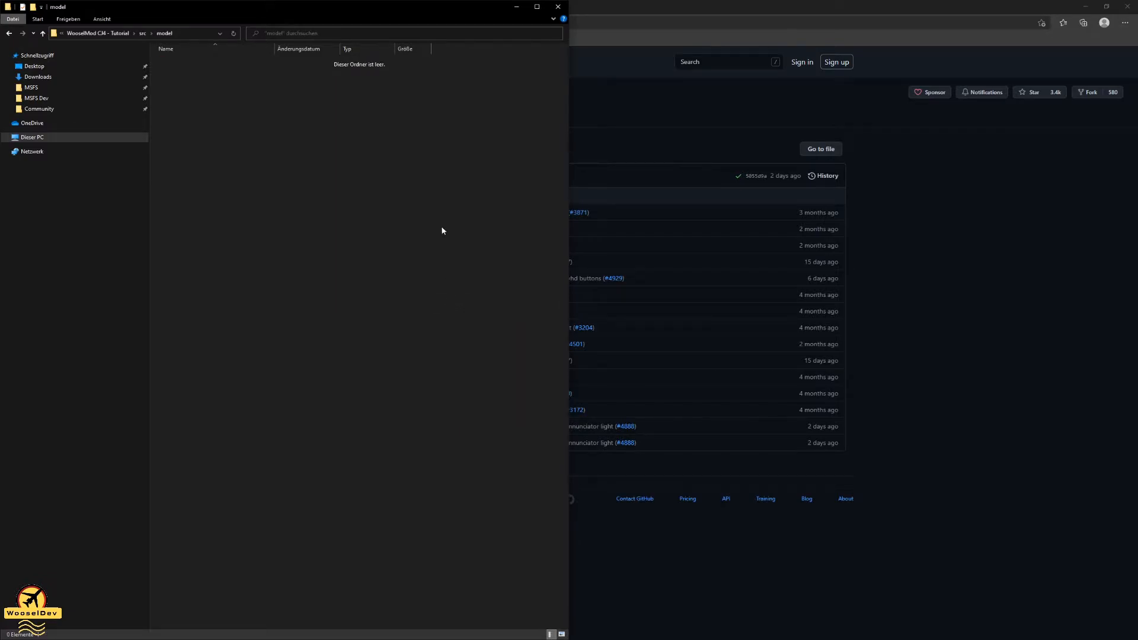
- View the contents of the a320-interior folder in the a32nx repository and return to the src/model listing
click(937, 226)
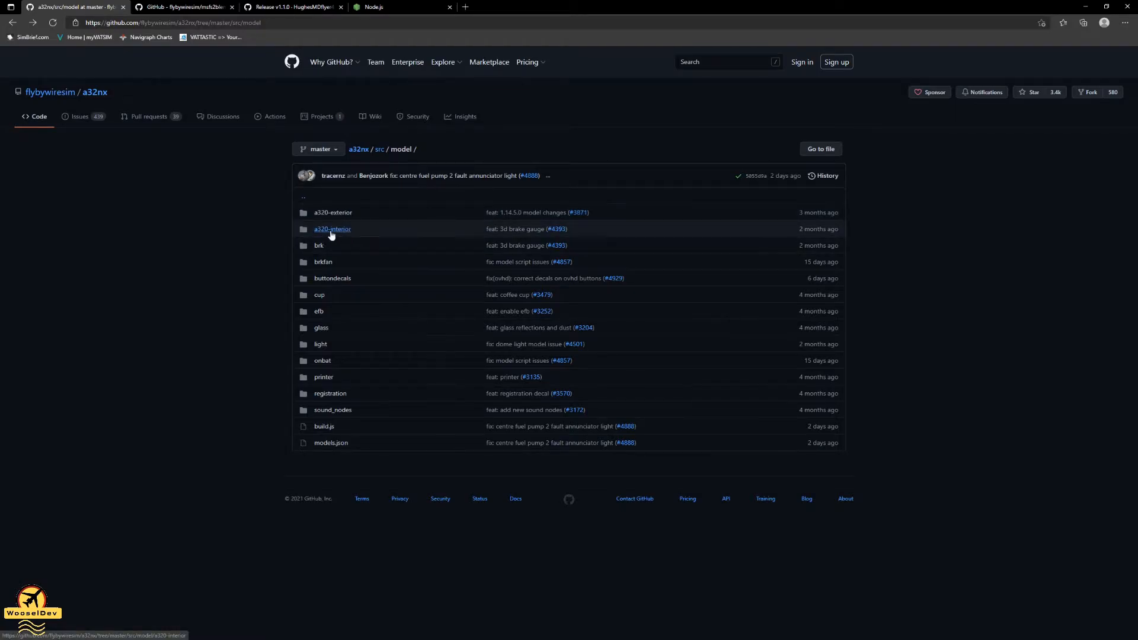
click(326, 232)
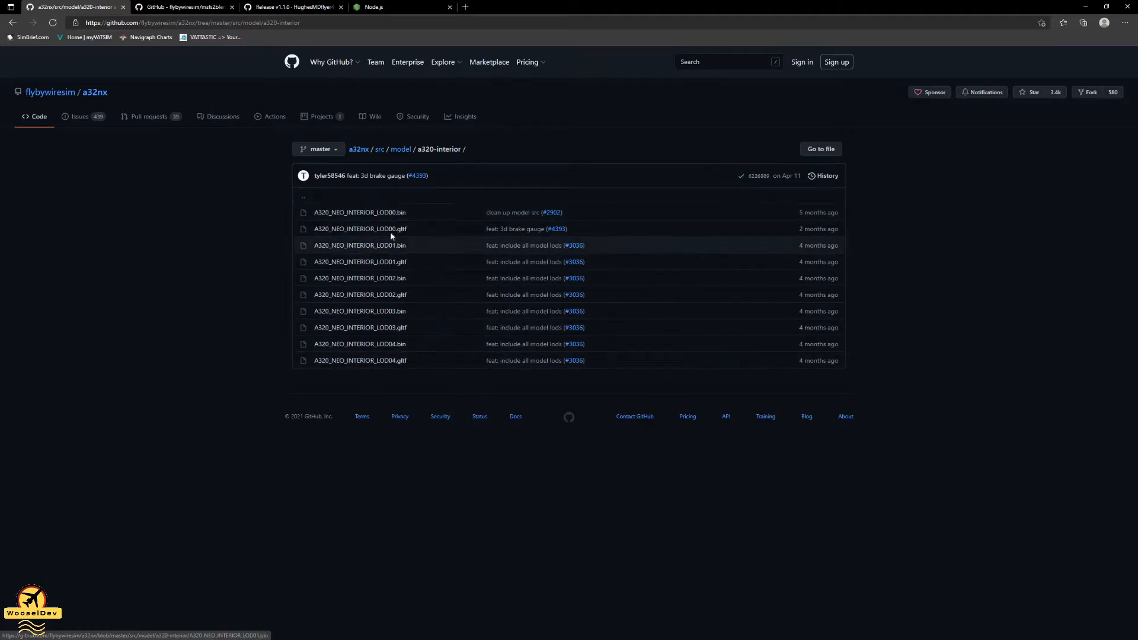
click(12, 22)
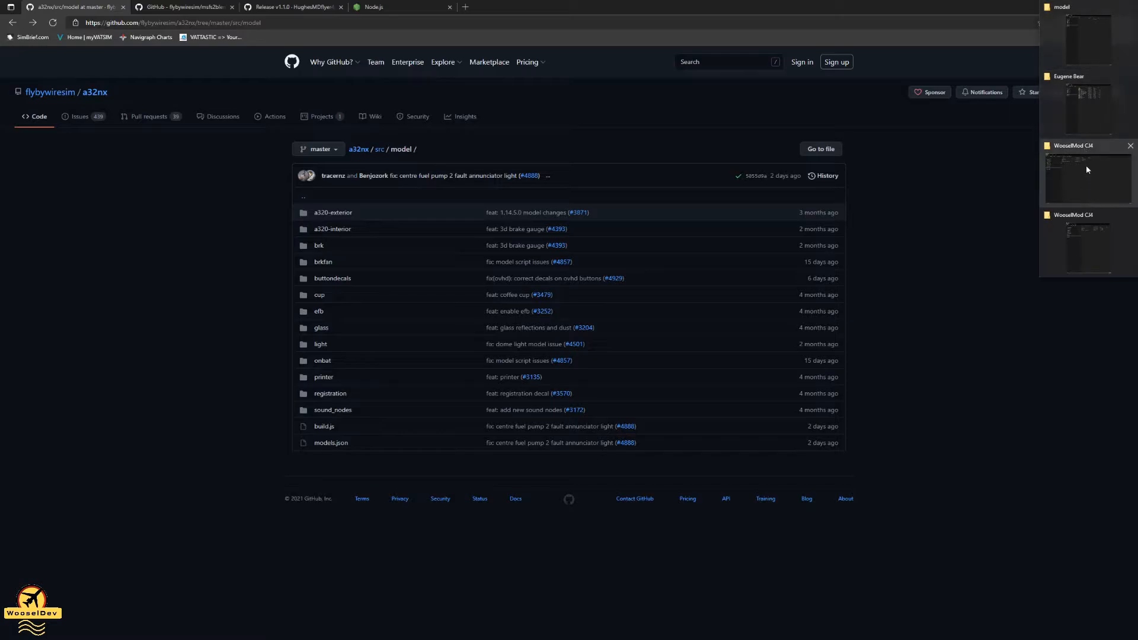
- Close one of the spare WooselMod CJ4 File Explorer windows and bring the model folder window back to the front
mouse_move(1109, 218)
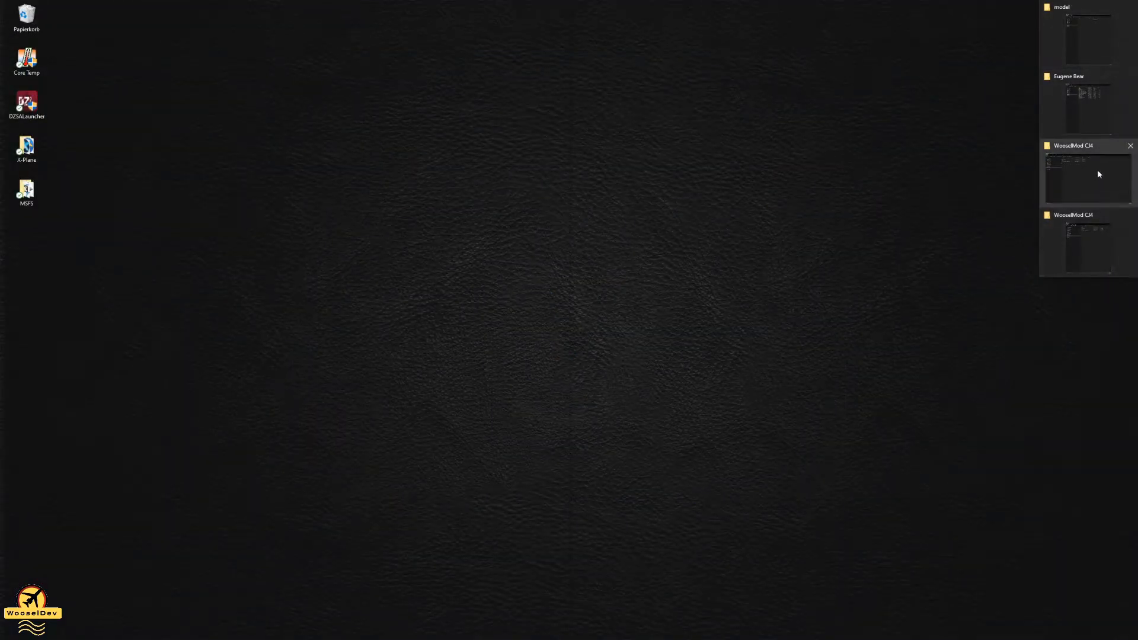
click(1131, 145)
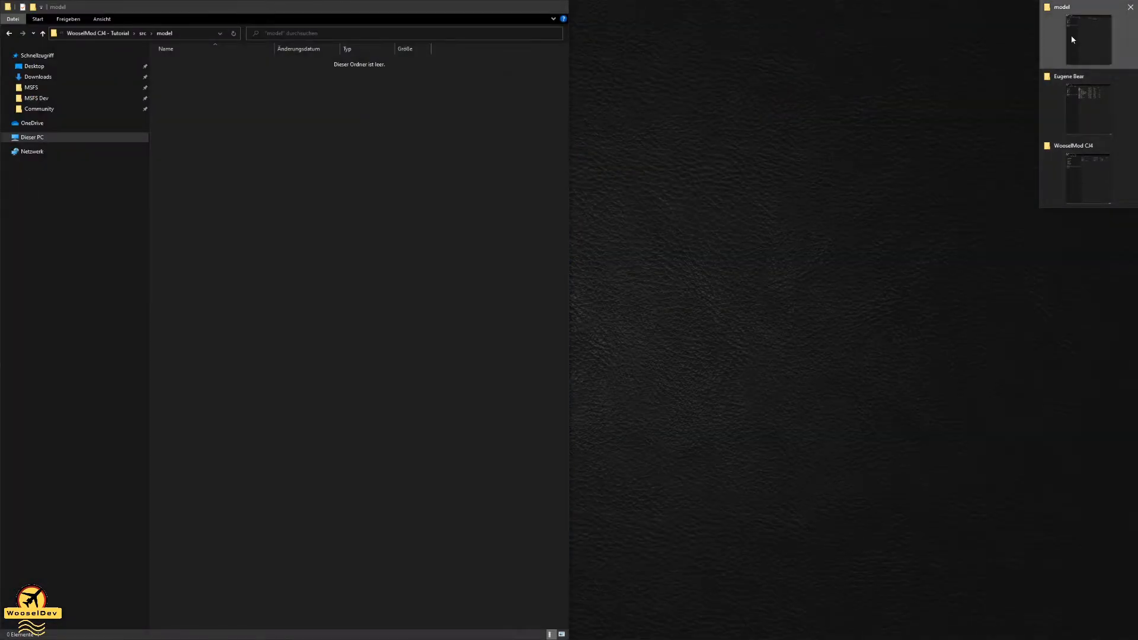
click(1073, 40)
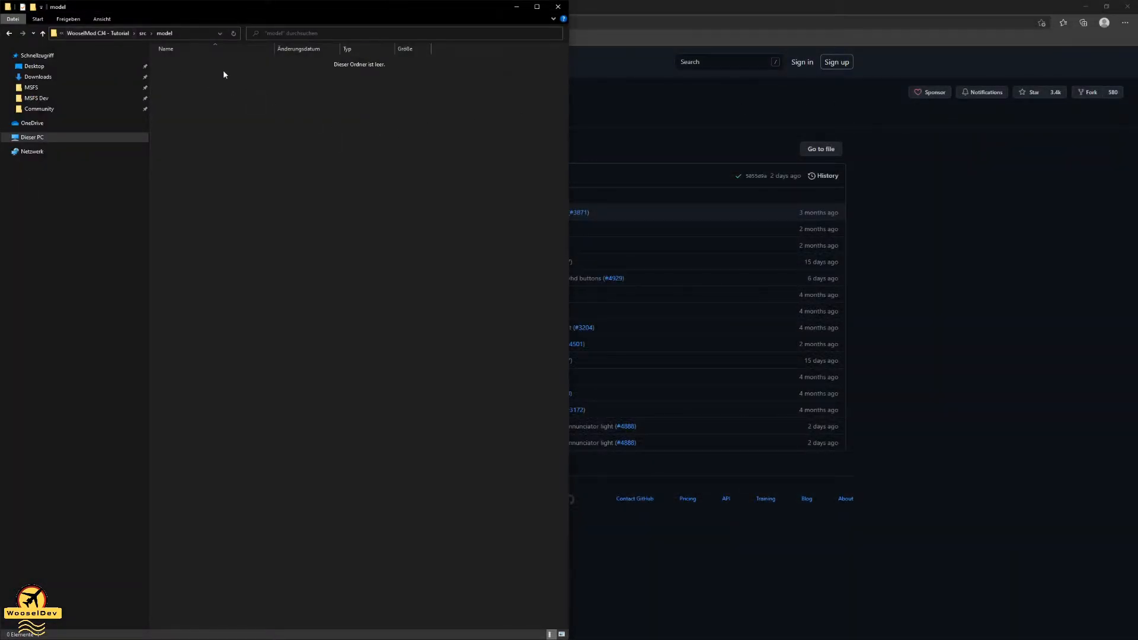
- Create a folder named CJ4-interior inside the model folder
right_click(218, 90)
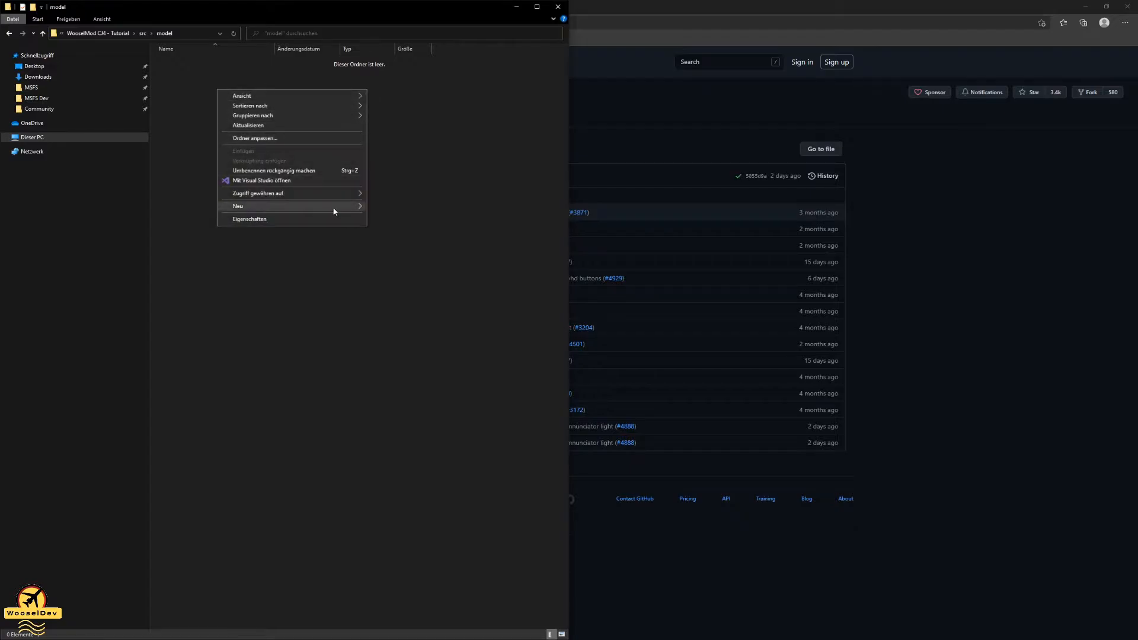
mouse_move(336, 205)
click(390, 207)
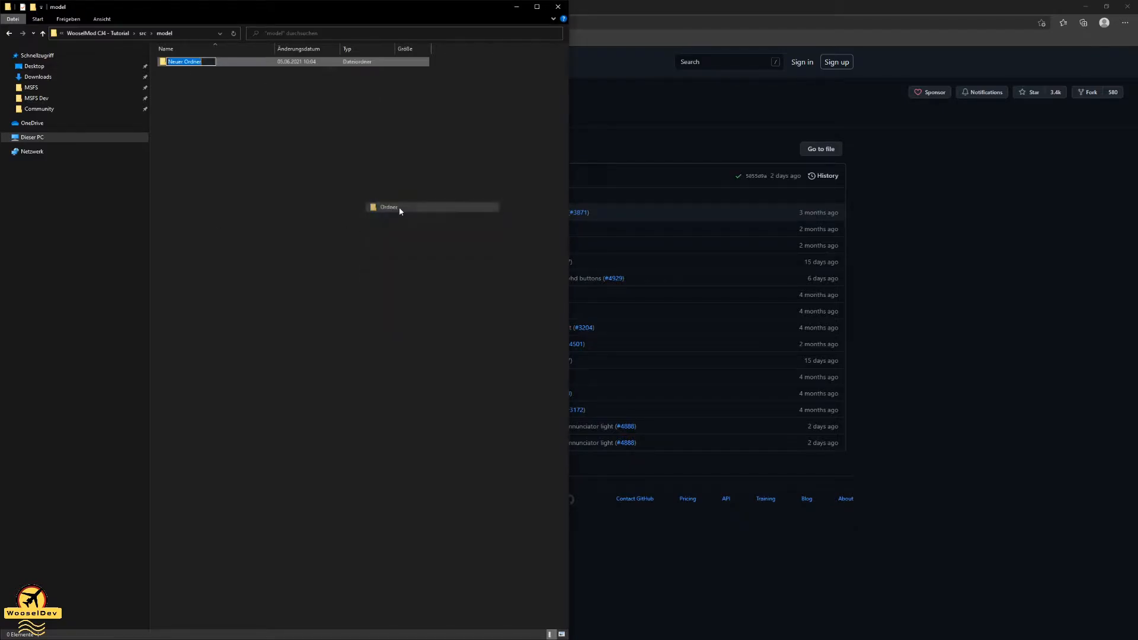
text(CJ4)
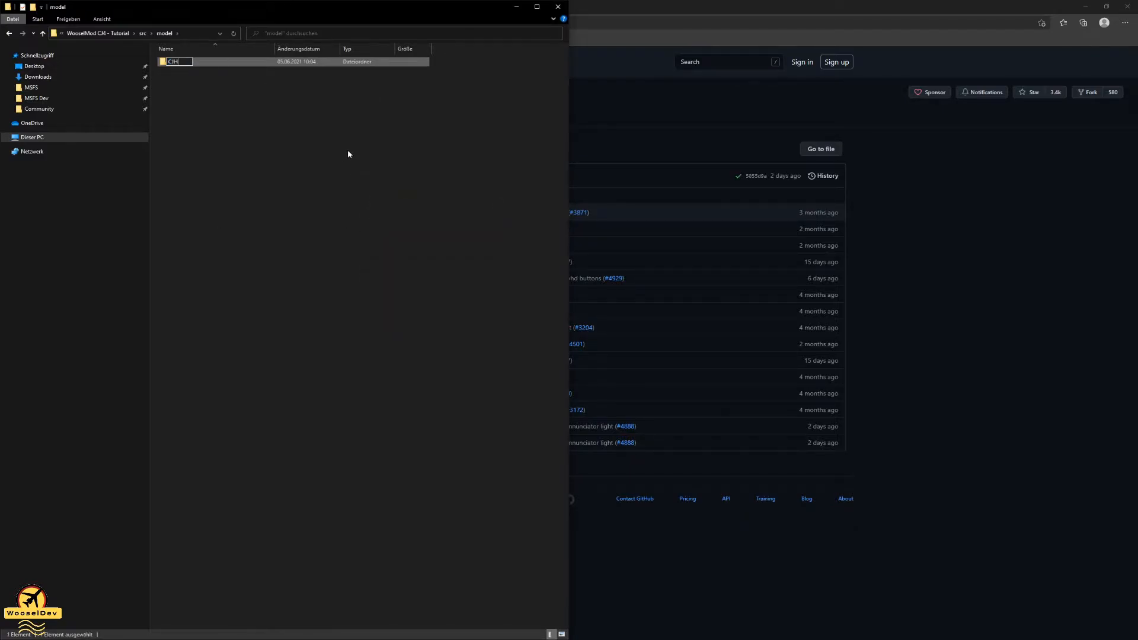
text(-interior)
key(Return)
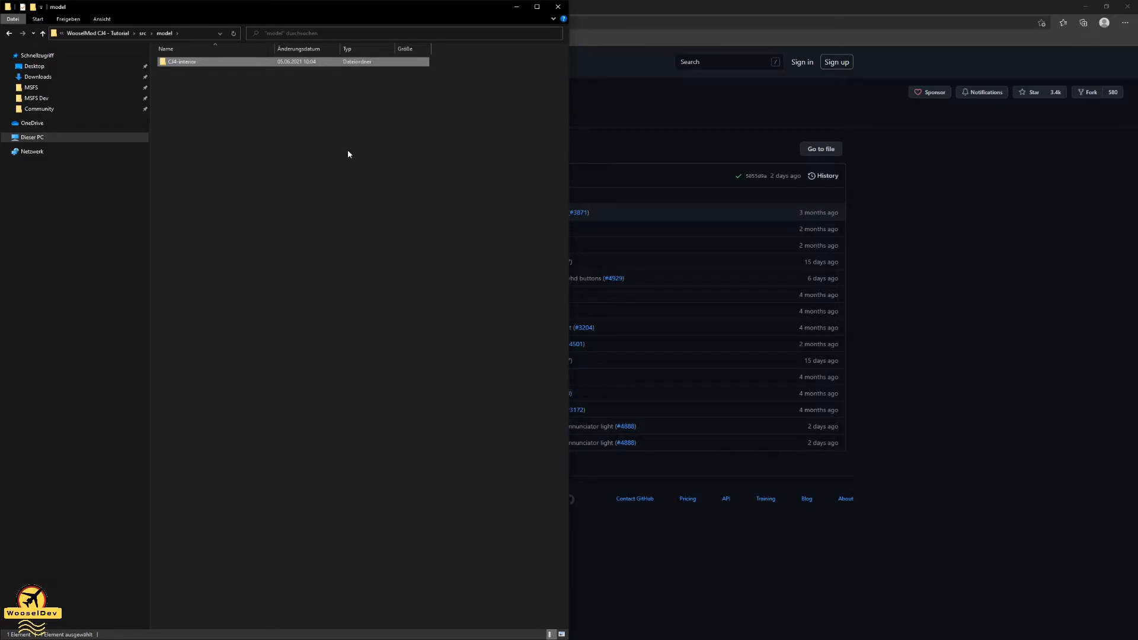
click(348, 153)
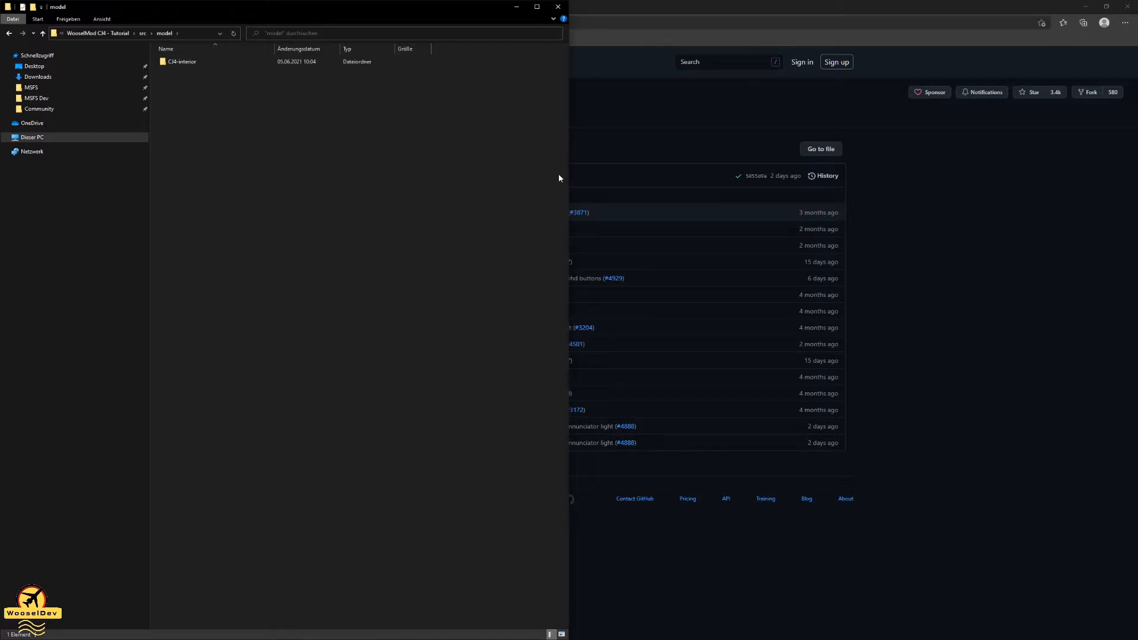
- Open the MSFS folder in a second File Explorer window and place it side by side with the project window
click(1137, 101)
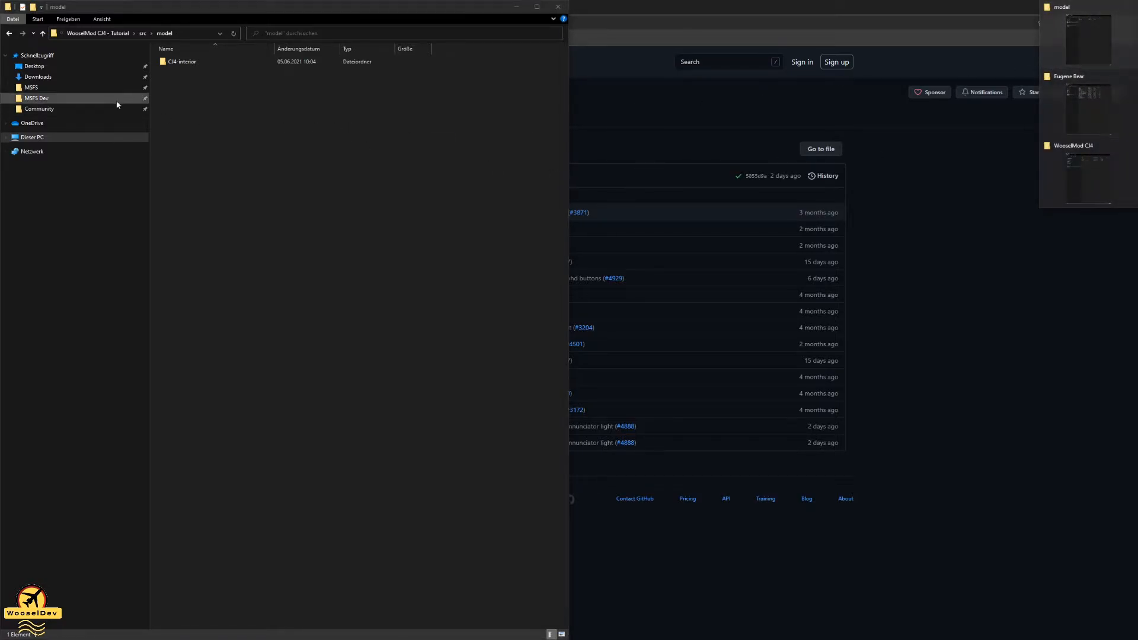
right_click(37, 111)
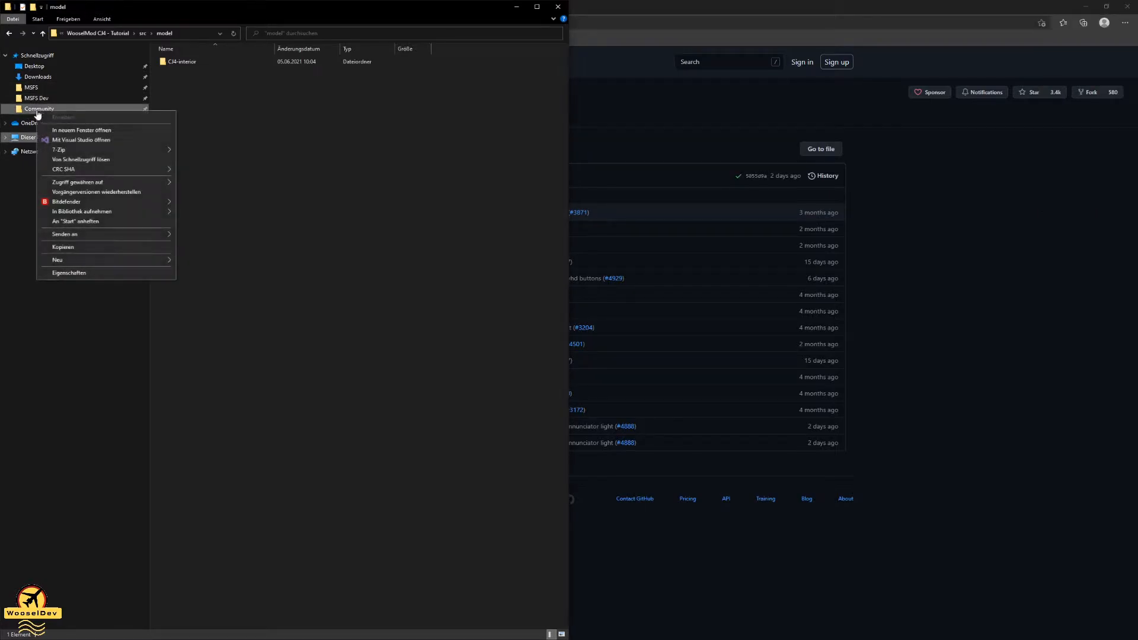
click(83, 130)
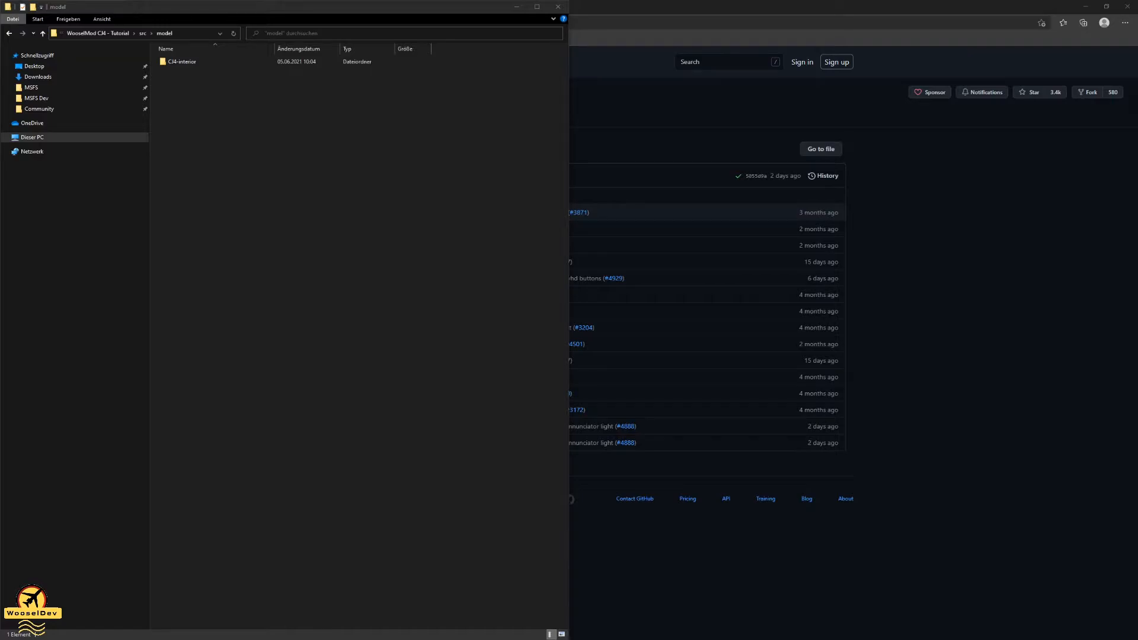
drag(348, 186, 712, 169)
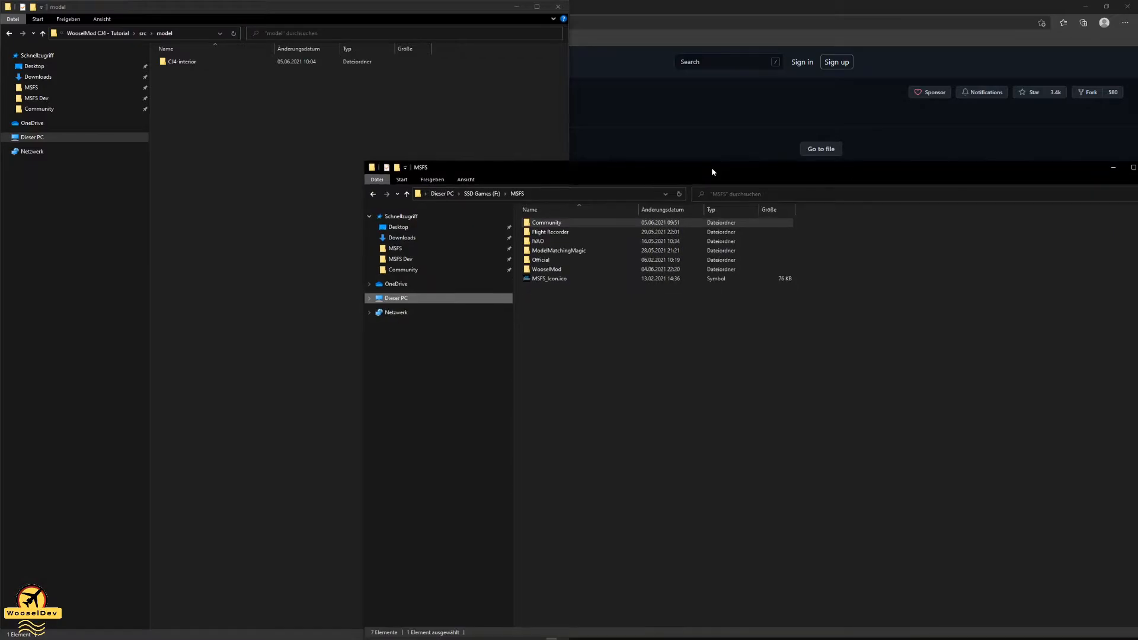
key(super+Right)
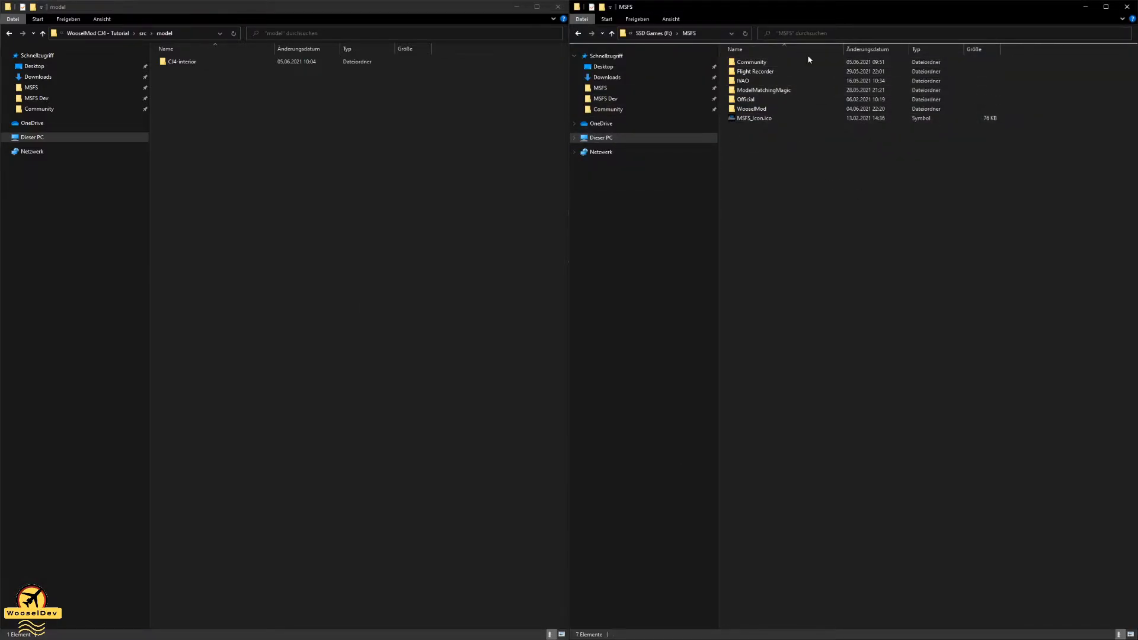
- Open the asobo-aircraft-cj4 package in the MSFS folder under Official > OneStore, widening the address bar to show the full path
double_click(753, 102)
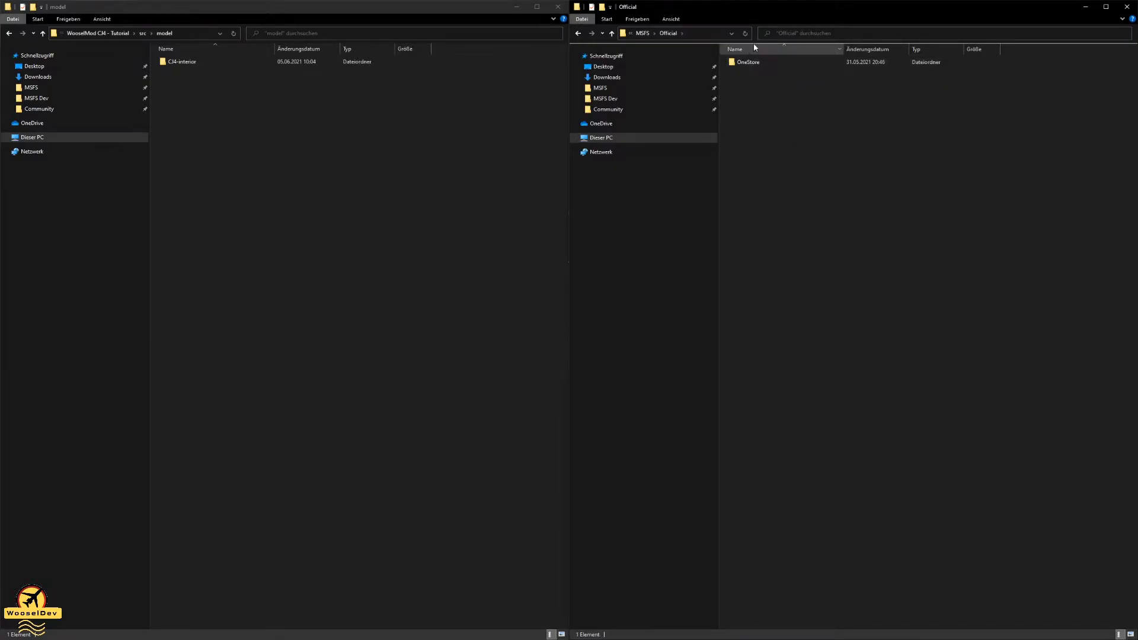
drag(755, 33, 820, 31)
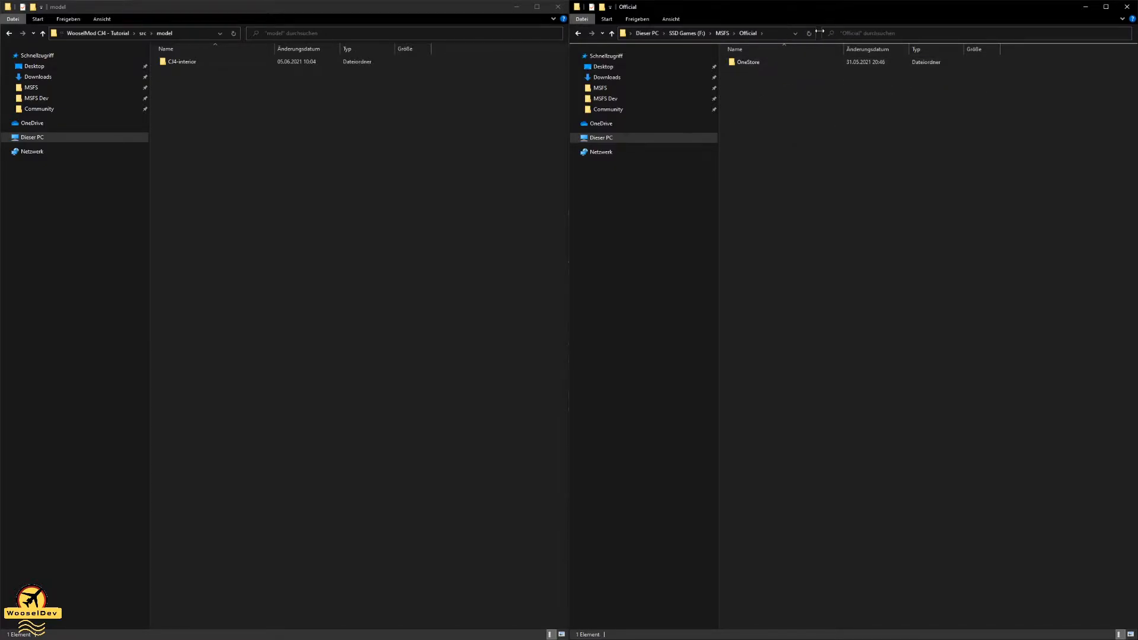
double_click(761, 61)
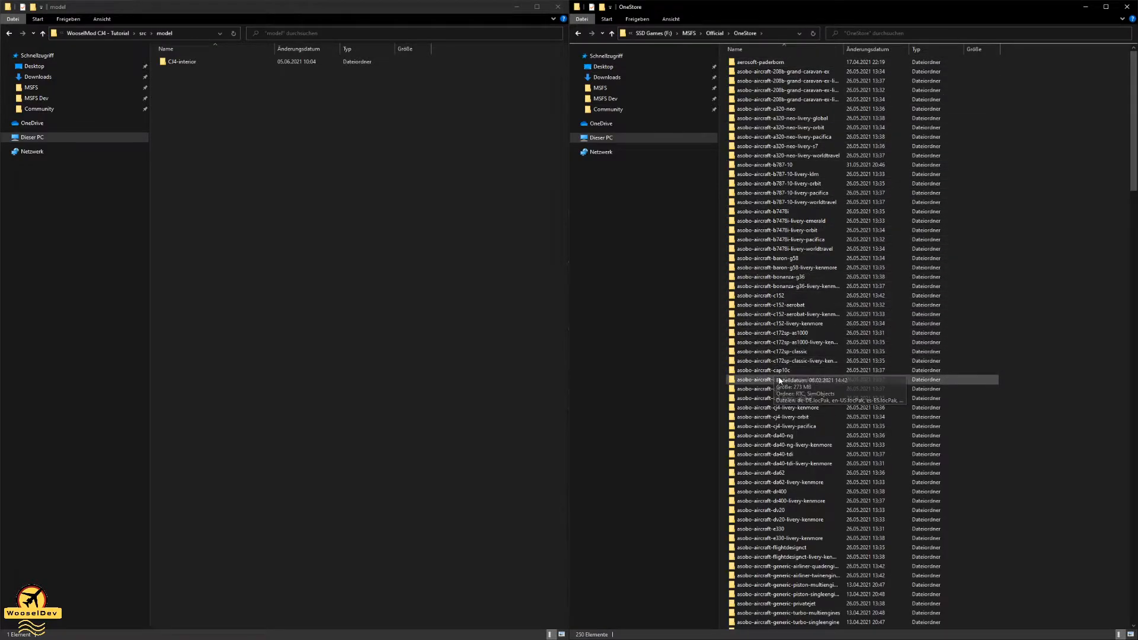
double_click(769, 391)
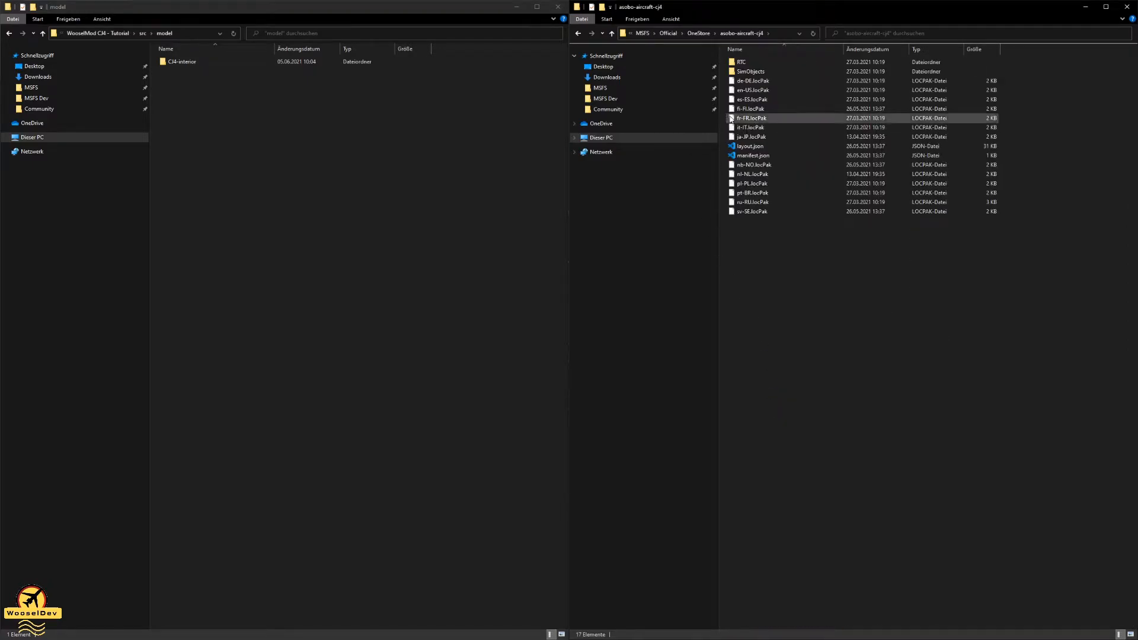
- Open the project's CJ4-interior folder and, in the aircraft package, the SimObjects > Airplanes > Asobo_CJ4 > model folder
double_click(193, 63)
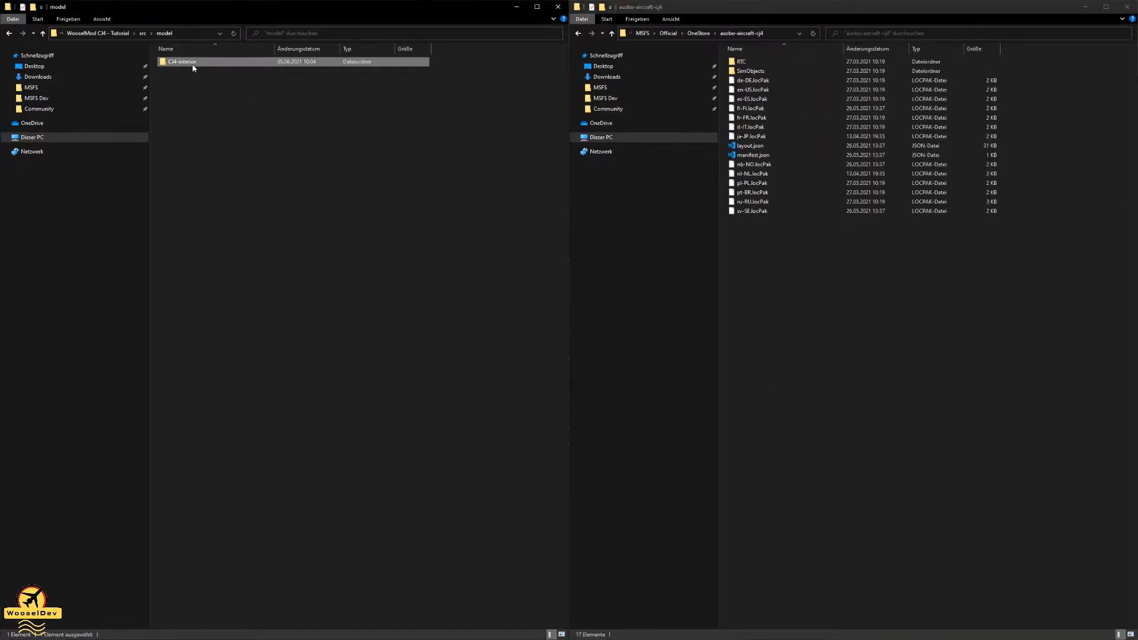
click(781, 72)
double_click(781, 73)
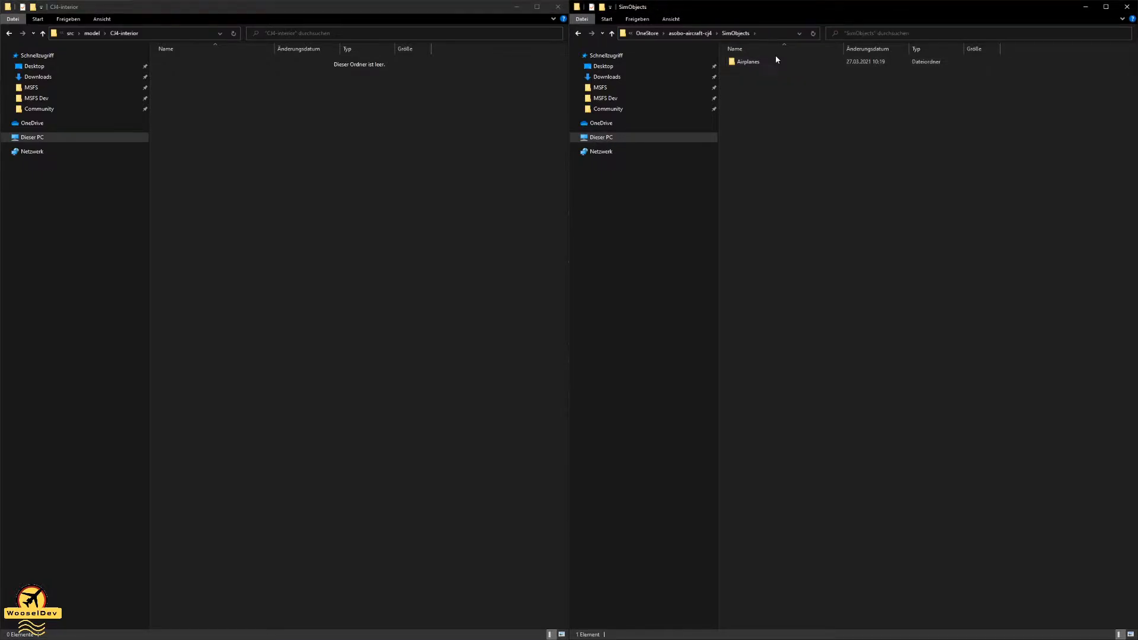
double_click(766, 62)
click(766, 62)
double_click(767, 62)
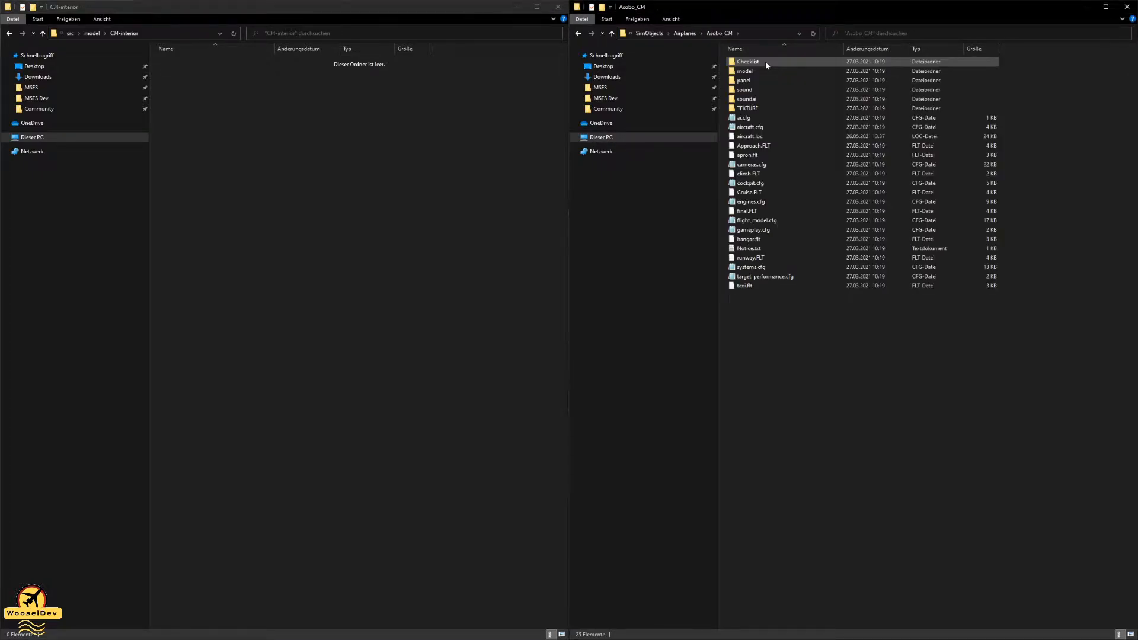
double_click(767, 72)
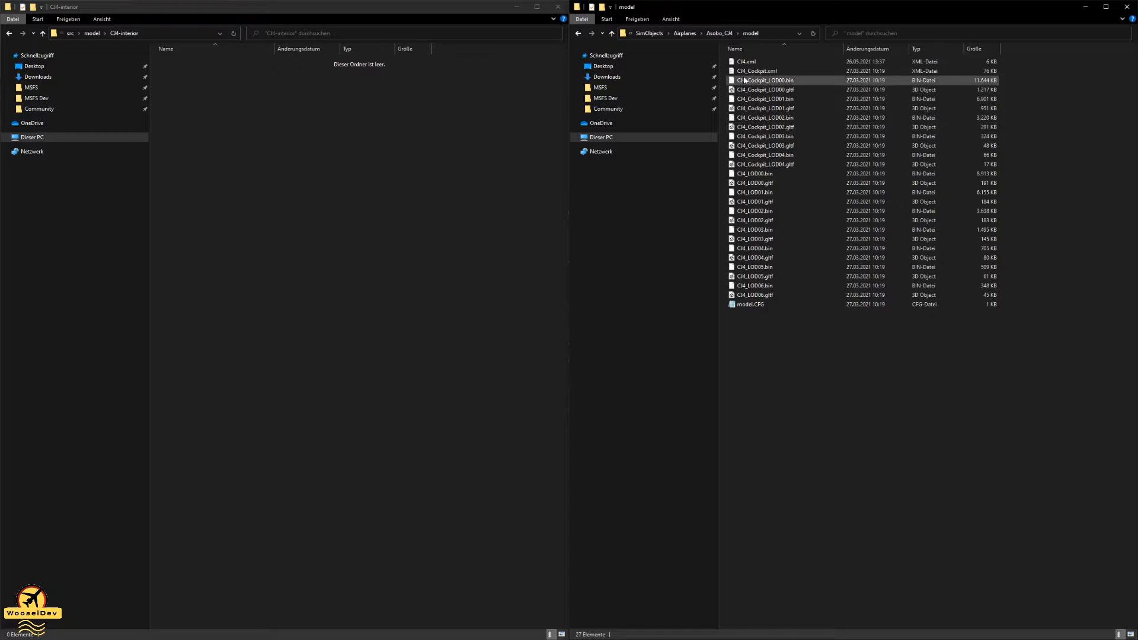
- Copy the .bin and .gltf files of CJ4_Cockpit_LOD00 through LOD04 from the Asobo_CJ4 model folder into CJ4-interior
drag(723, 81, 791, 167)
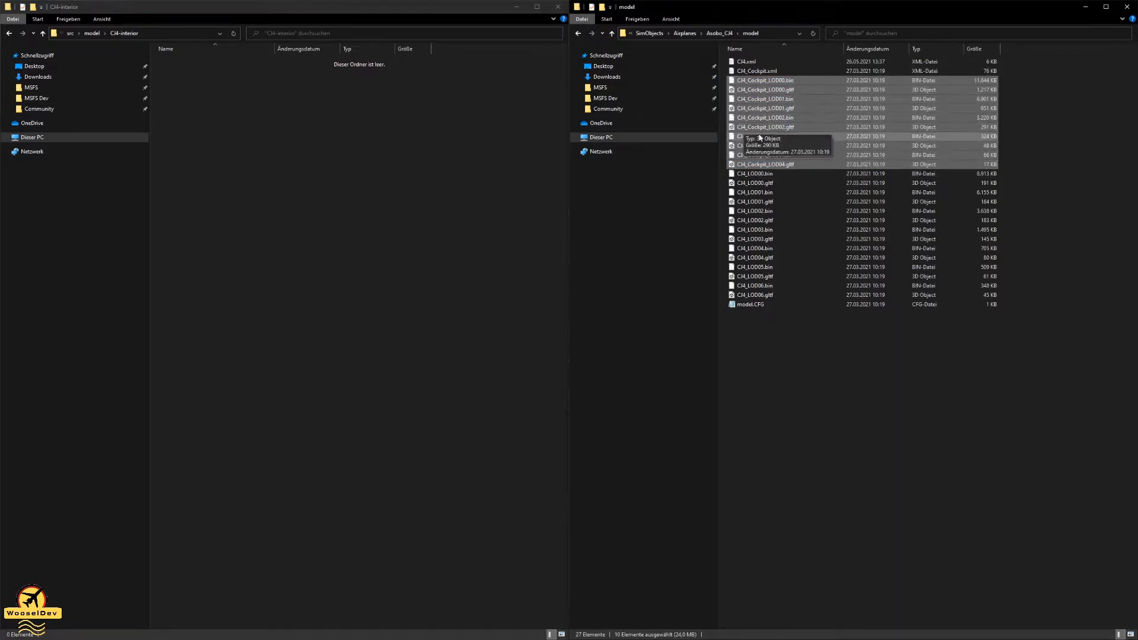
right_click(765, 105)
click(791, 184)
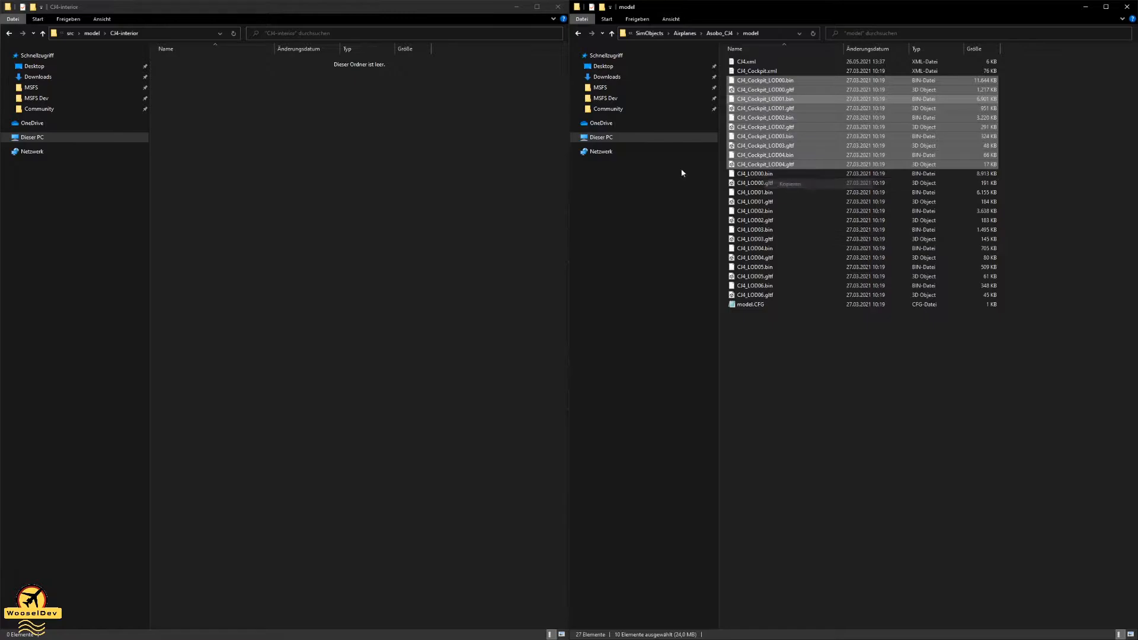
click(270, 107)
right_click(221, 110)
click(248, 162)
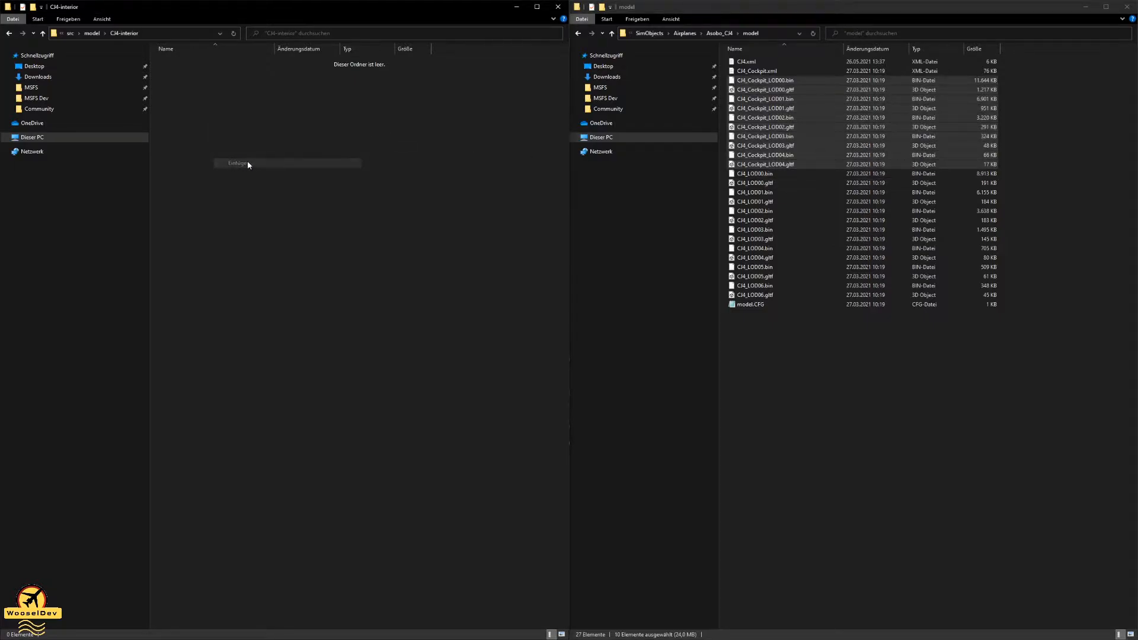
click(244, 174)
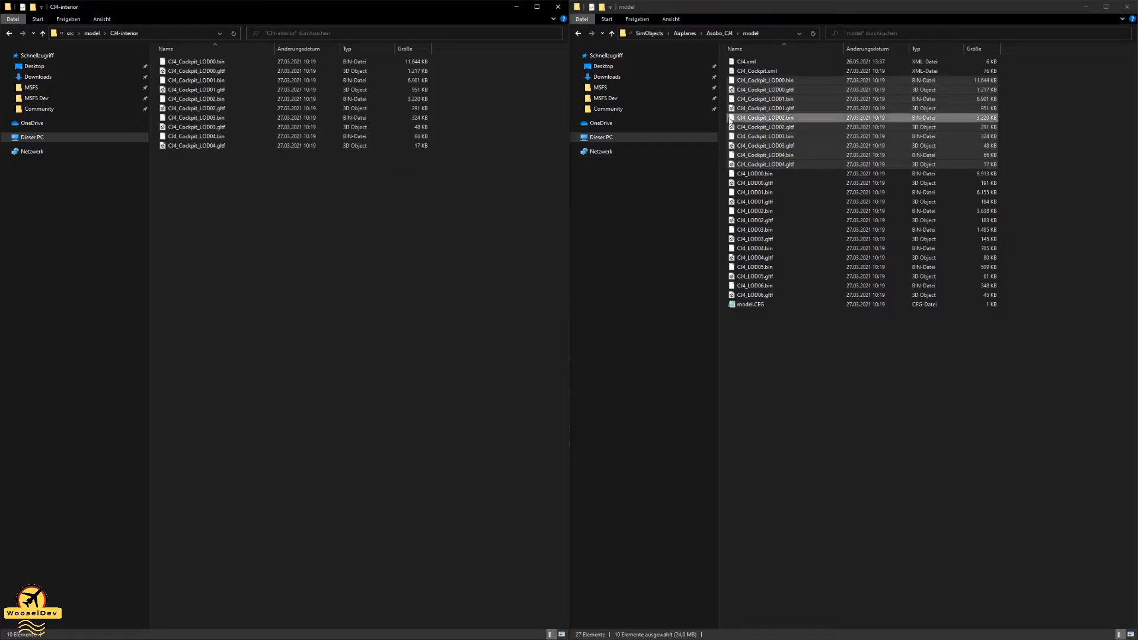
- Copy CJ4_Cockpit.xml from the Asobo_CJ4 model folder into the CJ4-interior folder
click(757, 71)
right_click(759, 71)
click(792, 191)
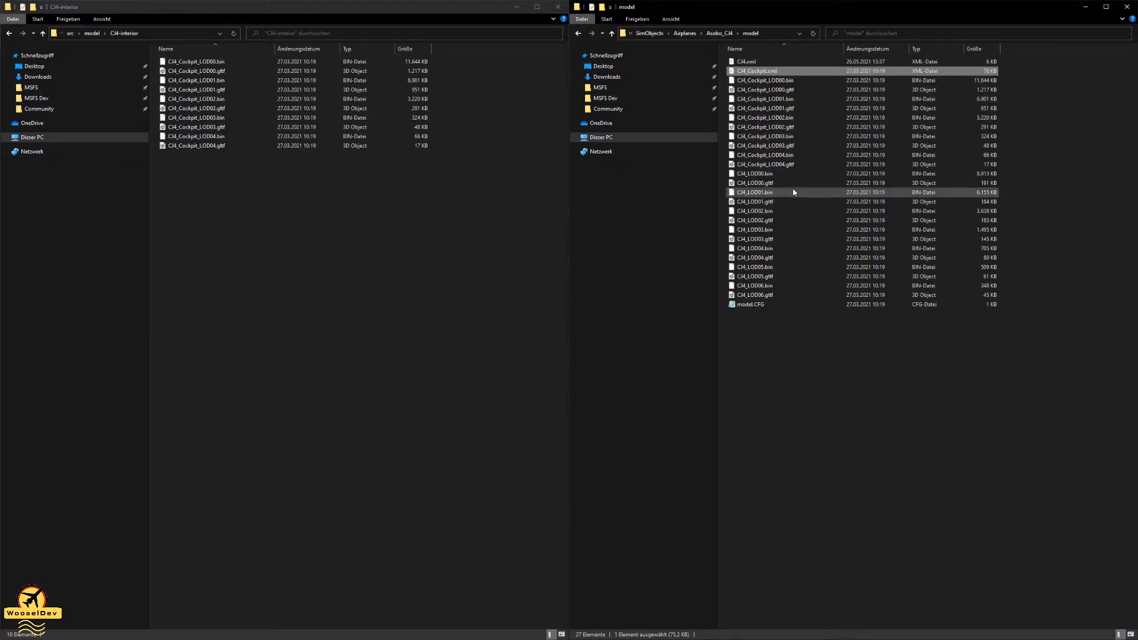
click(460, 180)
right_click(333, 180)
click(369, 243)
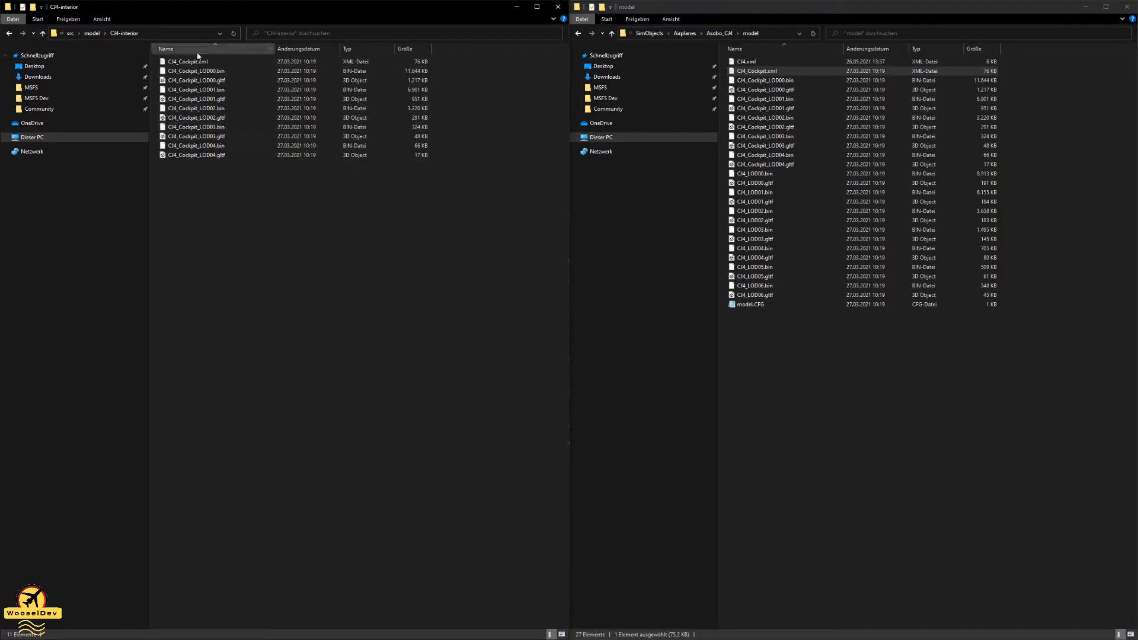
- Go back up from CJ4-interior to the WooselMod CJ4 - Tutorial project folder
click(42, 33)
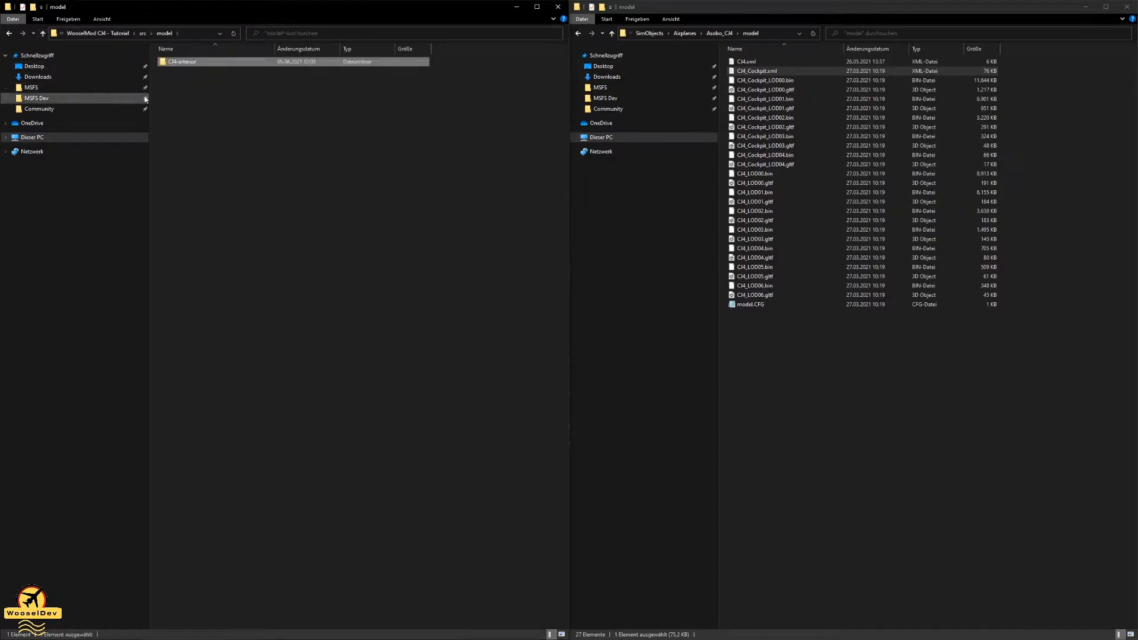
click(43, 34)
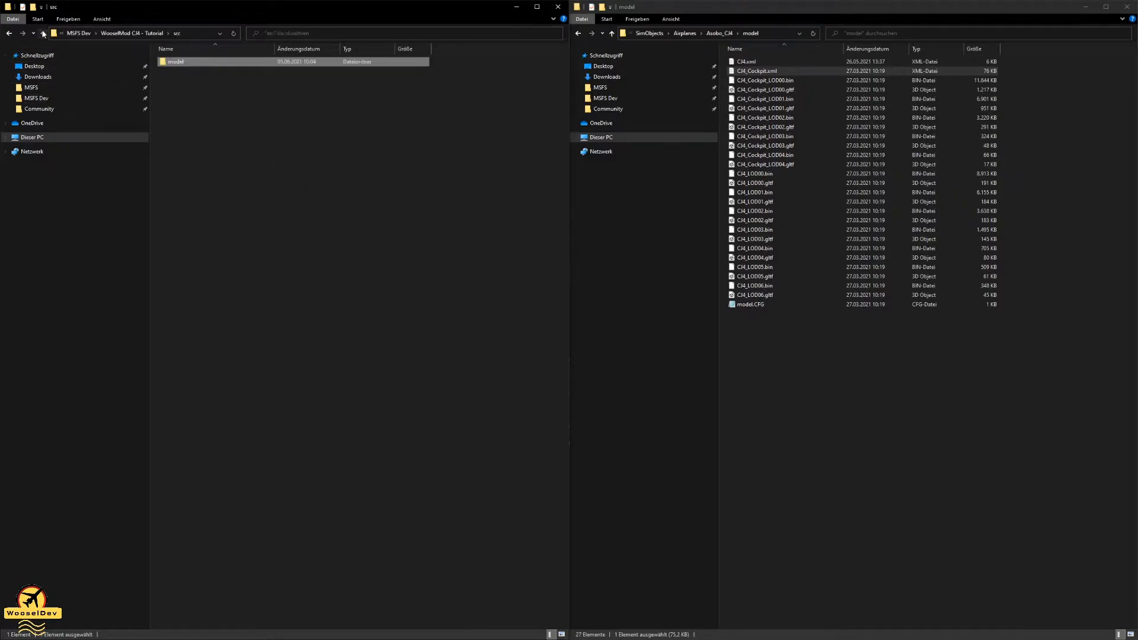
click(43, 33)
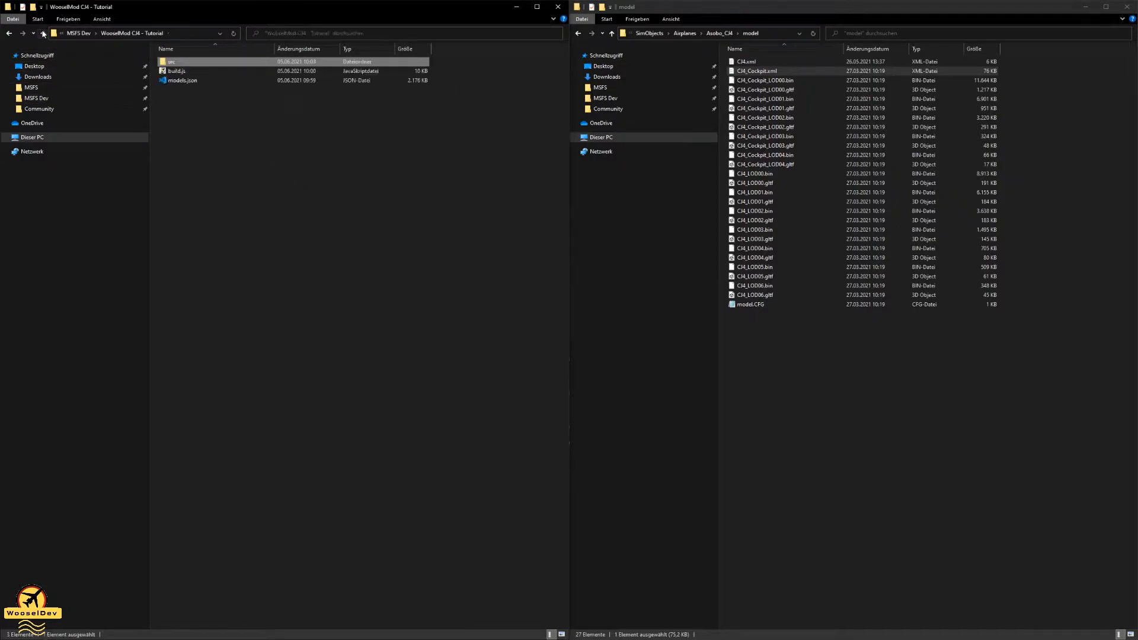
- Go back in the aircraft package from the Asobo_CJ4 model folder to the asobo-aircraft-cj4 root folder
click(233, 131)
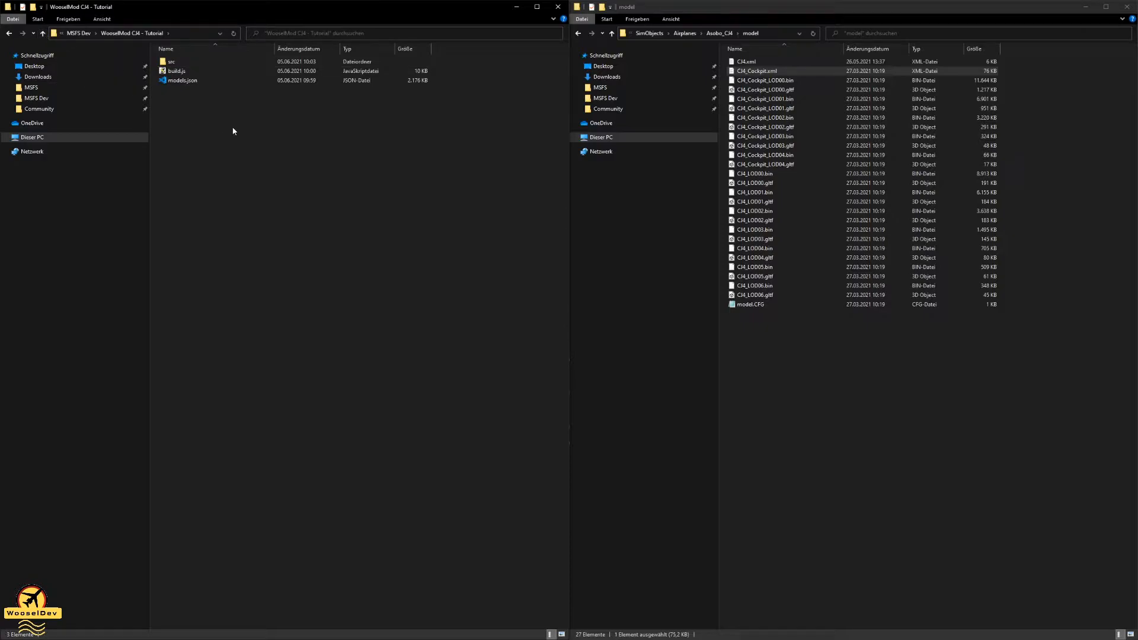
click(579, 34)
click(578, 34)
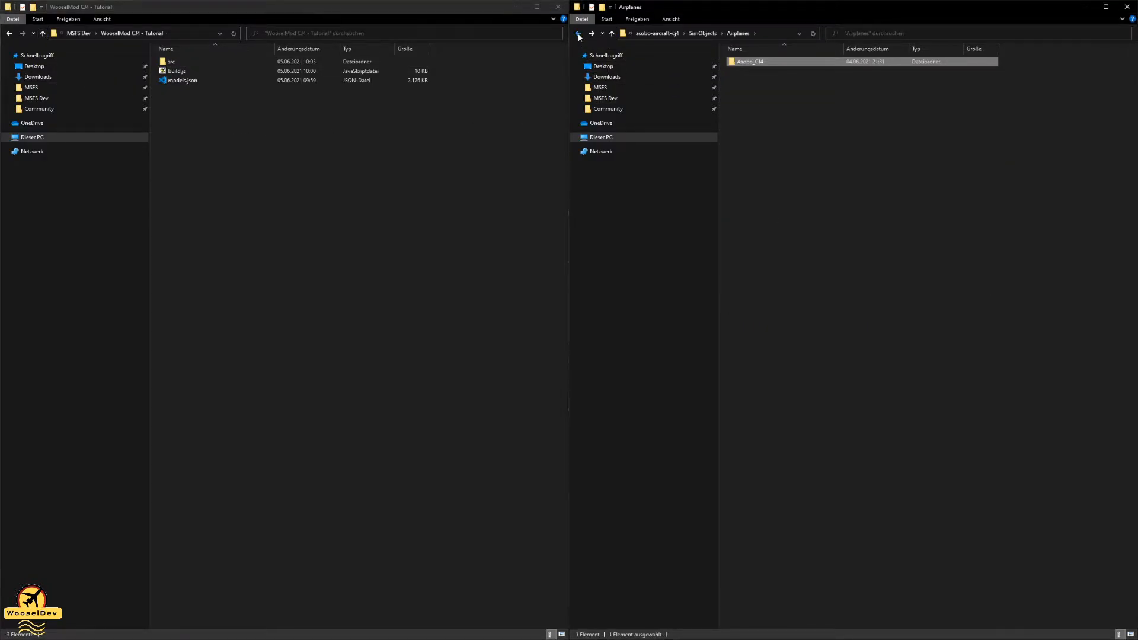
click(579, 34)
click(579, 34)
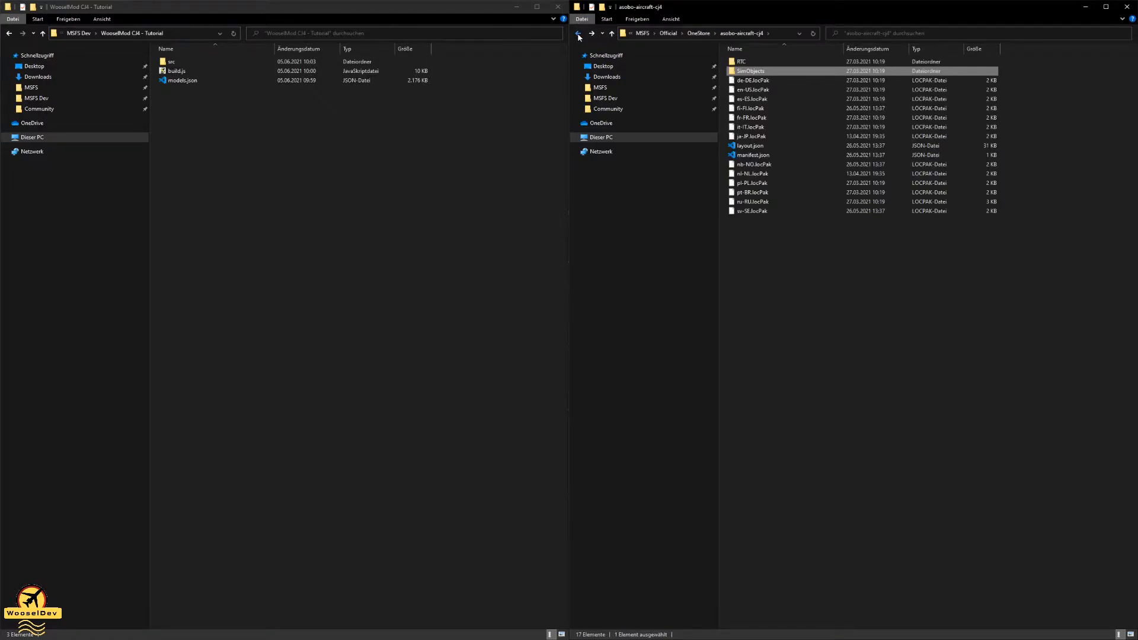
click(579, 35)
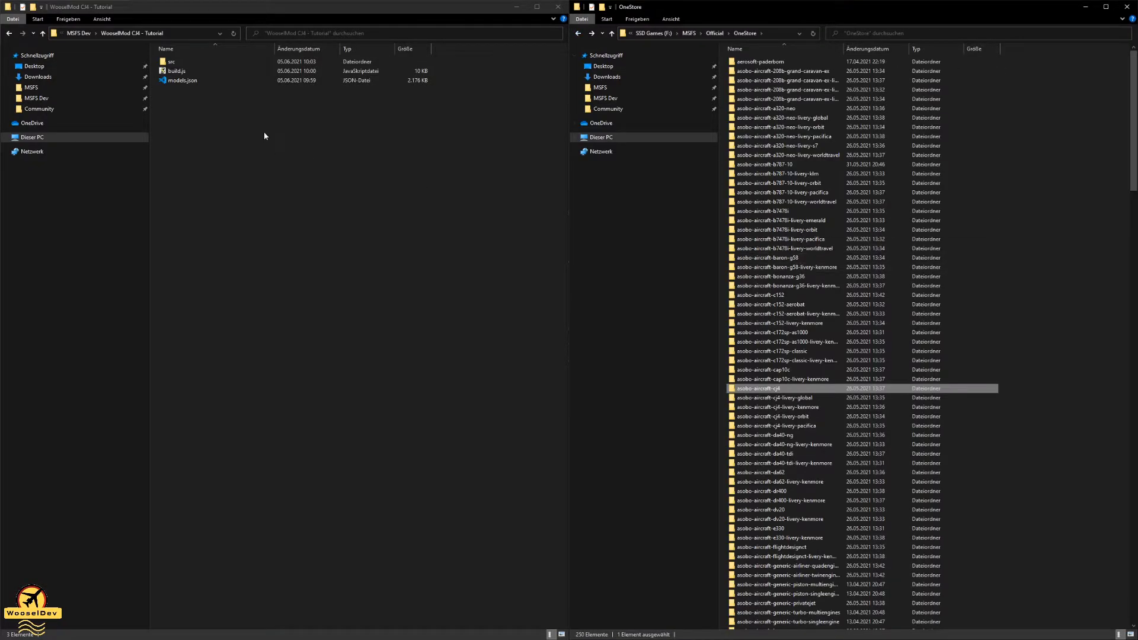
click(592, 33)
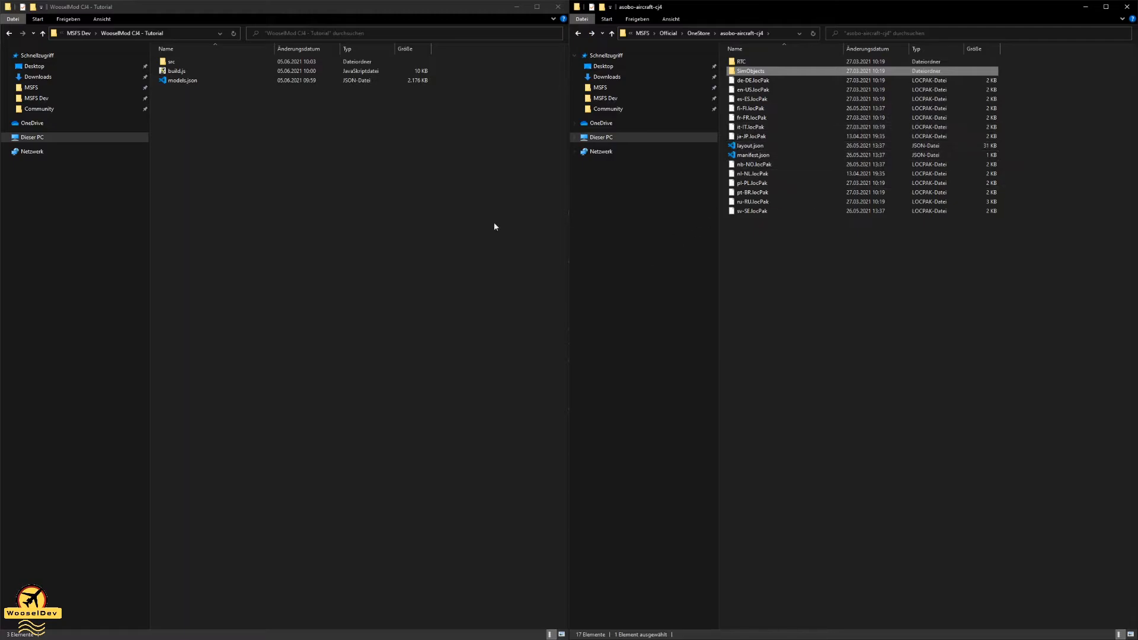
- Open the src > model folder of the WooselMod CJ4 - Tutorial project
click(200, 70)
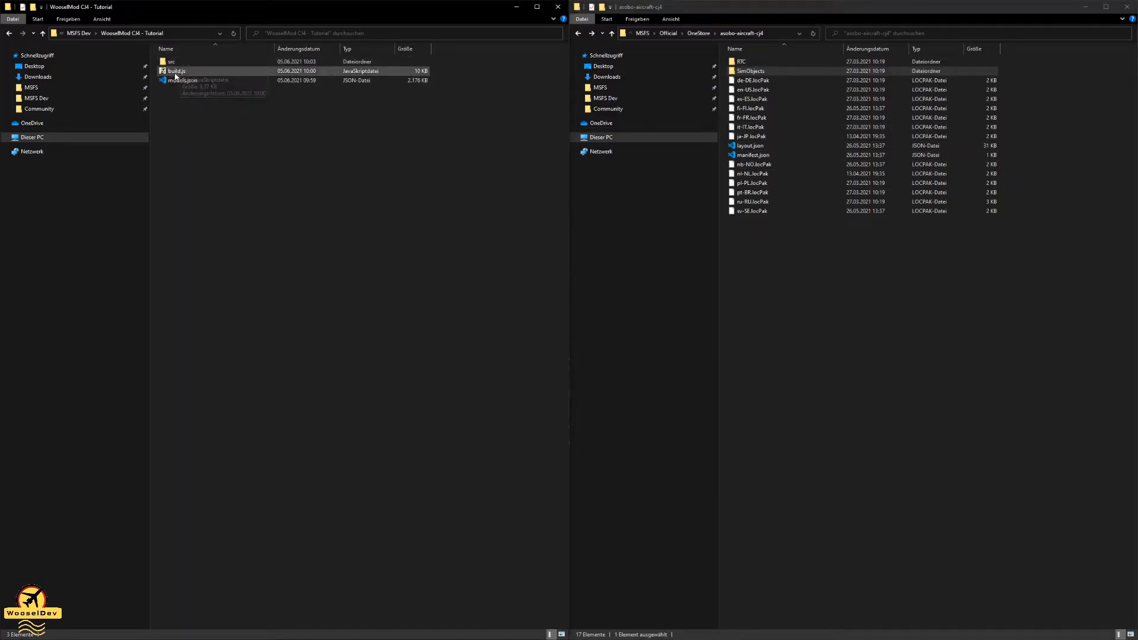
double_click(175, 63)
click(186, 64)
double_click(186, 63)
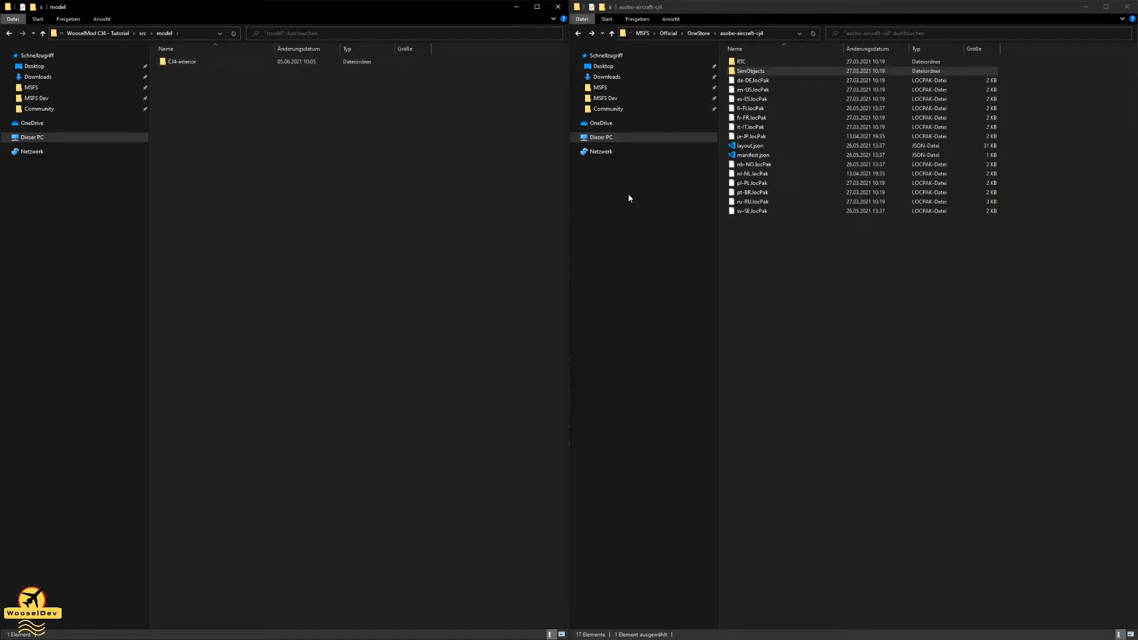
- Switch to the browser and inspect the cup folder in the a32nx repository's src/model directory as a structure reference
key(alt+Tab)
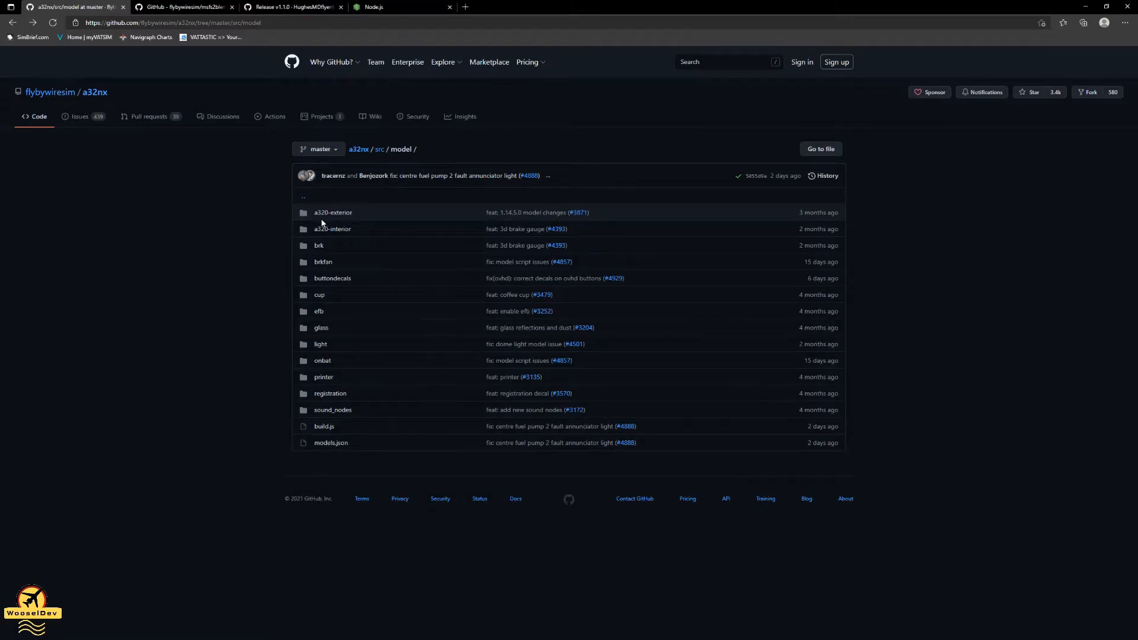
click(320, 297)
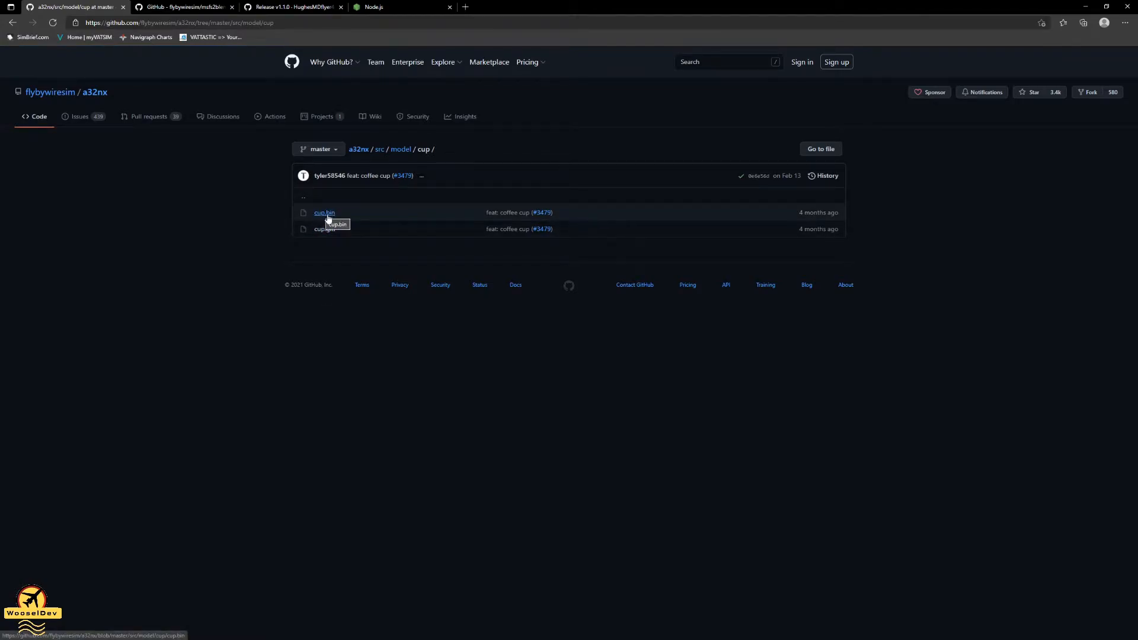
click(11, 23)
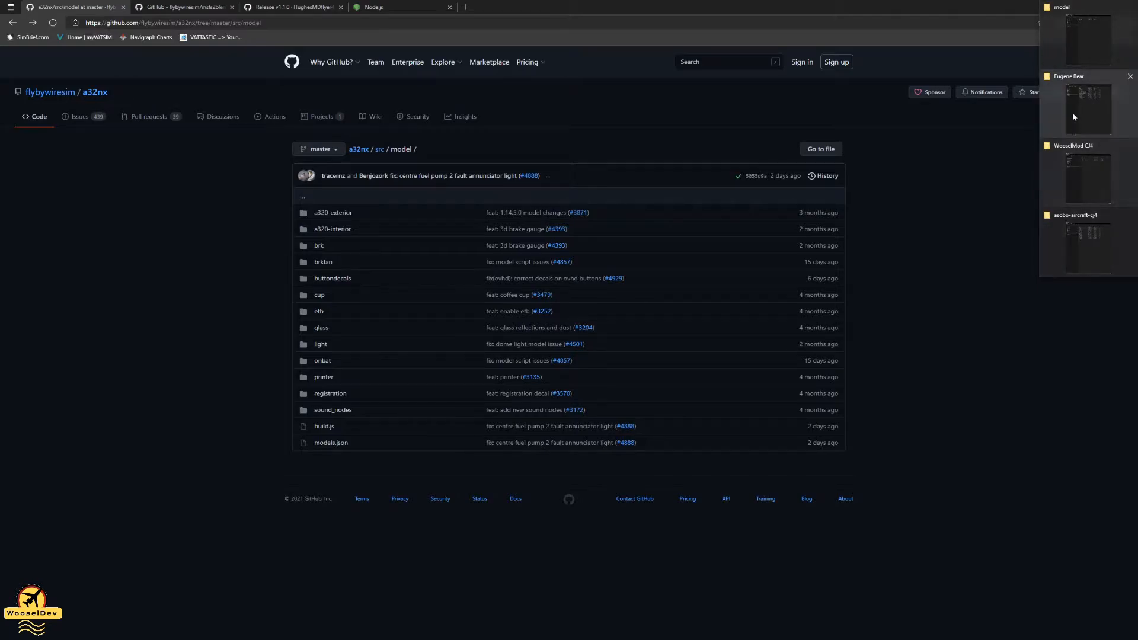
- Switch to the project's src > model folder and create a folder named EugeneBear beside CJ4-interior
click(1073, 35)
right_click(185, 87)
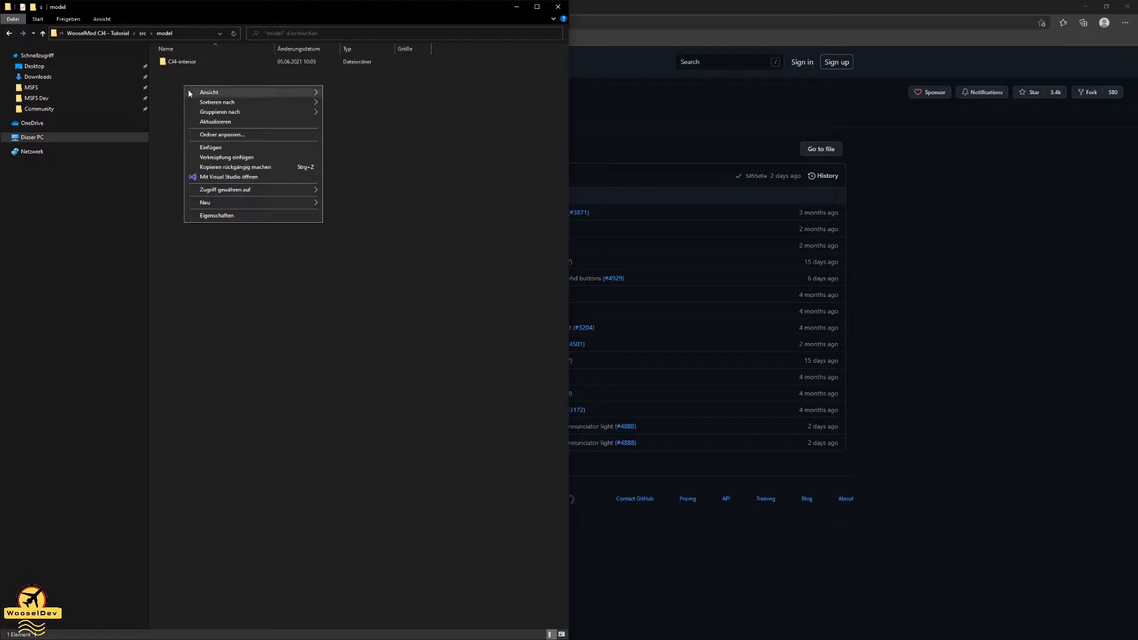
mouse_move(304, 202)
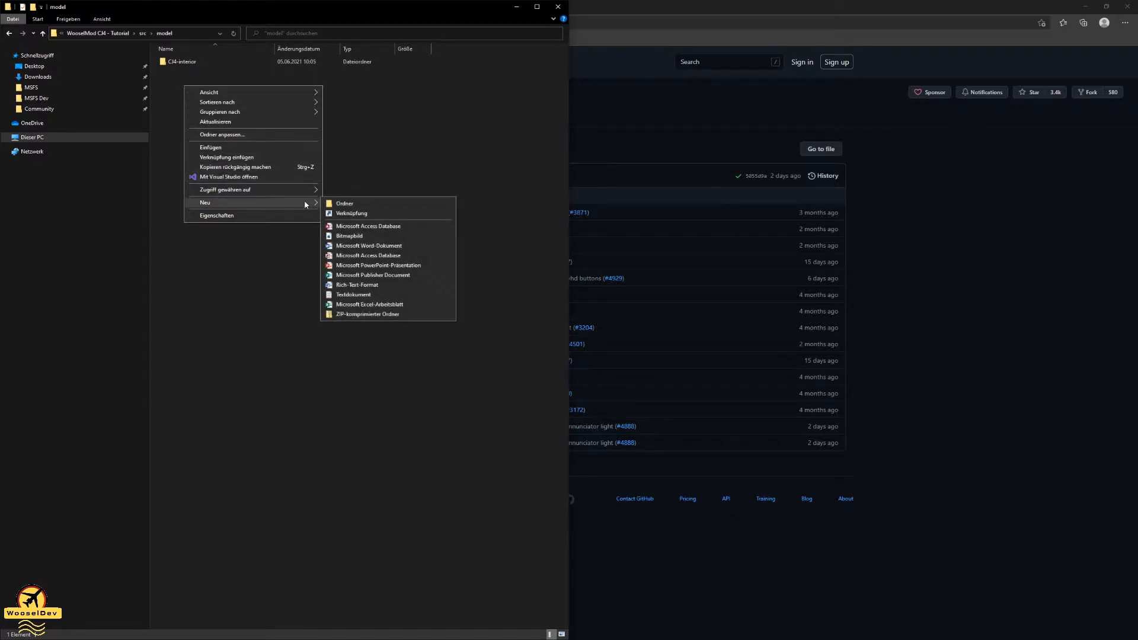
click(347, 203)
text(EugeneBear)
key(Return)
click(247, 126)
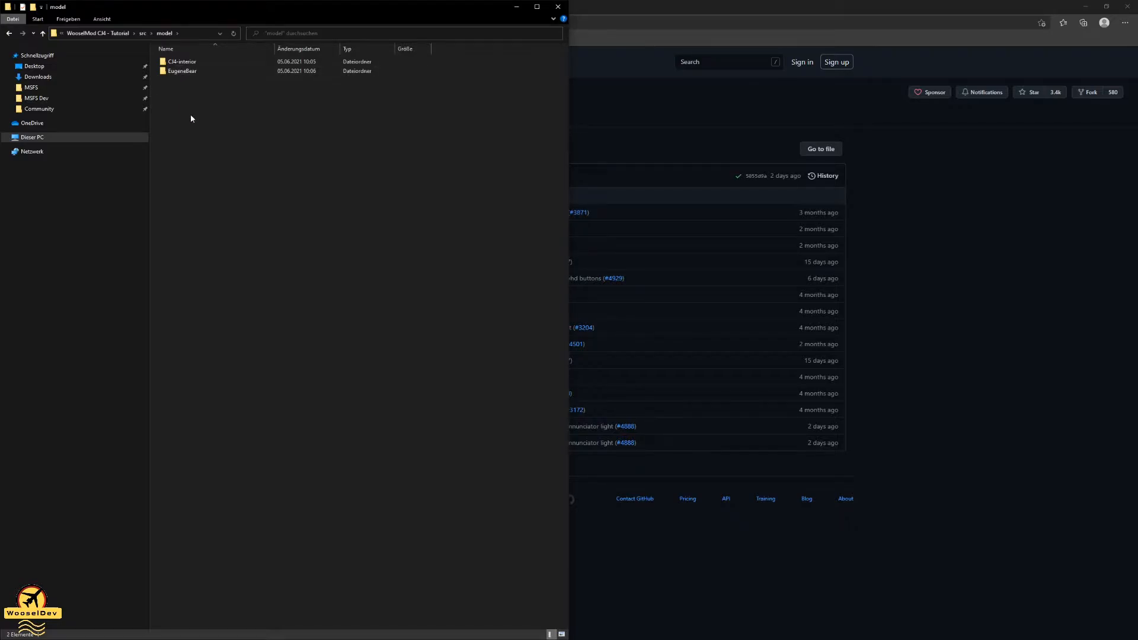
click(235, 94)
- Move build.js and models.json from the WooselMod CJ4 - Tutorial root folder into its src > model folder
key(alt+Left)
key(alt+Left)
drag(191, 105, 174, 75)
right_click(175, 75)
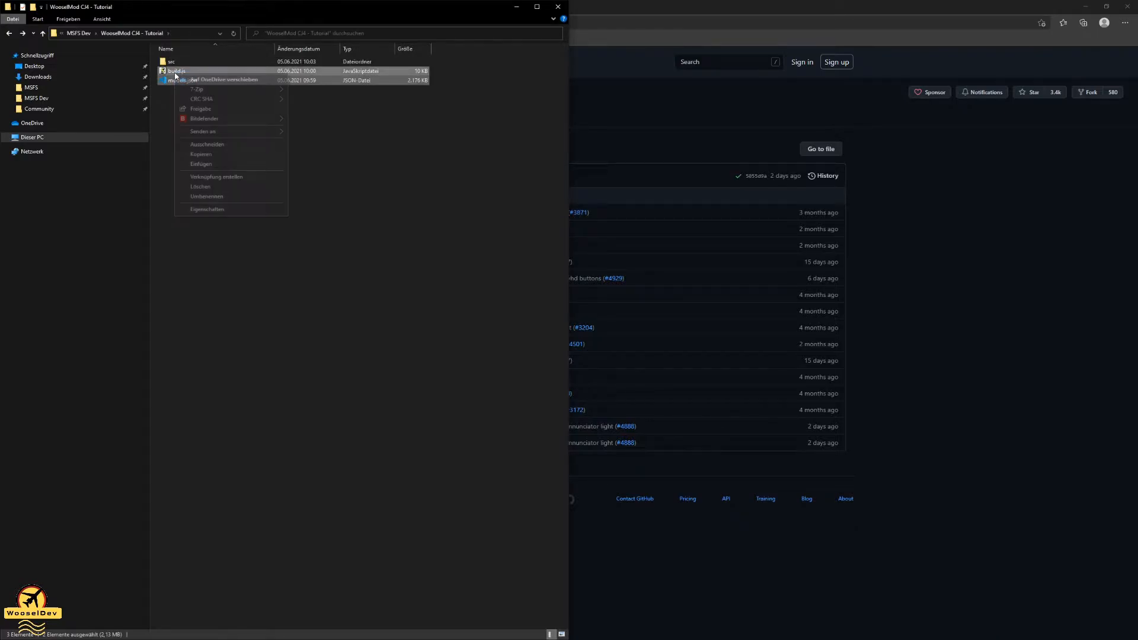
click(207, 144)
double_click(177, 62)
double_click(177, 62)
right_click(186, 105)
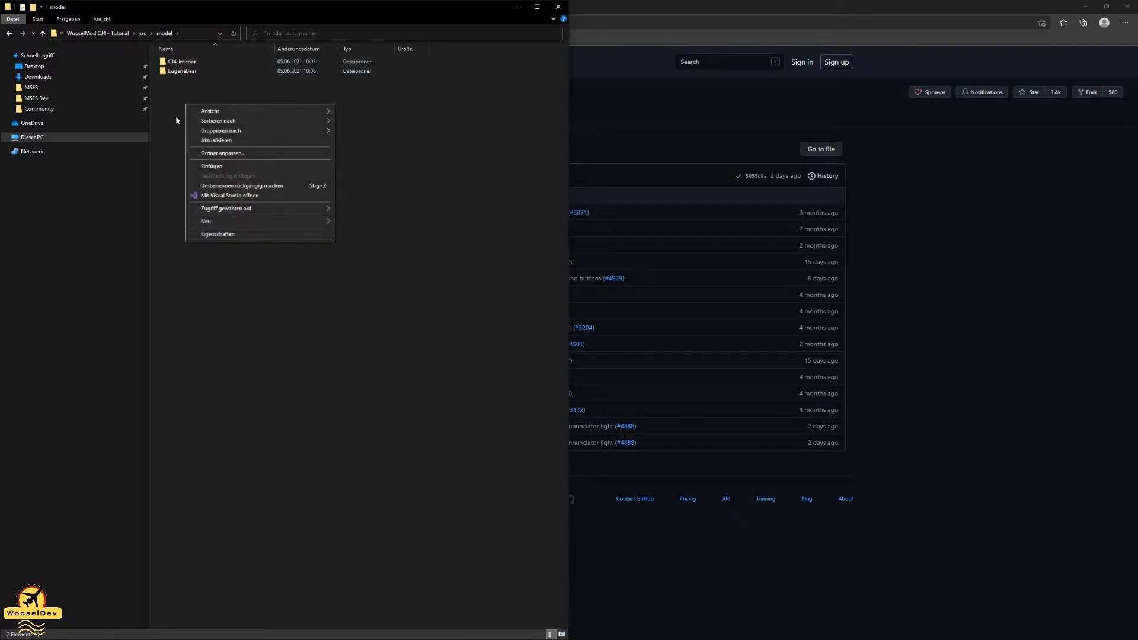
click(211, 167)
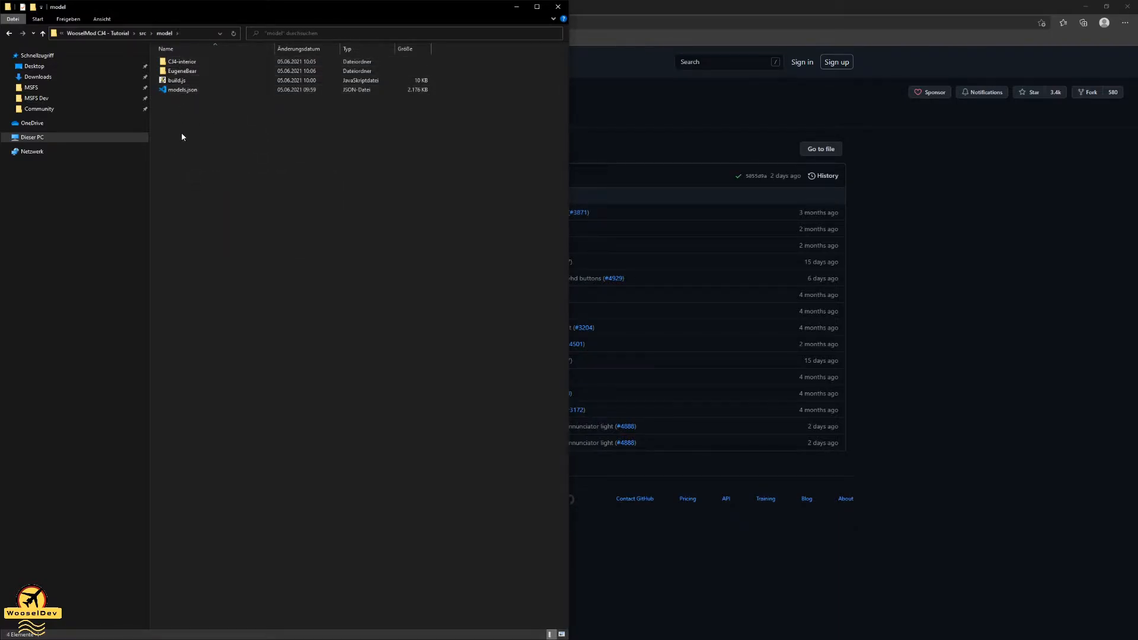
- Open models.json from the project's src > model folder in Visual Studio Code and dismiss the notification
click(912, 290)
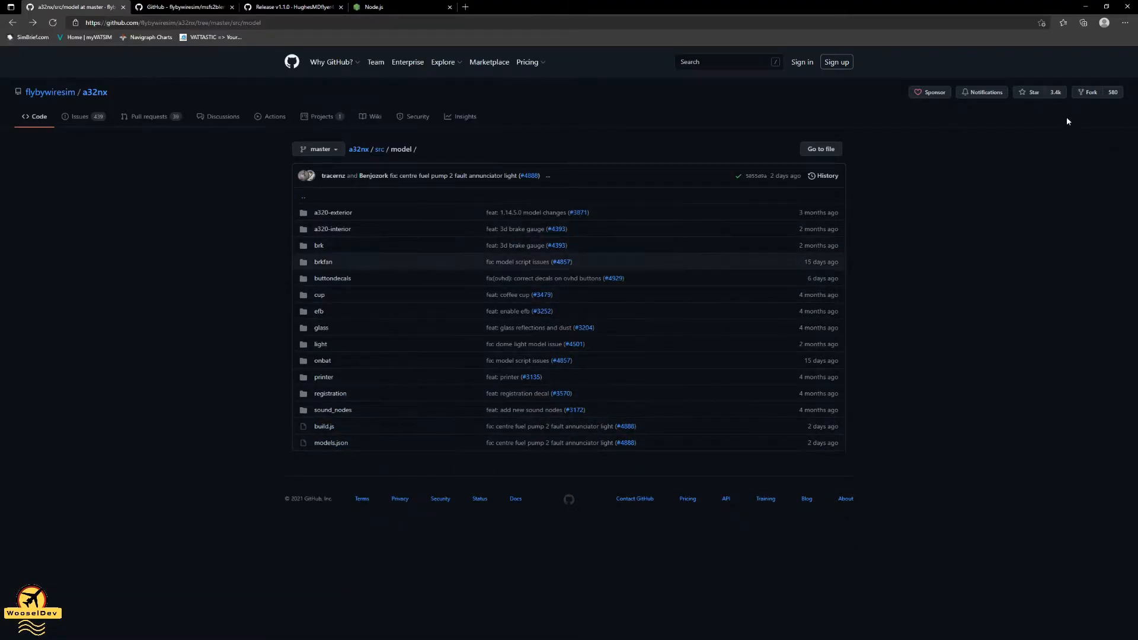
click(1137, 83)
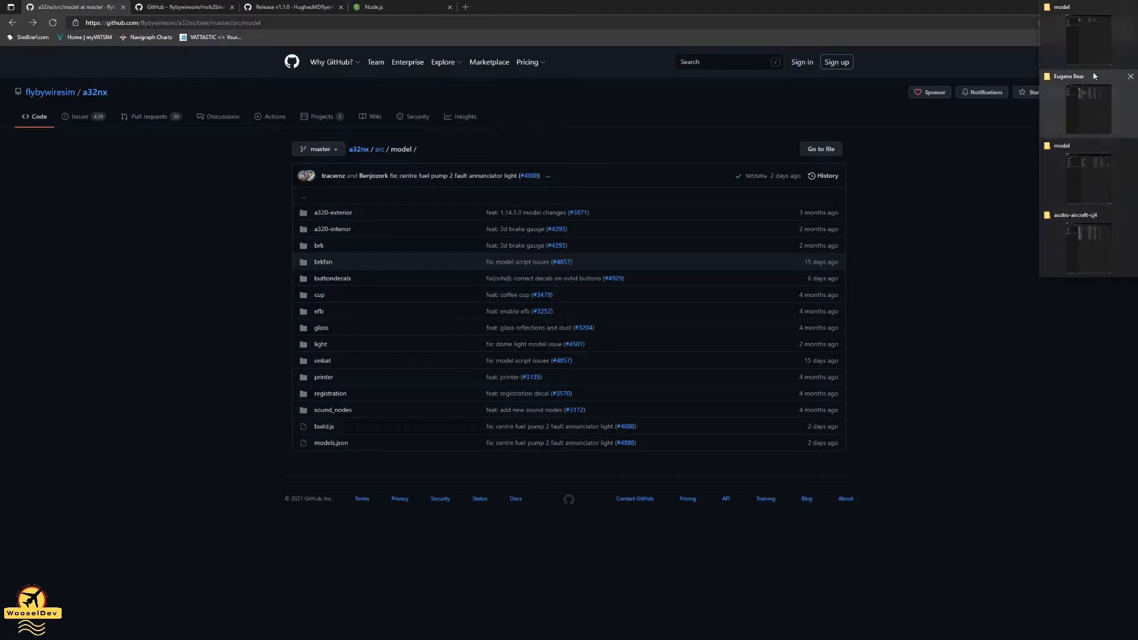
click(1089, 38)
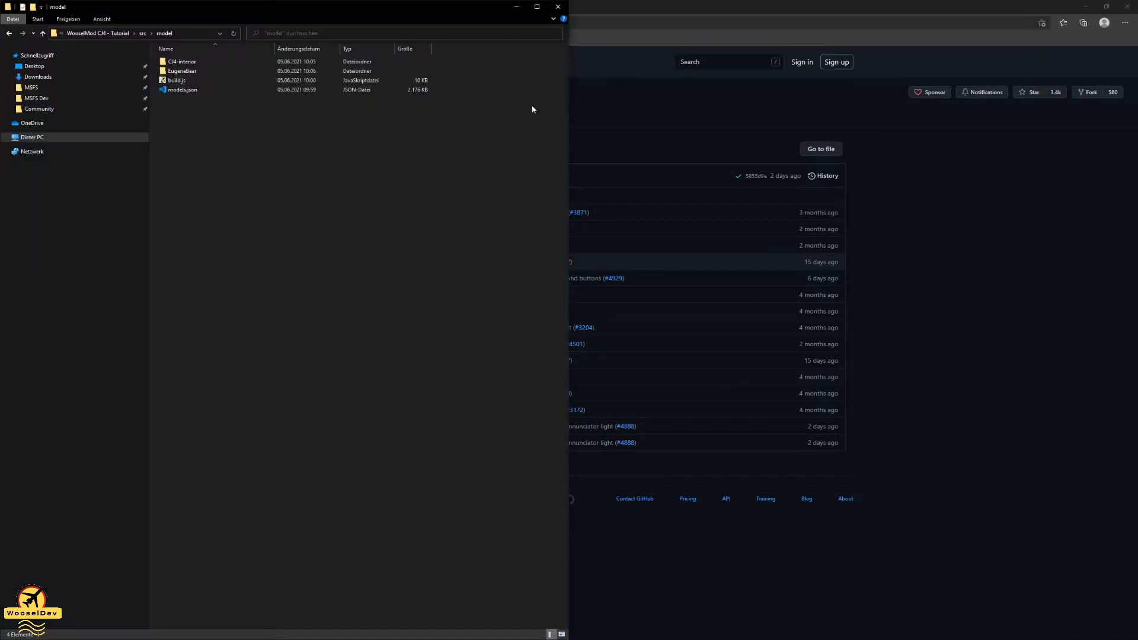
double_click(179, 91)
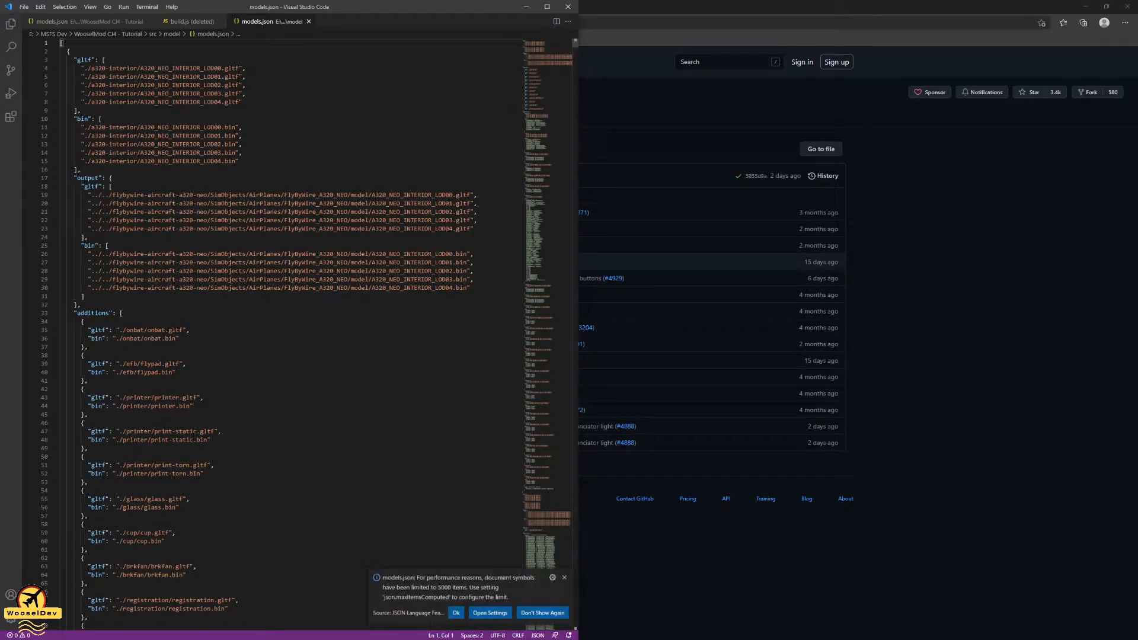
click(564, 578)
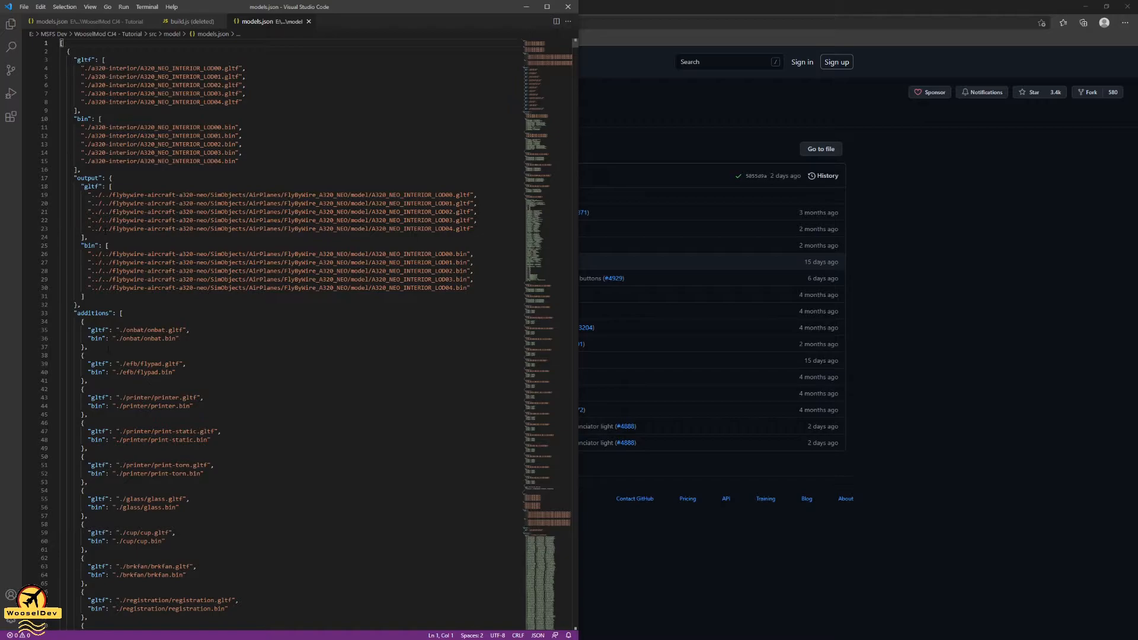
- Examine the gltf, bin and output path lists of the a320-interior entry in models.json
drag(74, 59, 252, 110)
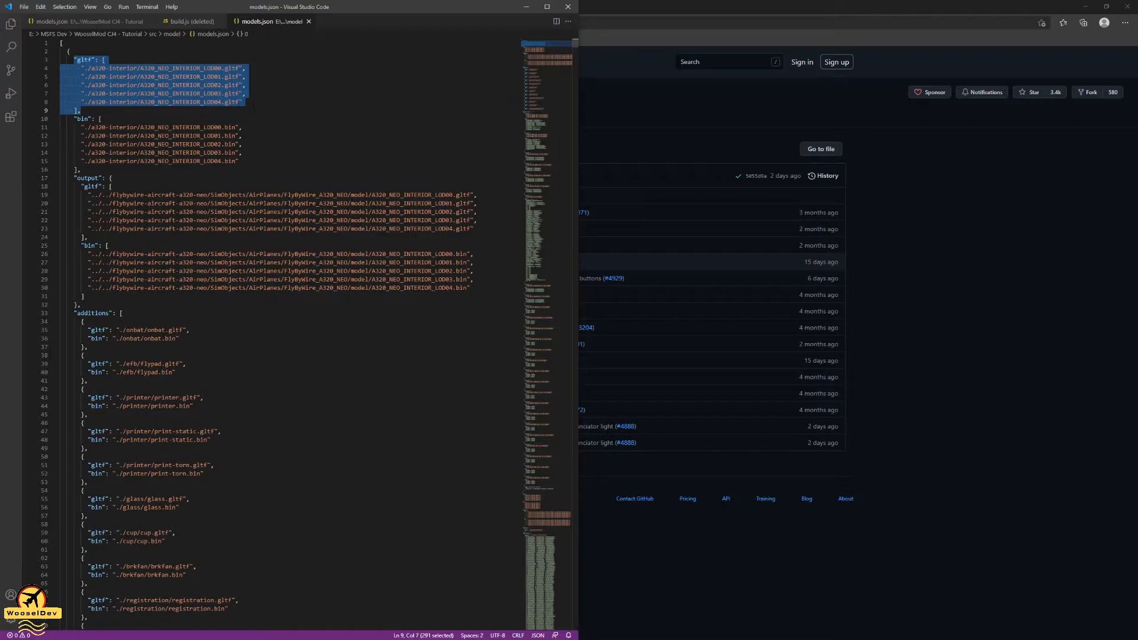
click(253, 107)
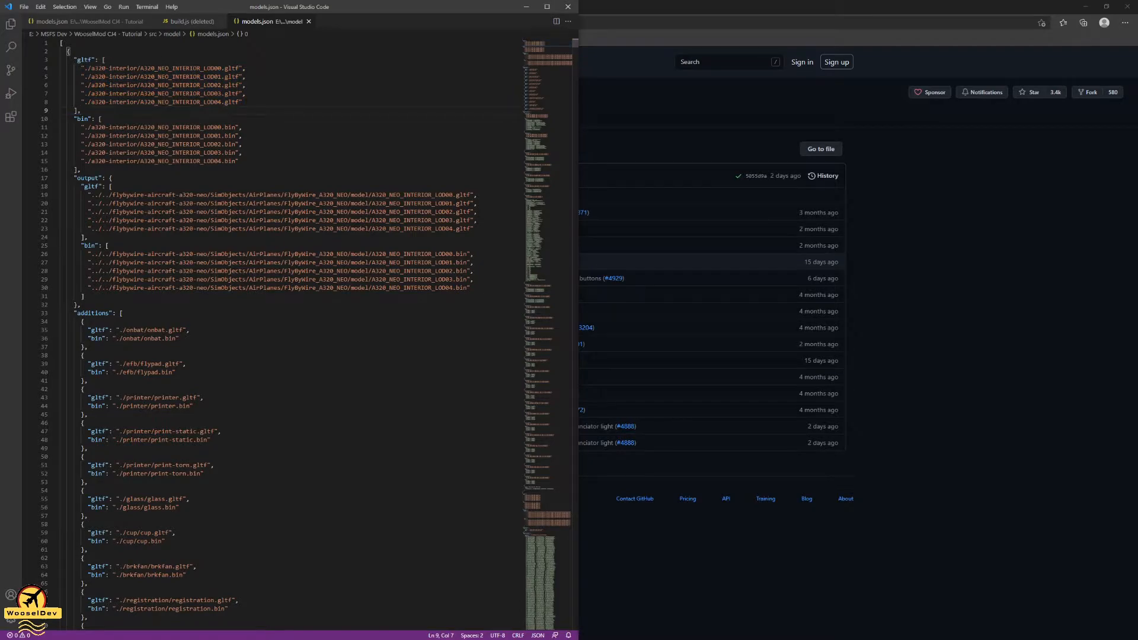
drag(76, 178, 176, 287)
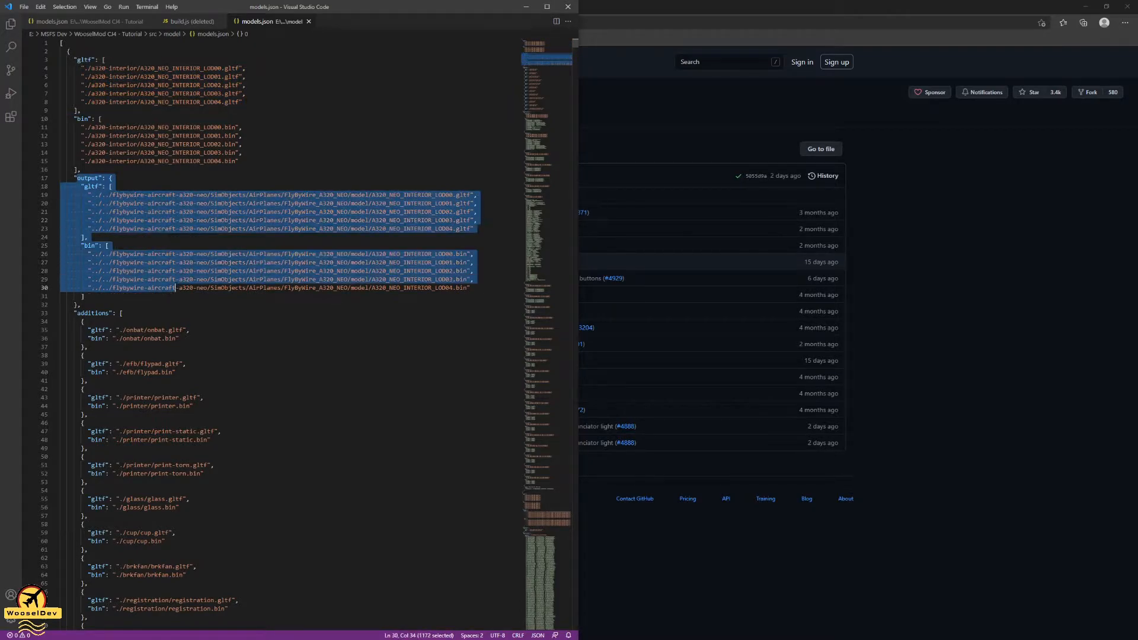
click(100, 135)
click(99, 69)
click(100, 136)
click(77, 178)
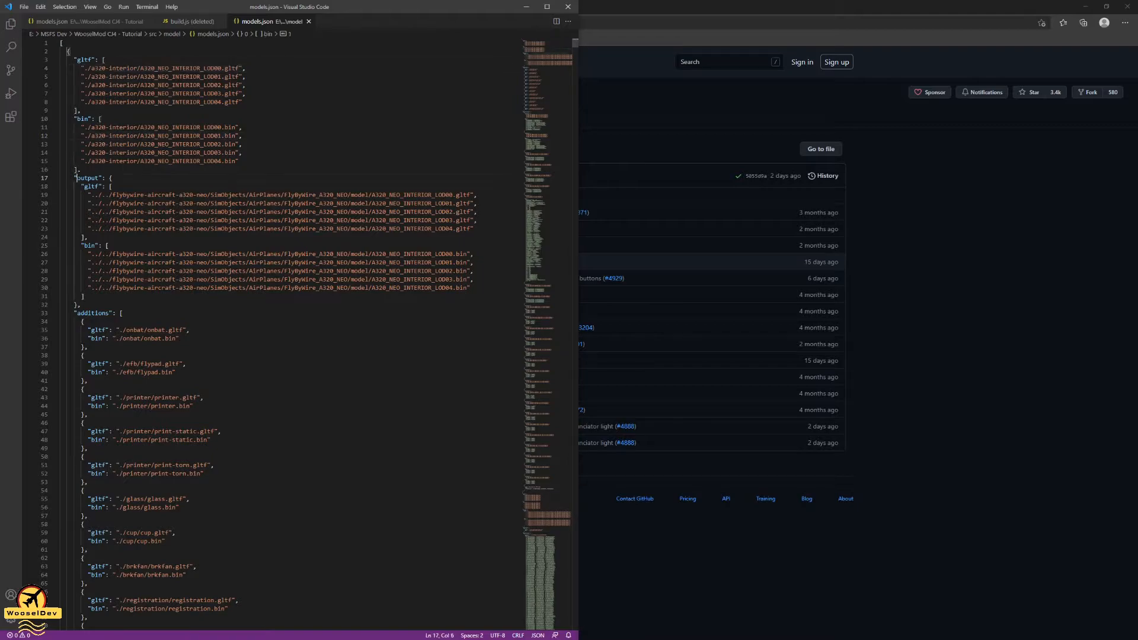
drag(74, 177, 80, 304)
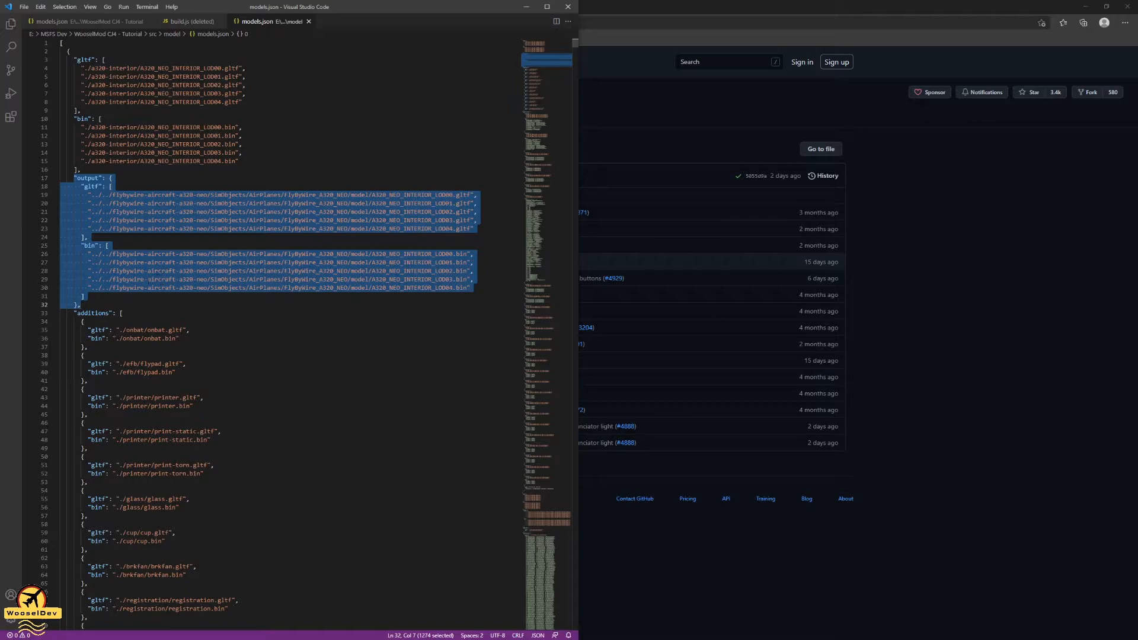
- Examine the additions section of the a320-interior entry, with its gltf and bin pairs for each added model
click(84, 313)
scroll(84, 313, down, 2)
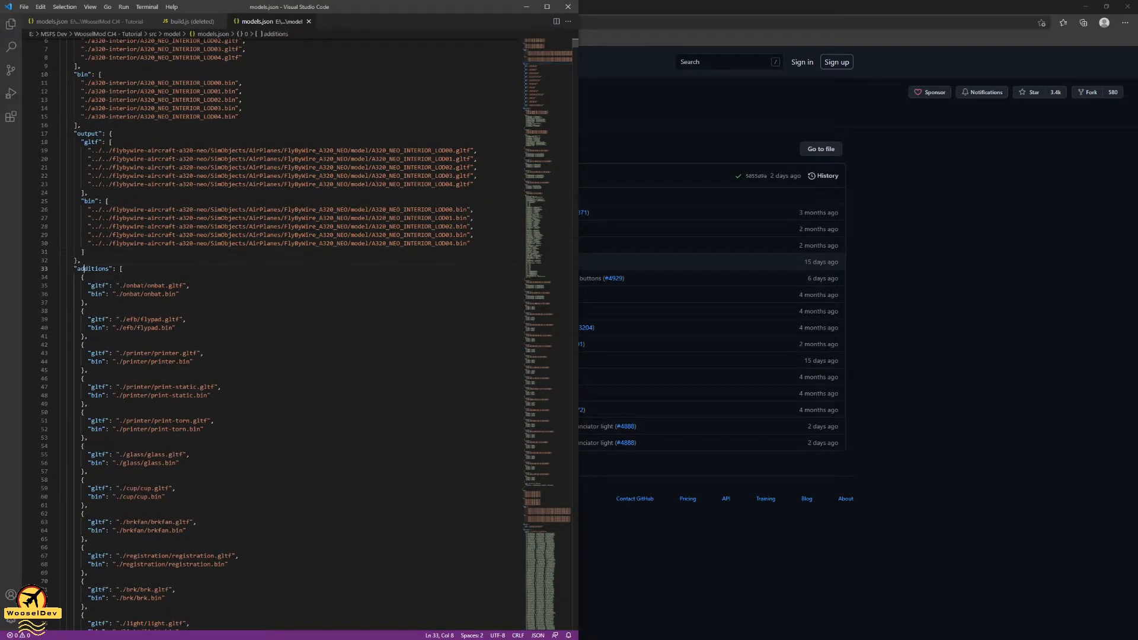
scroll(83, 313, down, 4)
click(94, 183)
drag(75, 157, 140, 571)
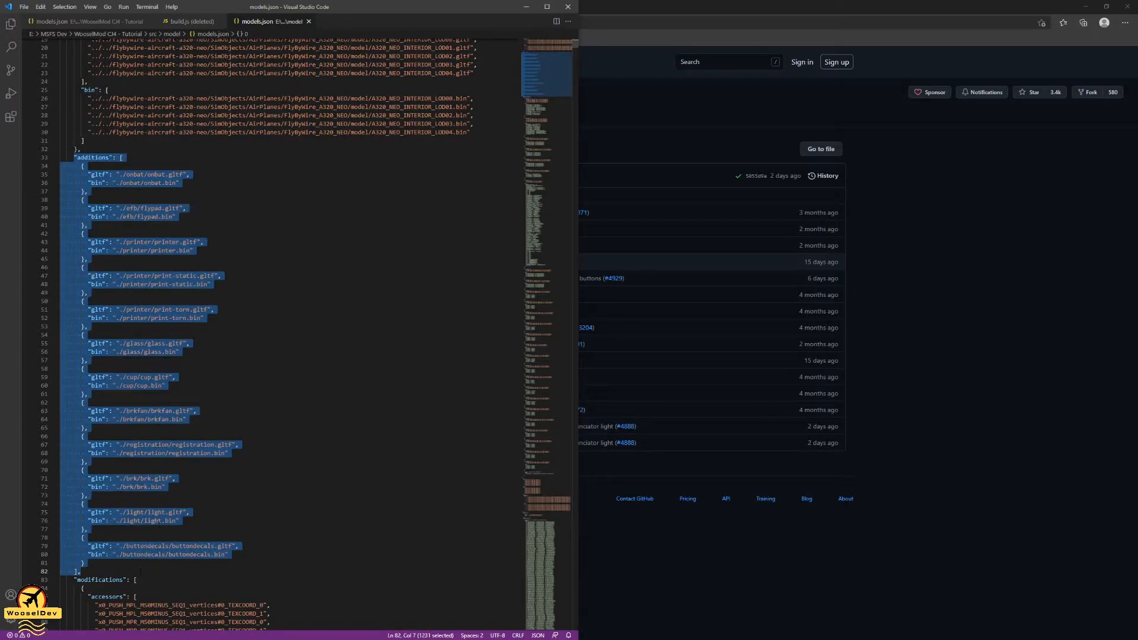
click(159, 521)
click(148, 377)
click(149, 344)
click(148, 310)
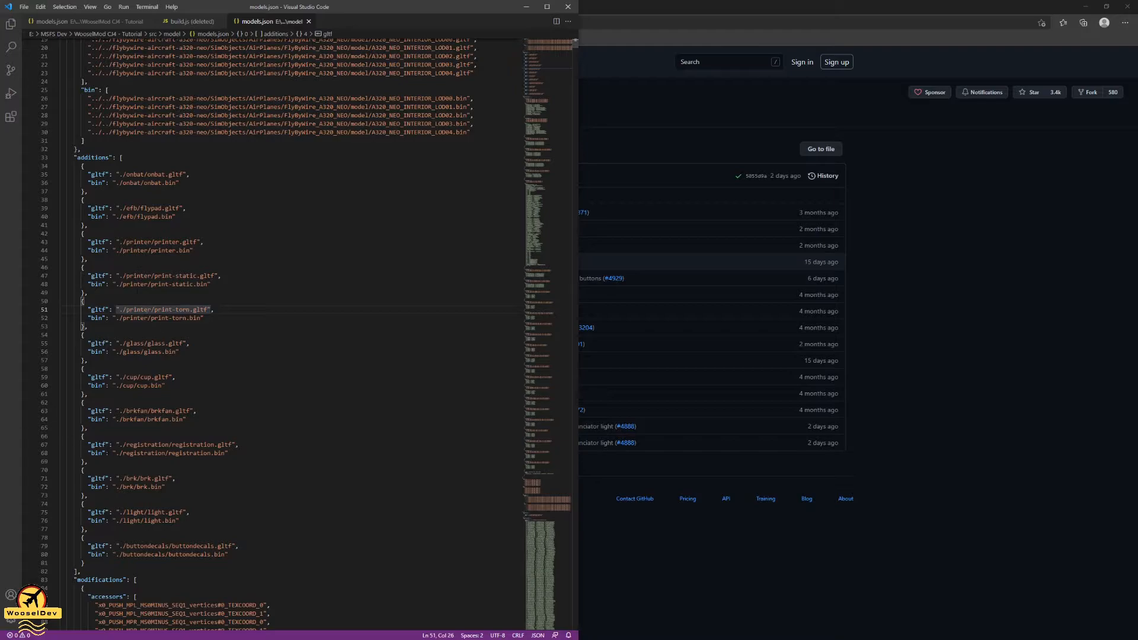
- Review the modifications section of the a320-interior entry and collapse its block
scroll(147, 242, down, 3)
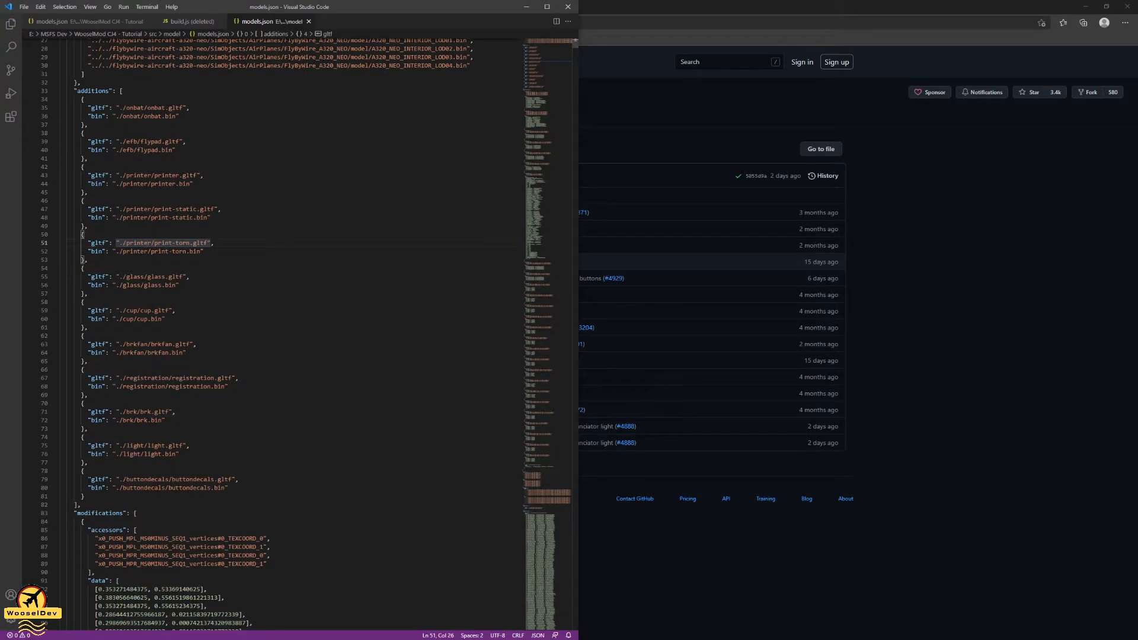
scroll(147, 131, down, 4)
click(89, 402)
scroll(88, 402, down, 7)
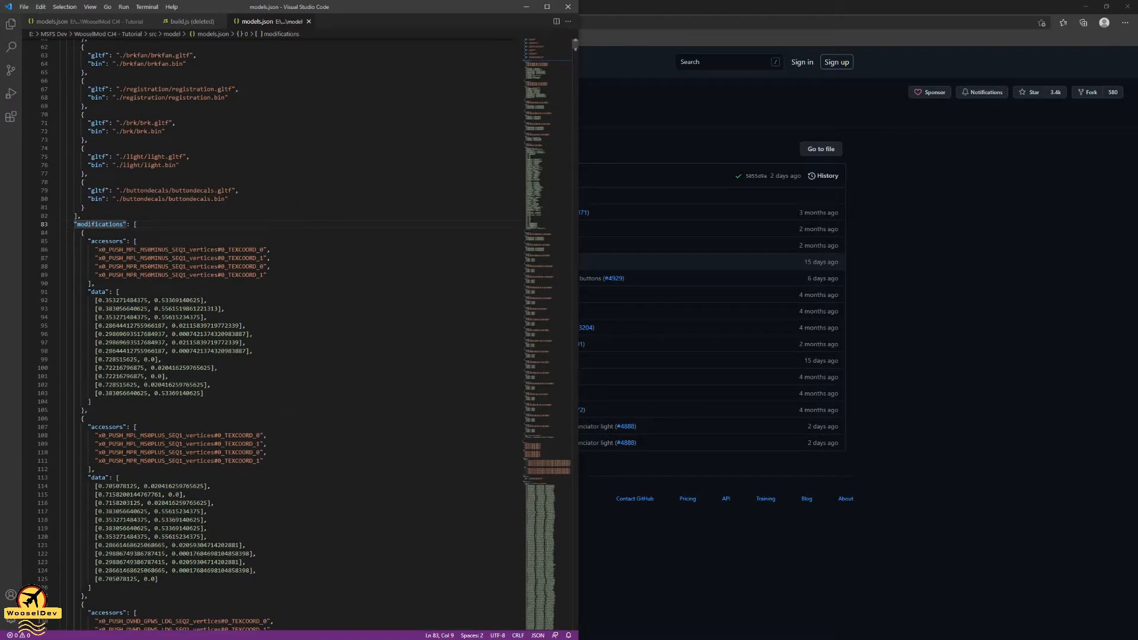
click(55, 226)
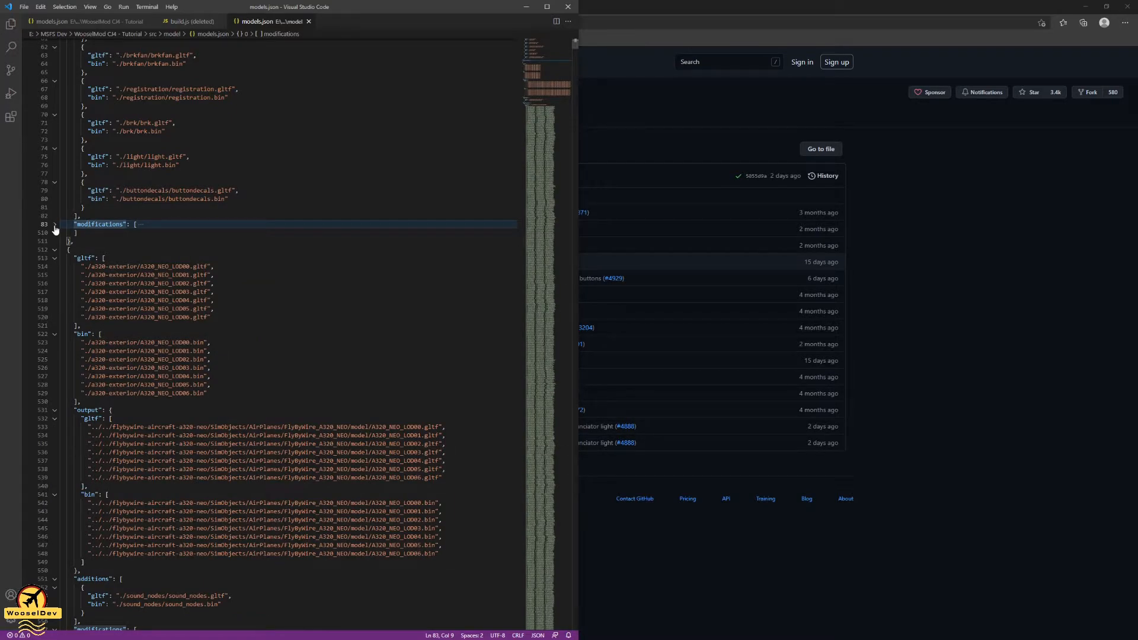
click(54, 226)
click(54, 226)
- Look through the a320-exterior entry of models.json and expand the a320-interior modifications block again
click(76, 257)
click(63, 258)
scroll(267, 332, down, 8)
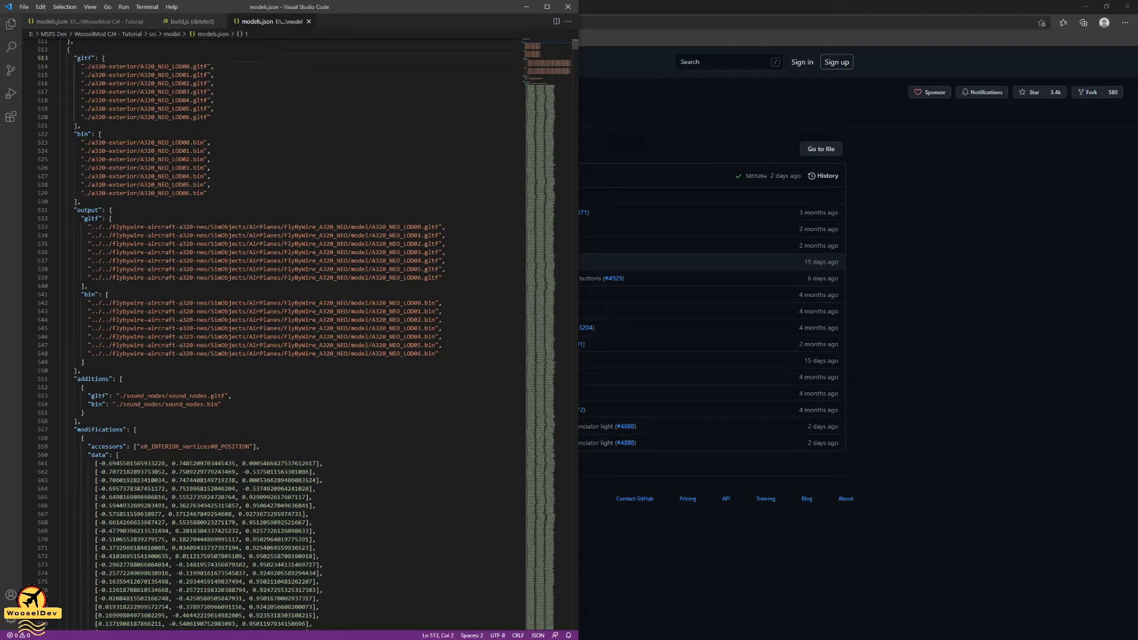
scroll(296, 332, up, 3)
scroll(56, 249, up, 5)
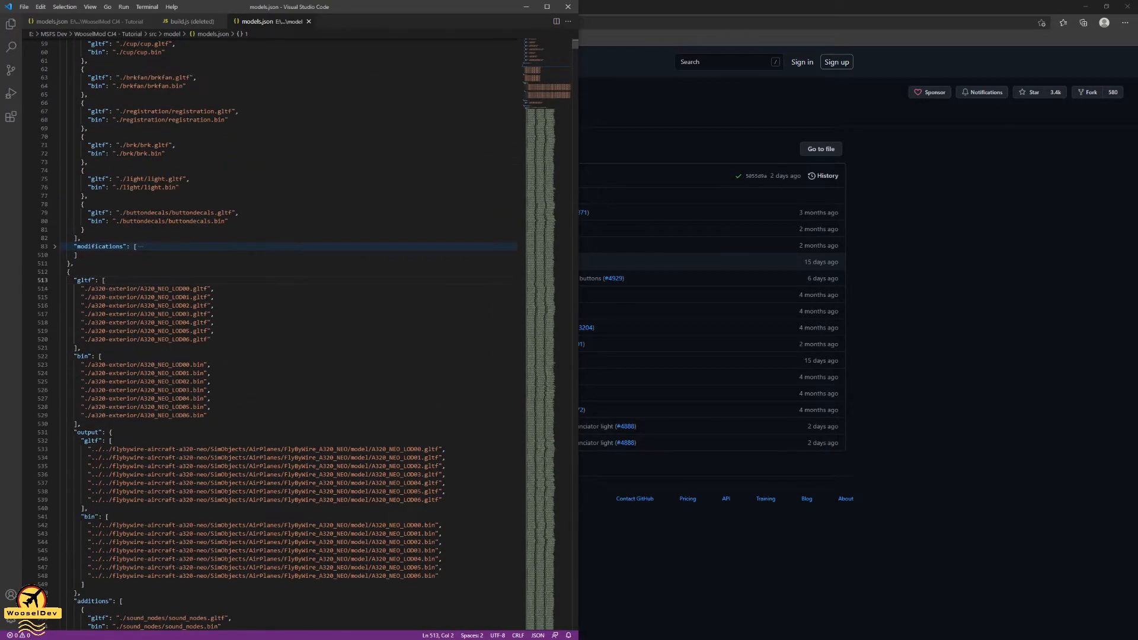
click(54, 246)
drag(71, 246, 84, 255)
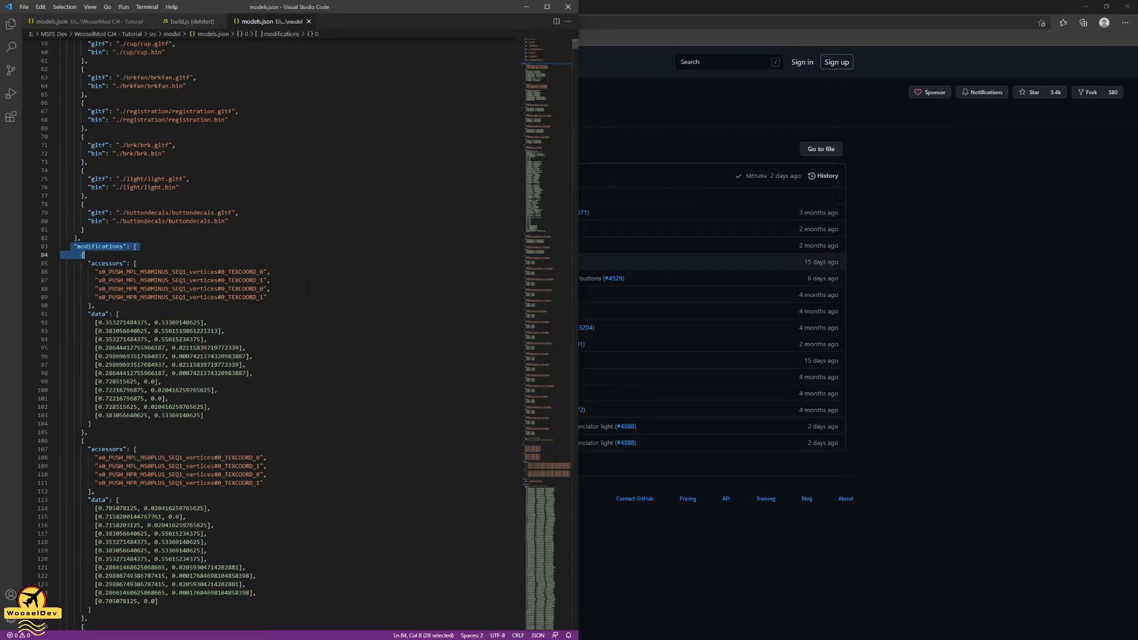
key(shift+Page_Down)
key(shift+Page_Down)
key(shift+Page_Down)
key(shift+Page_Down)
key(shift+Page_Down)
key(shift+Page_Down)
key(shift+Page_Down)
key(shift+Page_Down)
key(shift+Page_Down)
key(shift+Page_Down)
key(shift+Page_Down)
key(shift+Page_Down)
key(shift+Page_Down)
key(shift+Page_Down)
key(shift+Page_Down)
key(shift+Page_Down)
key(shift+Page_Down)
key(shift+Page_Down)
key(shift+Page_Down)
key(shift+Page_Down)
key(shift+Page_Down)
key(shift+Page_Down)
key(shift+Page_Down)
key(shift+Page_Down)
key(shift+Page_Down)
key(shift+Page_Down)
key(shift+Page_Down)
key(shift+Page_Down)
key(shift+Page_Down)
key(shift+Page_Down)
key(shift+Page_Down)
key(shift+Page_Down)
key(shift+Page_Down)
key(shift+Page_Down)
key(shift+Page_Down)
key(shift+Page_Down)
key(shift+Page_Down)
key(shift+Page_Down)
key(shift+Page_Down)
key(shift+Page_Down)
key(shift+Page_Down)
key(shift+Page_Down)
key(shift+Page_Down)
key(shift+Page_Down)
key(shift+Page_Down)
key(shift+Page_Down)
key(shift+Page_Down)
key(shift+Page_Down)
key(shift+Page_Down)
key(shift+Page_Down)
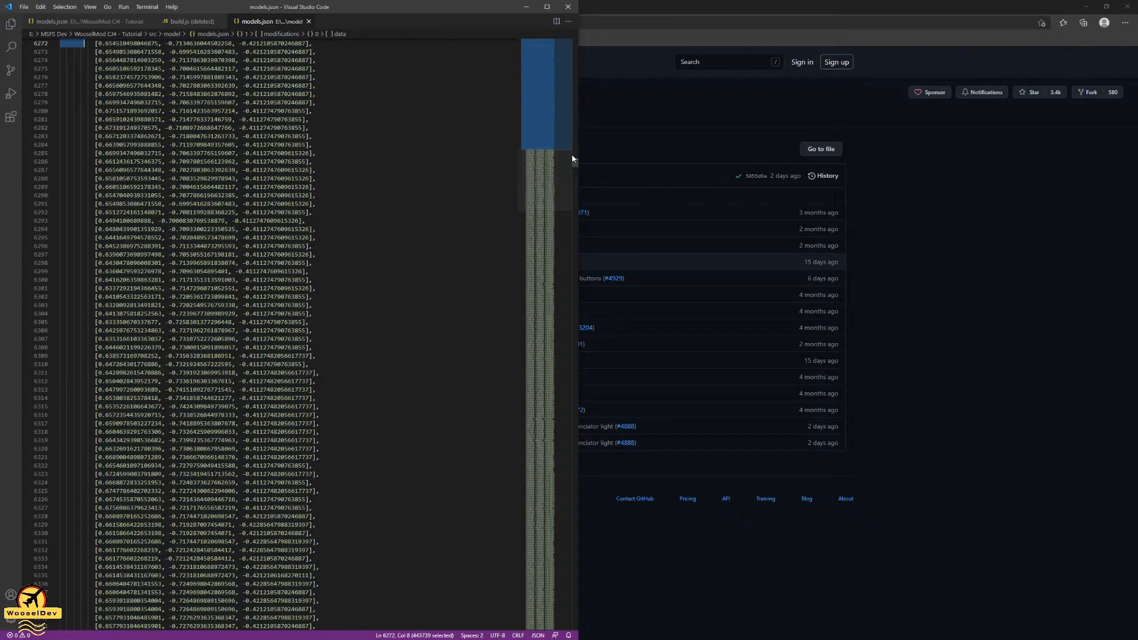
drag(575, 161, 574, 43)
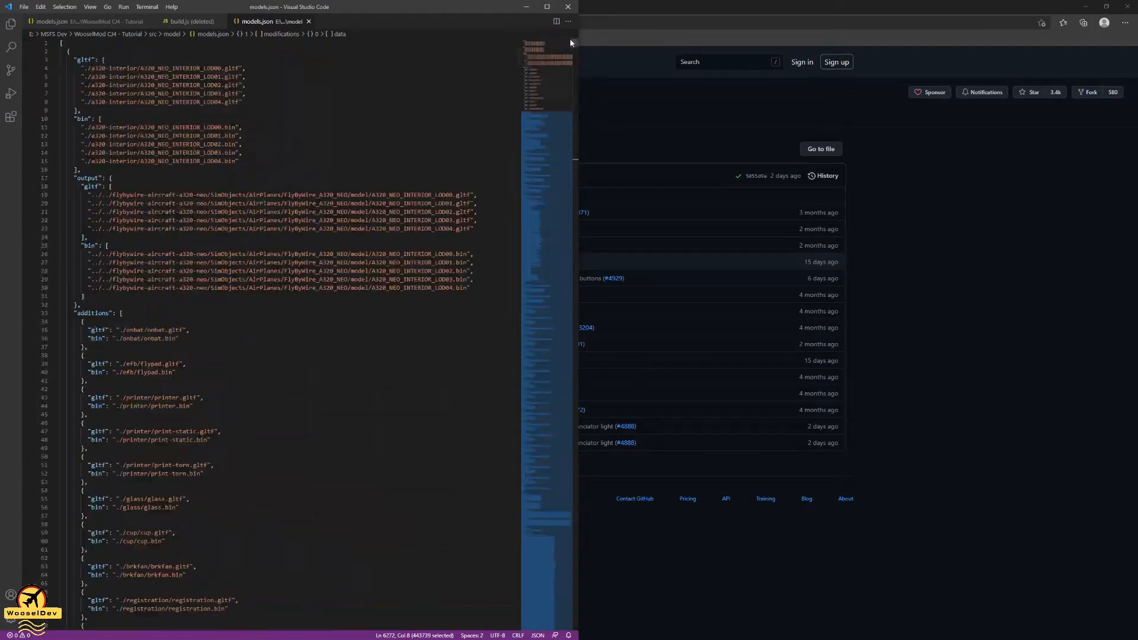
click(109, 246)
- Collapse the a320-interior modifications block and the whole a320-exterior entry in models.json
scroll(108, 247, down, 15)
scroll(273, 332, down, 12)
scroll(272, 332, up, 20)
scroll(111, 470, down, 15)
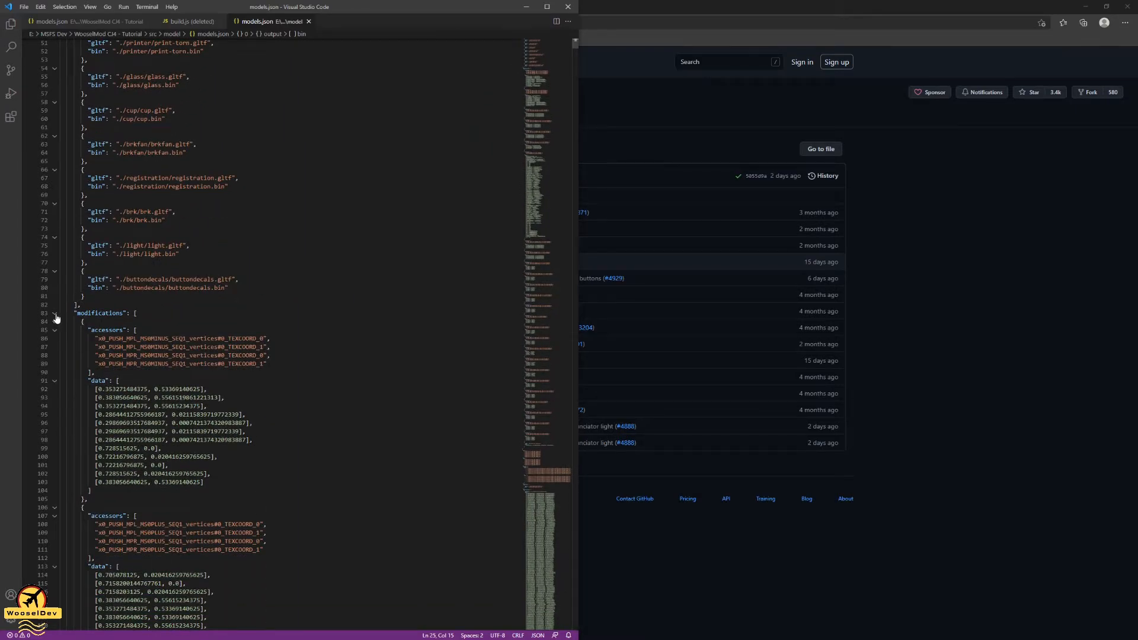
click(54, 314)
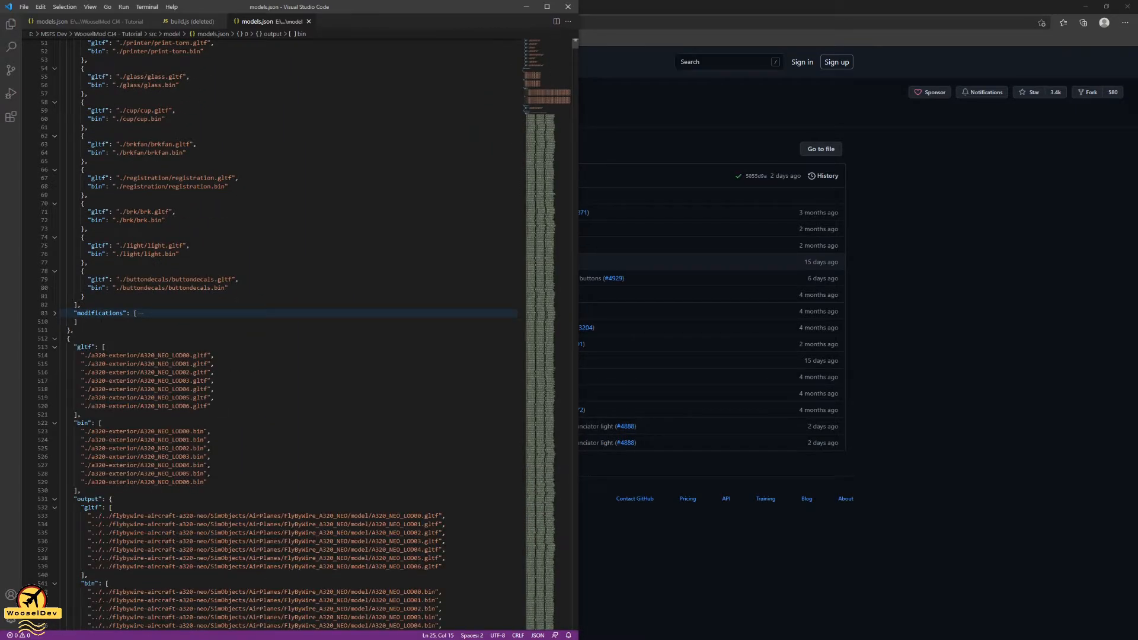
click(55, 339)
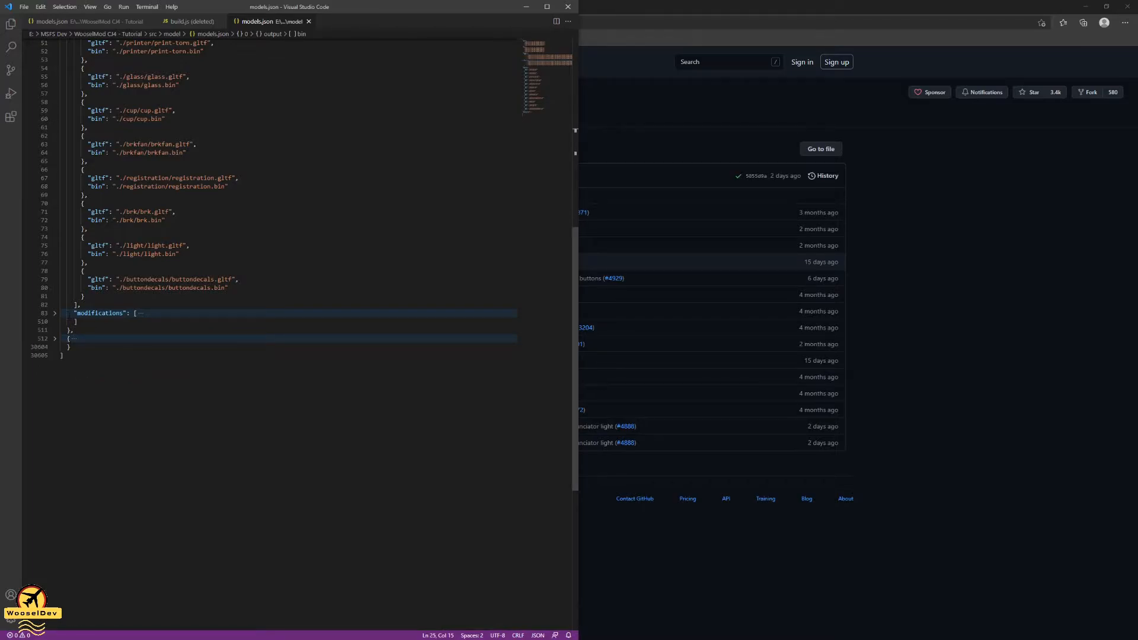
- Delete the a320-interior entry's modifications block along with the comma after its additions array
scroll(267, 297, up, 10)
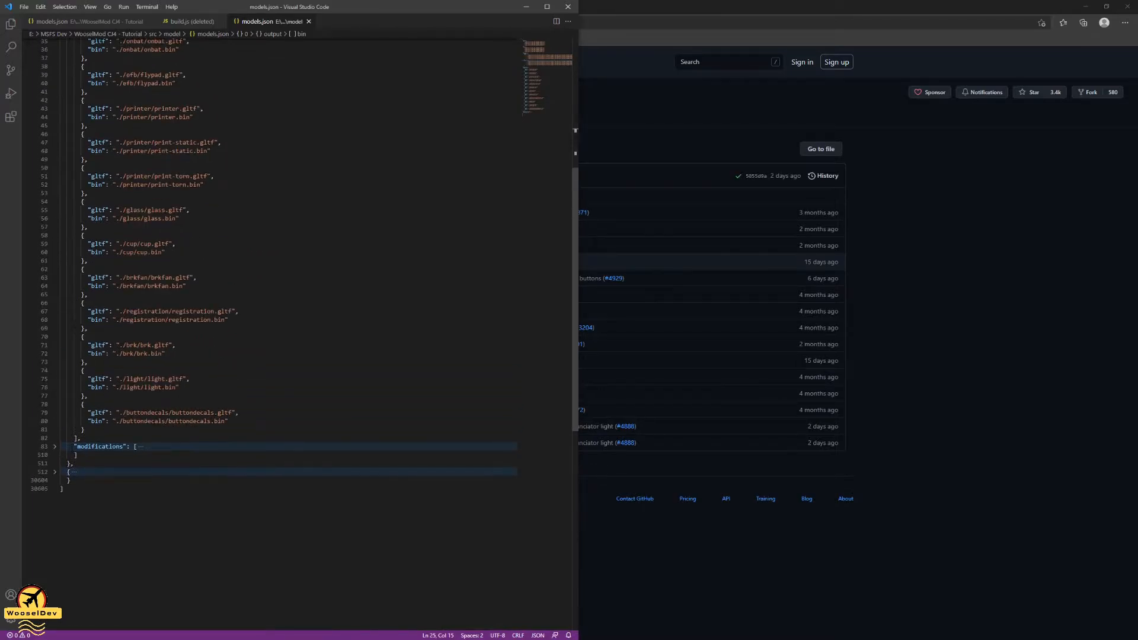
scroll(74, 356, up, 6)
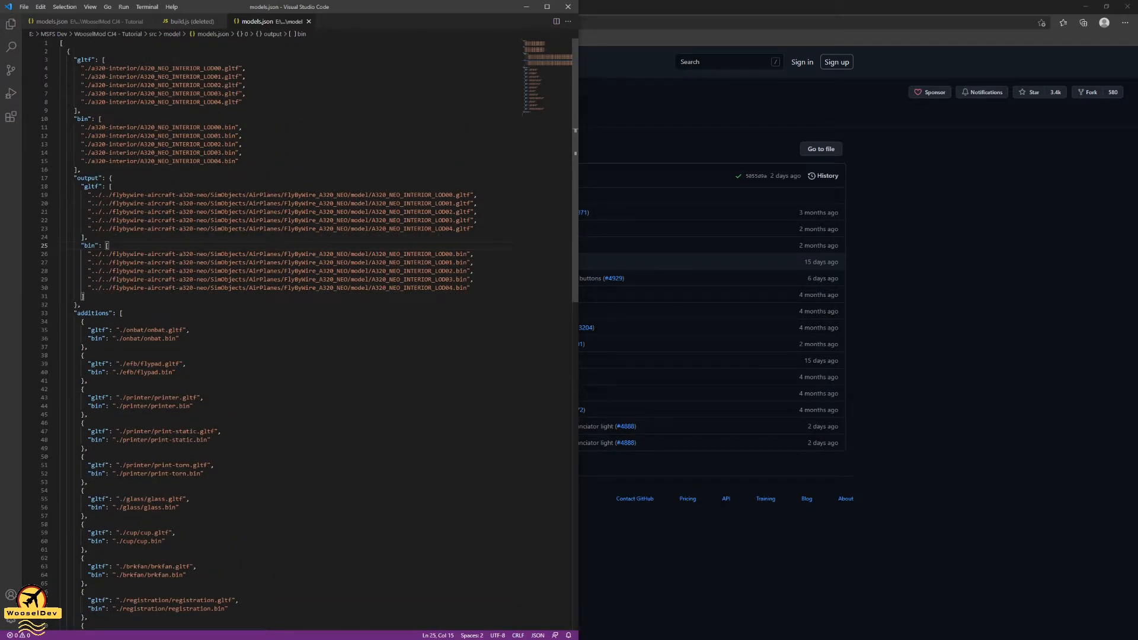
scroll(309, 332, down, 7)
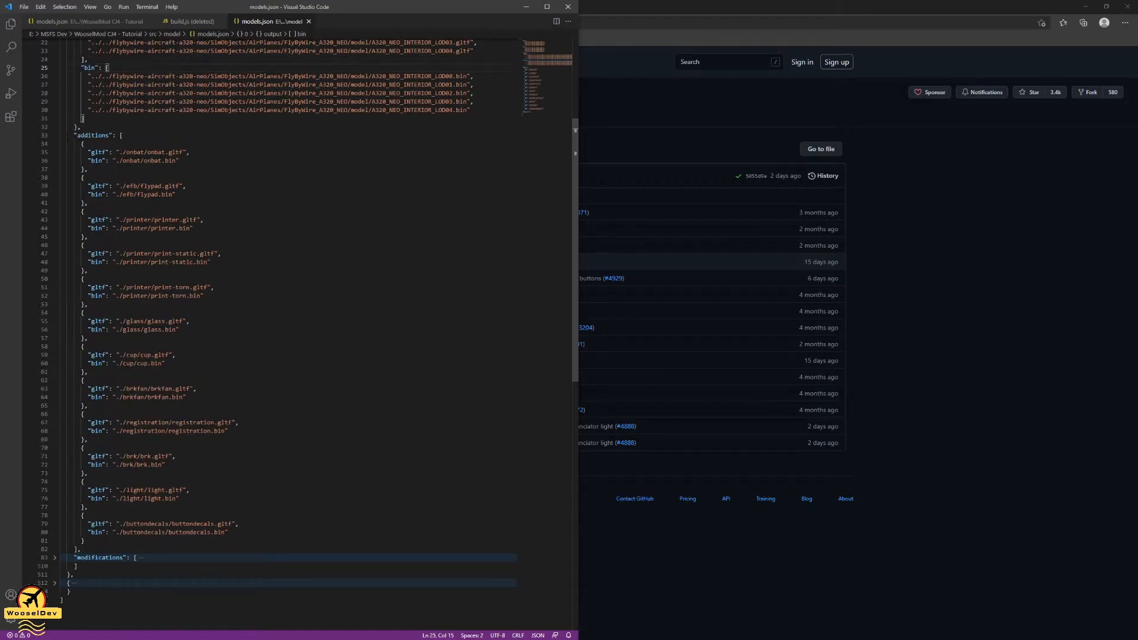
scroll(67, 138, down, 2)
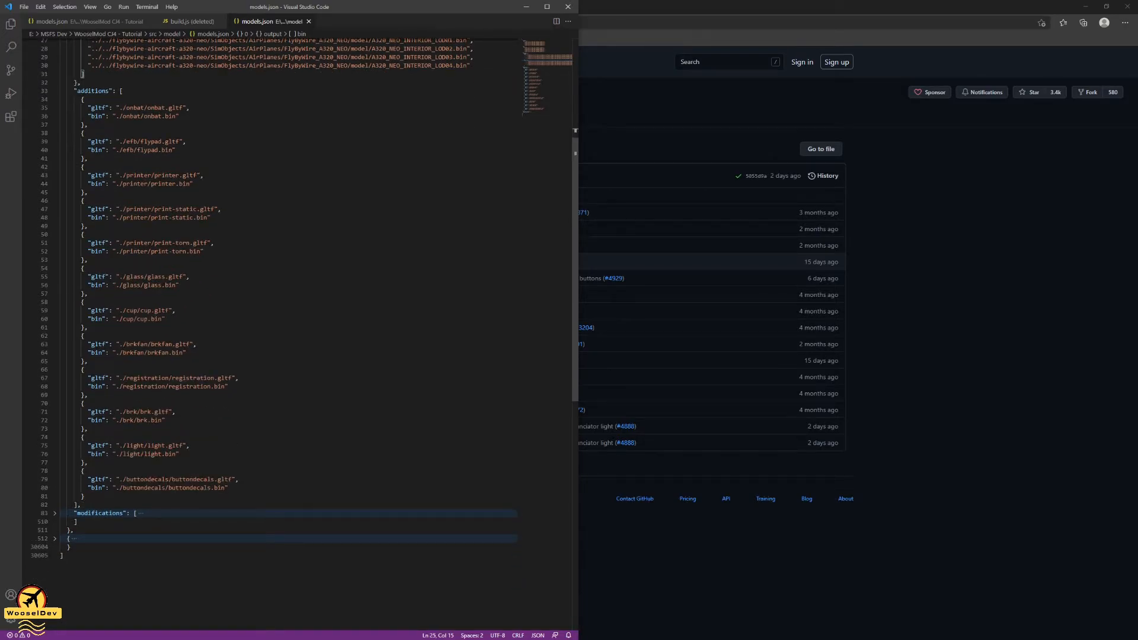
click(54, 513)
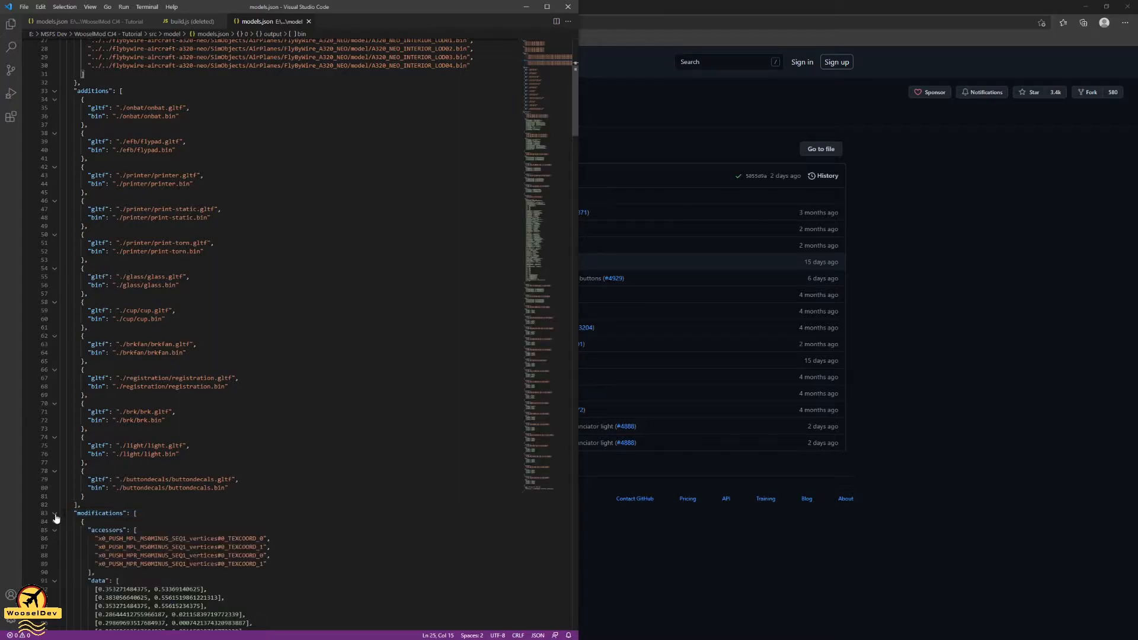
click(55, 513)
click(81, 505)
key(BackSpace)
drag(74, 513, 78, 522)
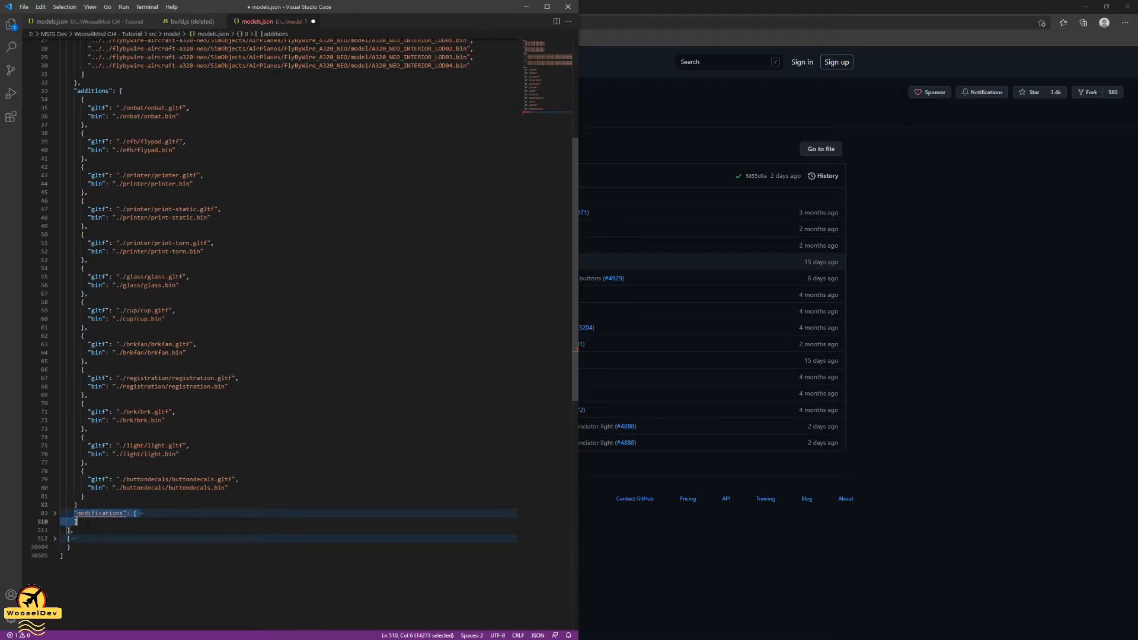
key(BackSpace)
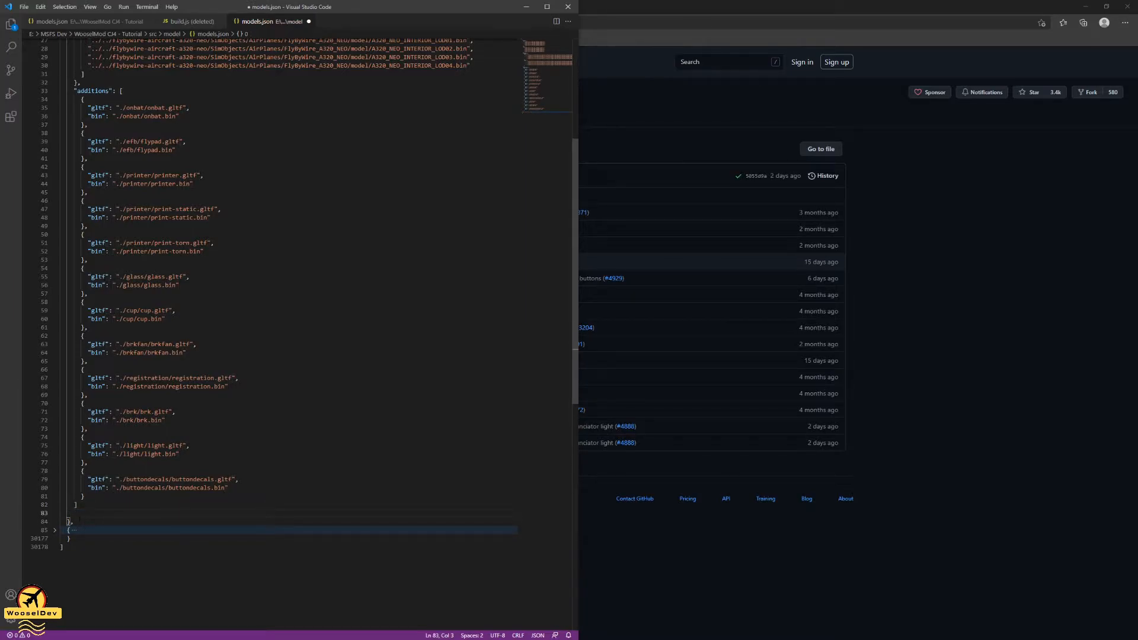
- Delete the entire a320-exterior entry and the comma before it, and save models.json
click(56, 532)
scroll(56, 533, down, 3)
click(71, 433)
key(BackSpace)
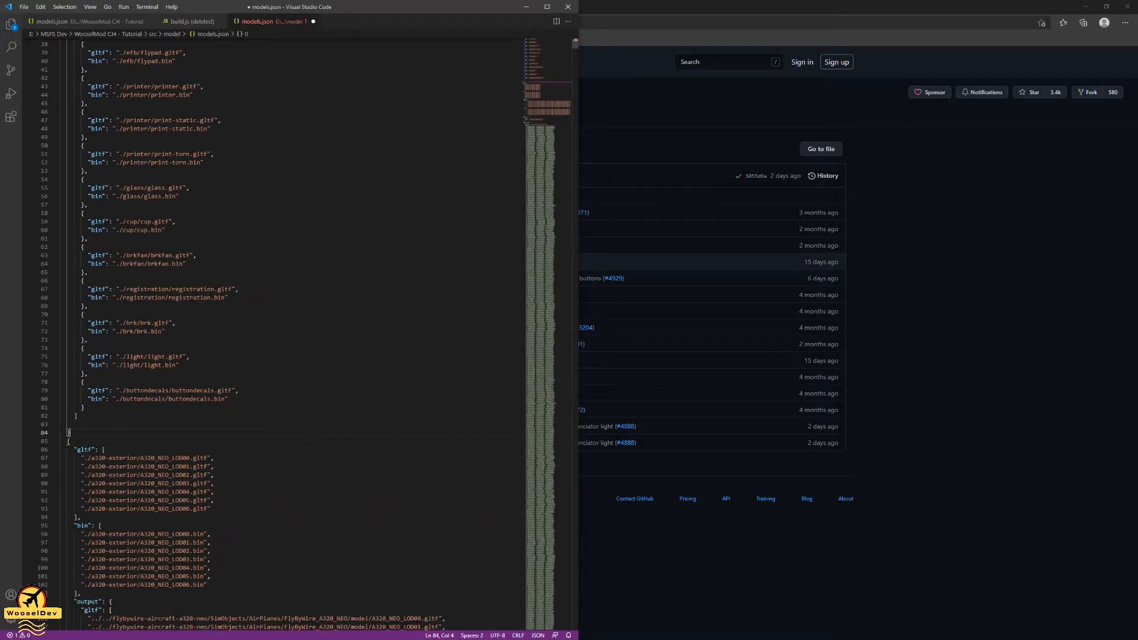
click(54, 441)
drag(61, 441, 71, 450)
key(BackSpace)
key(BackSpace)
key(BackSpace)
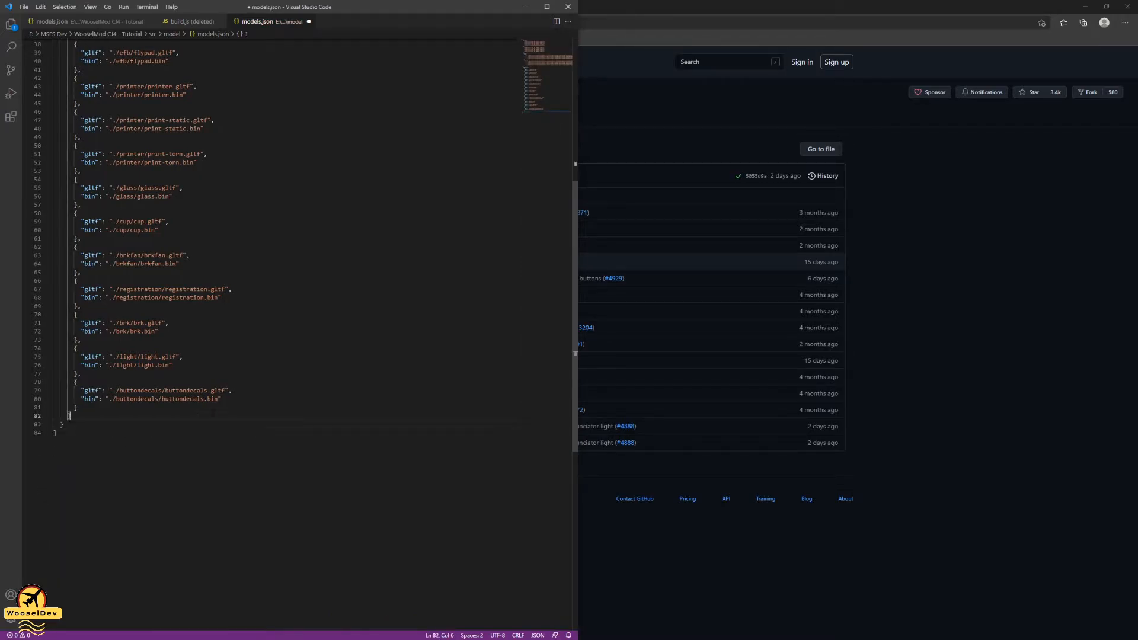
key(ctrl+s)
- Check the brackets and commas of the trimmed models.json, from the gltf, bin and output lists to the end of the additions
click(81, 340)
click(70, 416)
scroll(93, 408, up, 7)
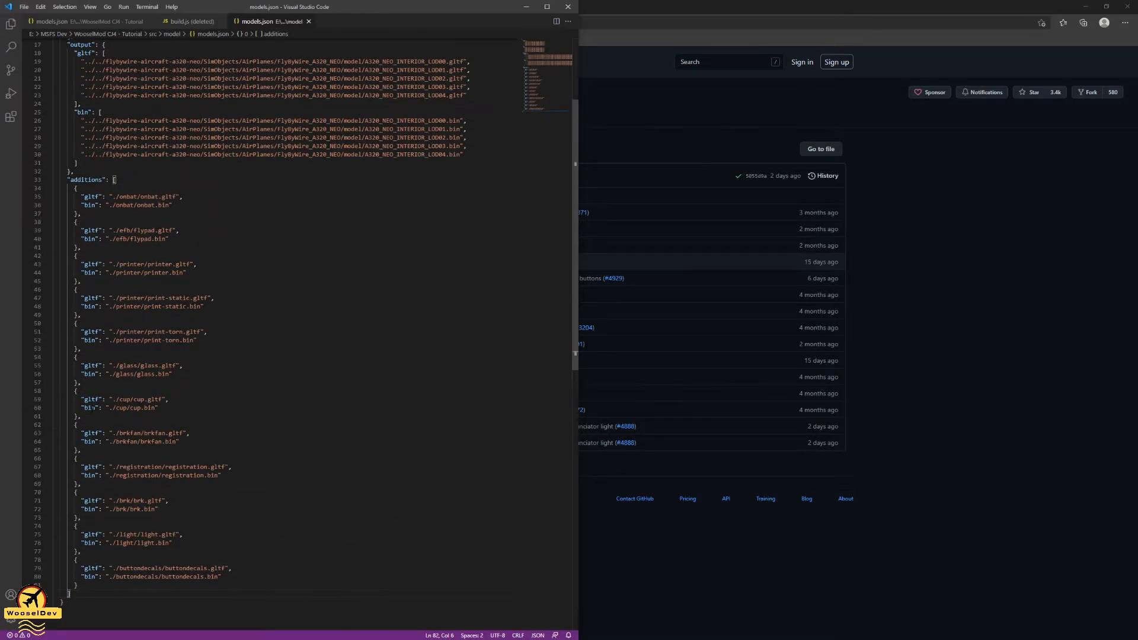
click(71, 171)
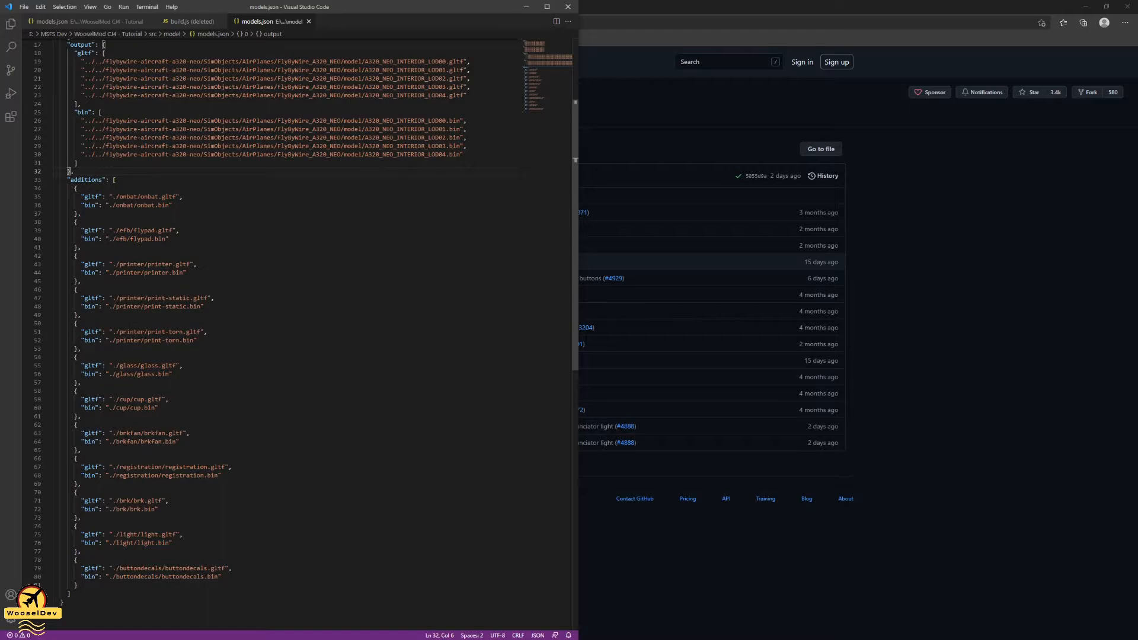
click(74, 171)
click(117, 180)
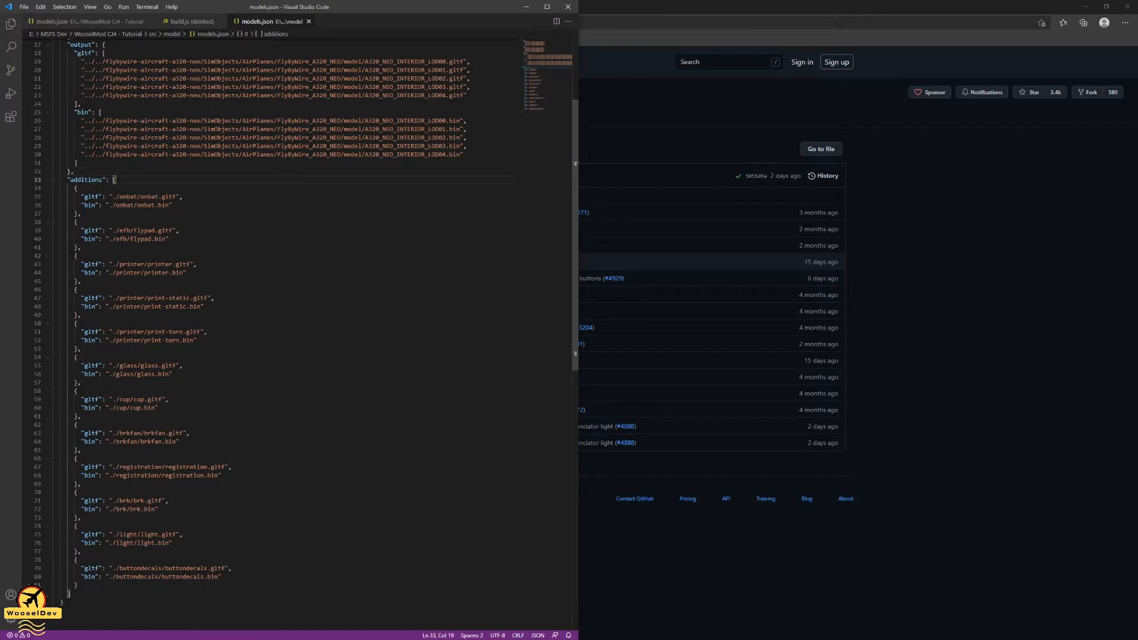
click(64, 603)
scroll(64, 602, up, 5)
scroll(285, 332, down, 4)
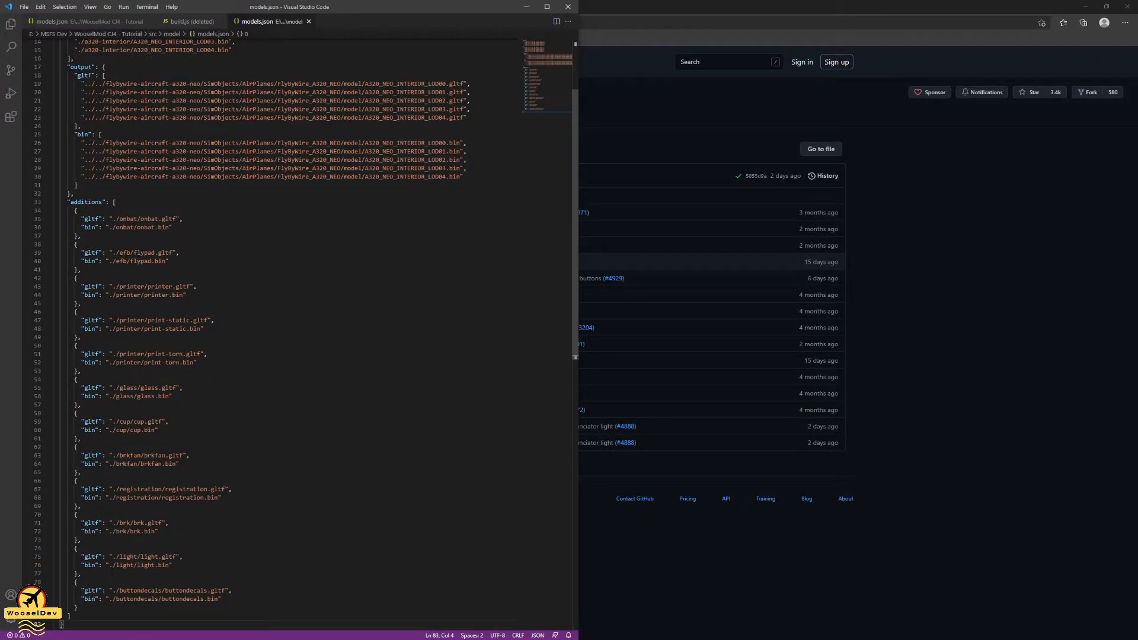
scroll(285, 332, down, 4)
key(Down)
scroll(284, 332, up, 8)
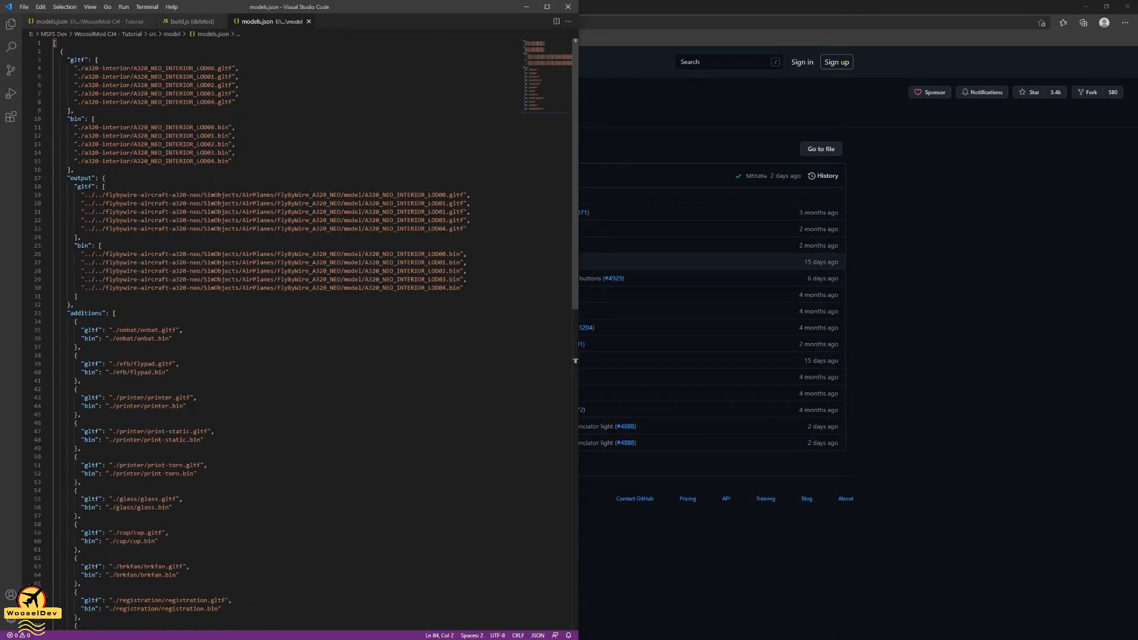
click(190, 152)
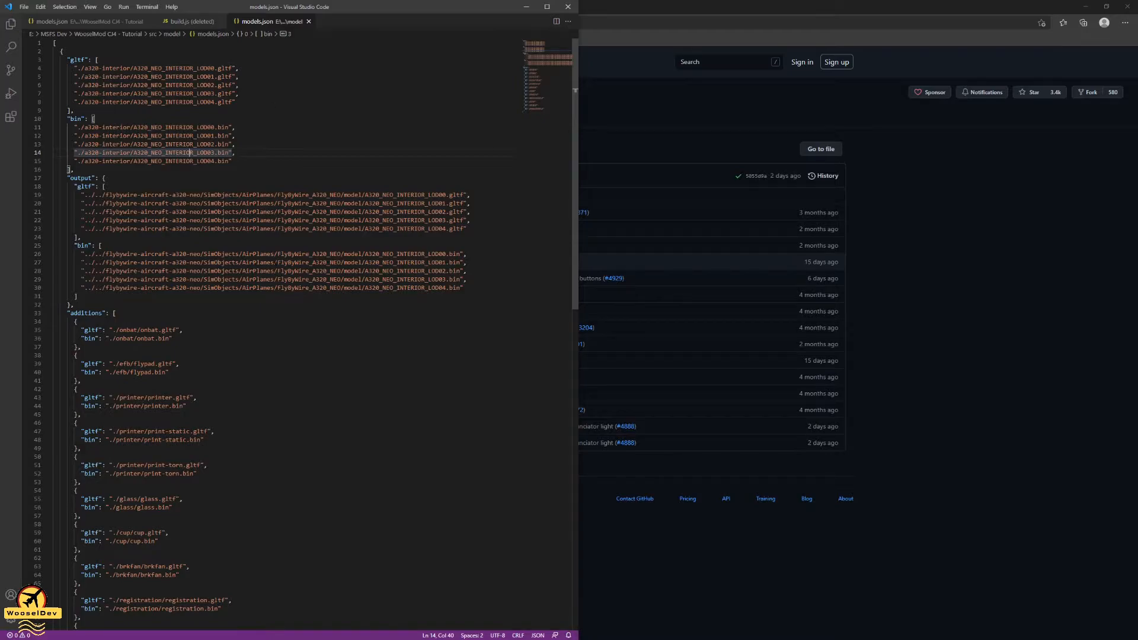
scroll(278, 215, down, 5)
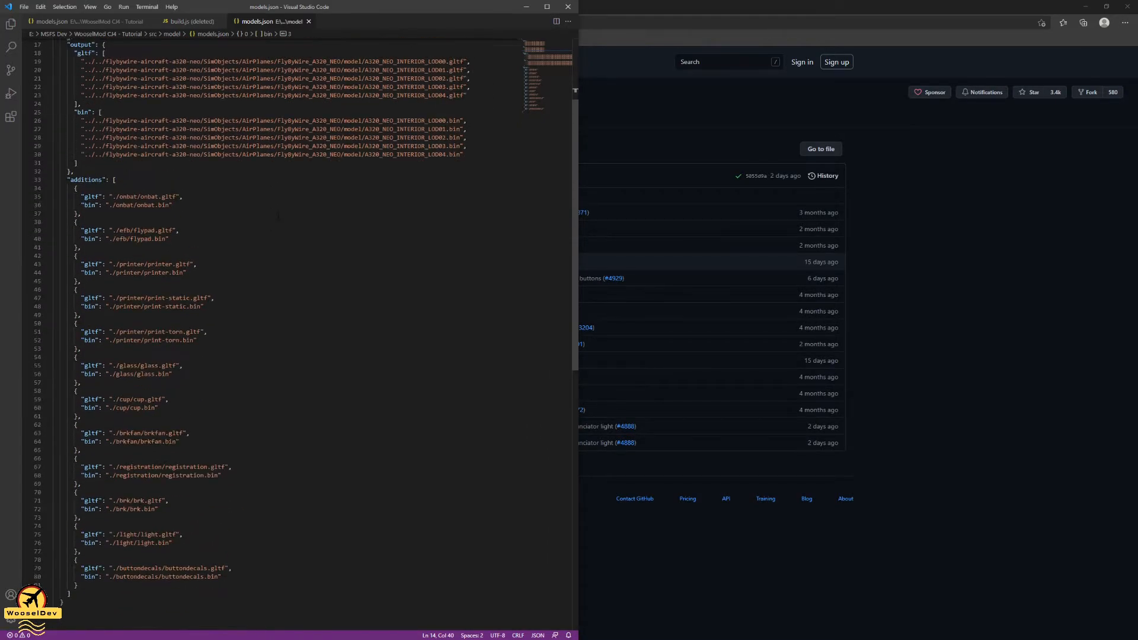
scroll(278, 214, up, 5)
click(305, 95)
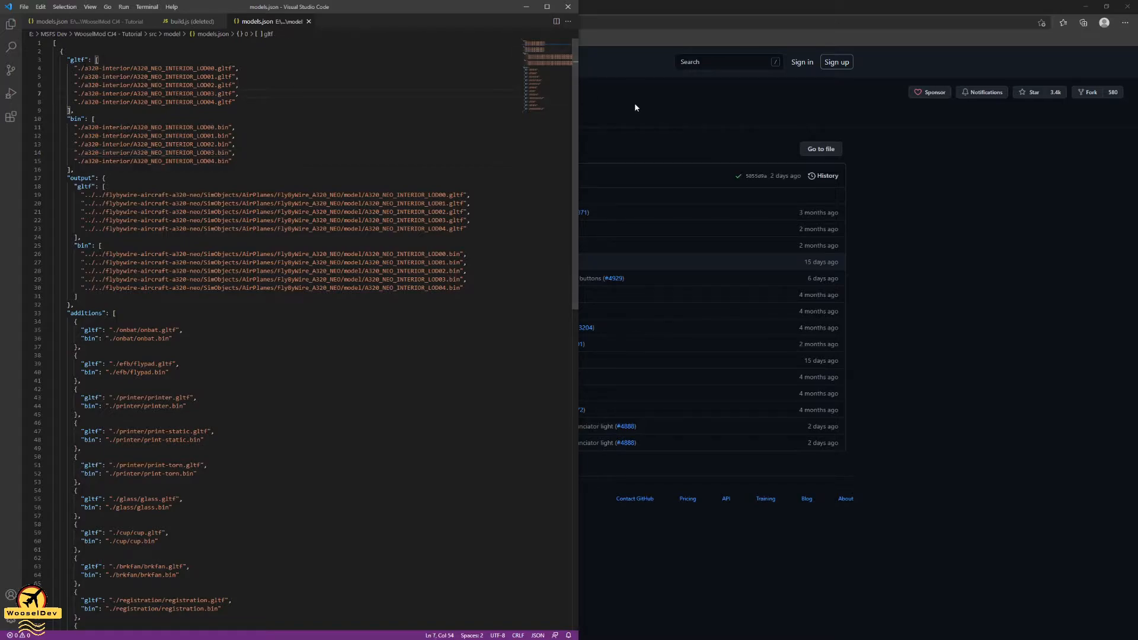
- Switch to the File Explorer window of the project's src\model folder and place it beside the code editor
mouse_move(1129, 77)
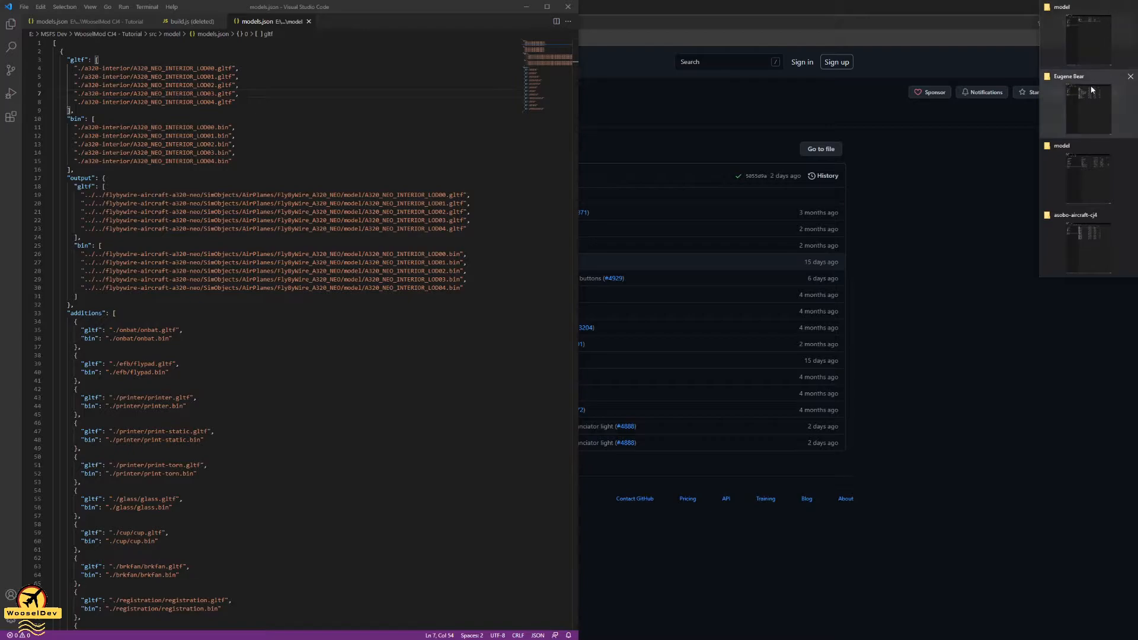
click(1088, 41)
drag(459, 14, 891, 56)
key(super+Right)
click(898, 279)
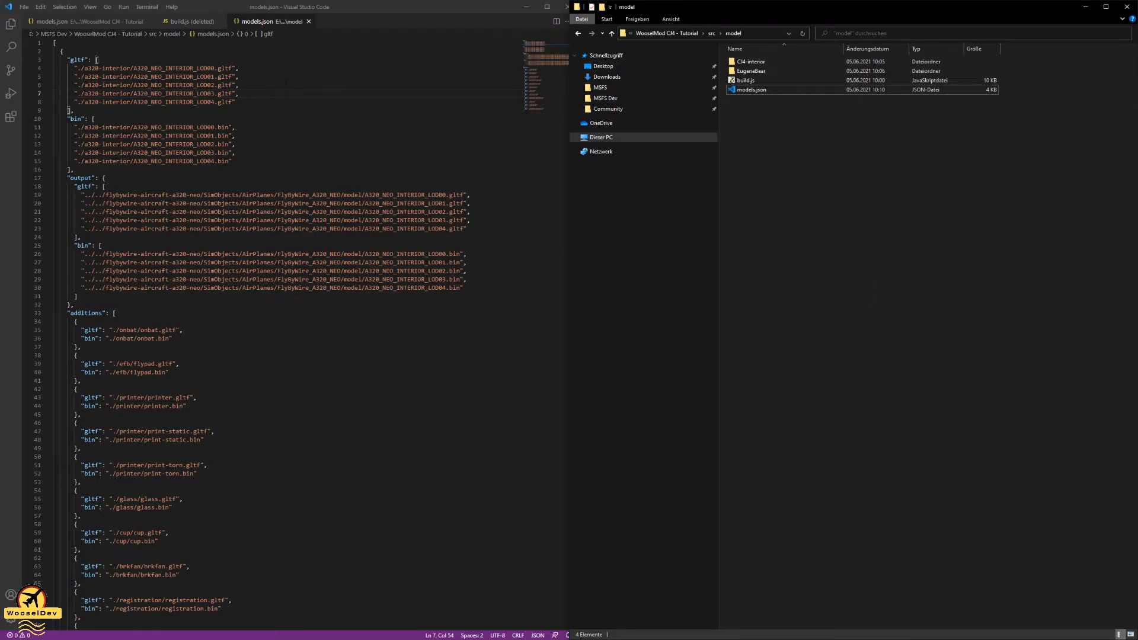
- Change the folder in the first input gltf path of models.json to CJ4-interior
drag(123, 76, 127, 77)
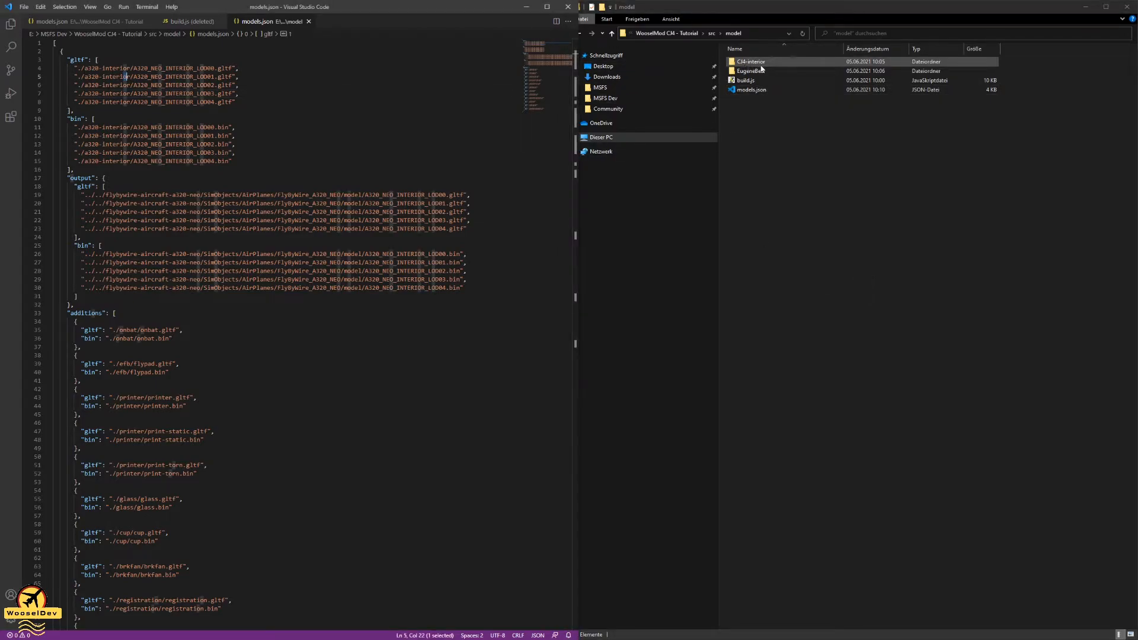
double_click(92, 69)
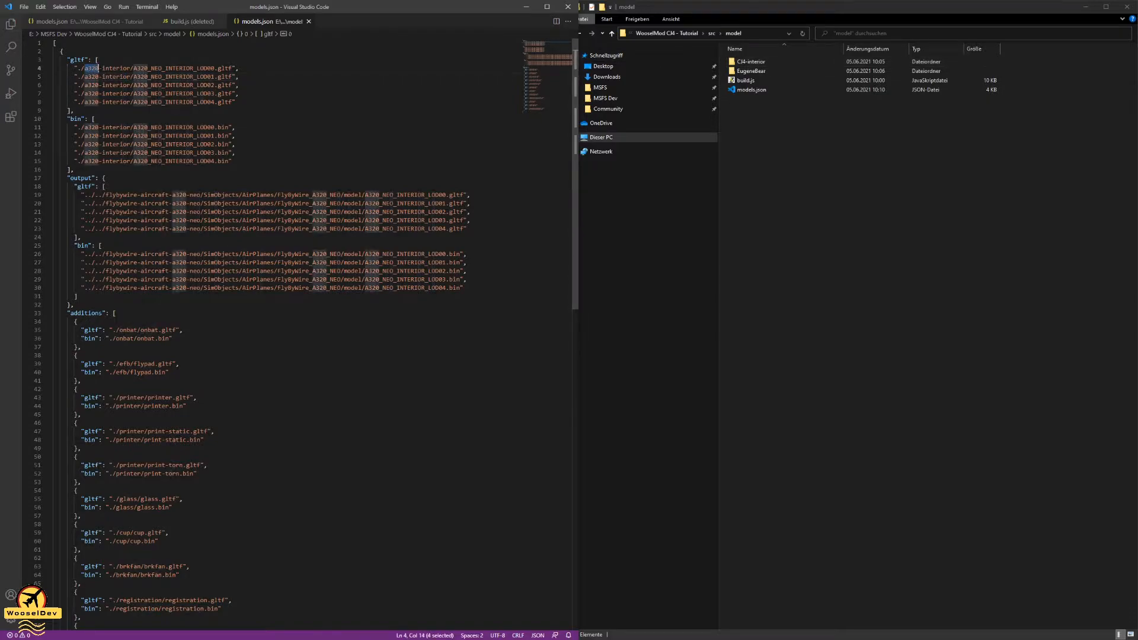
text(CJ4)
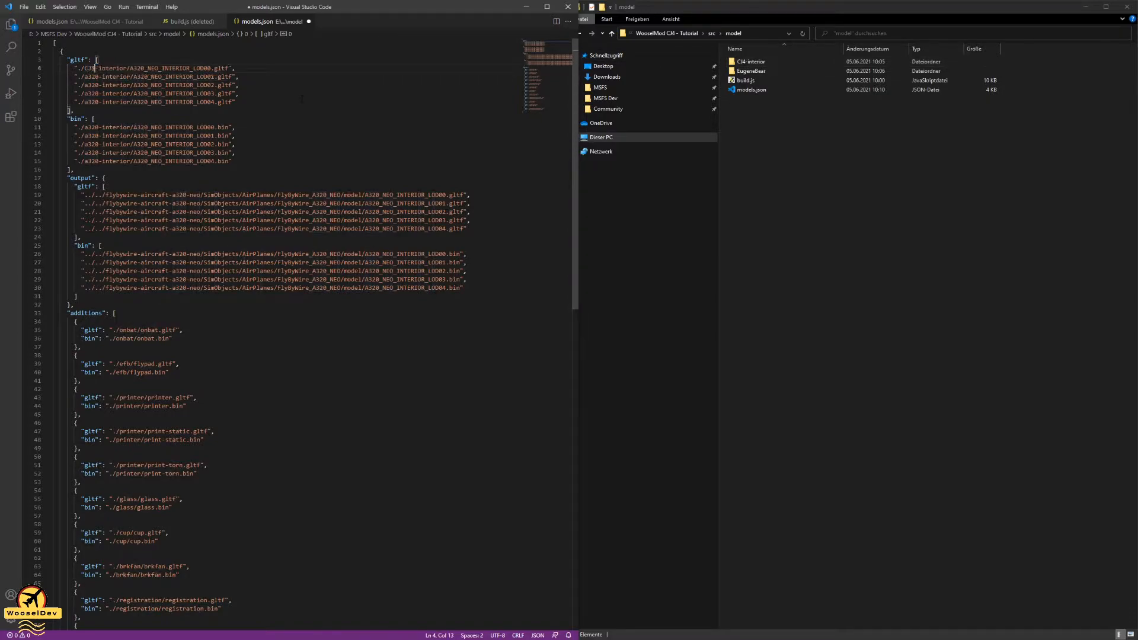
key(Left)
key(shift+Right)
key(shift+Right)
key(shift+Right)
key(shift+Right)
key(shift+Right)
key(shift+Right)
key(shift+Right)
key(shift+Right)
key(shift+Right)
key(shift+Right)
key(shift+Right)
key(shift+Right)
click(75, 110)
- Open the CJ4-interior folder in File Explorer and copy the full file name CJ4_Cockpit_LOD00.gltf
double_click(753, 62)
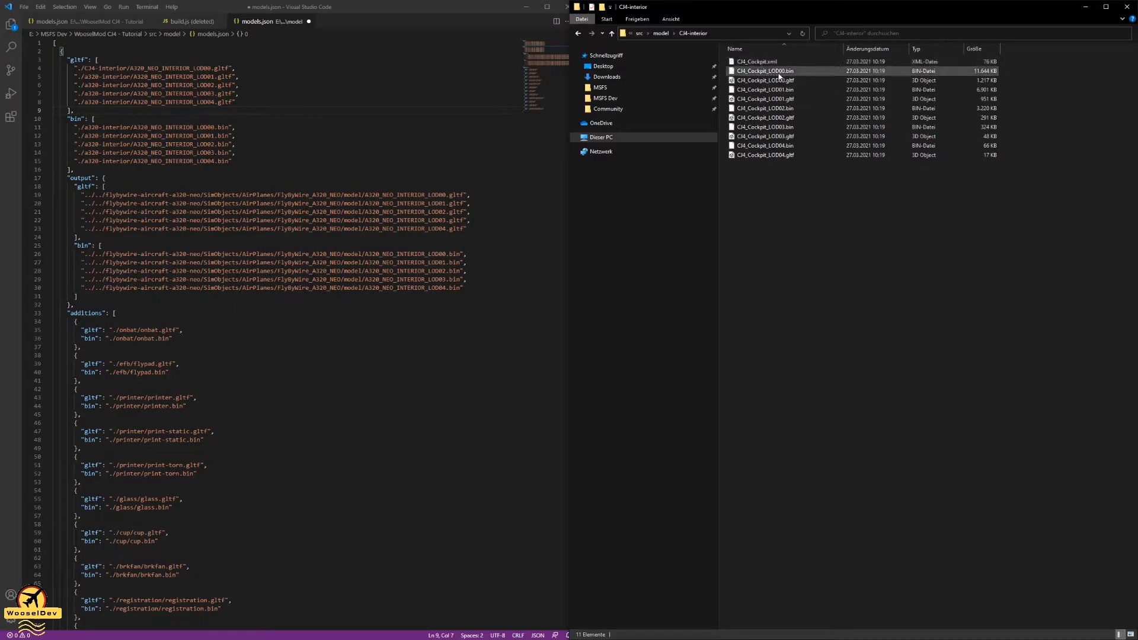
click(754, 80)
double_click(746, 82)
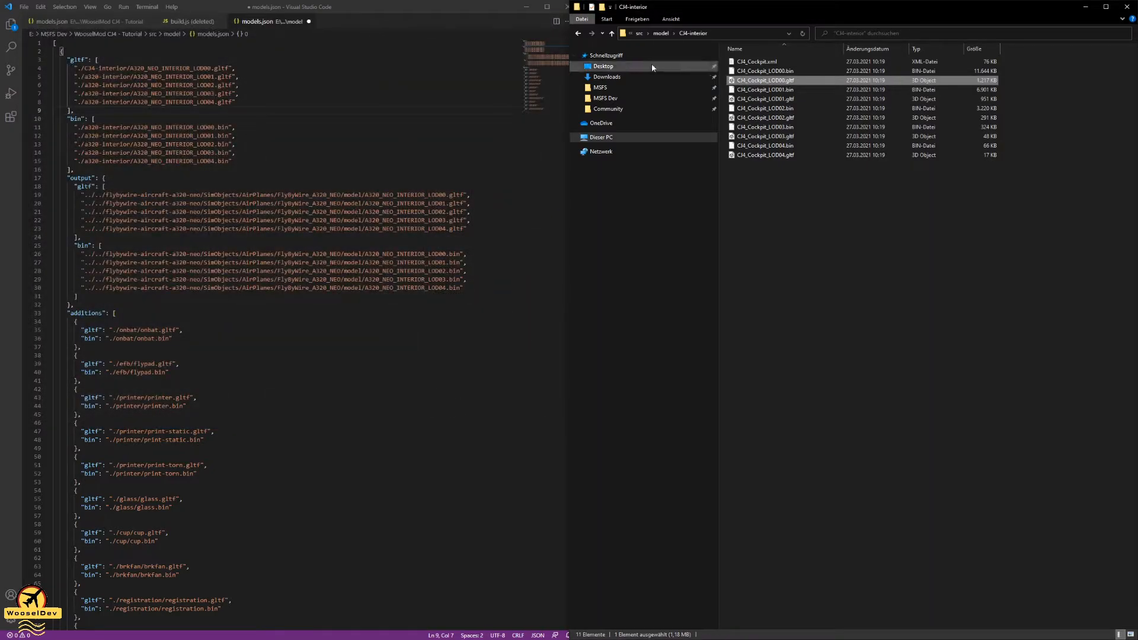
click(769, 80)
click(768, 80)
key(ctrl+a)
key(ctrl+c)
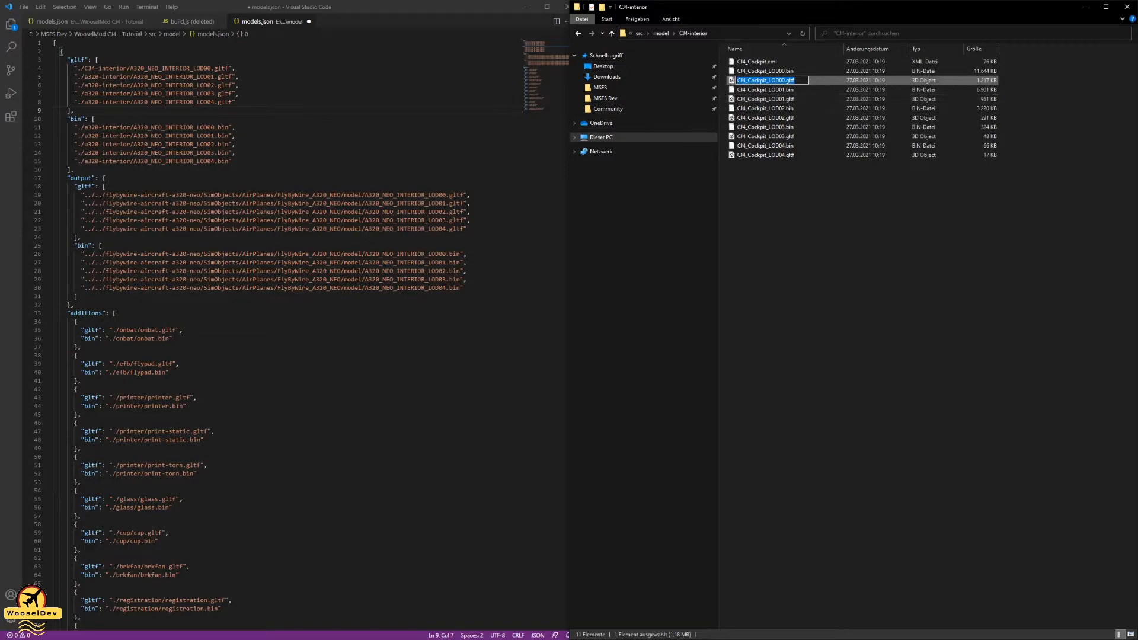
- Replace the file name in the first input gltf path of models.json with CJ4_Cockpit_LOD00.gltf
click(210, 136)
drag(129, 68, 208, 68)
key(ctrl+v)
click(295, 86)
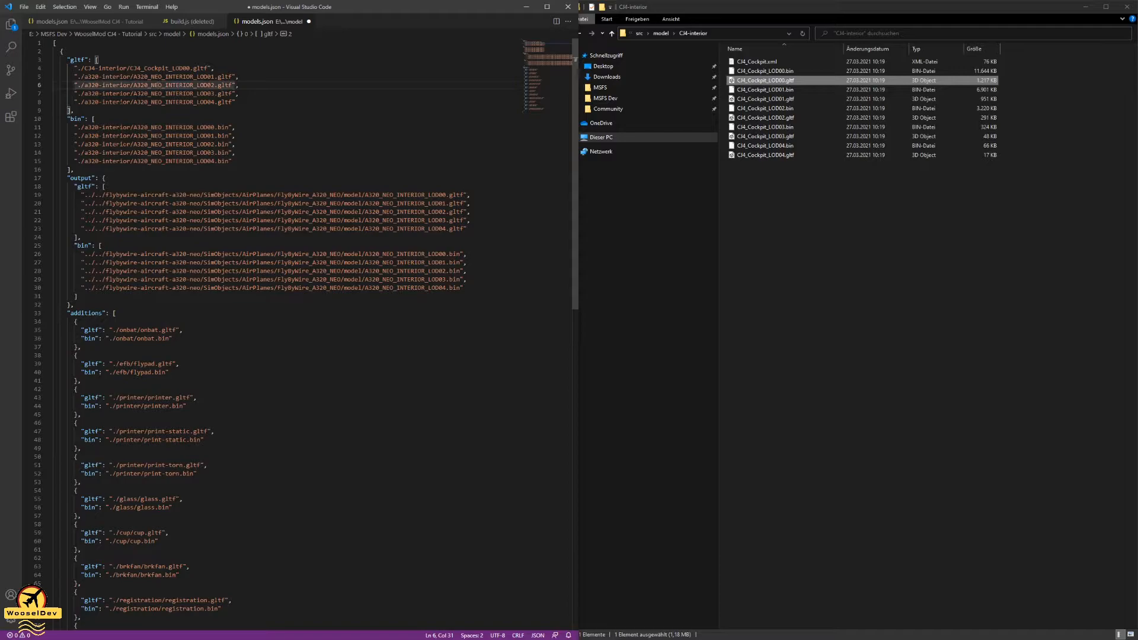
- Look at the bin and output paths in models.json and return to the model folder in File Explorer
click(123, 144)
click(148, 212)
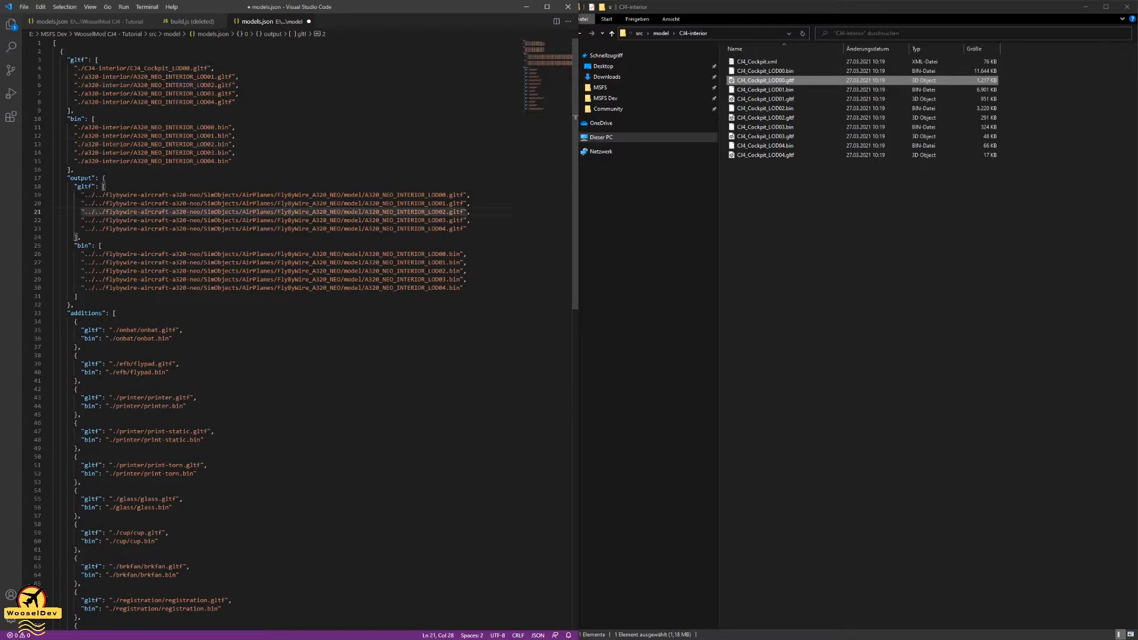
click(143, 203)
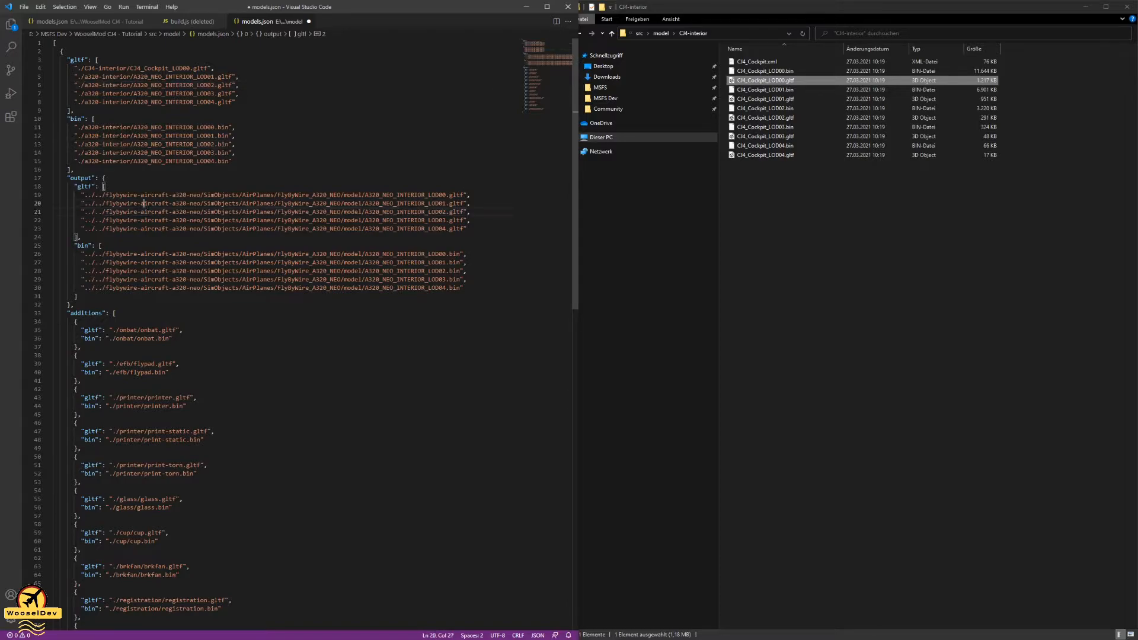
click(764, 177)
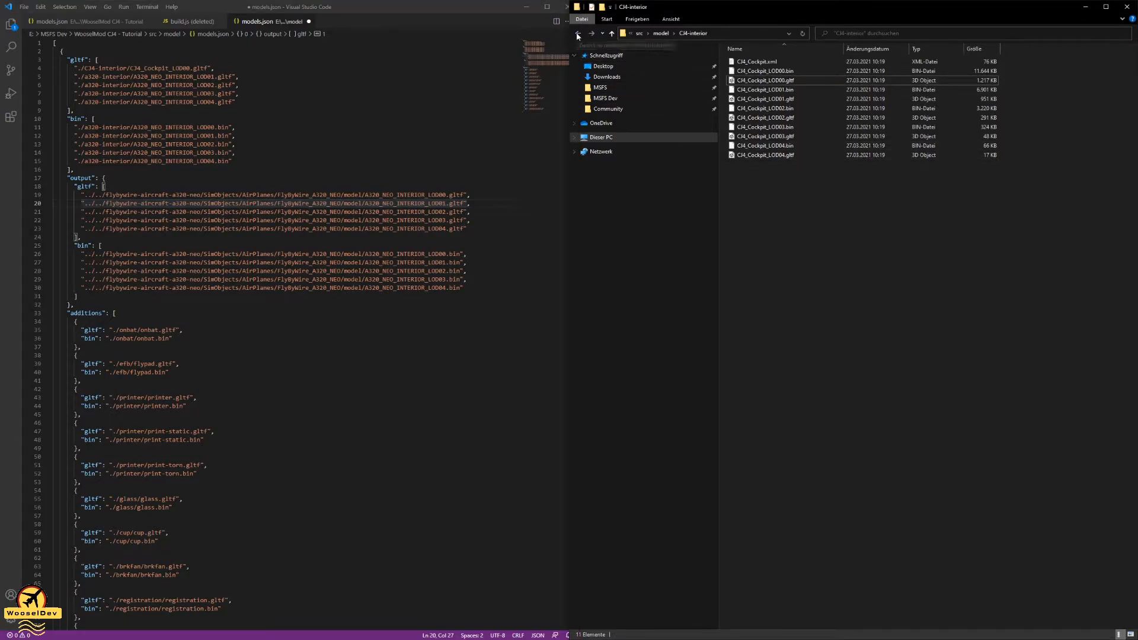
click(579, 34)
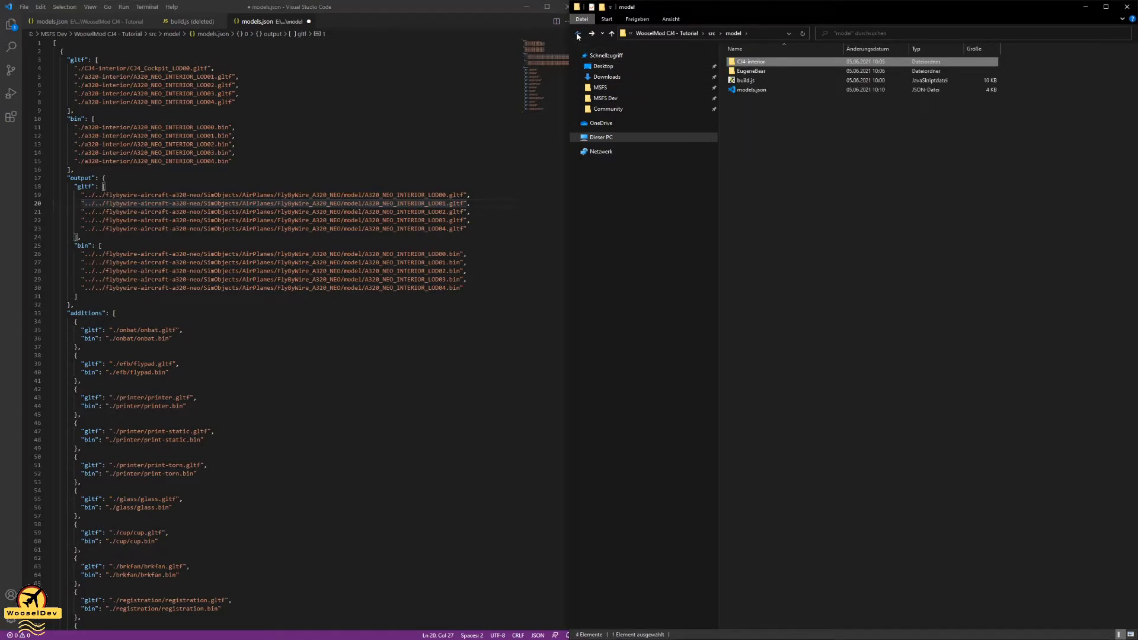
- Go up from the model folder to the WooselMod CJ4 - Tutorial project folder in File Explorer to check its contents
click(579, 34)
click(577, 33)
double_click(745, 62)
click(577, 34)
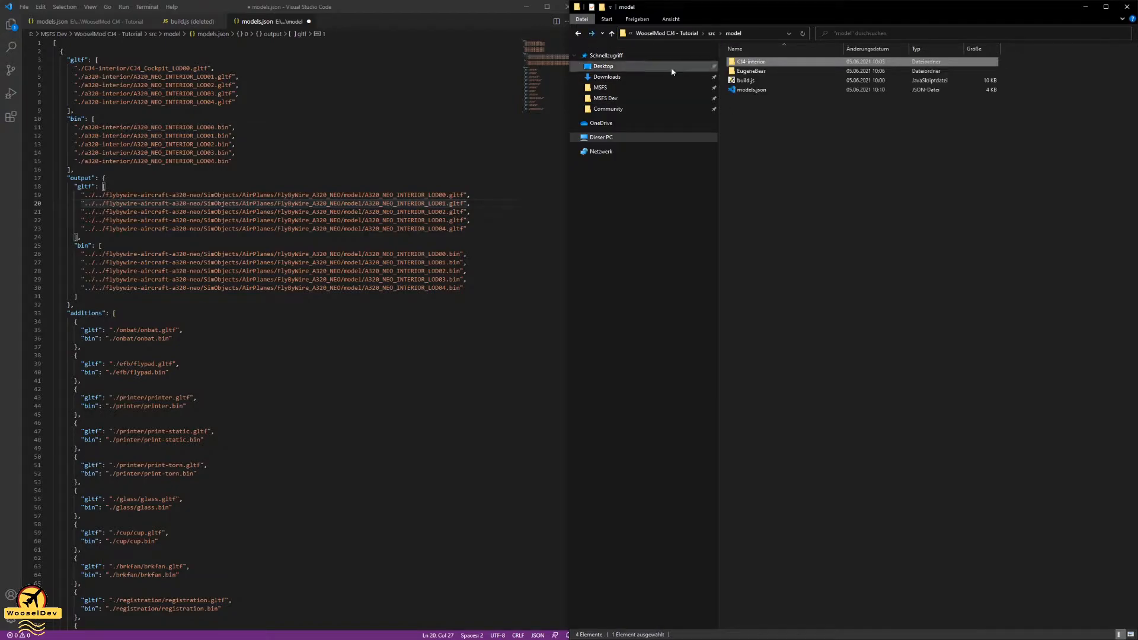
click(785, 123)
click(611, 34)
click(612, 34)
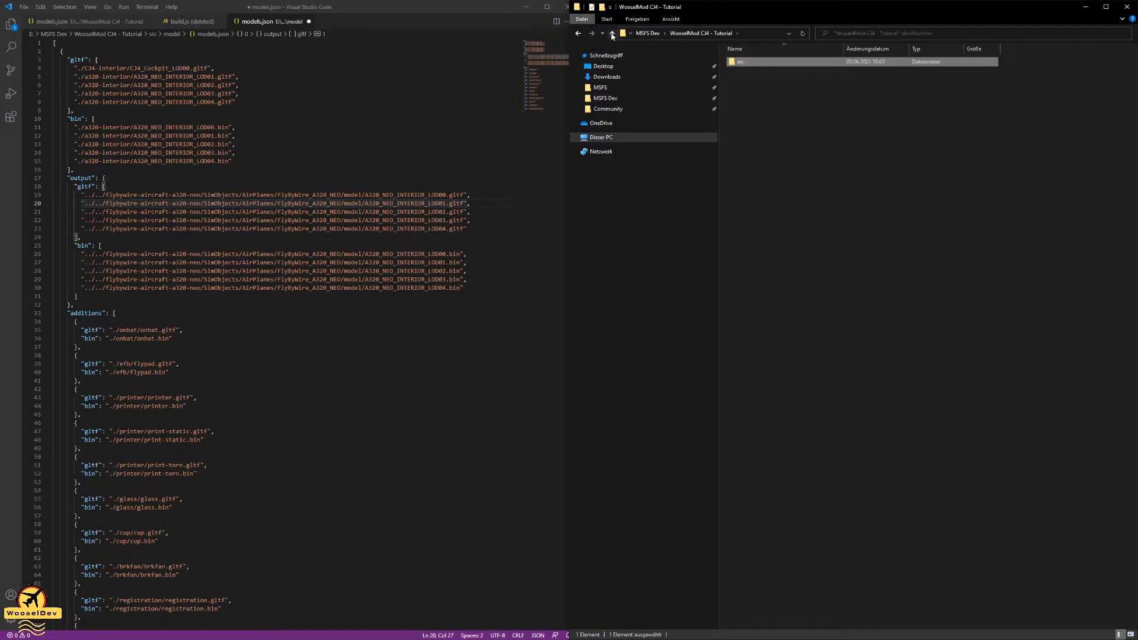
click(612, 34)
double_click(771, 99)
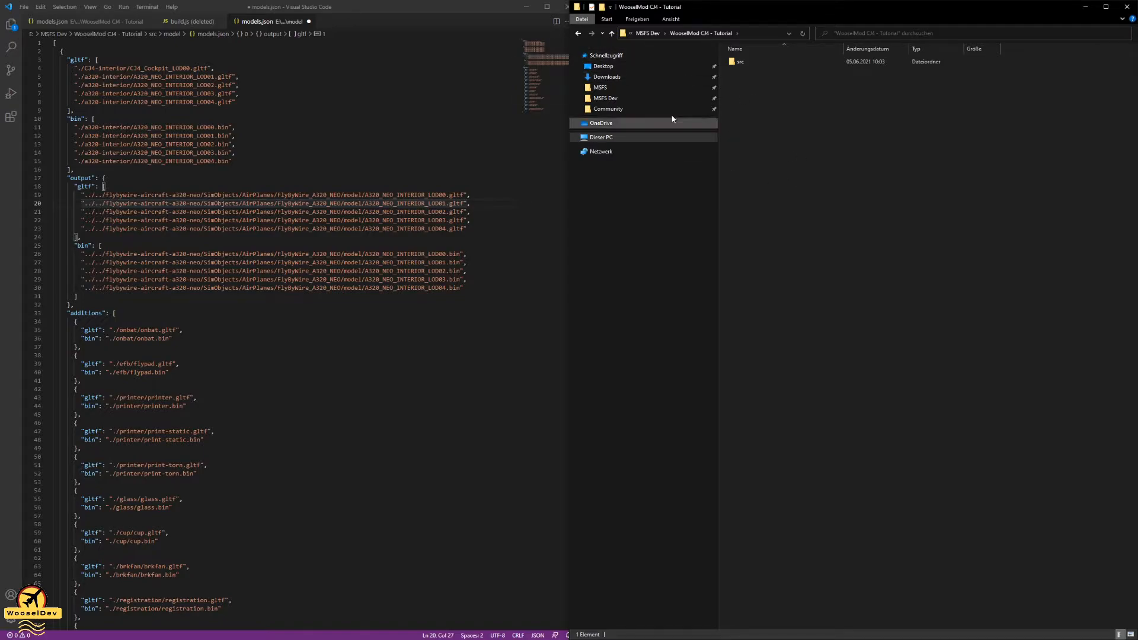
- Review the output gltf and bin paths in the prepared models.json from the Dokumente folder
click(249, 136)
click(206, 304)
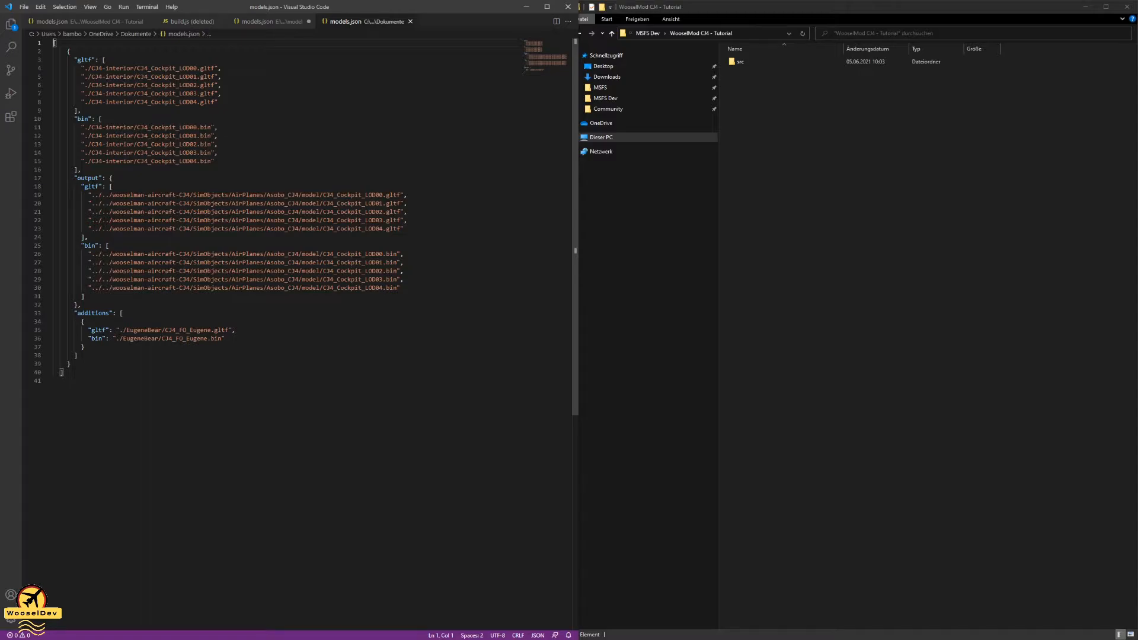
drag(87, 194, 402, 289)
click(394, 288)
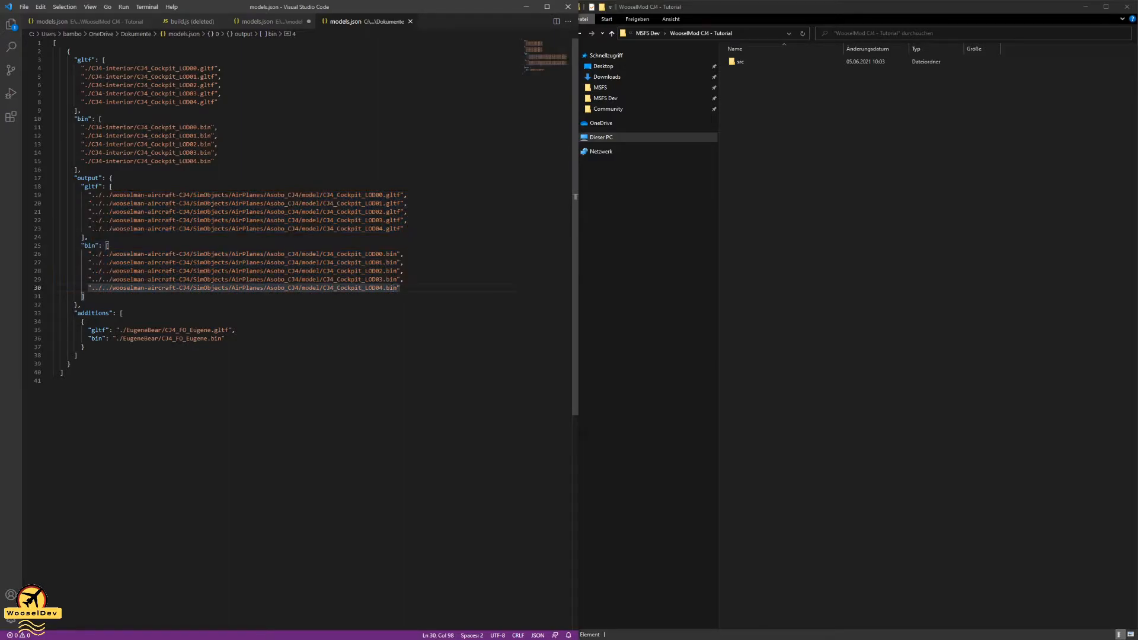
click(832, 210)
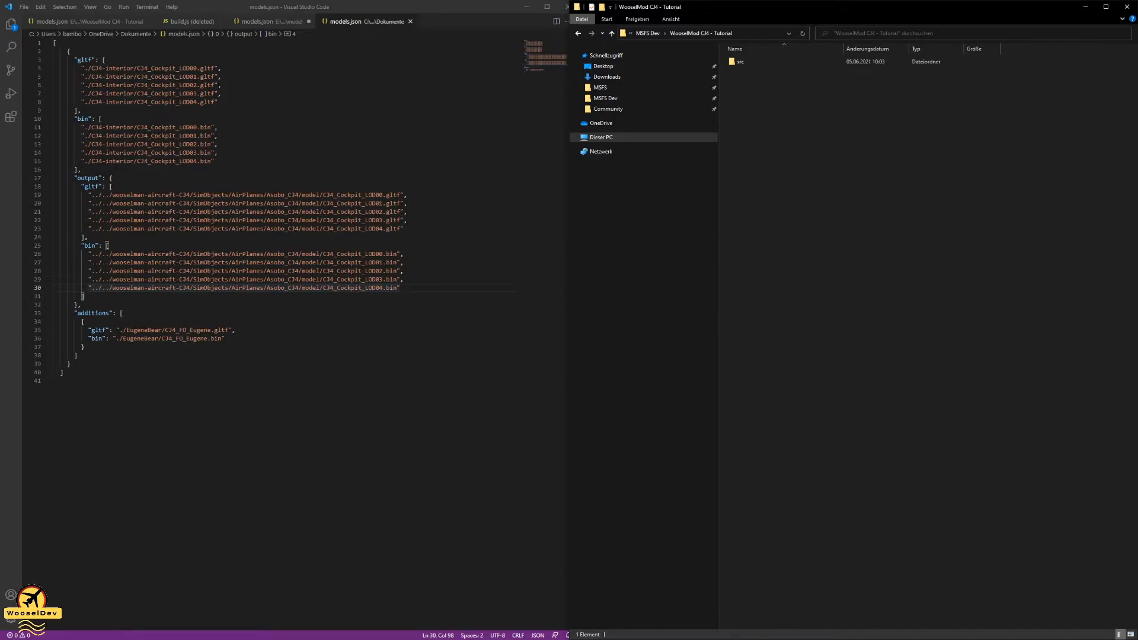
- Replace the entire content of the project's models.json with that of the prepared models.json, save it, and close the prepared file
click(276, 128)
key(ctrl+a)
key(ctrl+c)
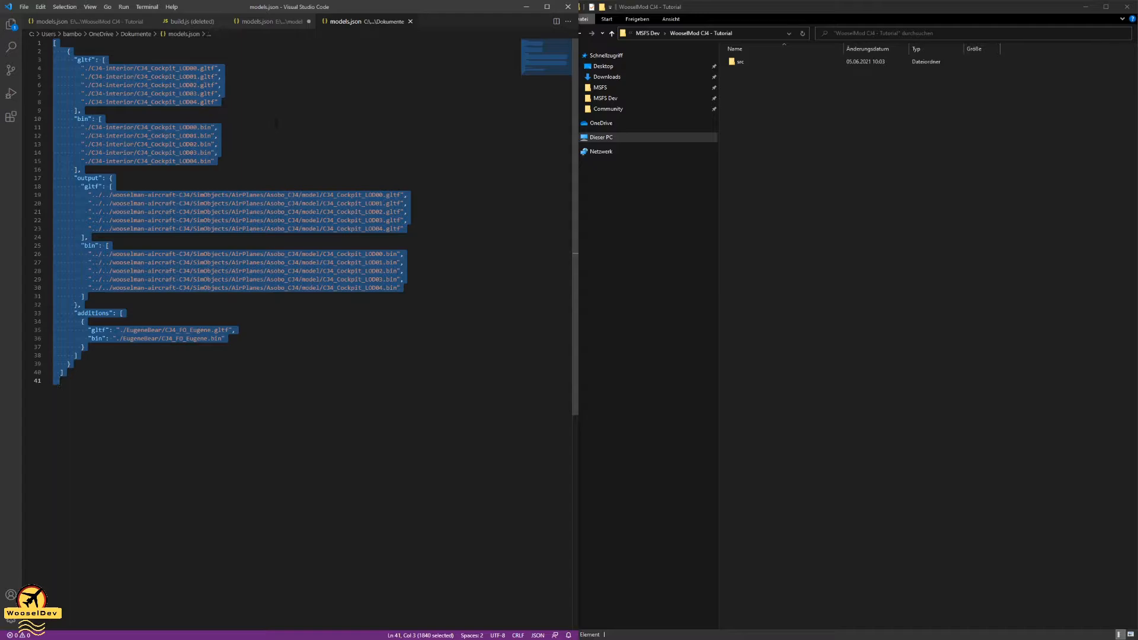
click(275, 123)
click(259, 25)
click(301, 130)
key(ctrl+a)
key(Delete)
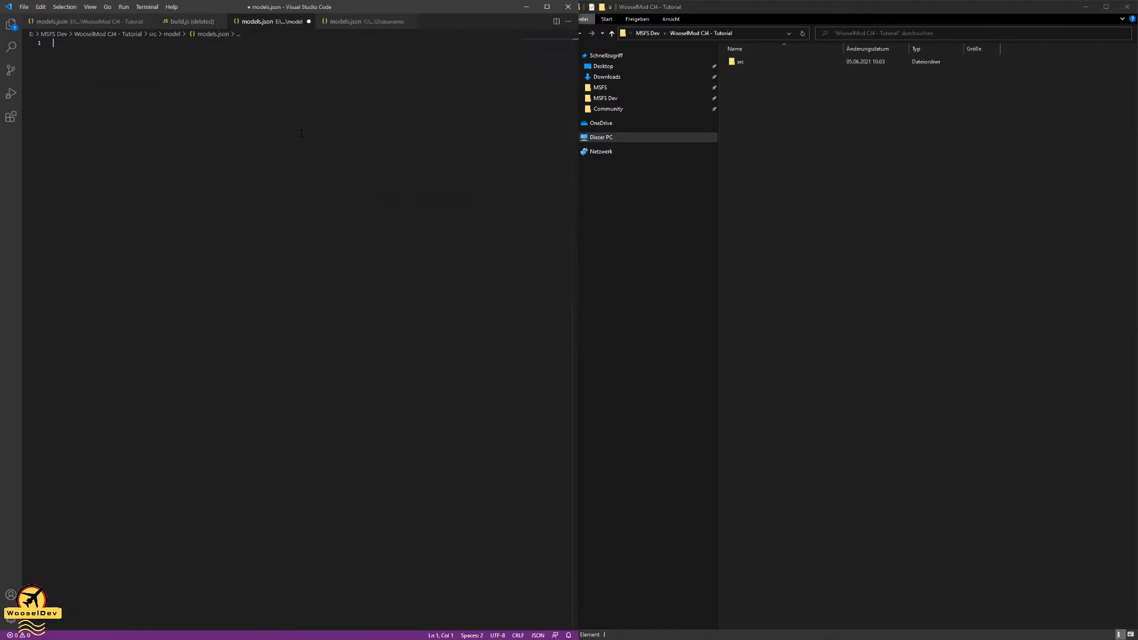
key(ctrl+v)
key(ctrl+s)
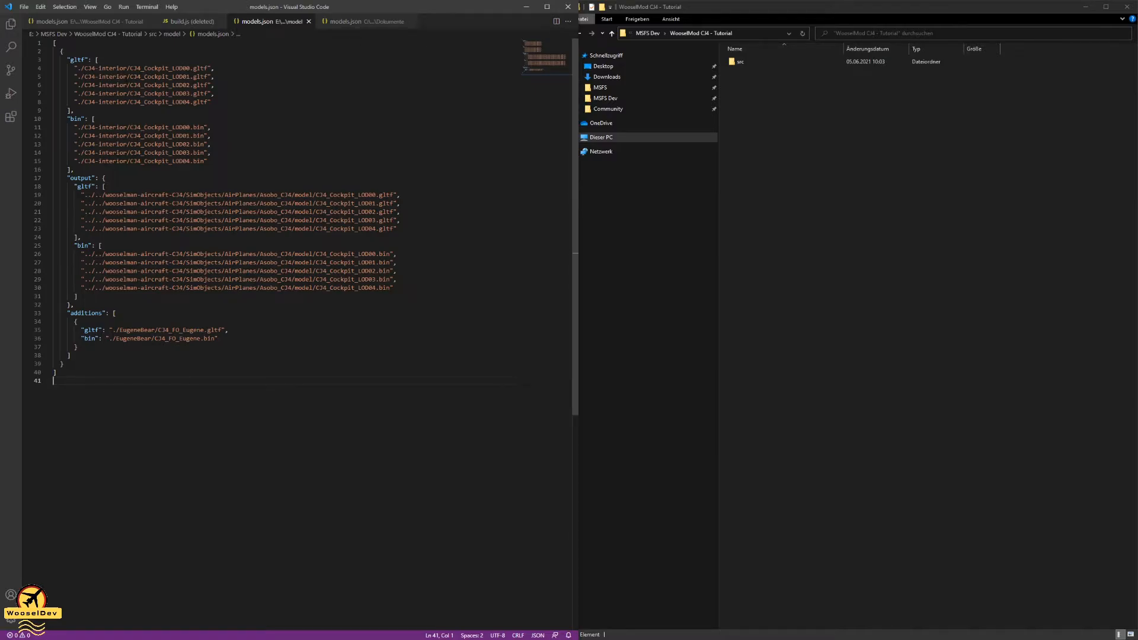
click(410, 21)
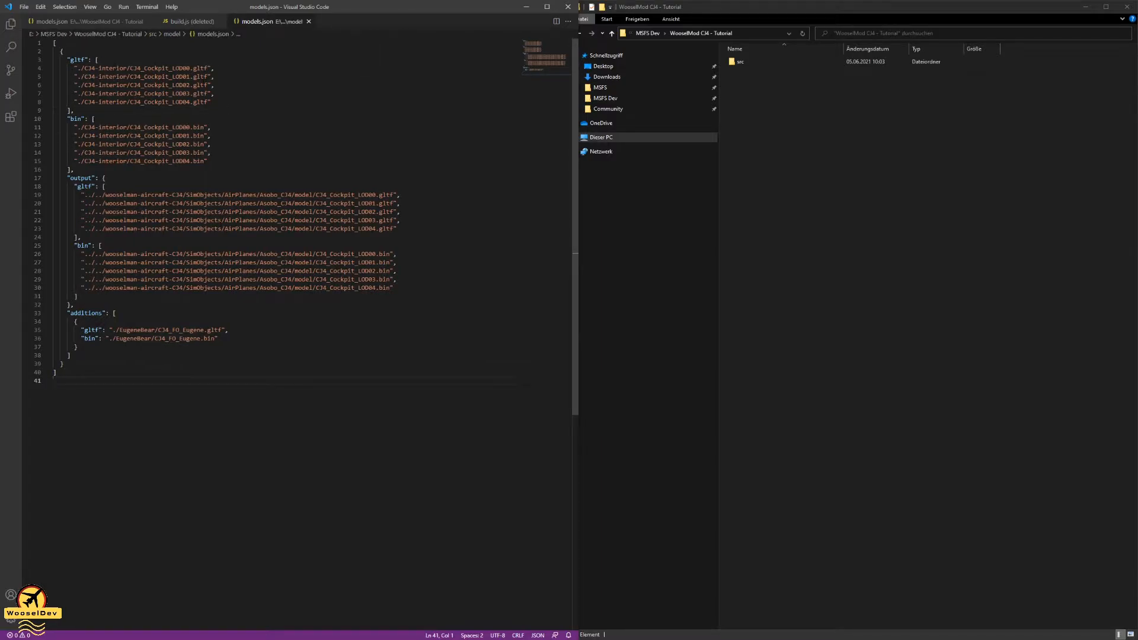
- Arrange the WooselMod CJ4 - Tutorial folder window side by side with the asobo-aircraft-cj4 folder window
click(796, 240)
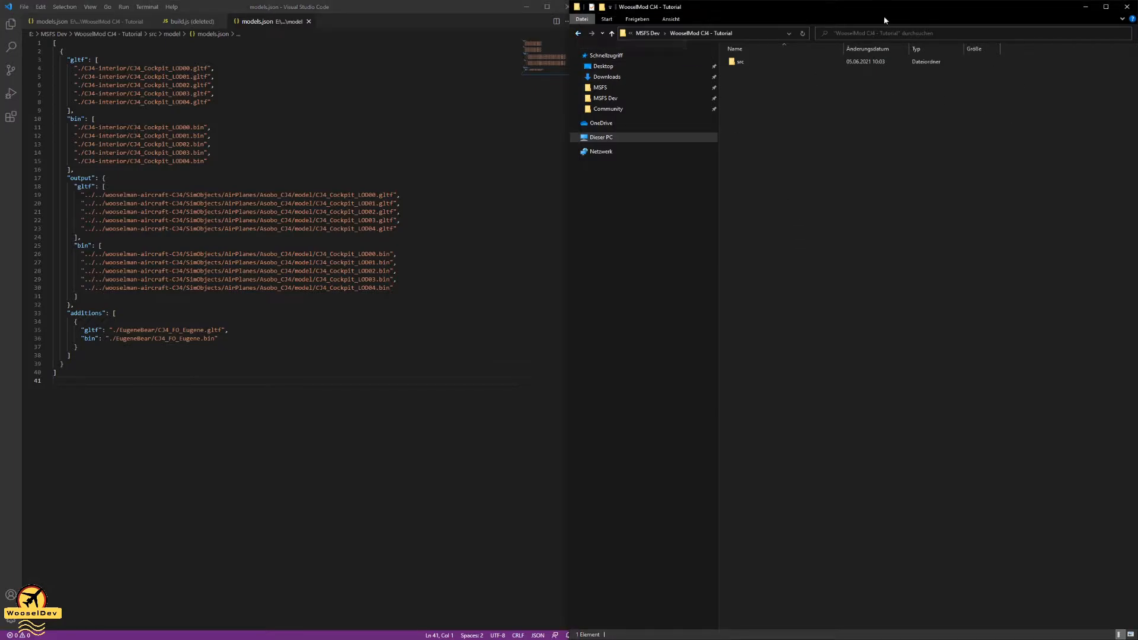
drag(923, 7, 1, 137)
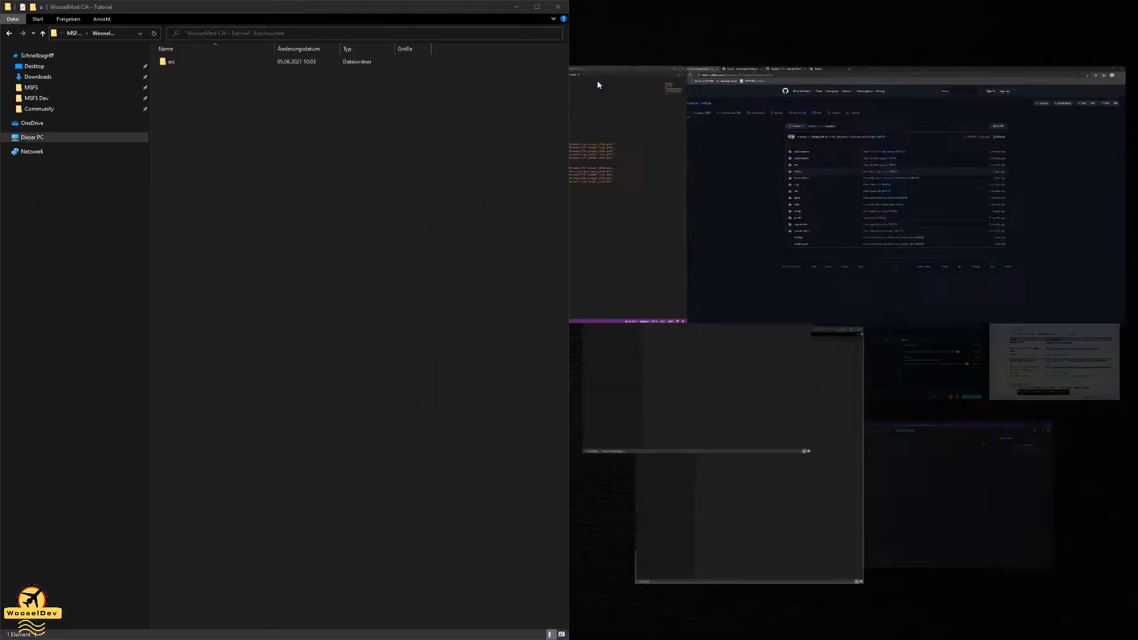
click(948, 112)
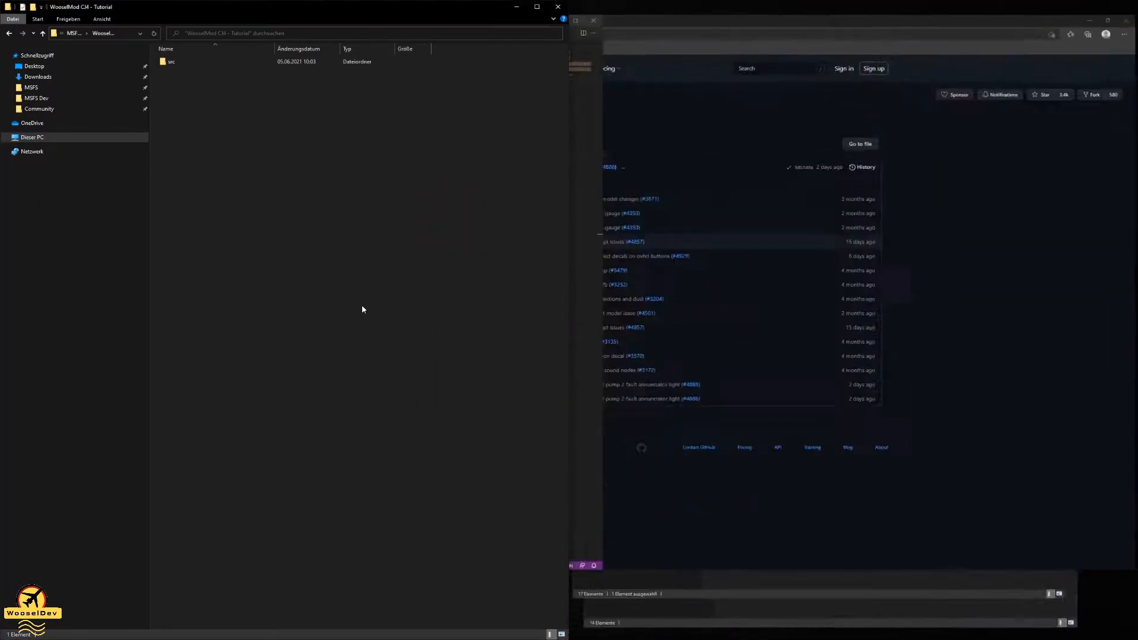
click(1137, 104)
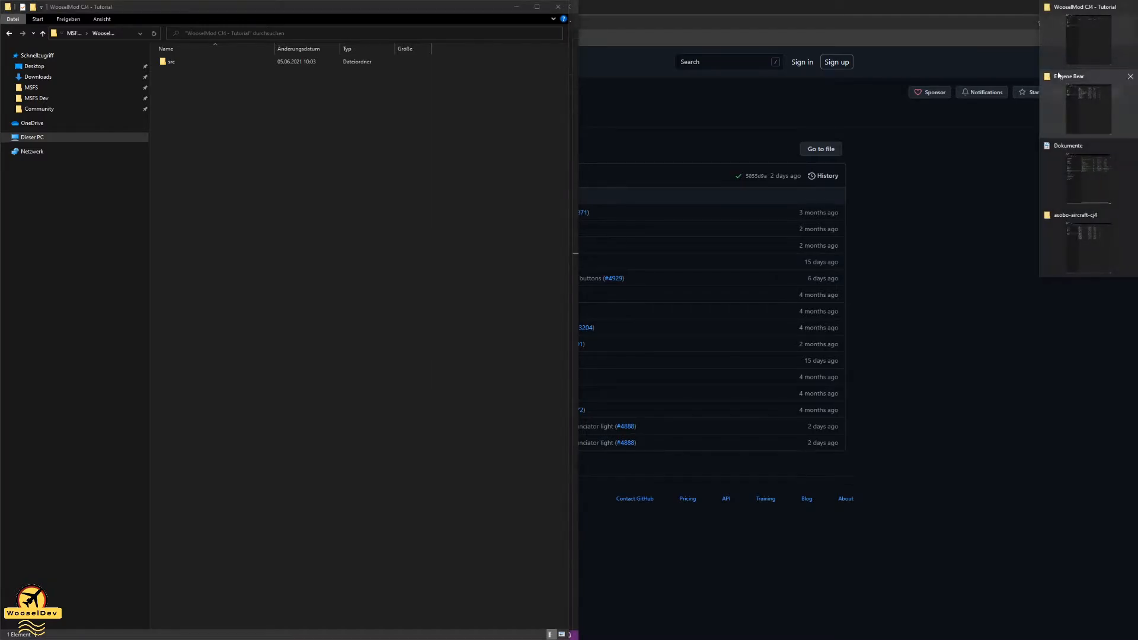
click(1076, 241)
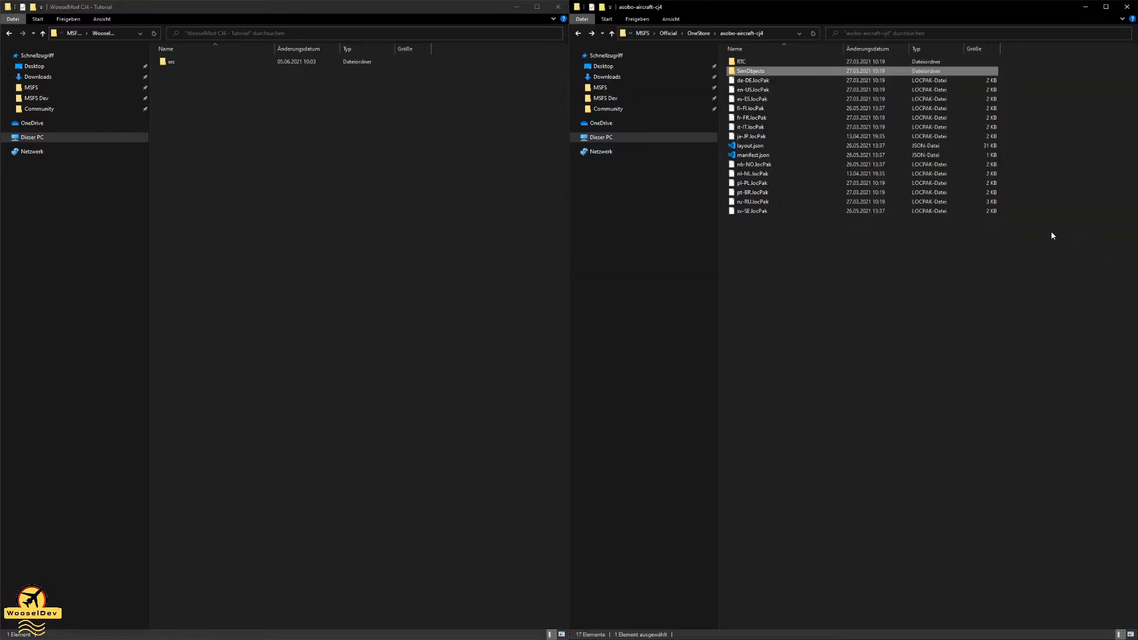
- Copy the asobo-aircraft-cj4 folder from the OneStore folder inside MSFS Official
click(579, 34)
click(580, 34)
click(580, 34)
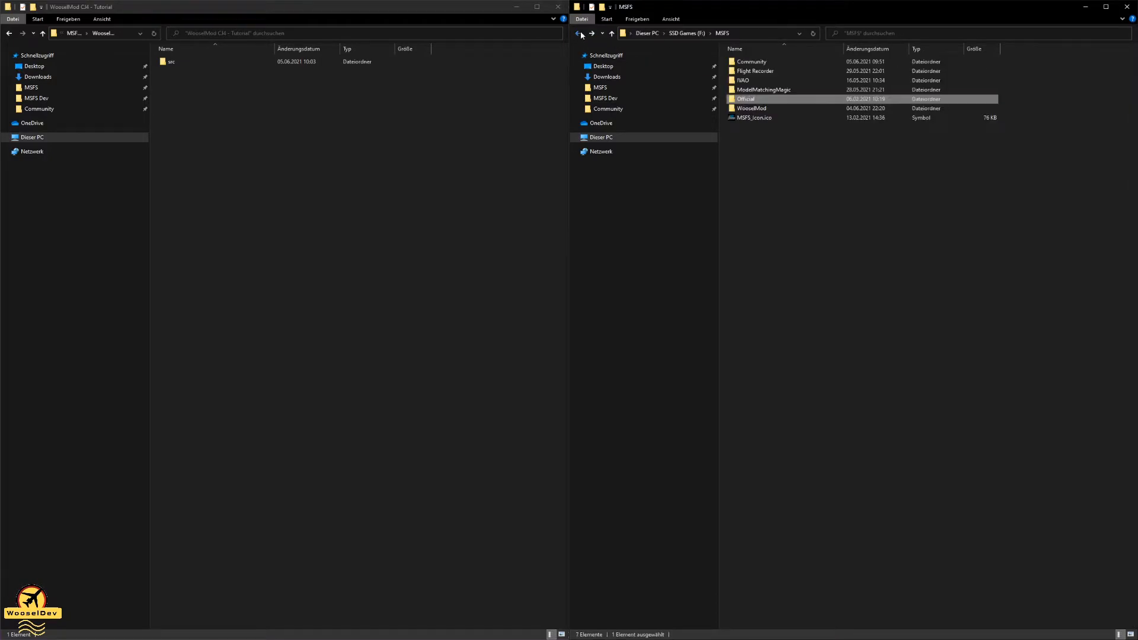
double_click(750, 100)
double_click(741, 62)
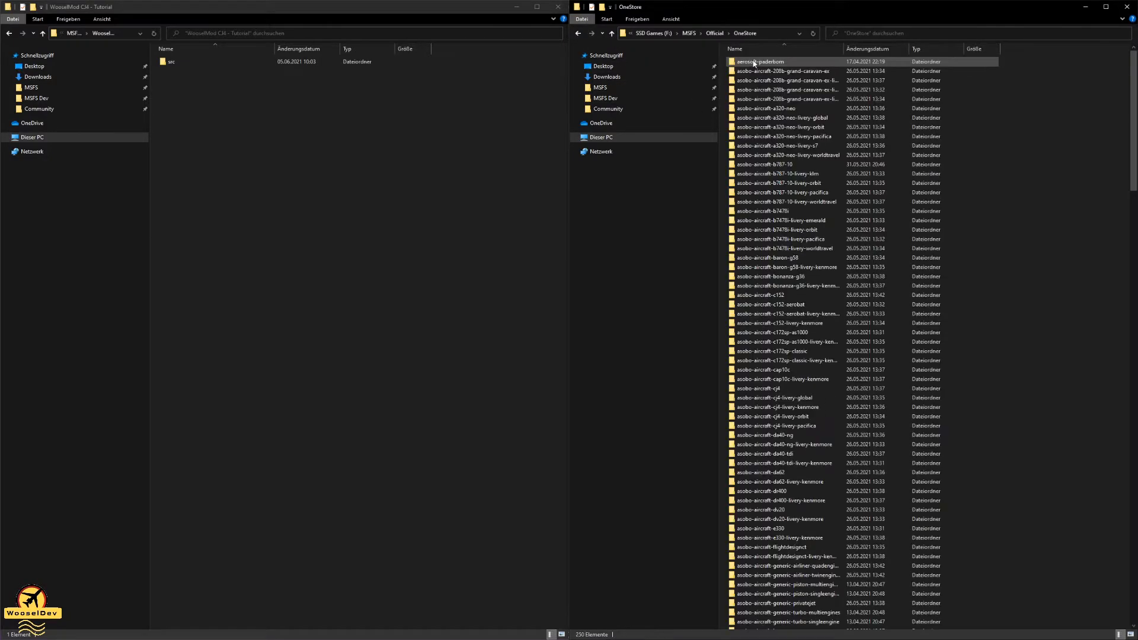
double_click(766, 389)
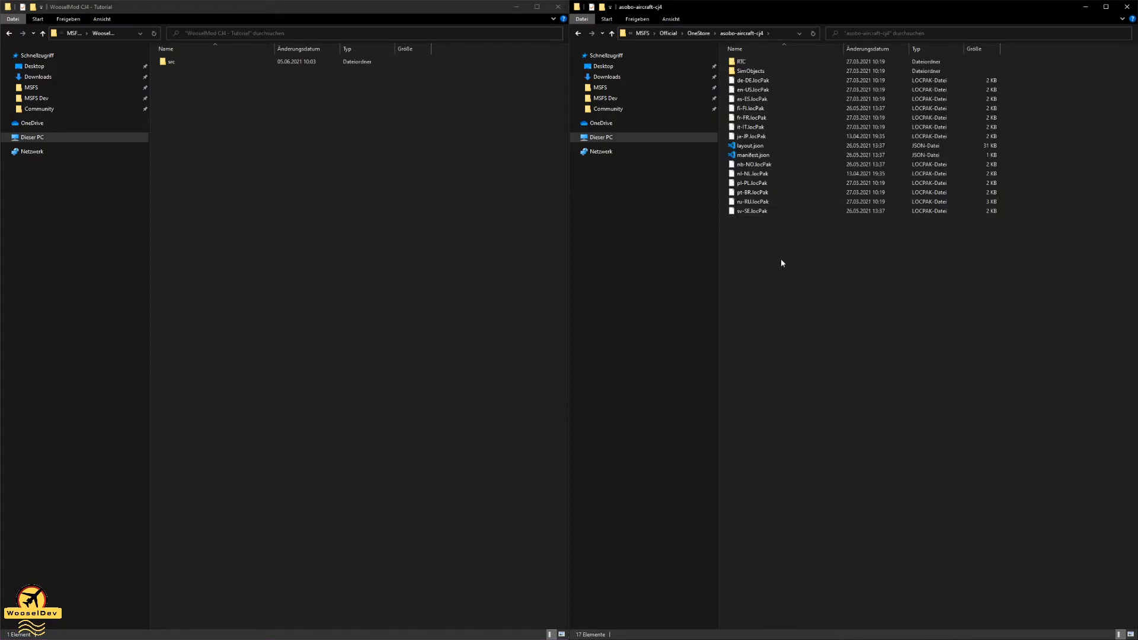
key(alt+Left)
right_click(760, 394)
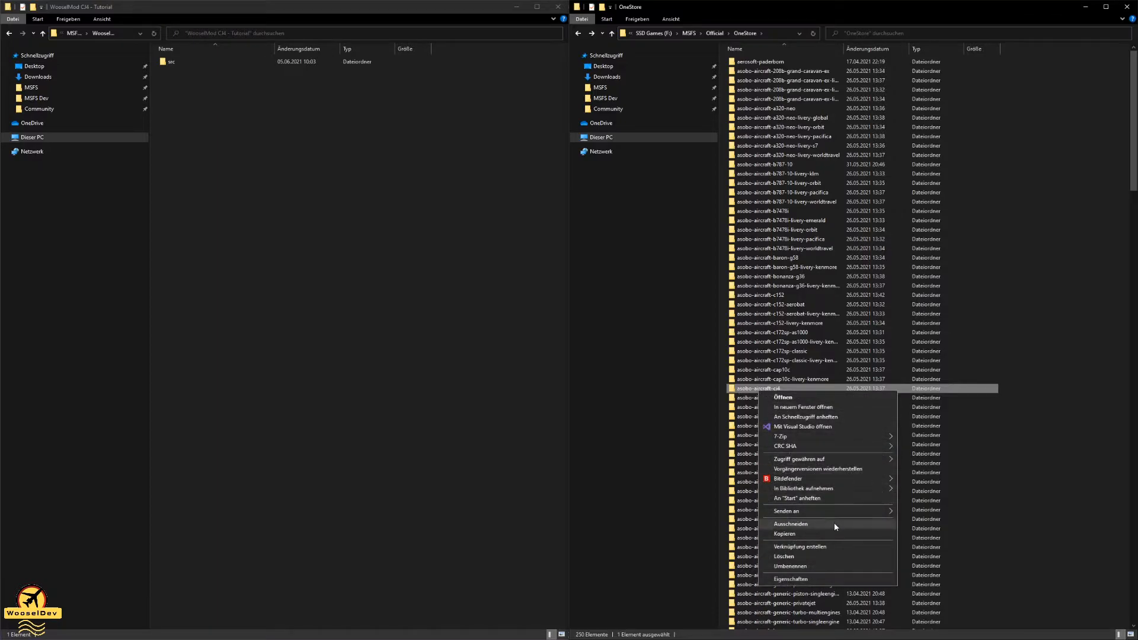
click(829, 533)
- Paste the copied aircraft folder into the WooselMod CJ4 - Tutorial folder next to src
click(254, 153)
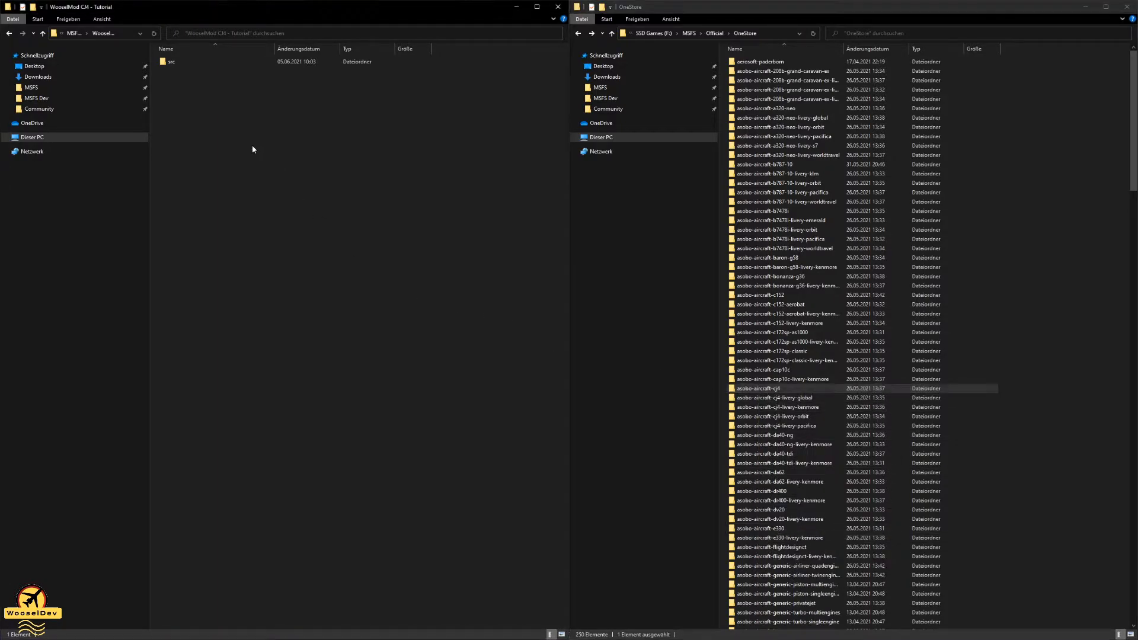
click(43, 34)
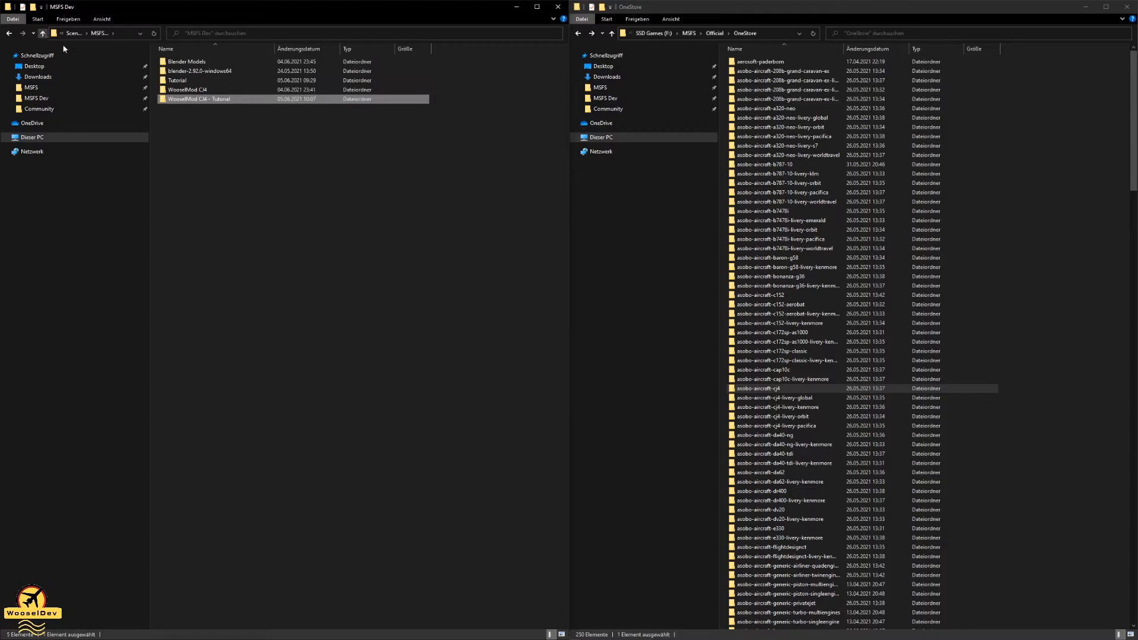
double_click(217, 100)
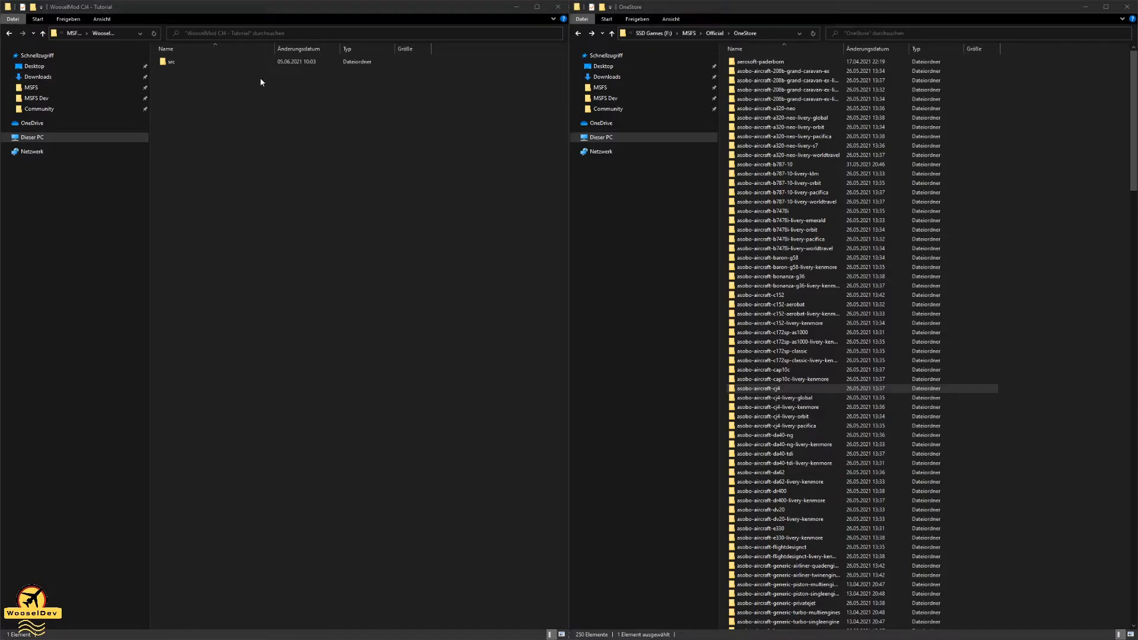
right_click(165, 80)
click(211, 149)
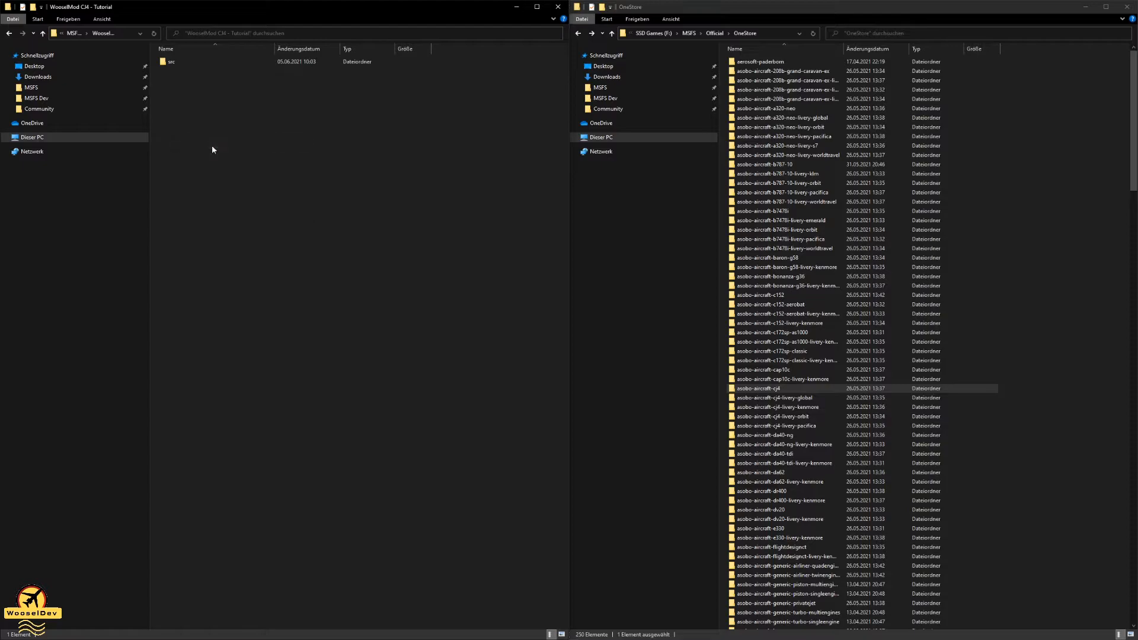
click(212, 138)
- Rename the pasted asobo-aircraft-cj4 folder to wooselman-aircraft-CJ4, copying the name from the output paths in models.json
click(620, 101)
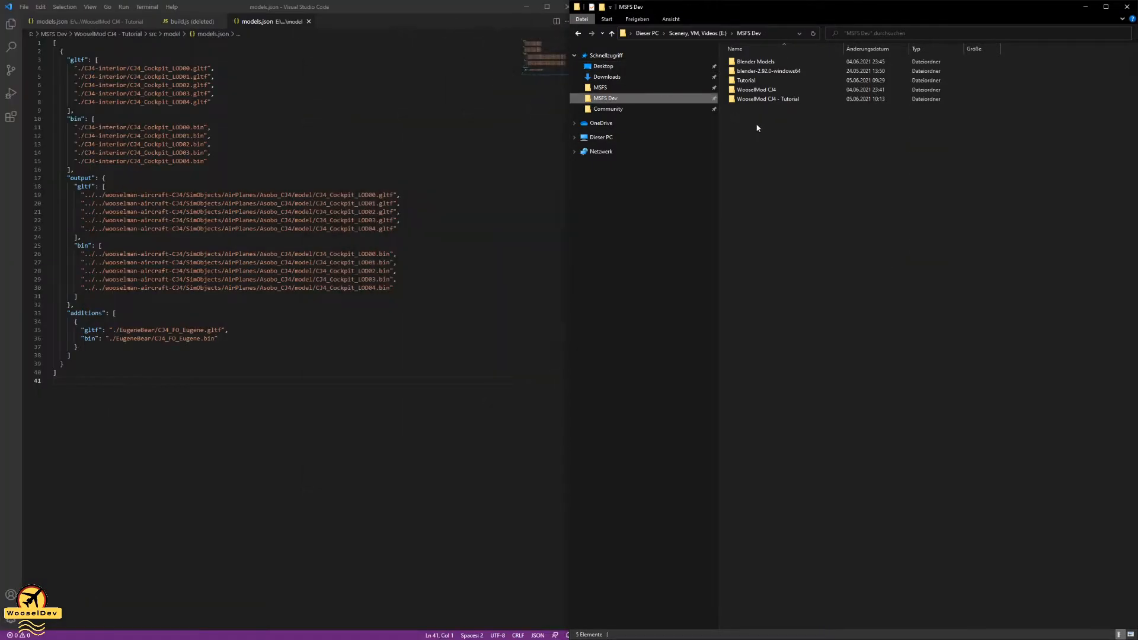
click(769, 100)
double_click(770, 100)
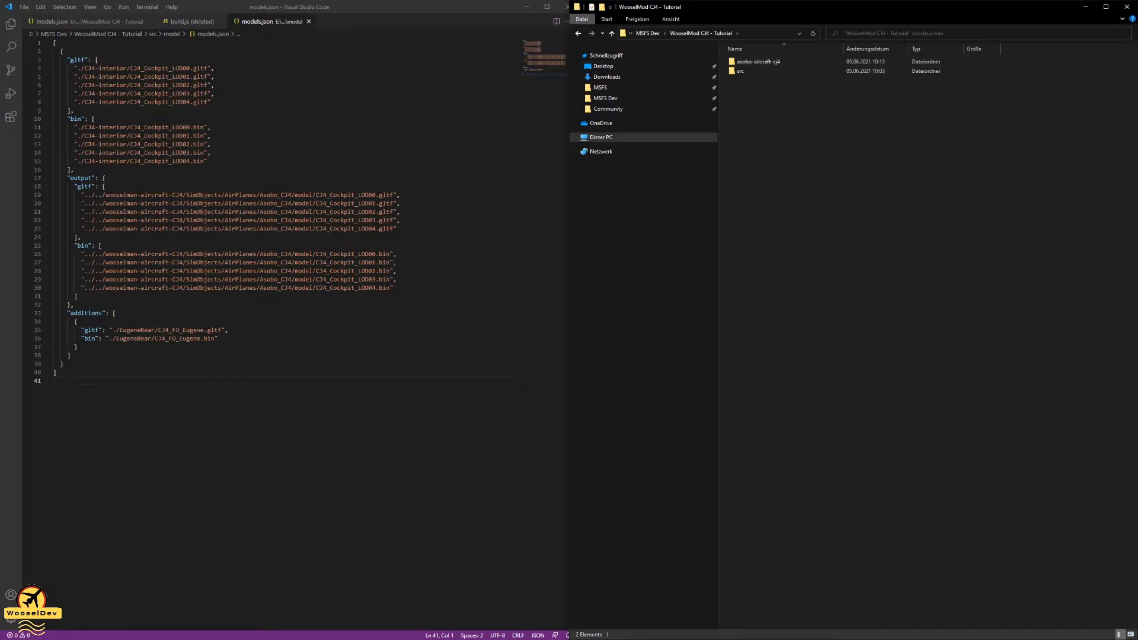
drag(104, 195, 183, 195)
key(ctrl+c)
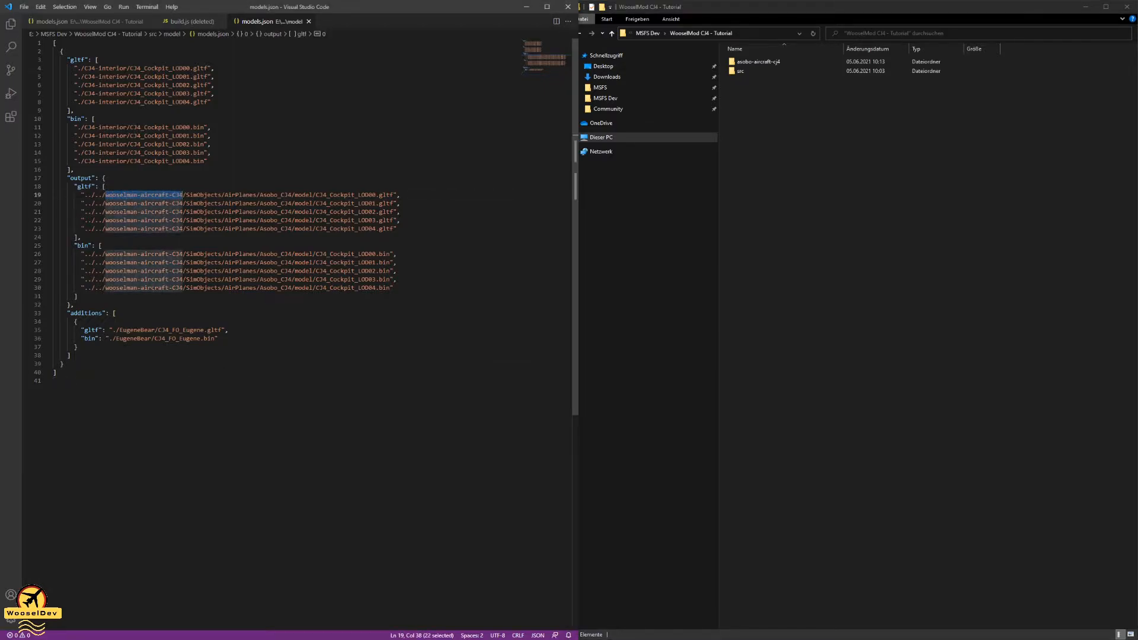
click(852, 214)
click(759, 62)
key(F2)
key(ctrl+v)
key(Return)
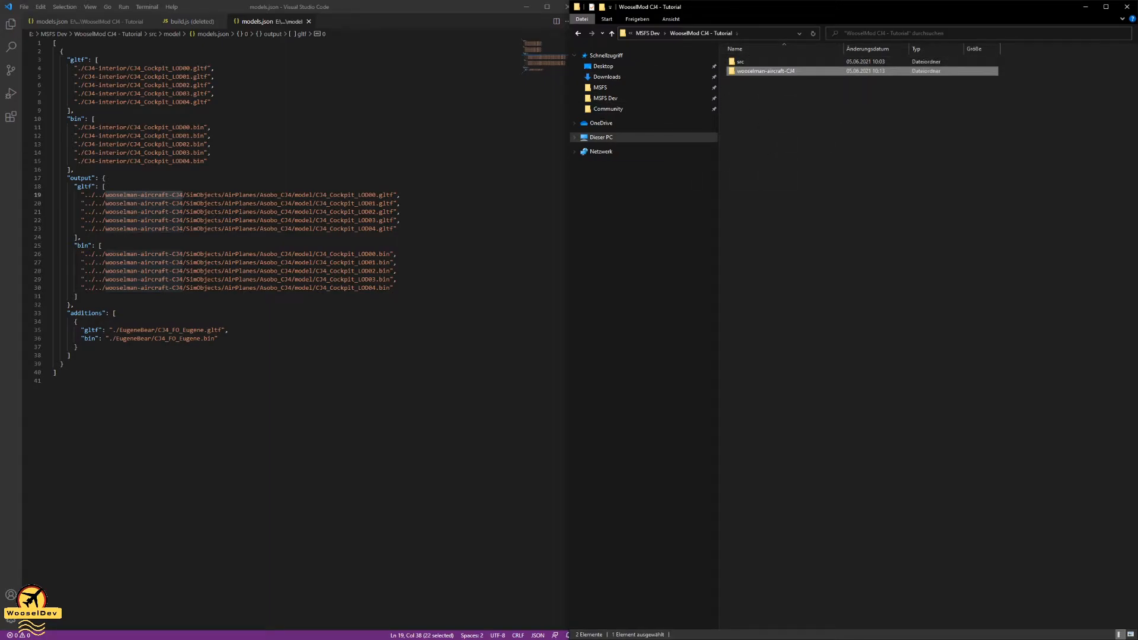
- Open the wooselman-aircraft-CJ4 folder and delete its RTC folder
double_click(779, 71)
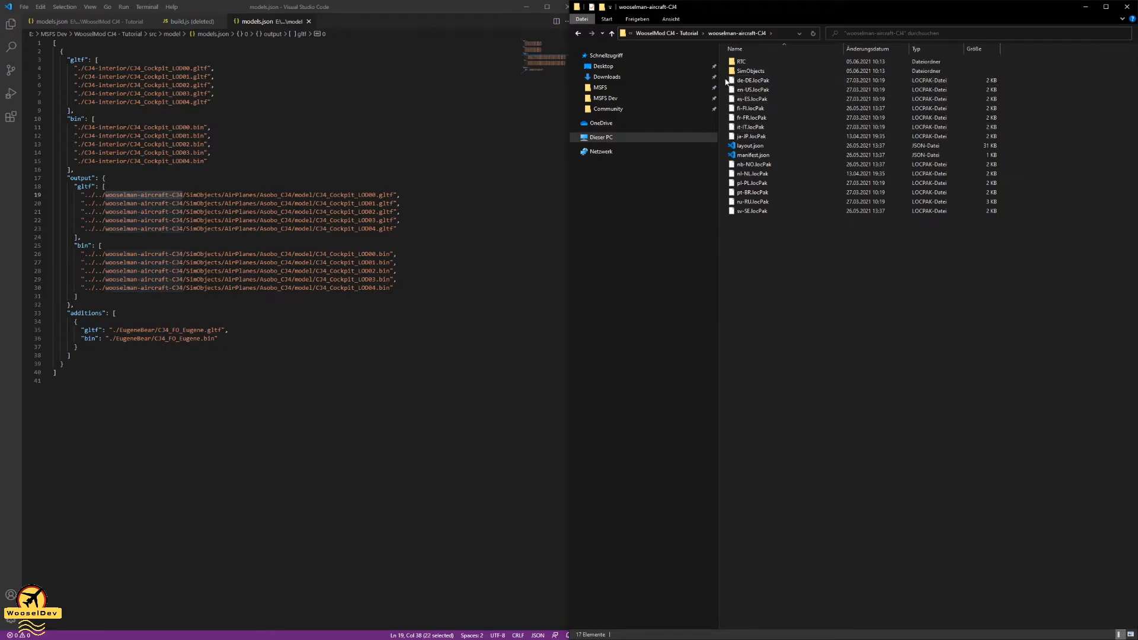
drag(723, 78, 762, 127)
click(789, 152)
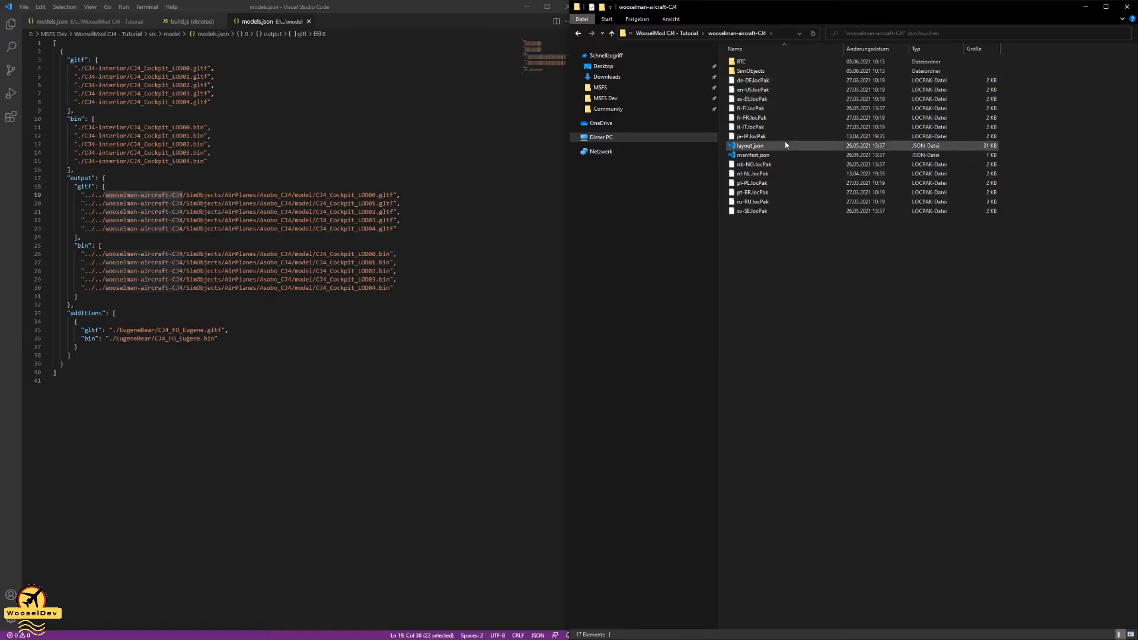
click(742, 62)
key(Delete)
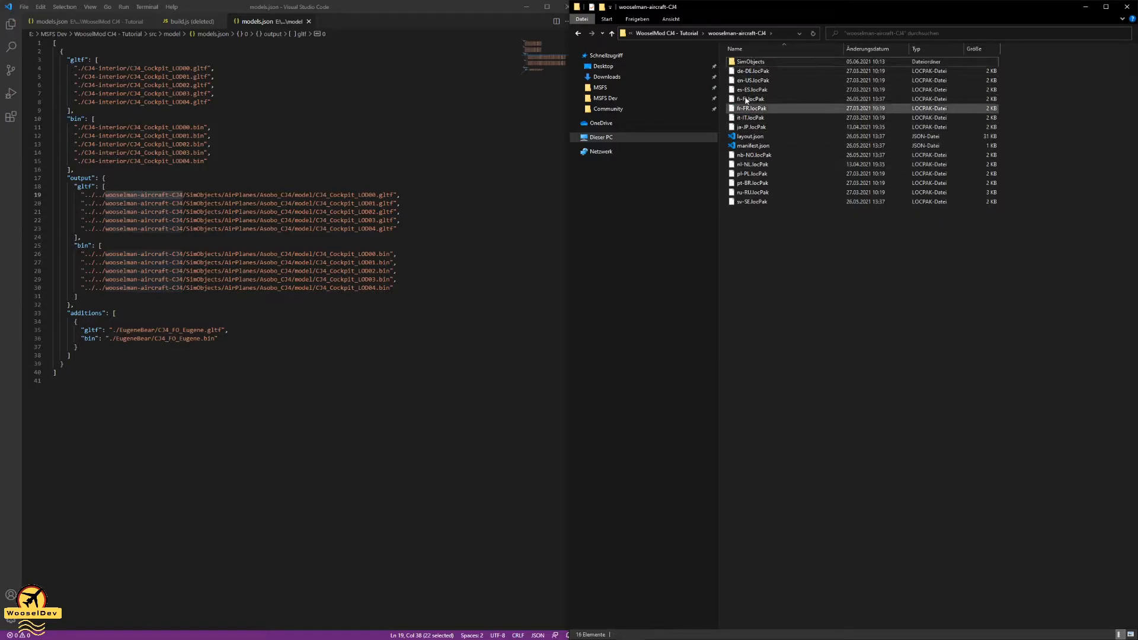
- Delete all the locPak language files from the wooselman-aircraft-CJ4 folder, keeping layout.json and manifest.json
drag(728, 67, 763, 125)
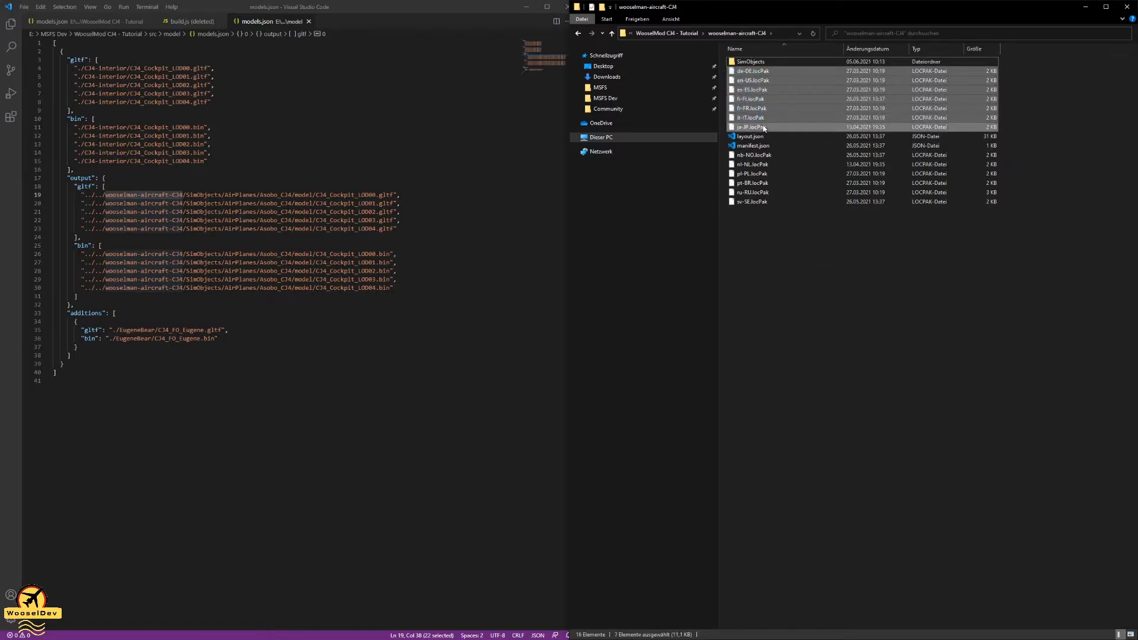
key(Delete)
drag(774, 191, 757, 97)
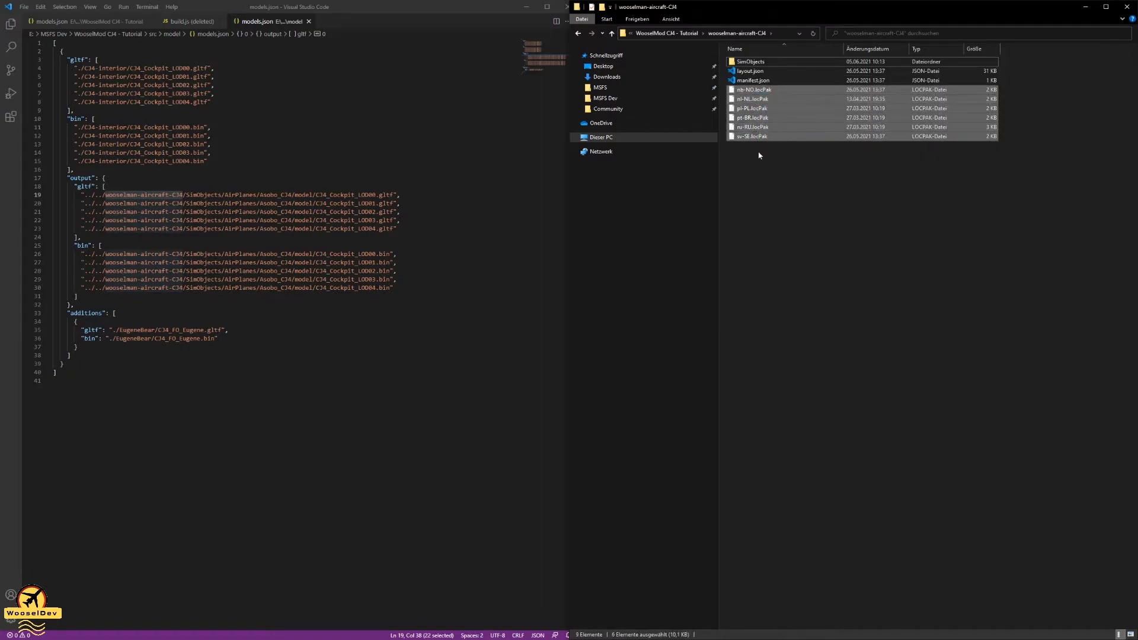
key(Delete)
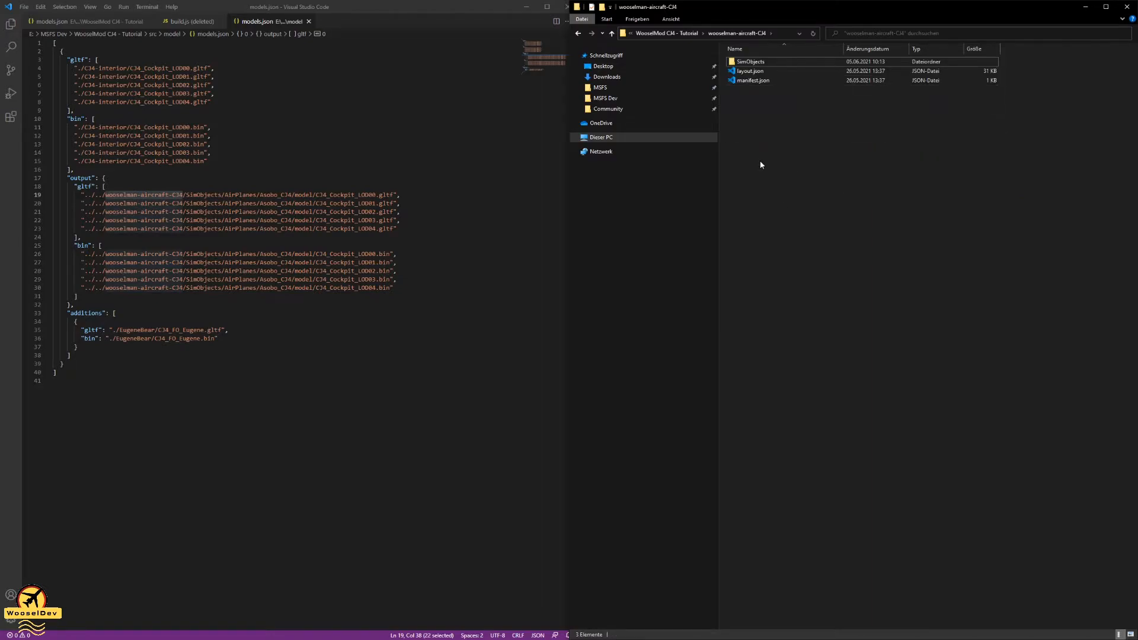
- Open SimObjects > Airplanes > Asobo_CJ4 in the wooselman-aircraft-CJ4 package and delete everything except the model and TEXTURE folders
double_click(750, 62)
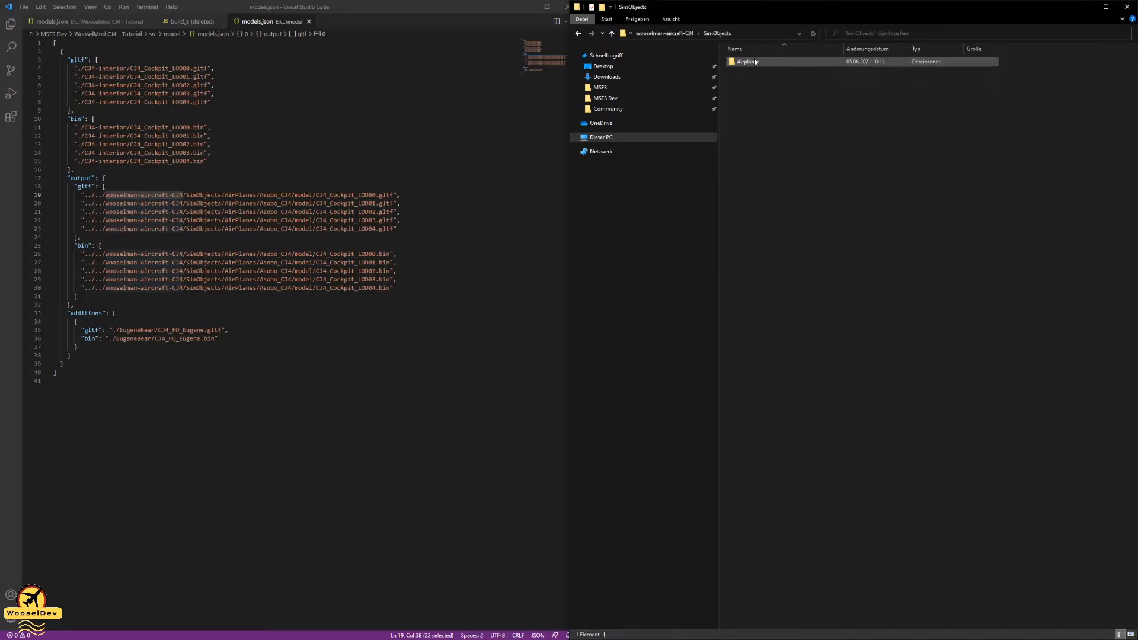
double_click(754, 62)
double_click(757, 63)
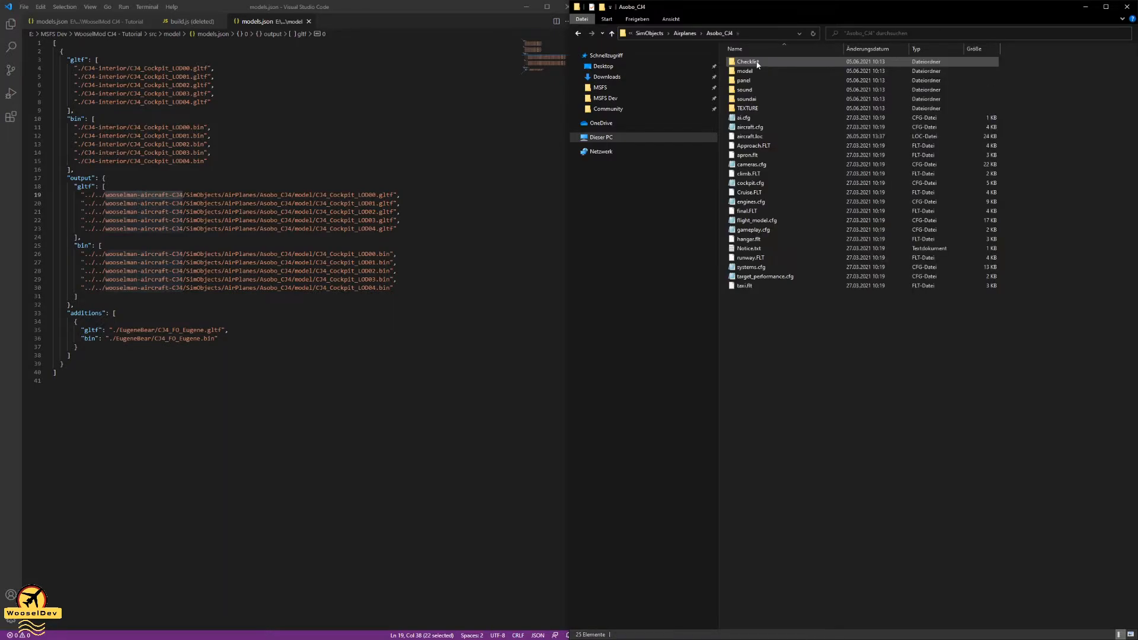
click(750, 72)
key(Delete)
click(757, 72)
key(Delete)
click(761, 73)
key(Delete)
drag(733, 90, 762, 258)
key(Delete)
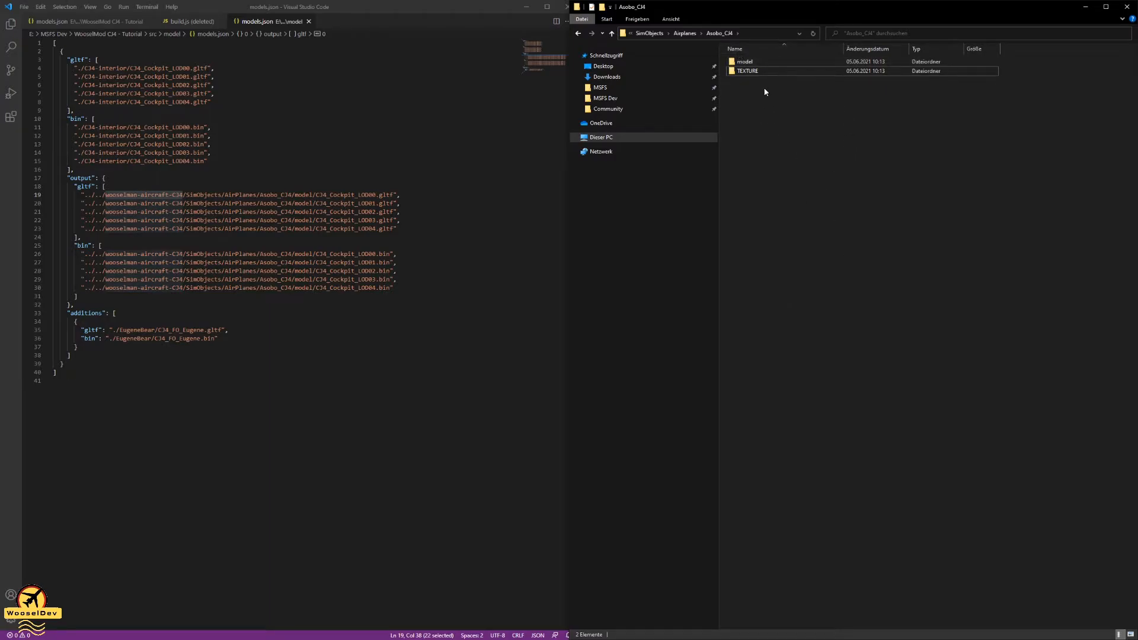
- In the model folder, delete CJ4.xml, the exterior CJ4_LOD files and model.CFG, keeping only the CJ4_Cockpit files
double_click(746, 62)
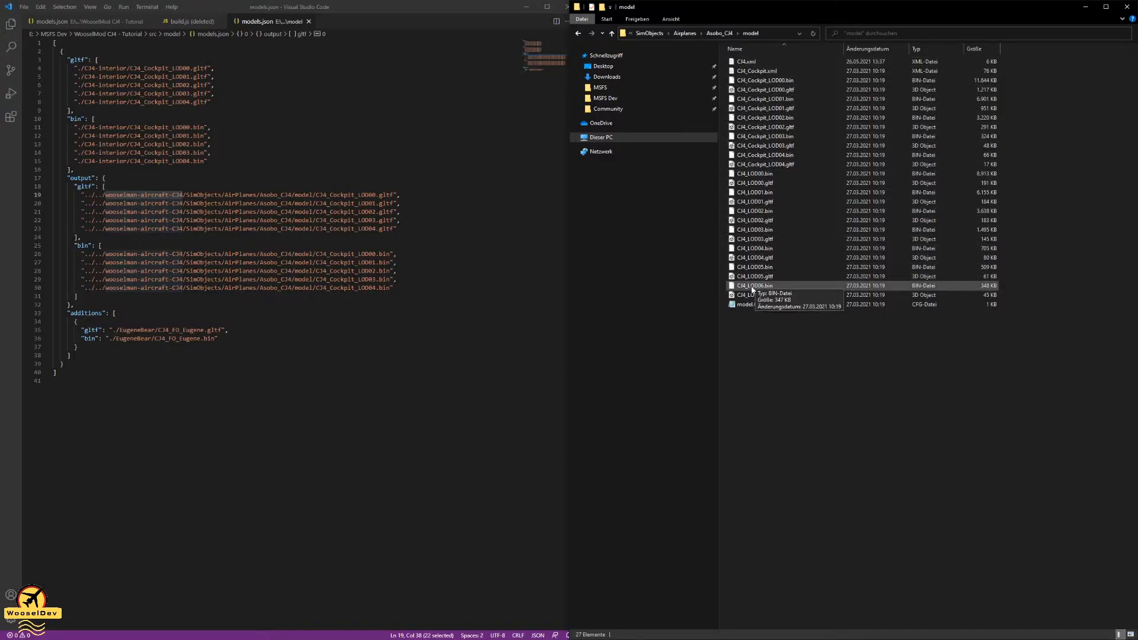
click(745, 64)
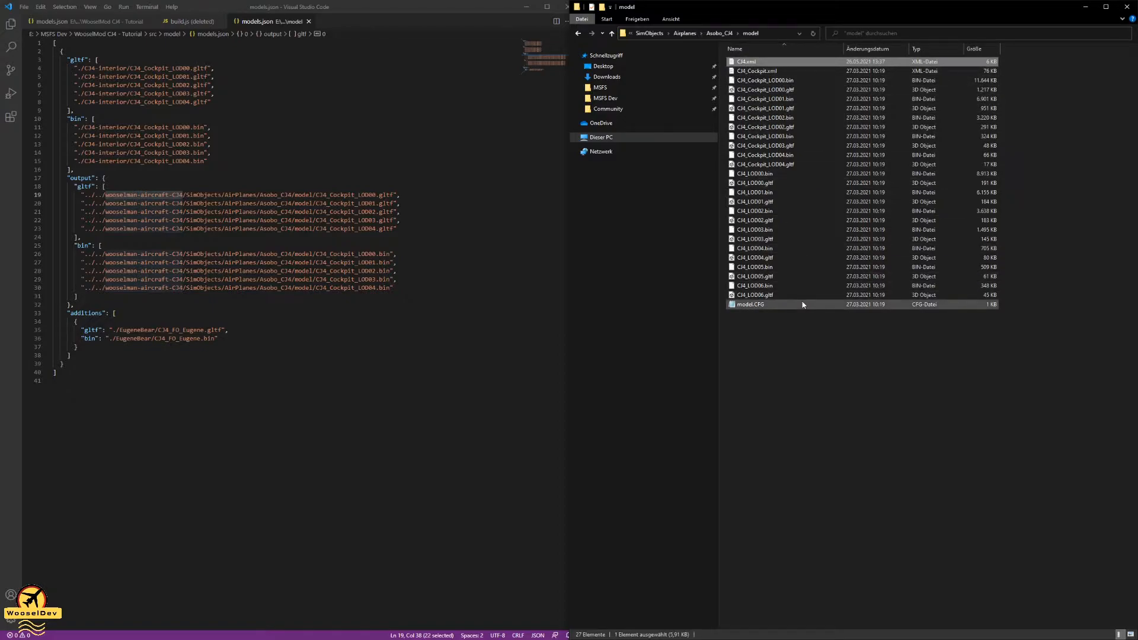
key(Delete)
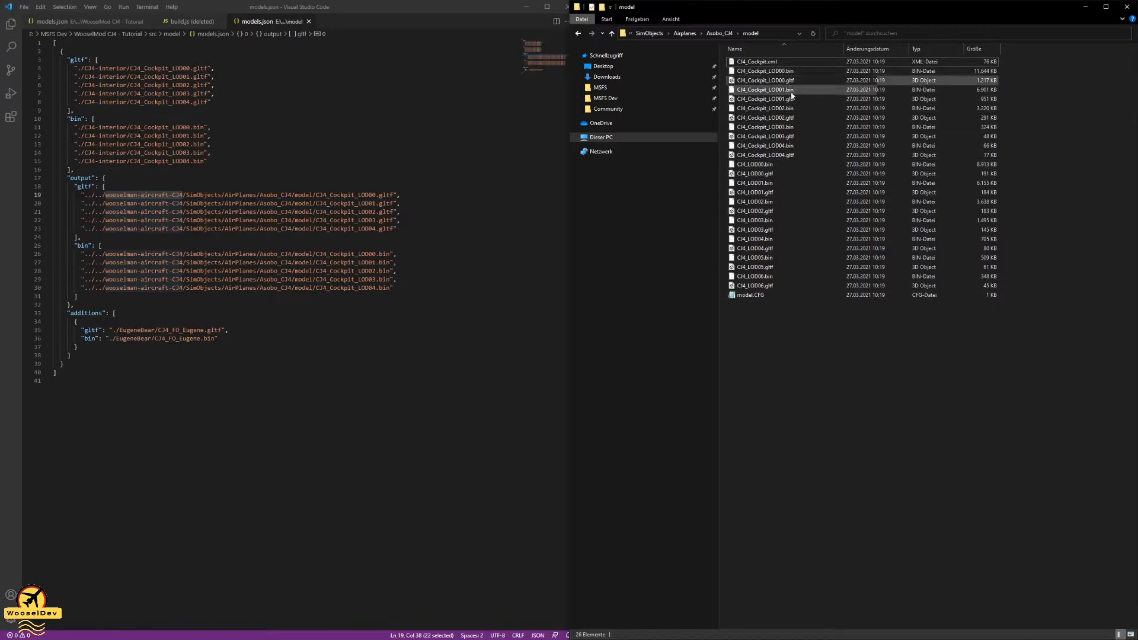
drag(725, 167, 776, 317)
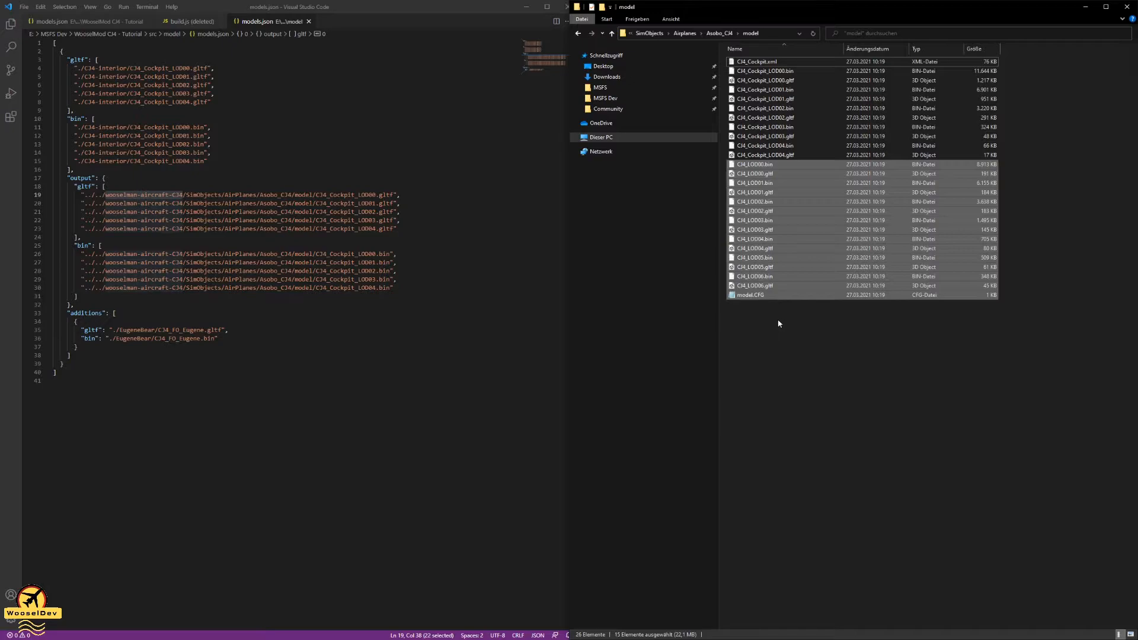
key(Delete)
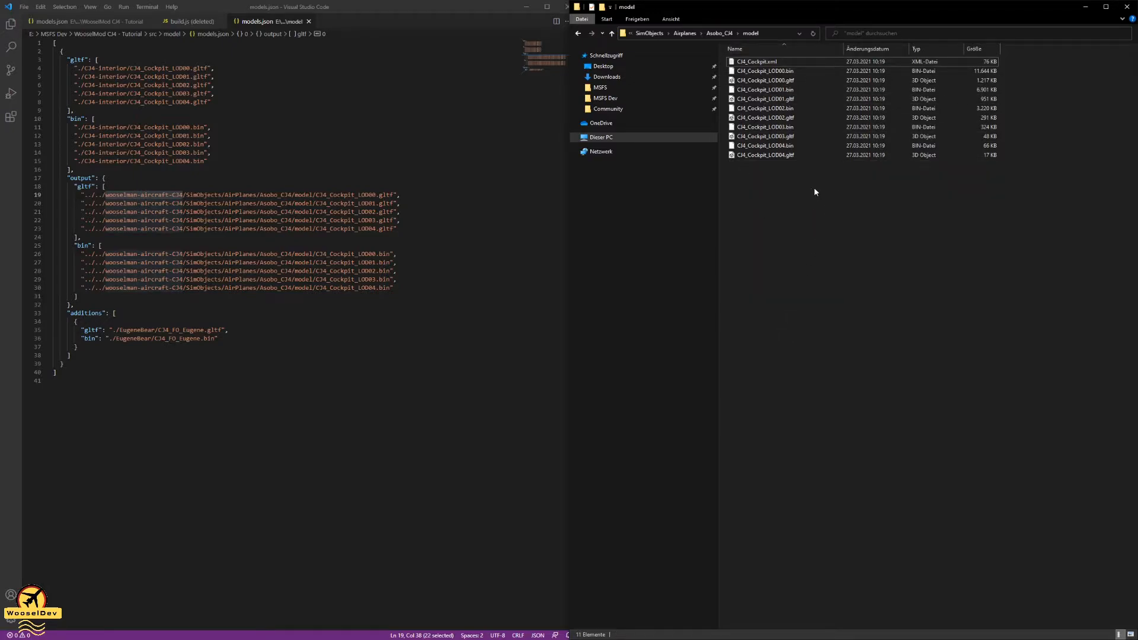
- Look through the files in the TEXTURE folder and return to the wooselman-aircraft-CJ4 folder
click(578, 33)
double_click(747, 71)
scroll(790, 341, down, 20)
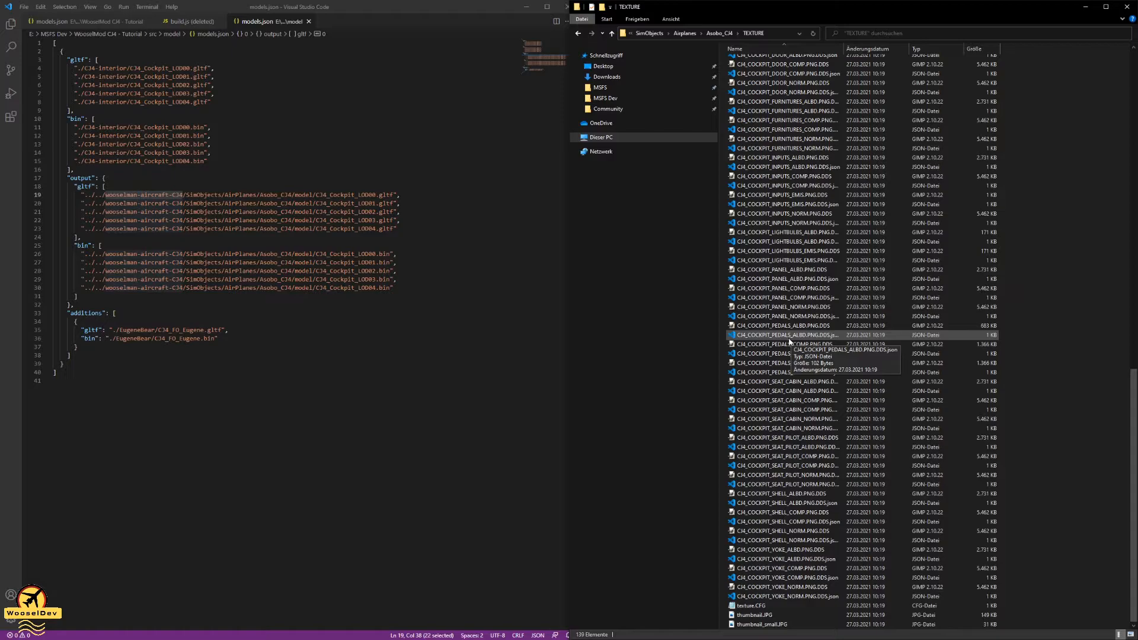
scroll(791, 340, up, 12)
scroll(791, 267, up, 10)
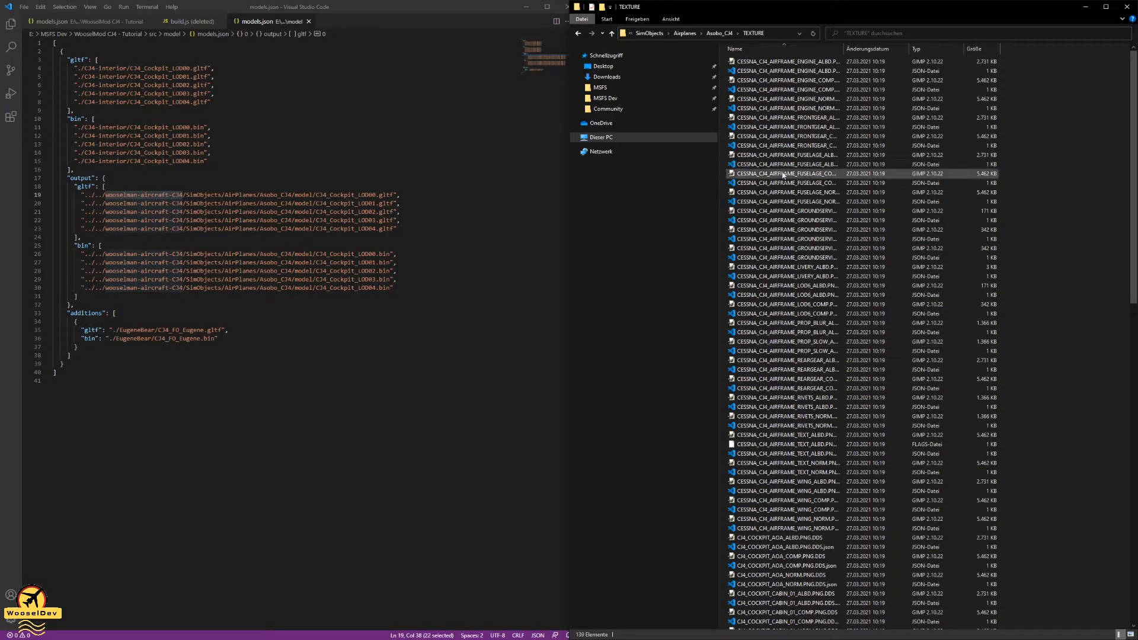
click(579, 34)
click(579, 34)
click(578, 33)
click(578, 34)
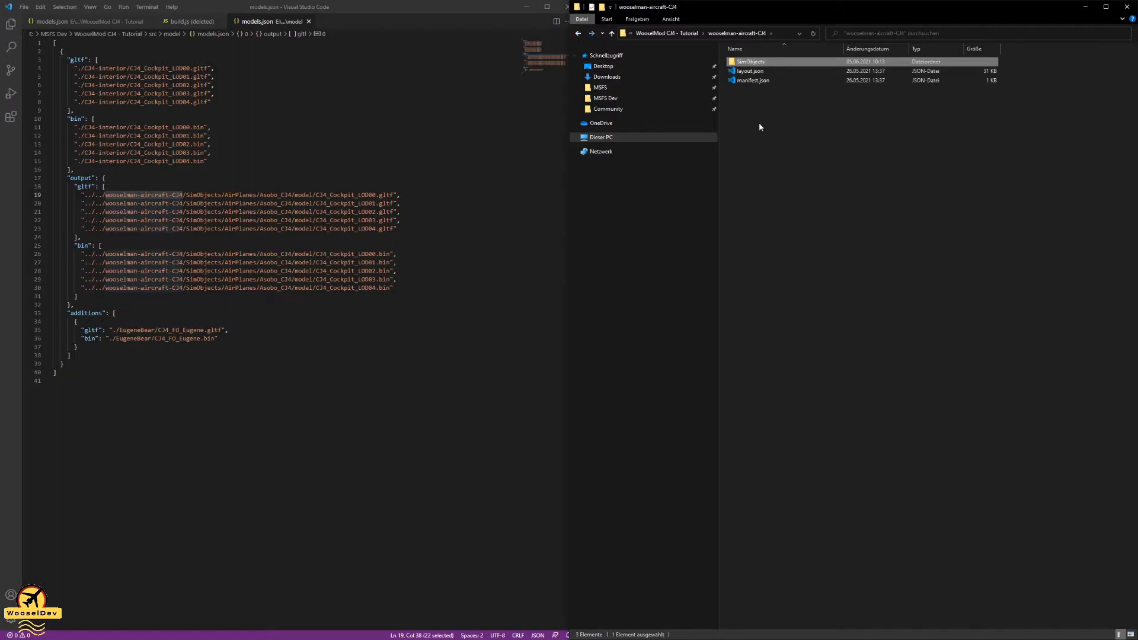
click(863, 162)
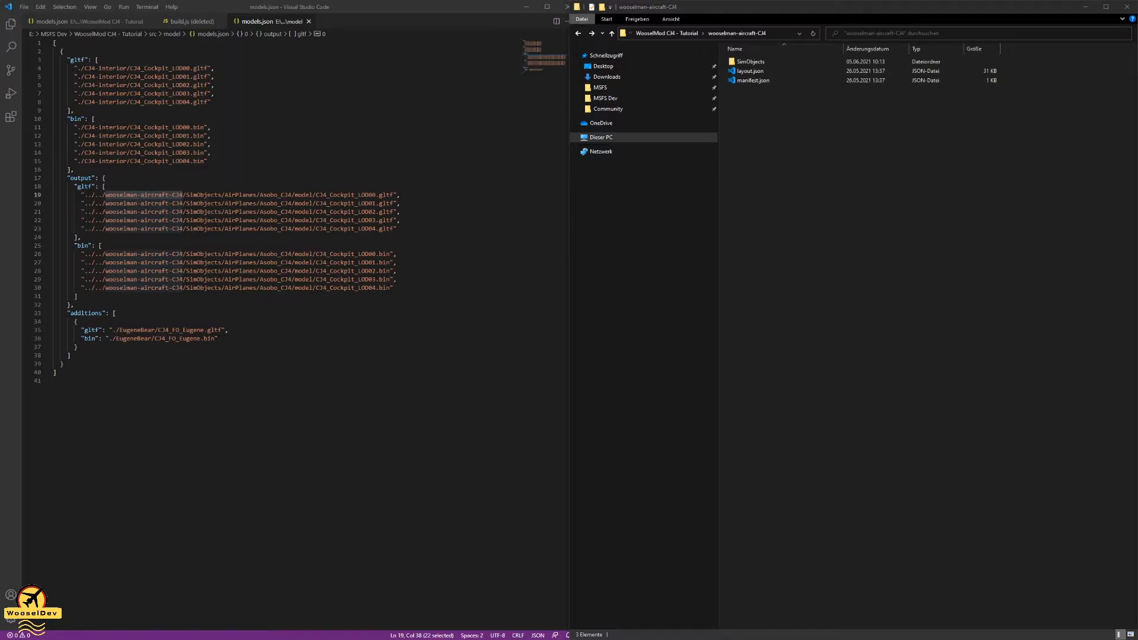
- Review the gltf and bin output paths and the EugeneBear additions entries in models.json
click(754, 148)
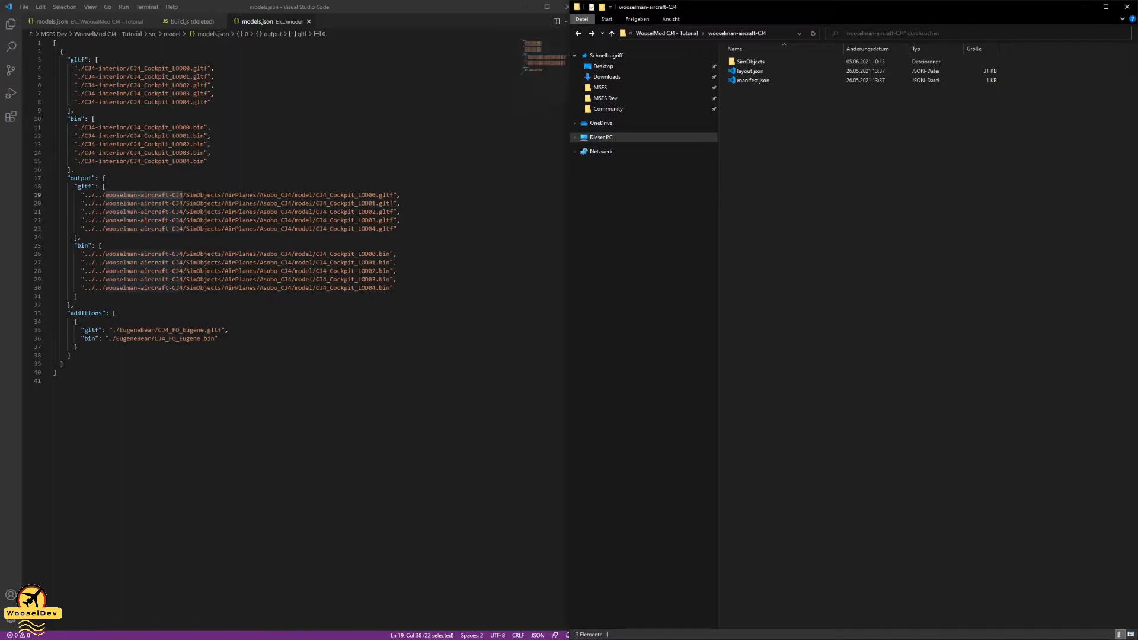
click(333, 195)
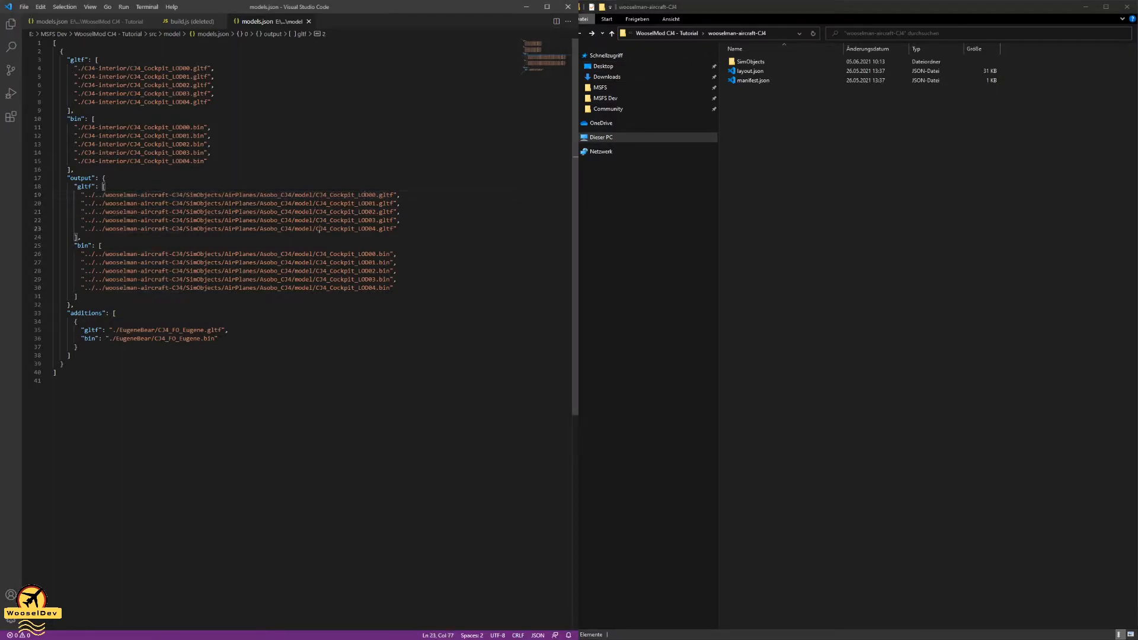
click(348, 262)
click(200, 329)
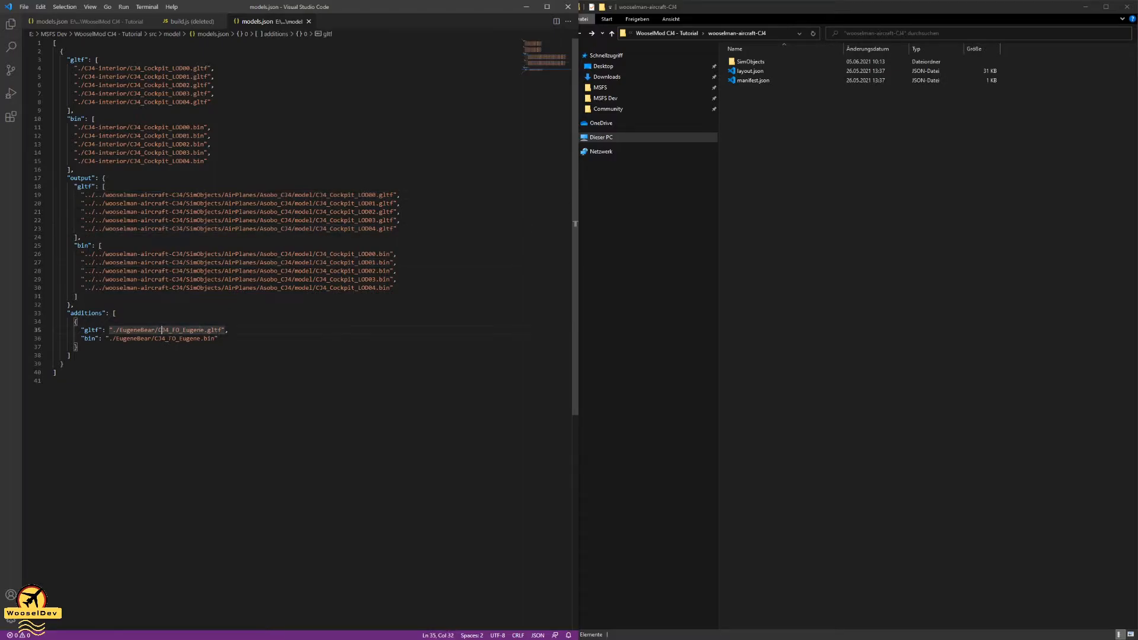
click(177, 338)
click(161, 331)
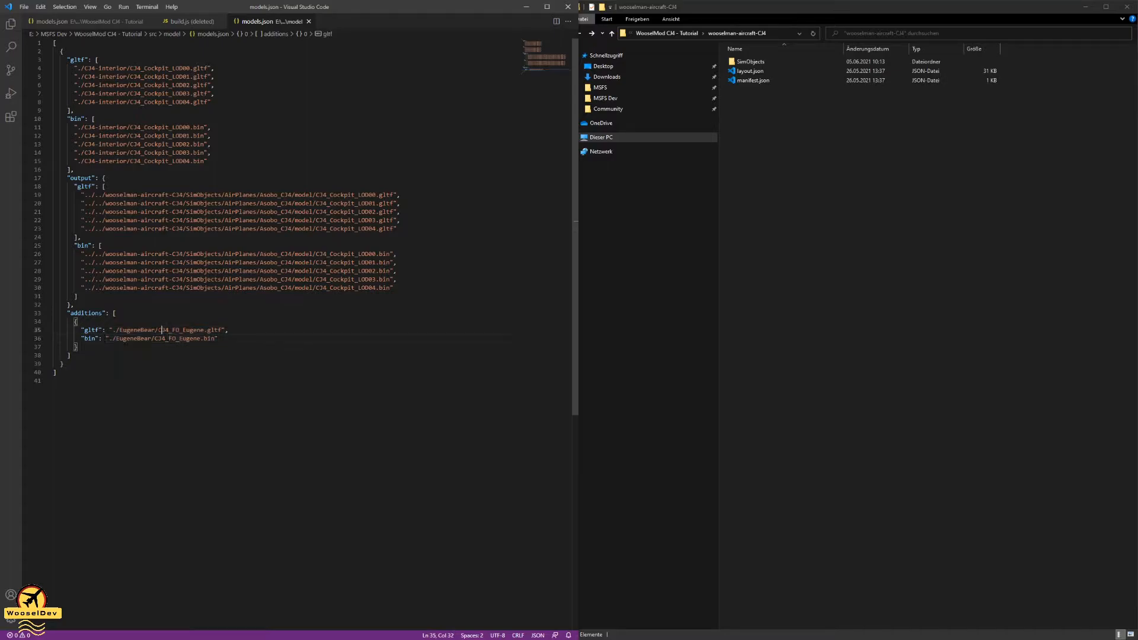
click(172, 339)
click(166, 331)
click(177, 347)
click(183, 339)
click(166, 331)
drag(159, 331, 221, 330)
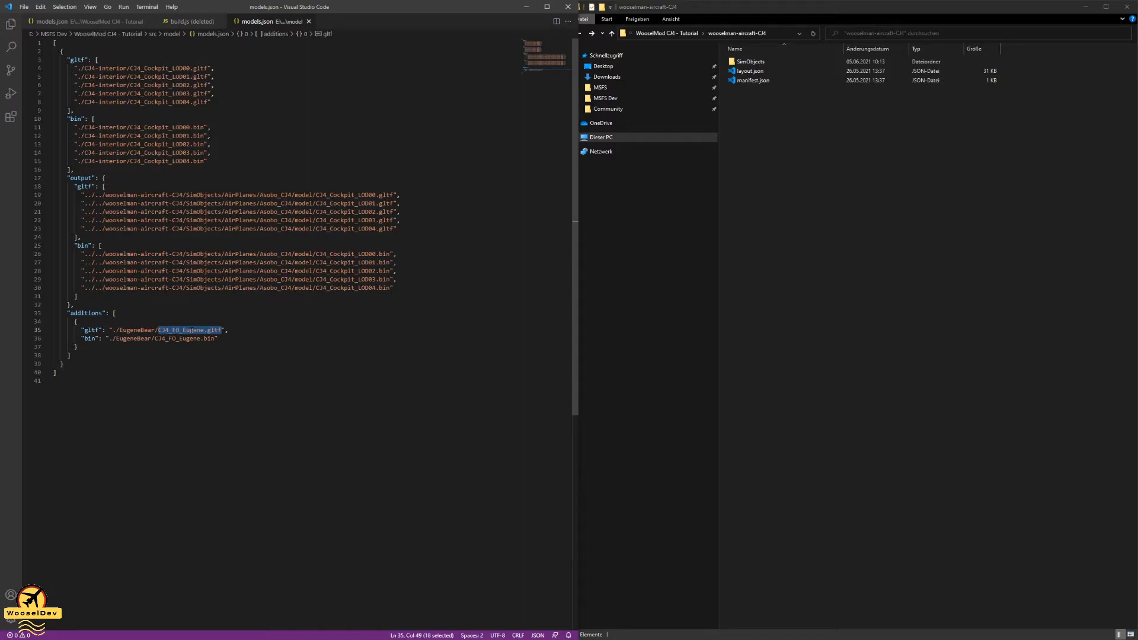
click(198, 339)
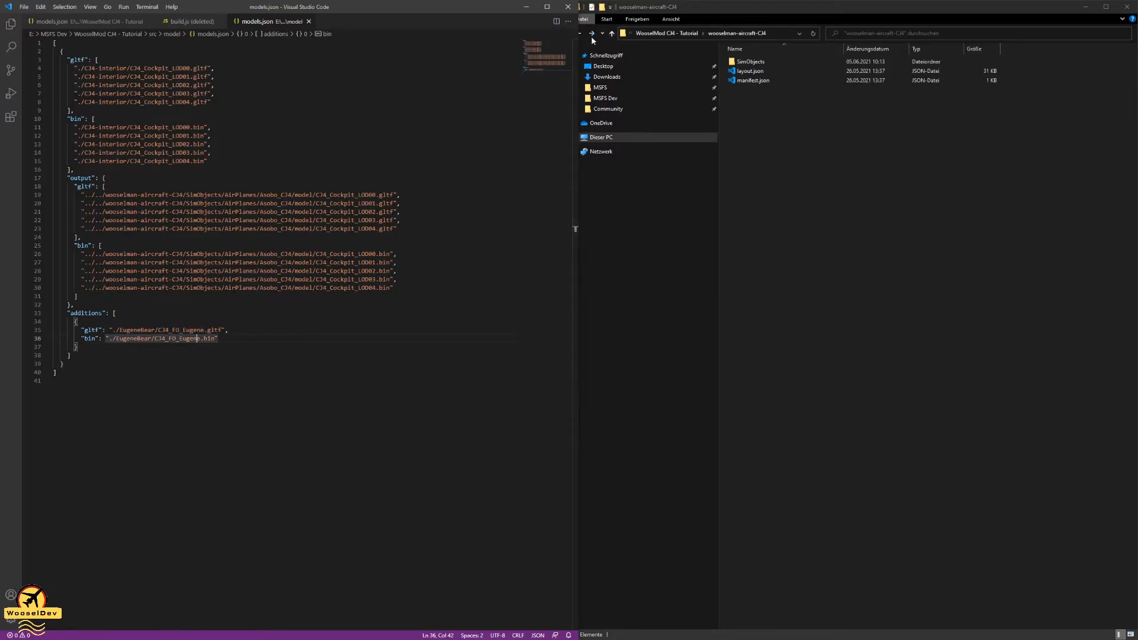
- Check the contents of the EugeneBear folder inside src > model and return to the project folders
click(612, 34)
double_click(743, 62)
double_click(746, 62)
double_click(753, 71)
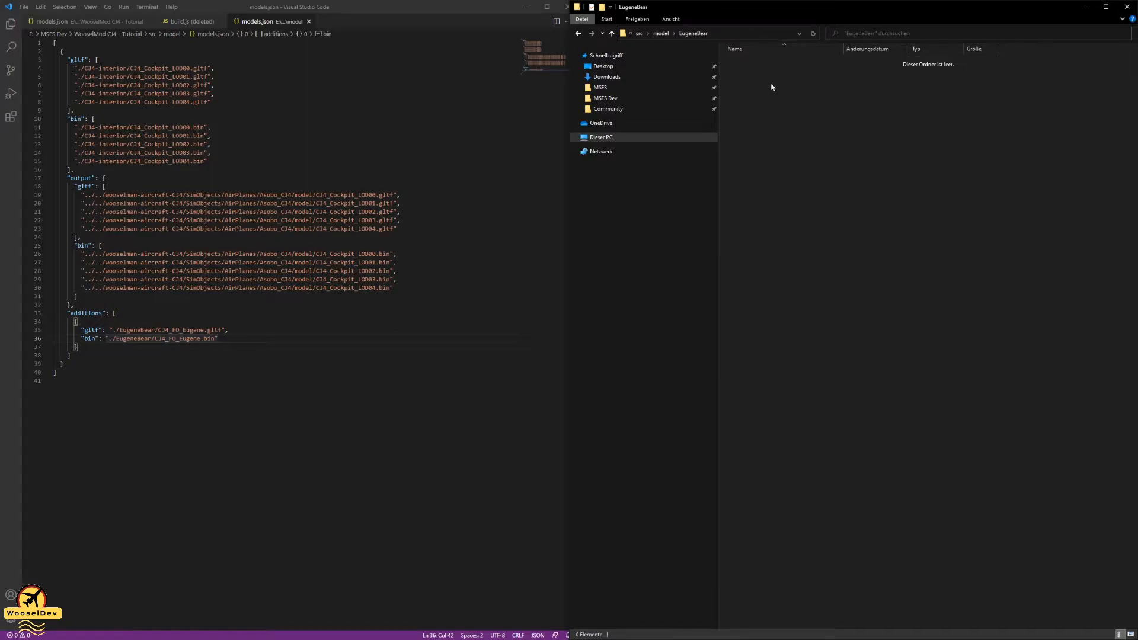
click(579, 33)
click(579, 34)
click(580, 34)
click(579, 33)
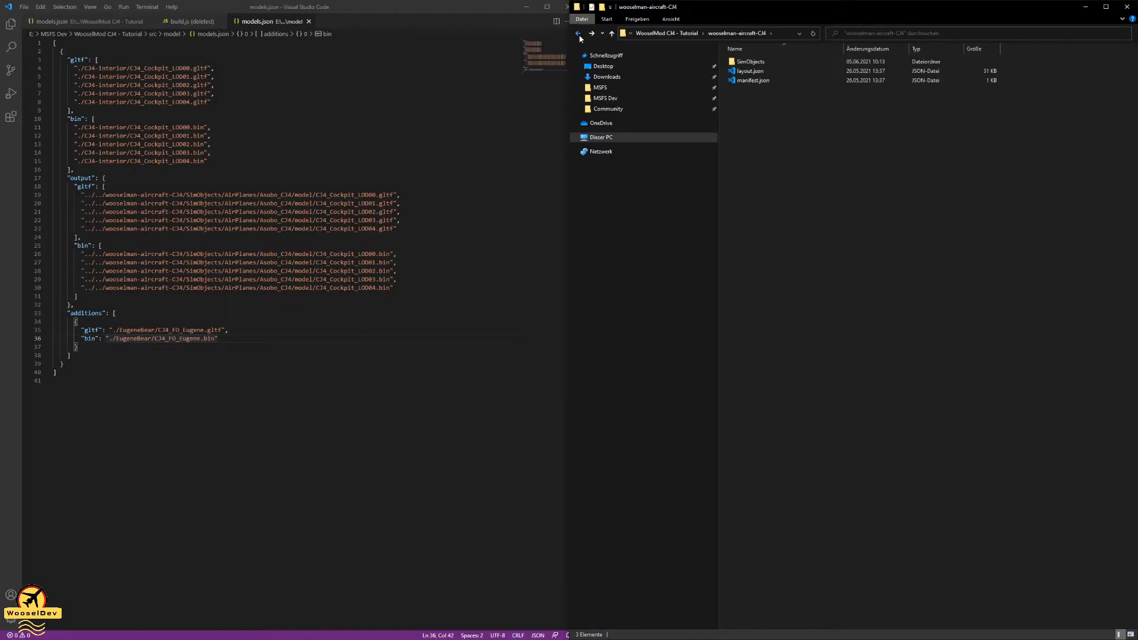
click(580, 33)
click(827, 150)
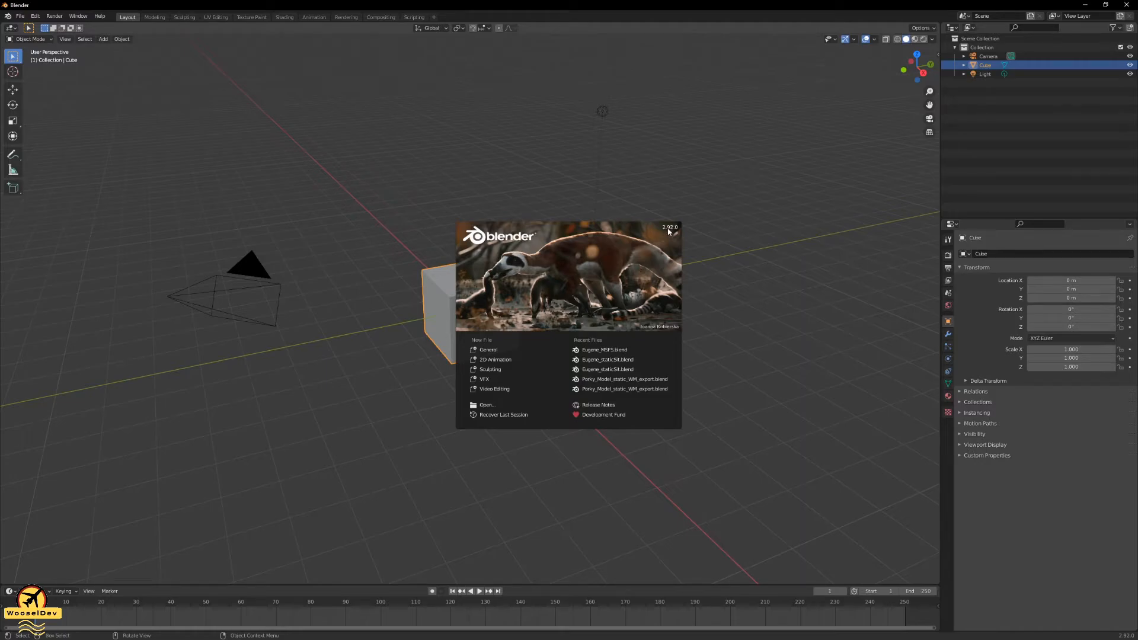
- Switch to Blender, dismiss the startup splash and open the add-on preferences, moving their window clear of the screen corner
click(728, 185)
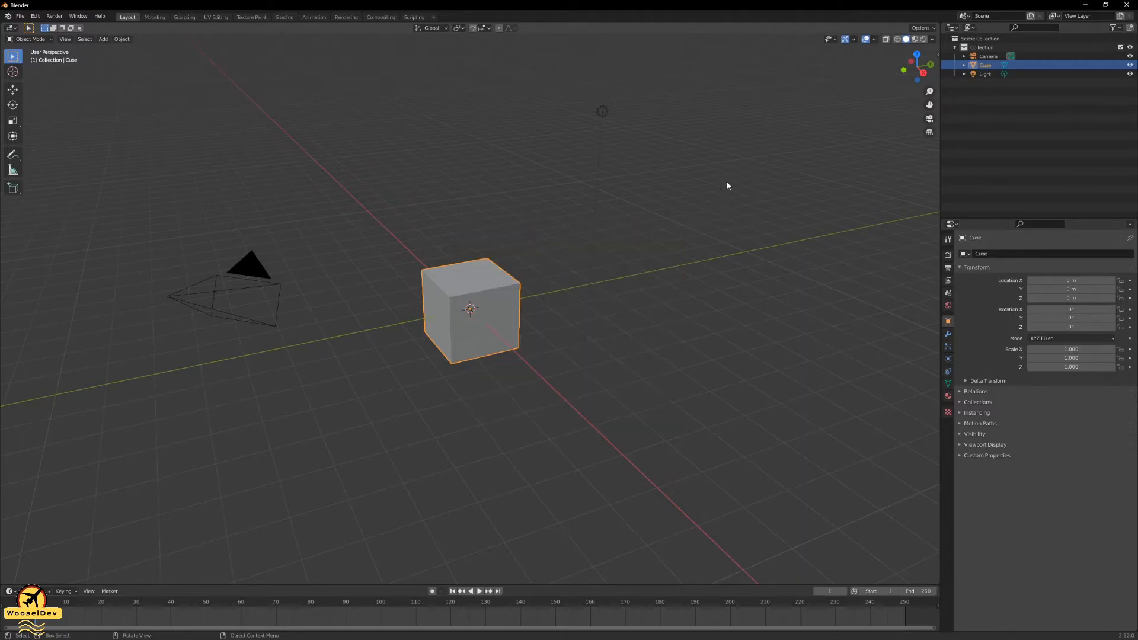
click(397, 92)
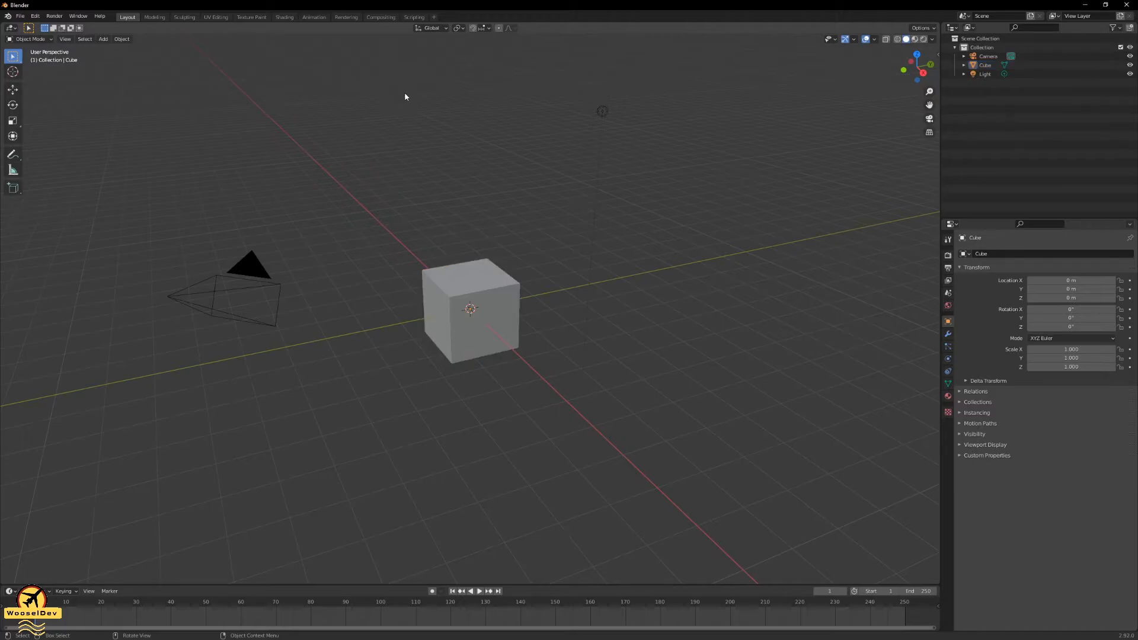
click(37, 18)
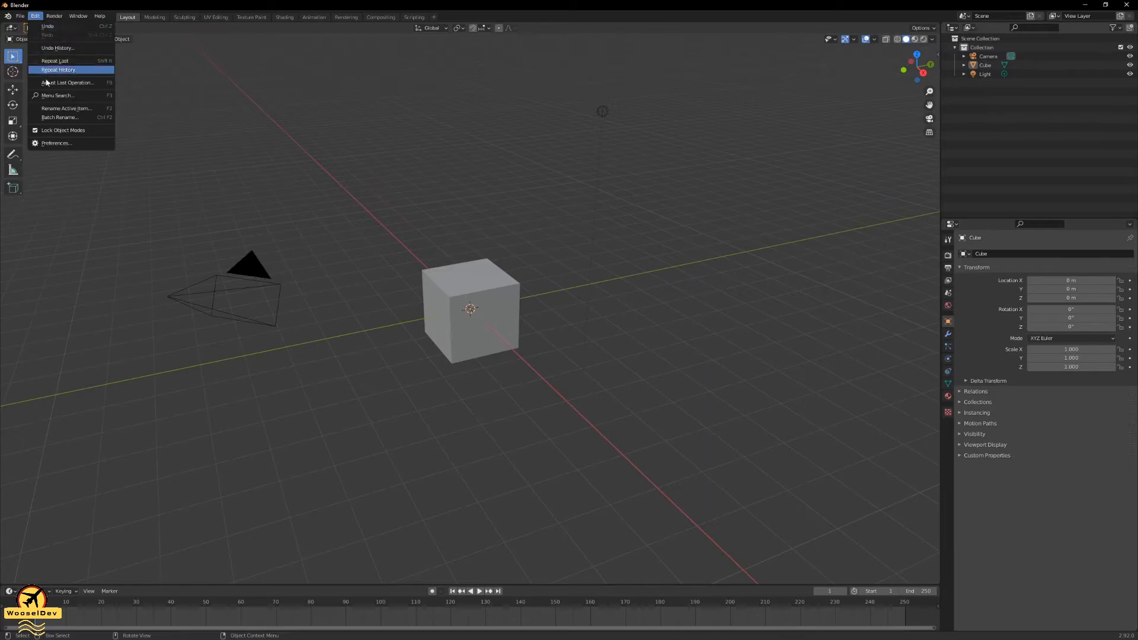
click(57, 143)
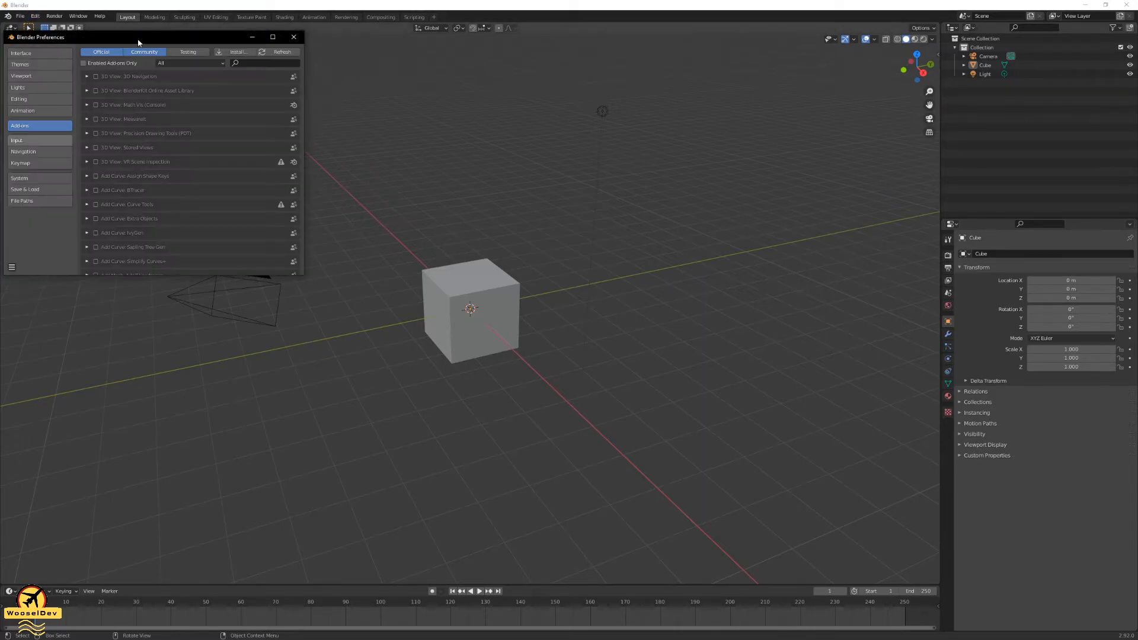
drag(166, 37, 334, 61)
- Search the add-ons for msfs and expand the glTF 2.0 format for MSFS add-on to examine its details and preferences
click(438, 87)
text(msfs)
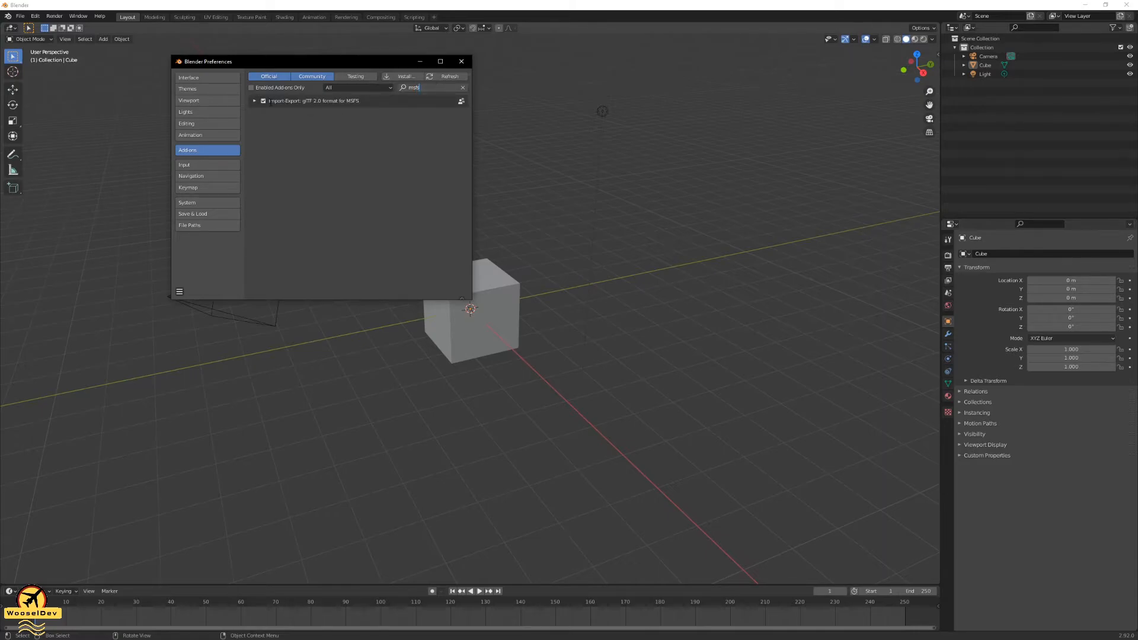
key(Return)
click(255, 101)
scroll(299, 222, down, 2)
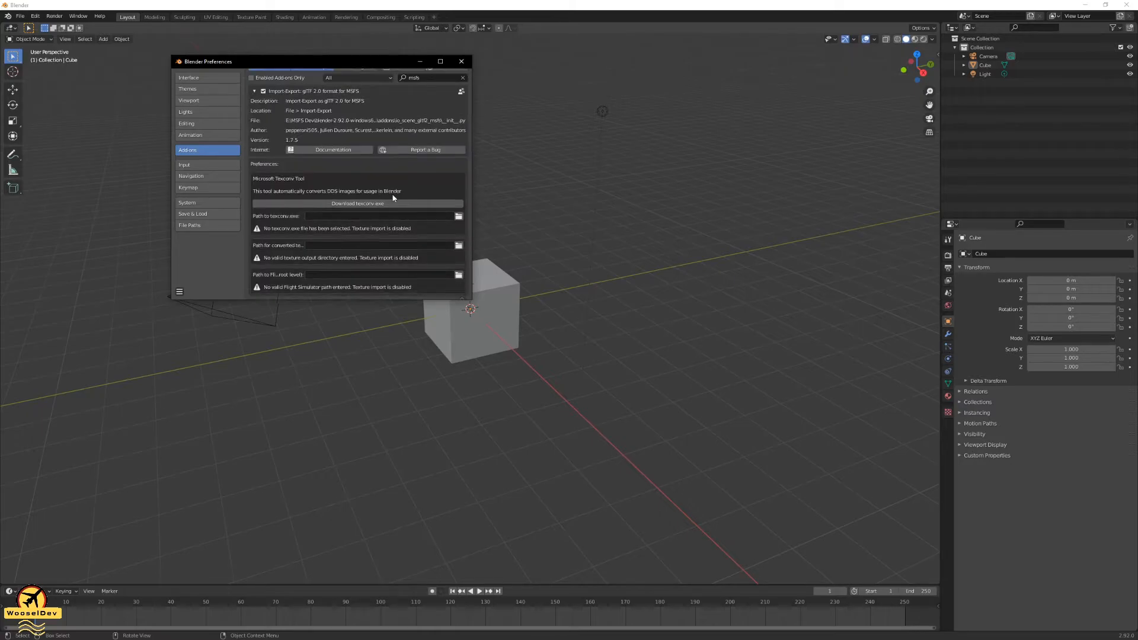
scroll(312, 226, up, 2)
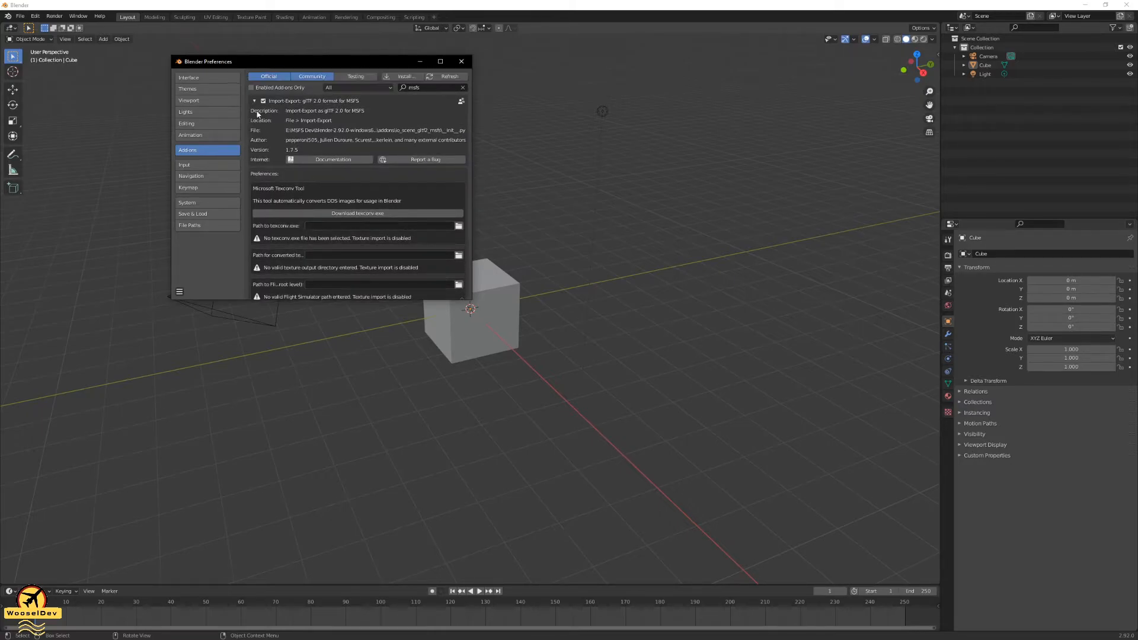
- Close the preferences and open Eugene_MSFS.blend from the Eugene Bear folder without saving the current scene
click(255, 101)
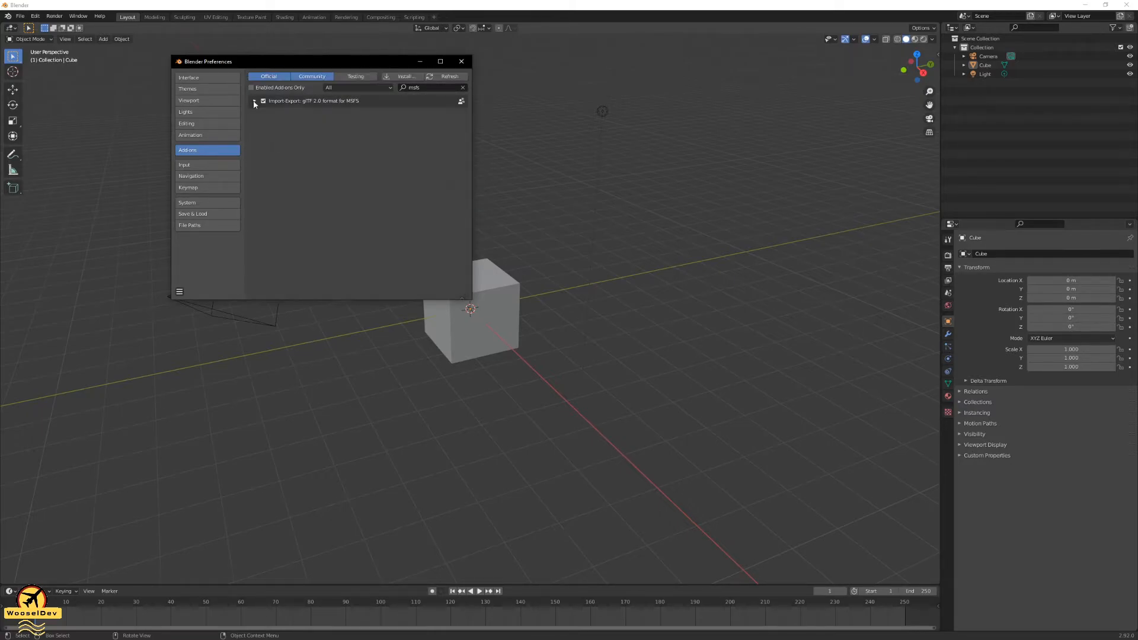
click(463, 62)
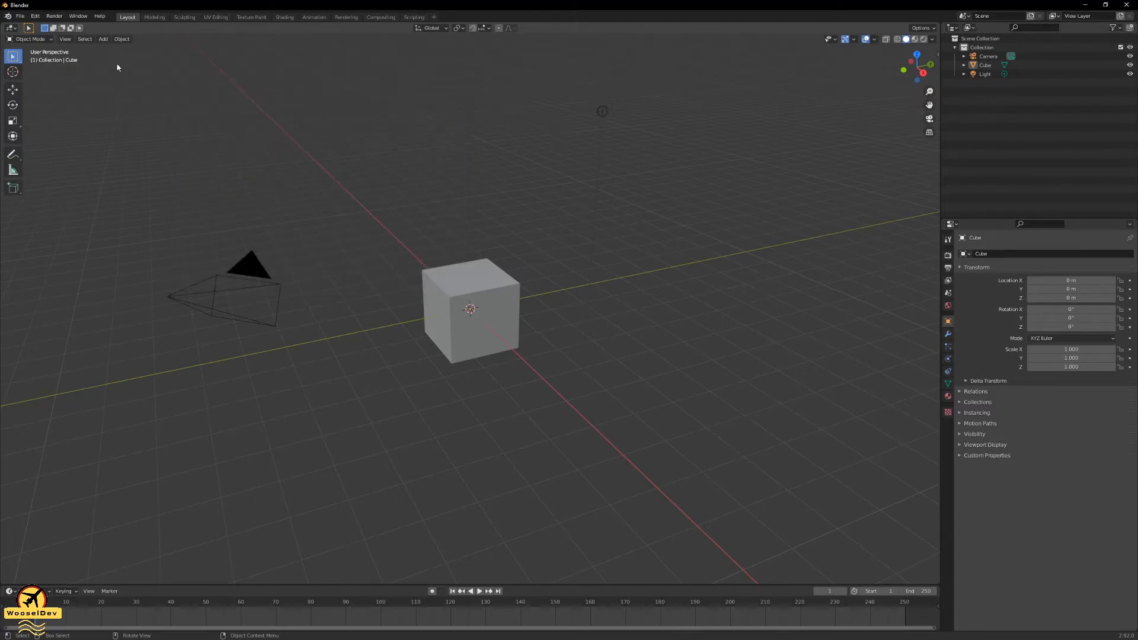
click(20, 16)
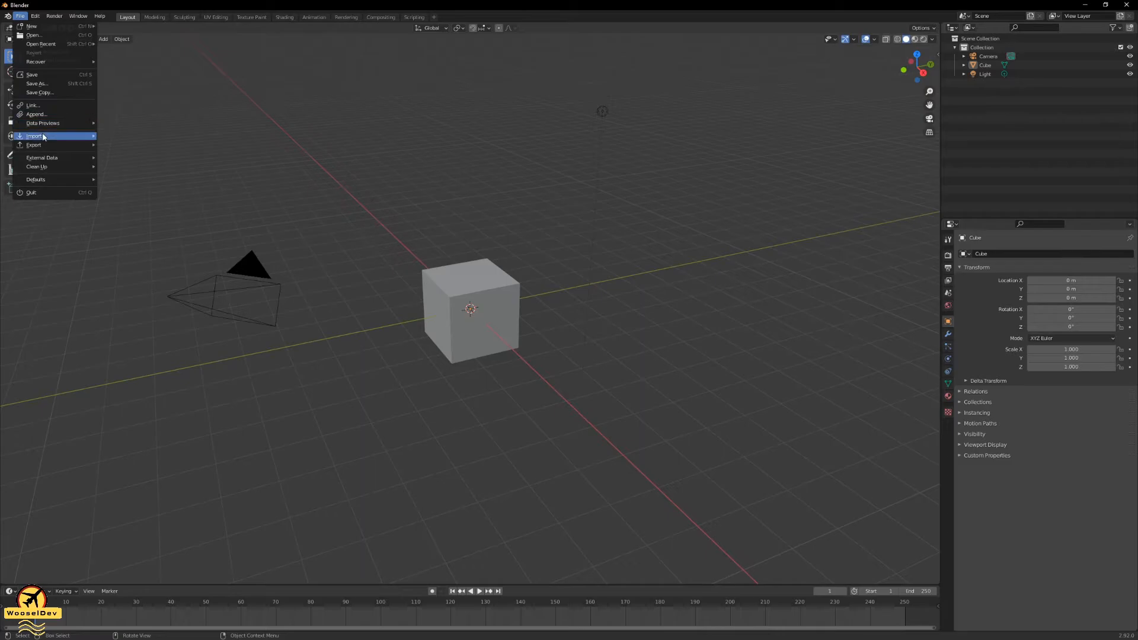
click(39, 35)
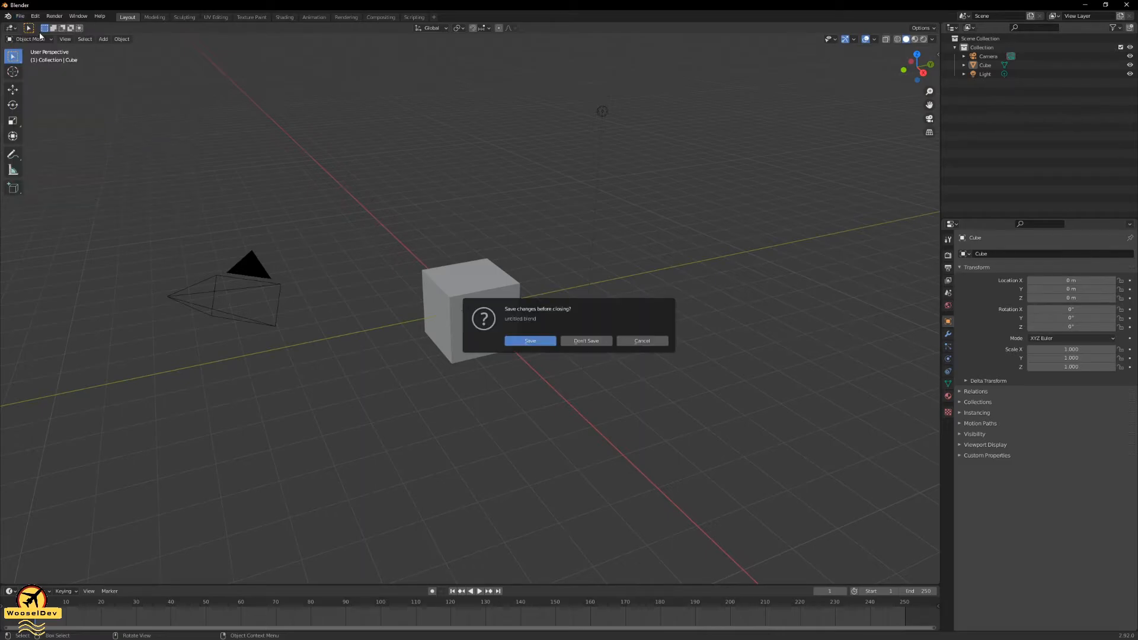
click(586, 341)
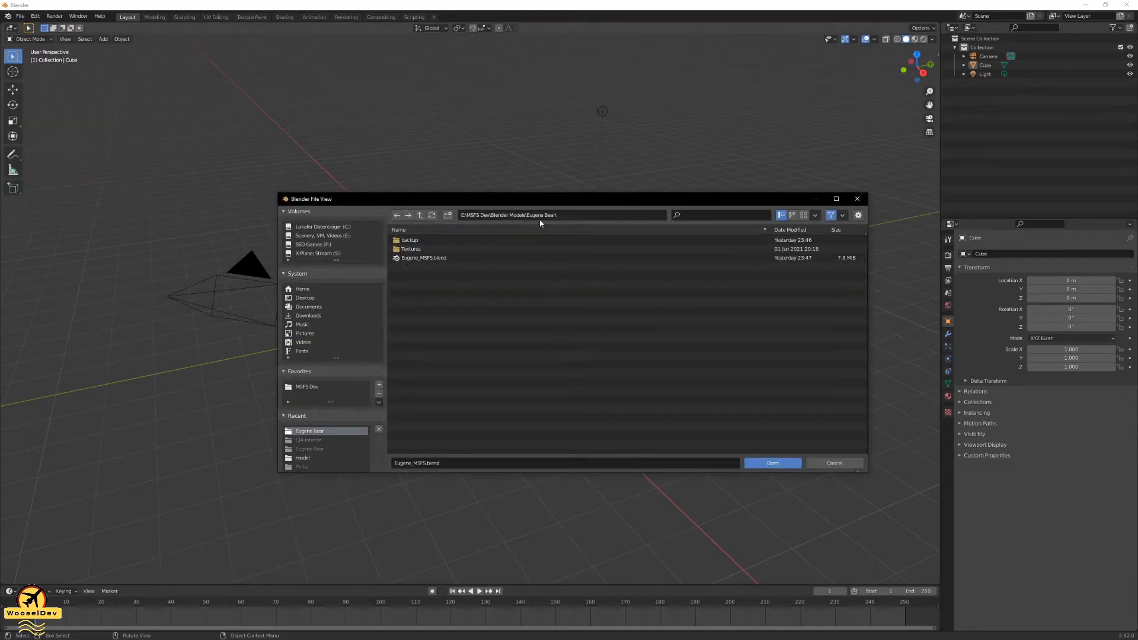
click(407, 261)
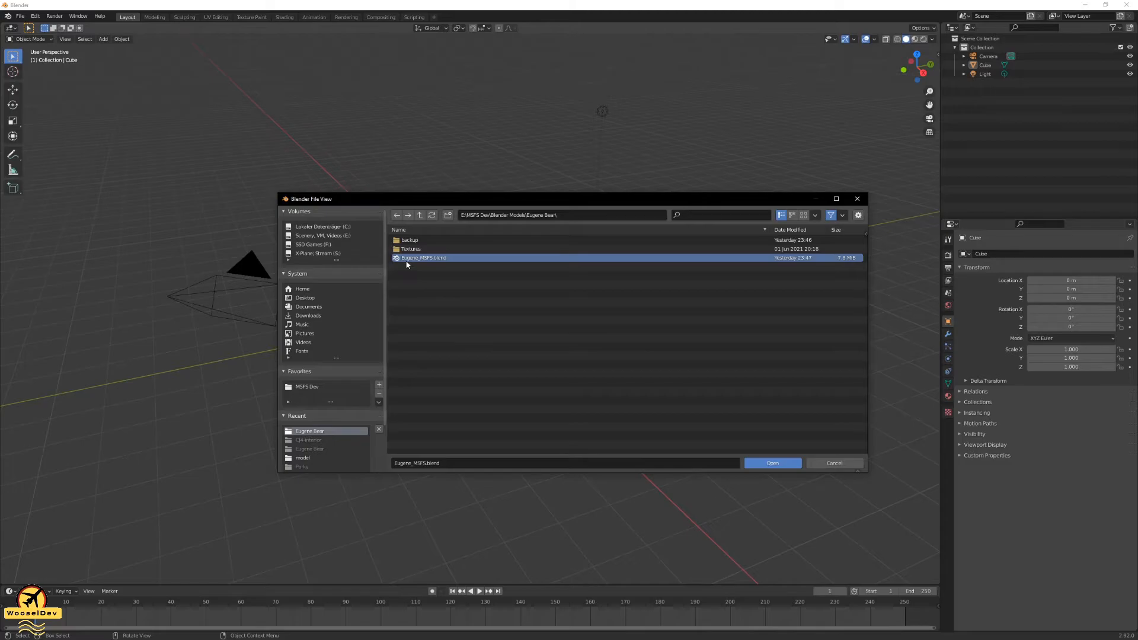
click(770, 463)
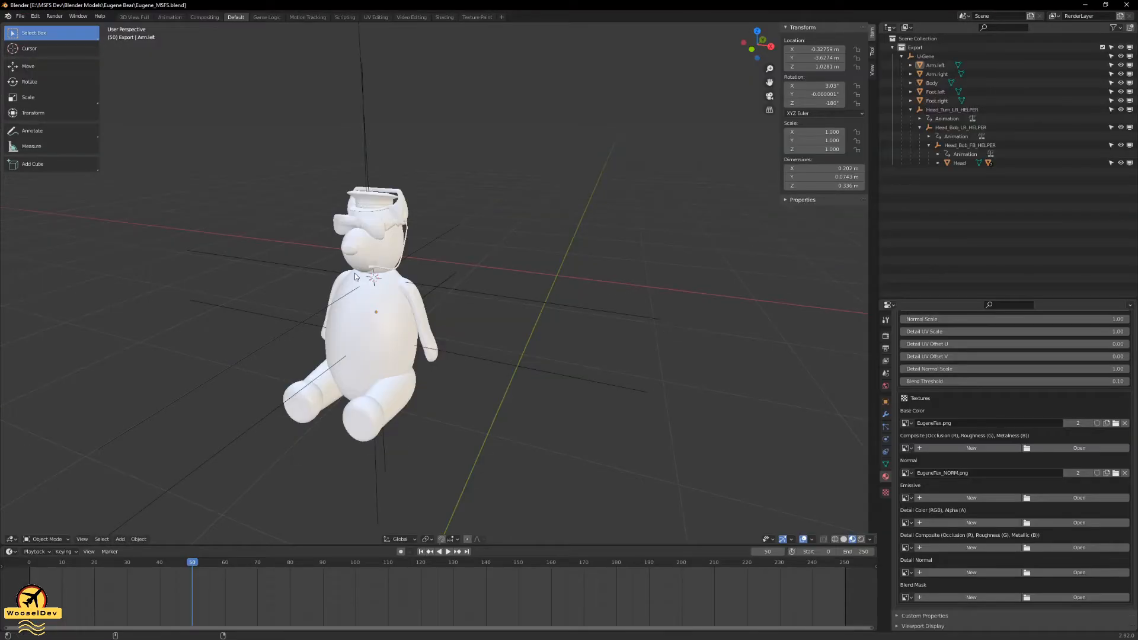
- Inspect the bear from several angles and check the location, rotation and scale of its body
middle_drag(249, 232, 226, 213)
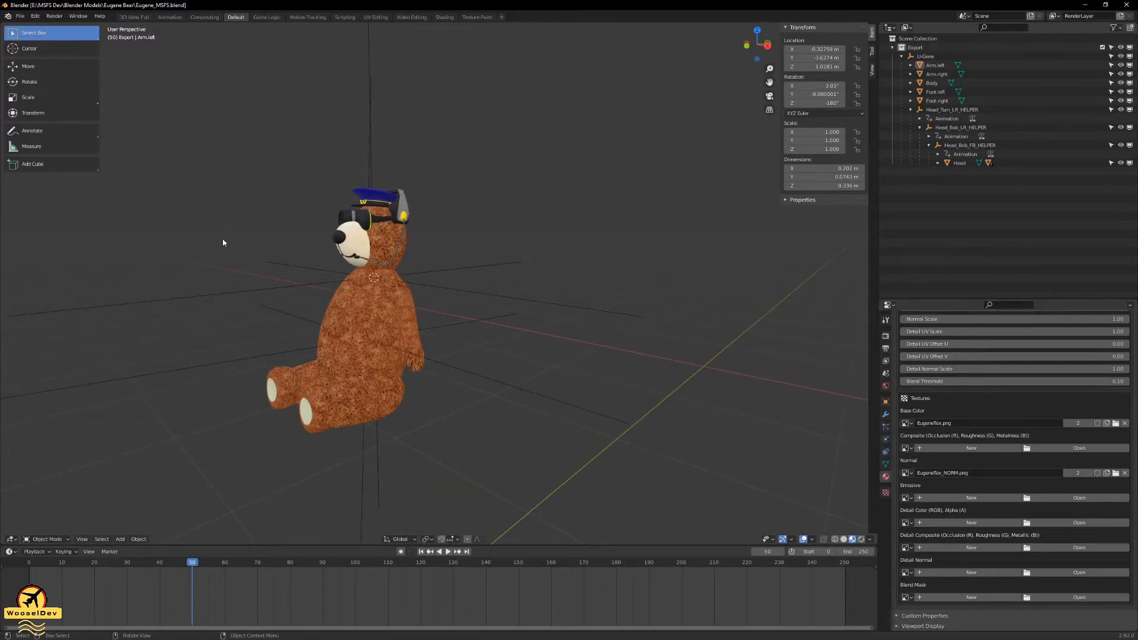
middle_drag(427, 259, 450, 280)
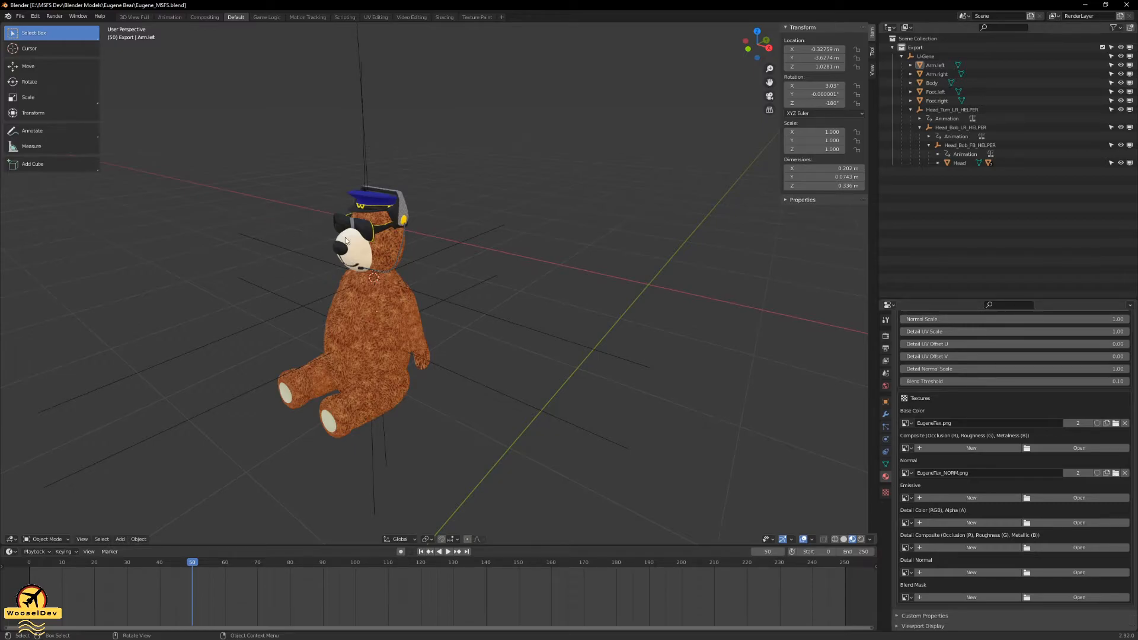
middle_drag(262, 347, 393, 301)
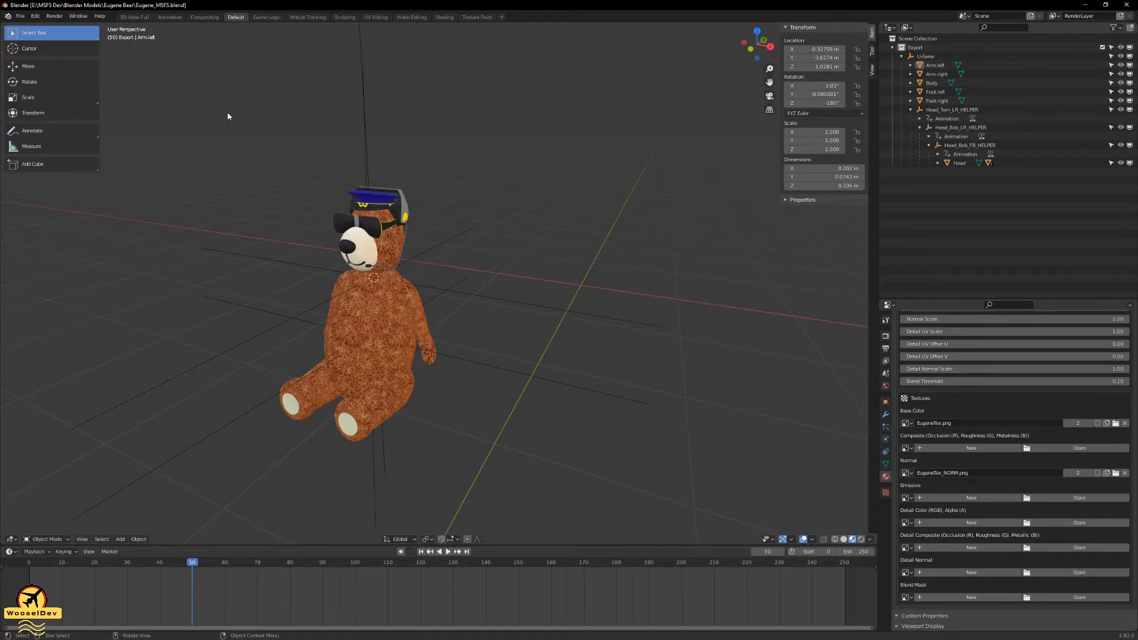
middle_drag(237, 120, 312, 292)
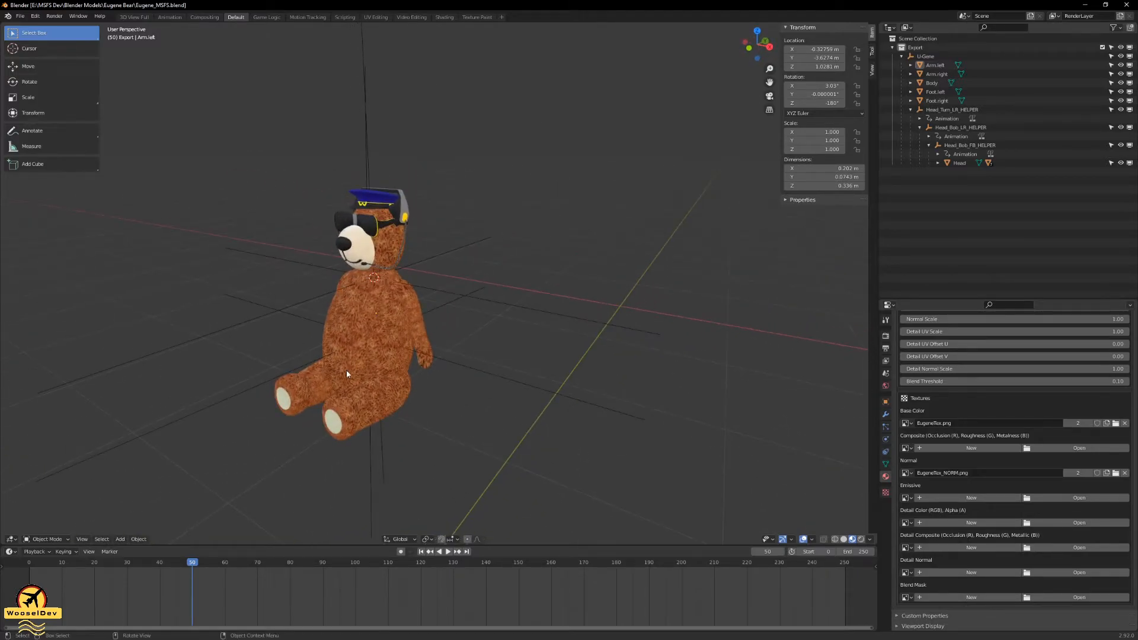
click(368, 308)
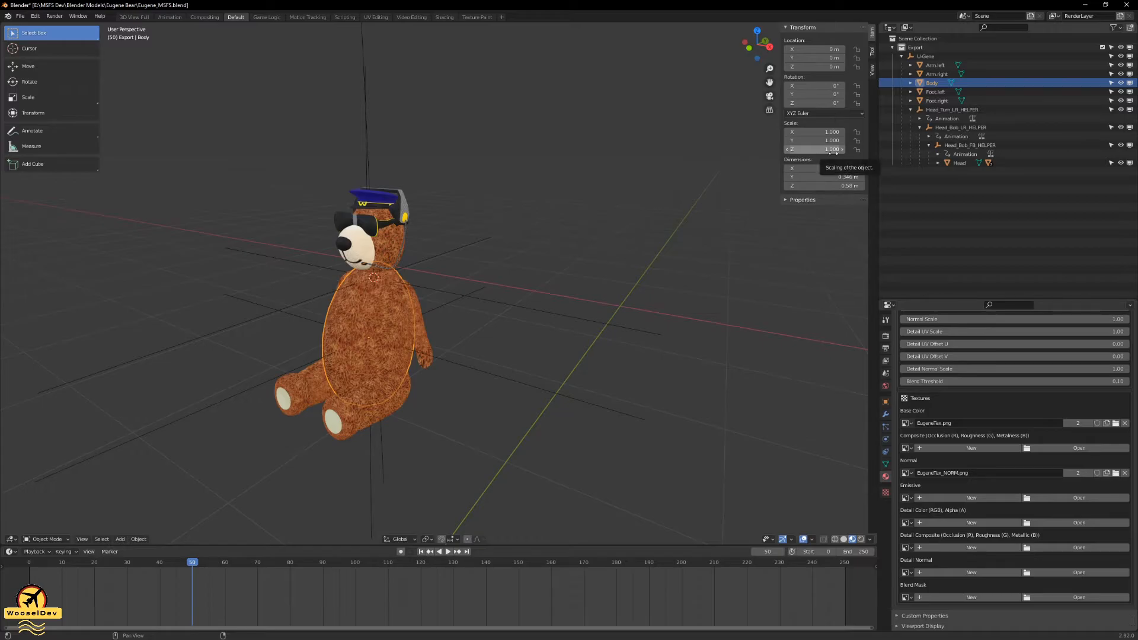
click(513, 220)
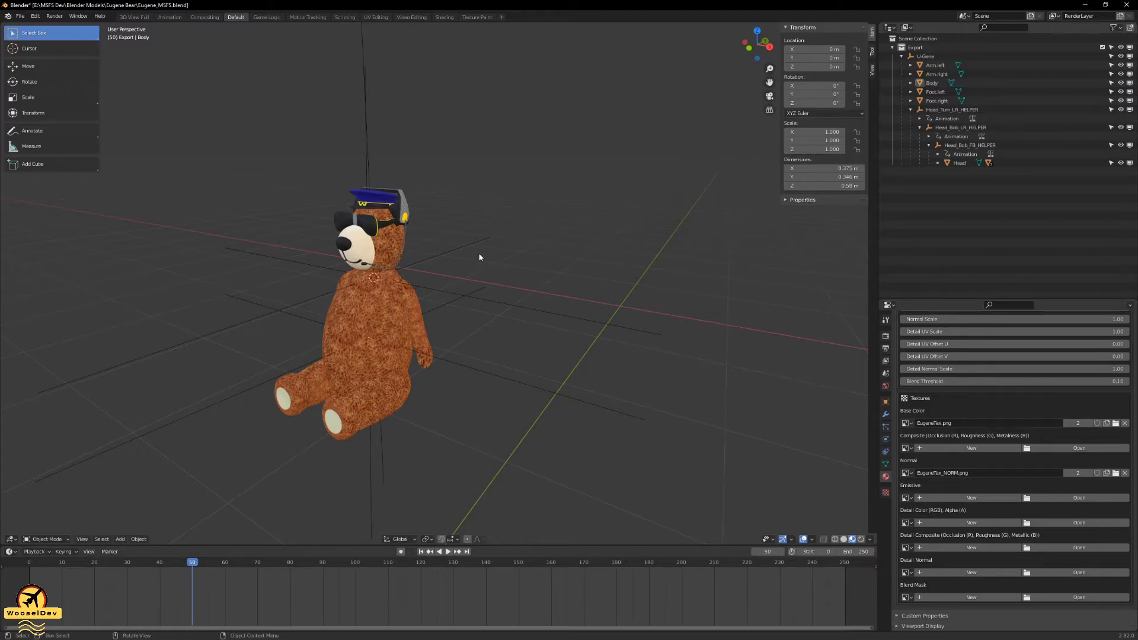
- Try applying all transforms to the bear's body and to the complete selection of bear parts
click(389, 316)
key(ctrl+a)
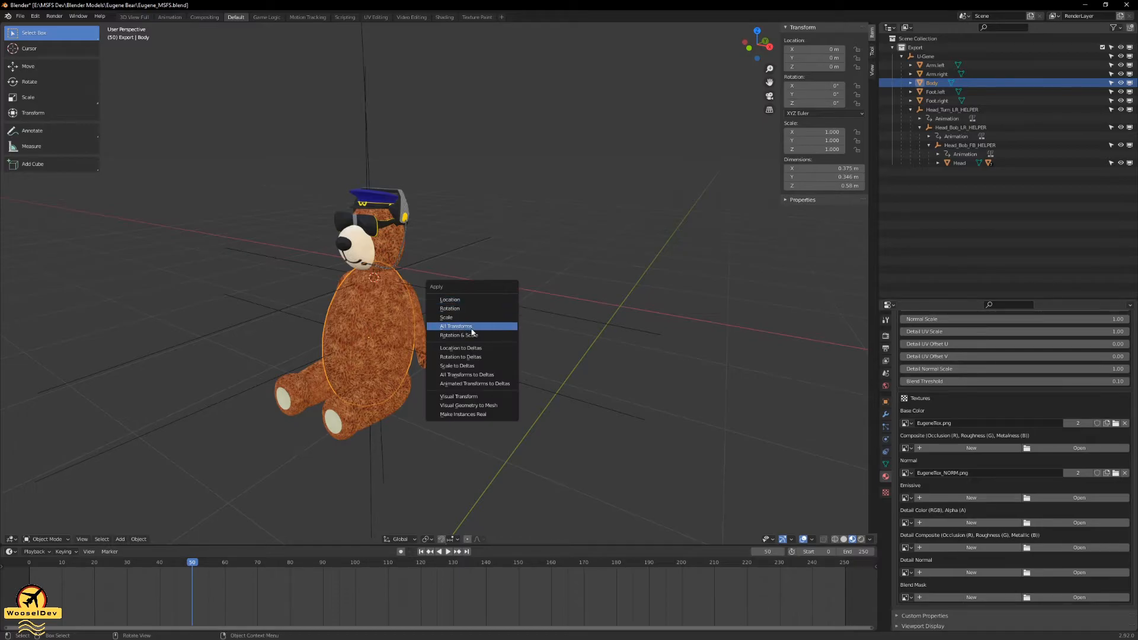
click(455, 327)
click(570, 188)
drag(487, 135, 194, 496)
key(ctrl+a)
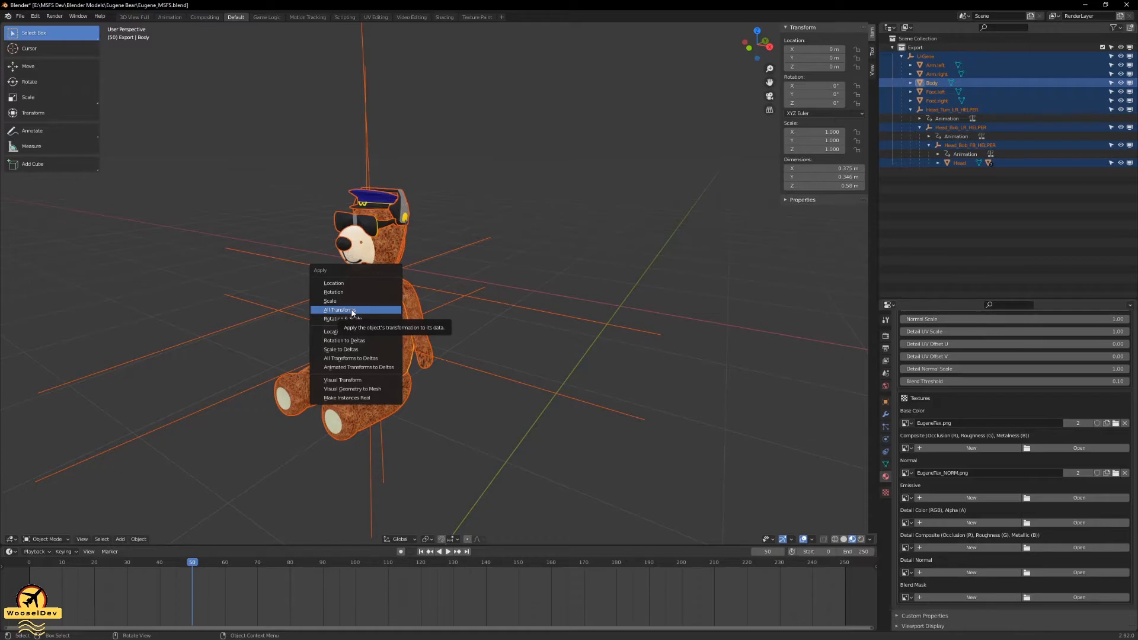
click(352, 312)
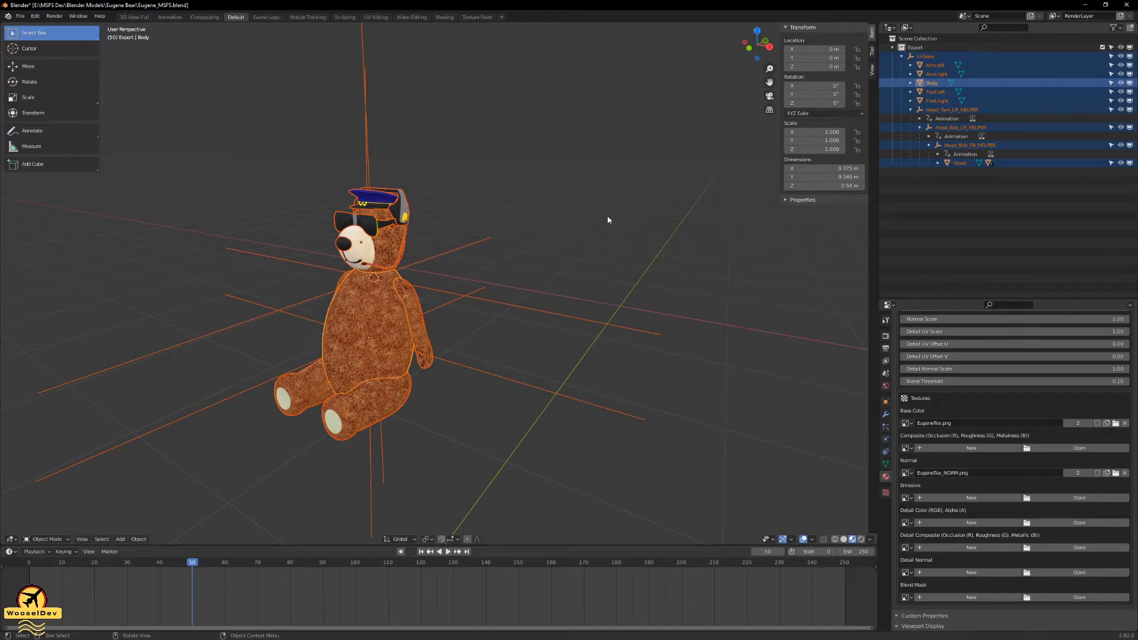
click(610, 215)
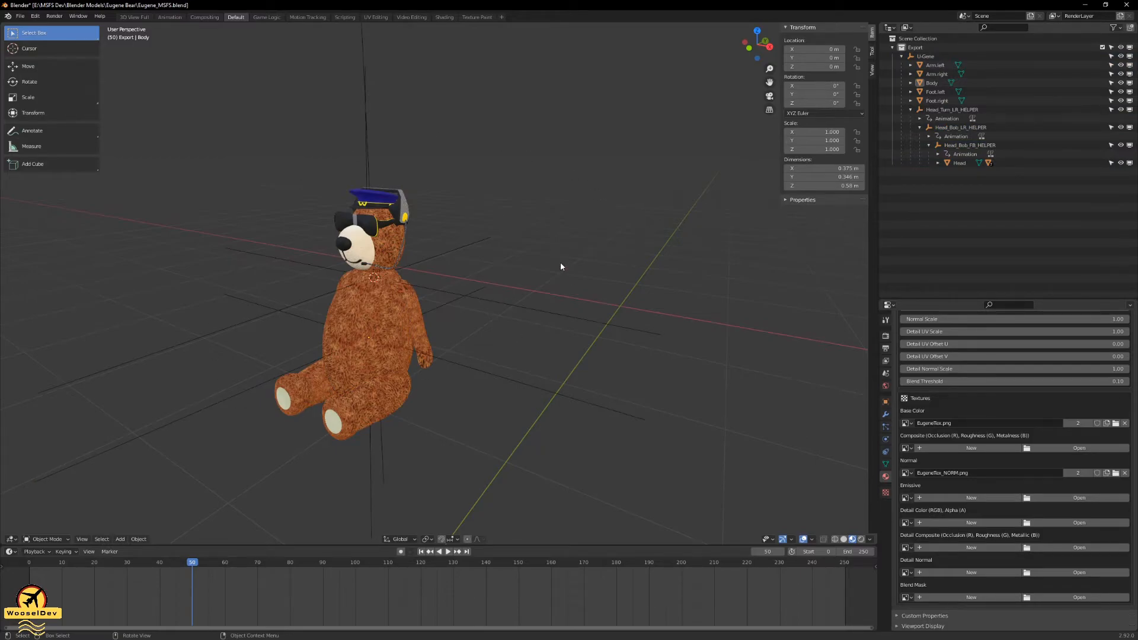
- Import CJ4_Cockpit_LOD00.gltf as glTF 2.0 for MSFS from the CJ4-interior model folder of the WooselMod CJ4 - Tutorial project
mouse_move(561, 213)
middle_down()
mouse_move(453, 173)
mouse_move(364, 165)
mouse_move(550, 197)
middle_up()
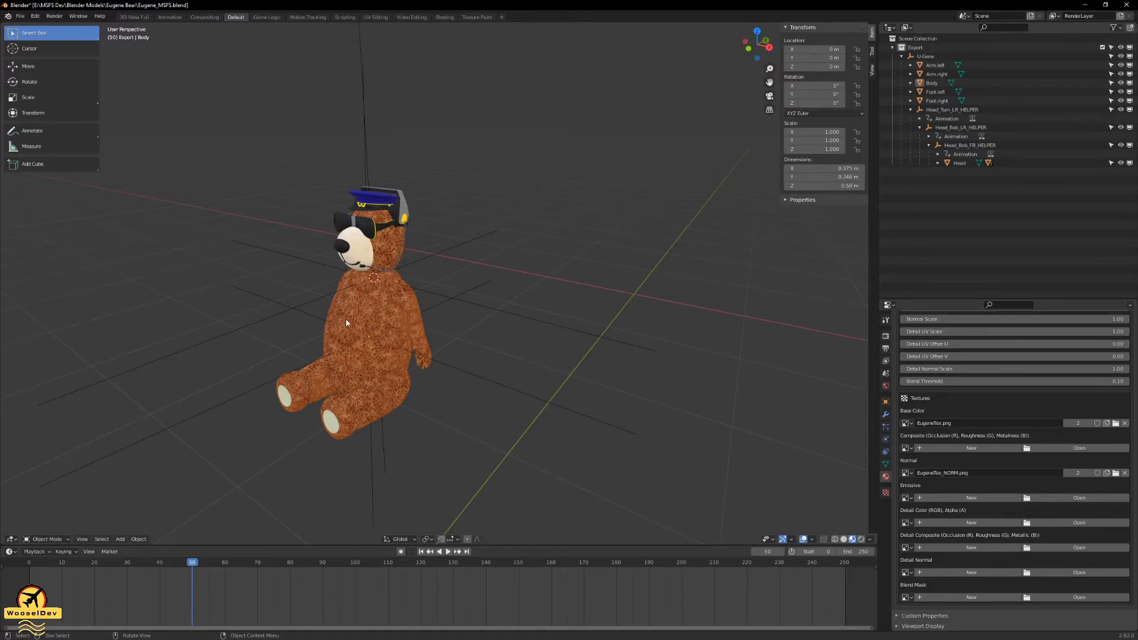
click(22, 17)
mouse_move(57, 138)
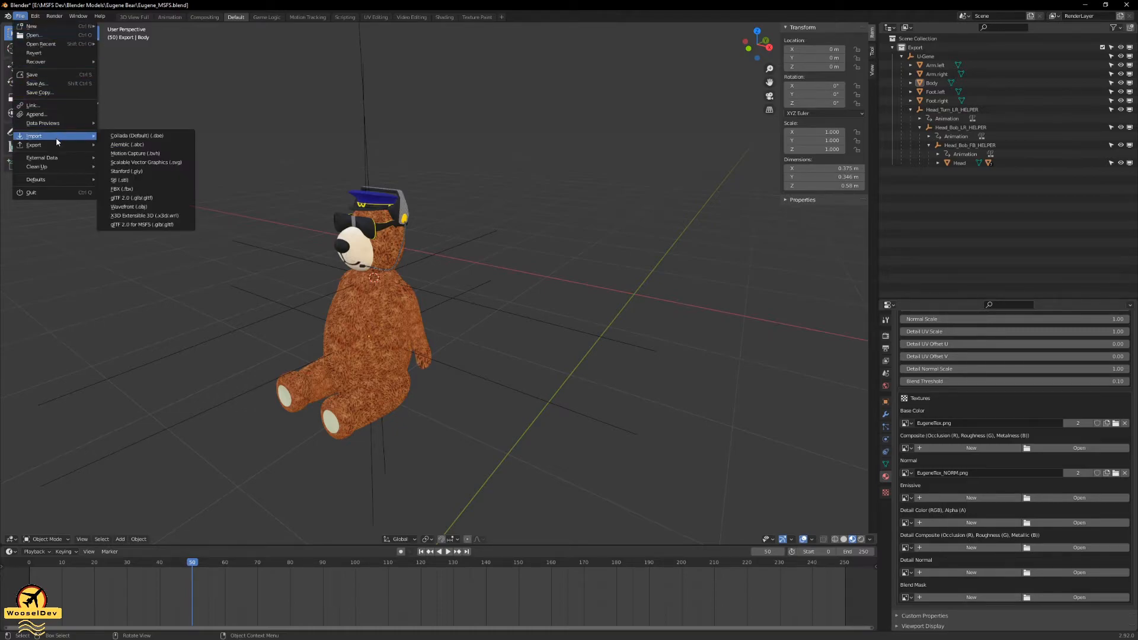
click(159, 225)
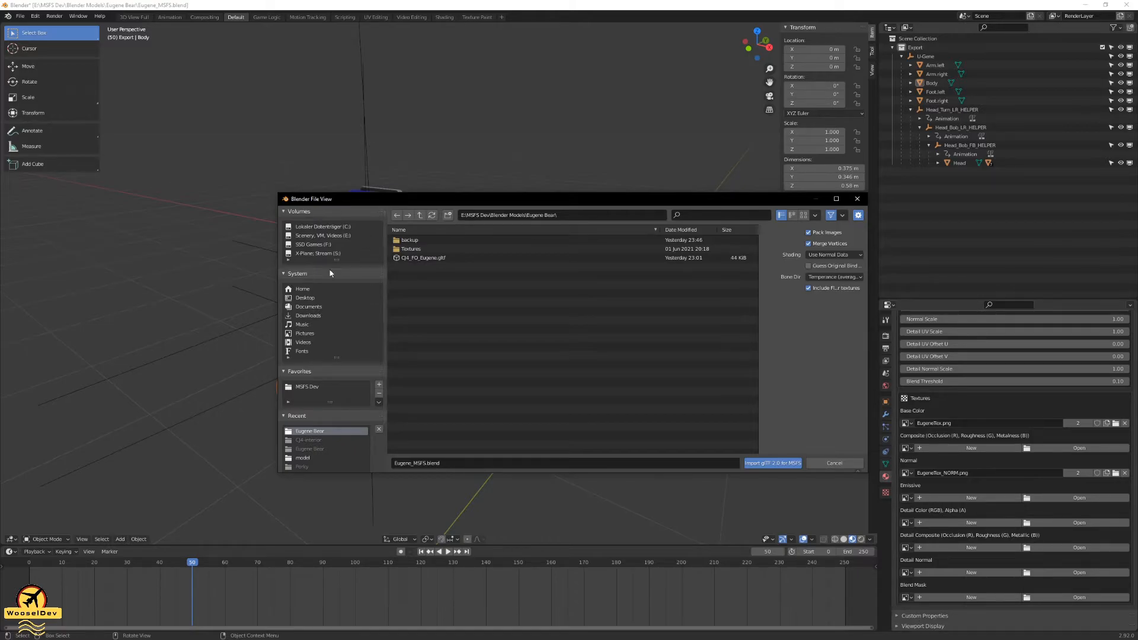
click(308, 388)
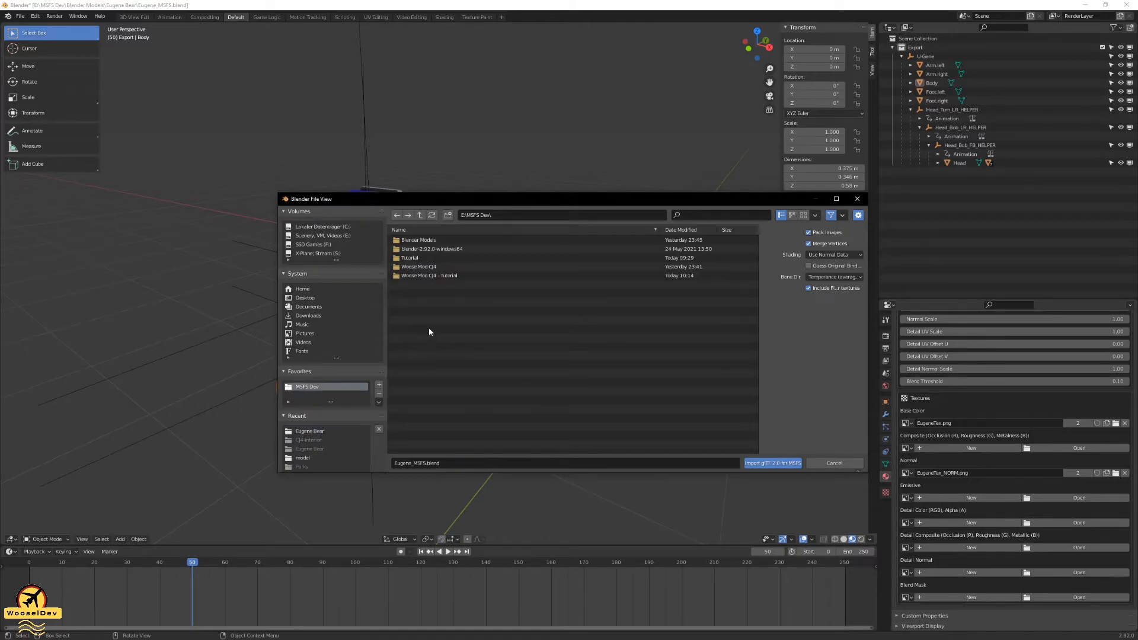
double_click(427, 274)
double_click(410, 241)
double_click(409, 241)
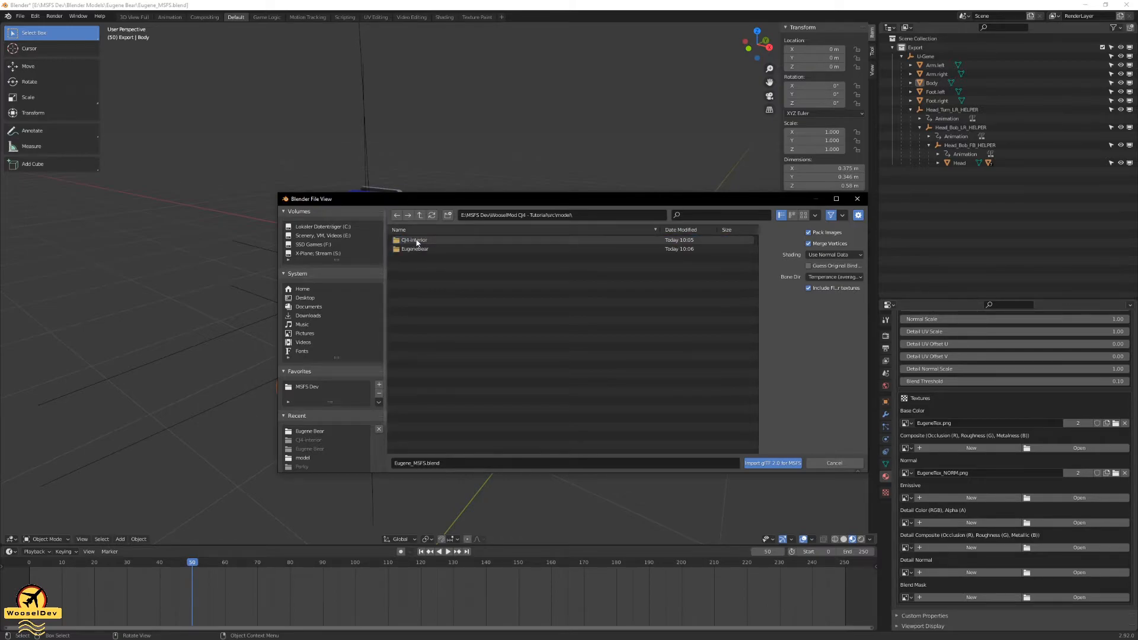
click(412, 243)
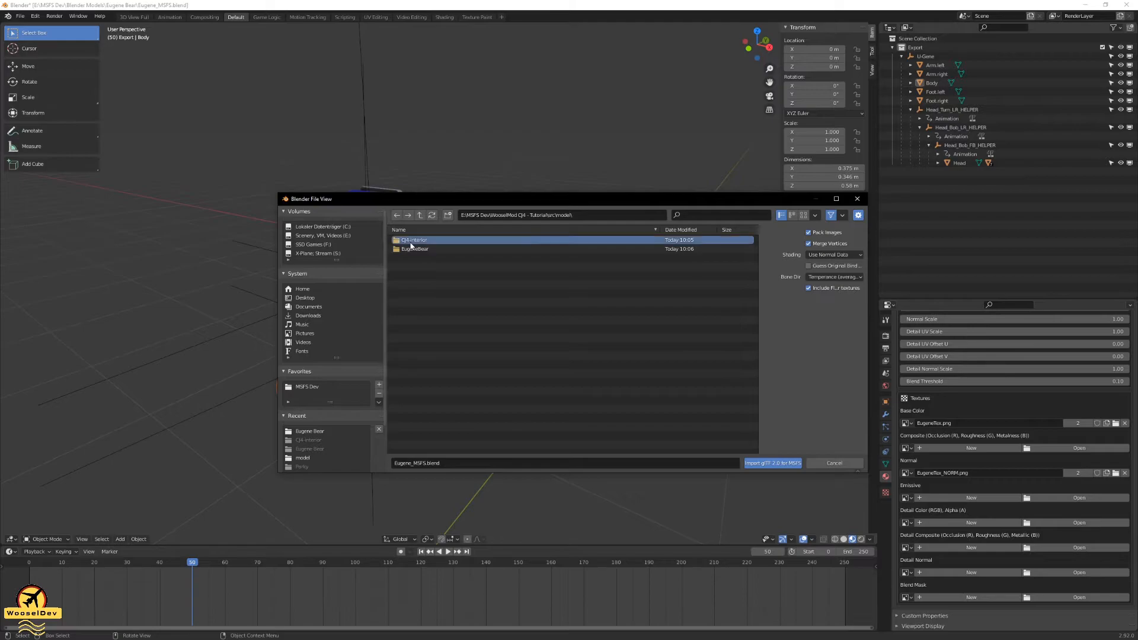
double_click(413, 242)
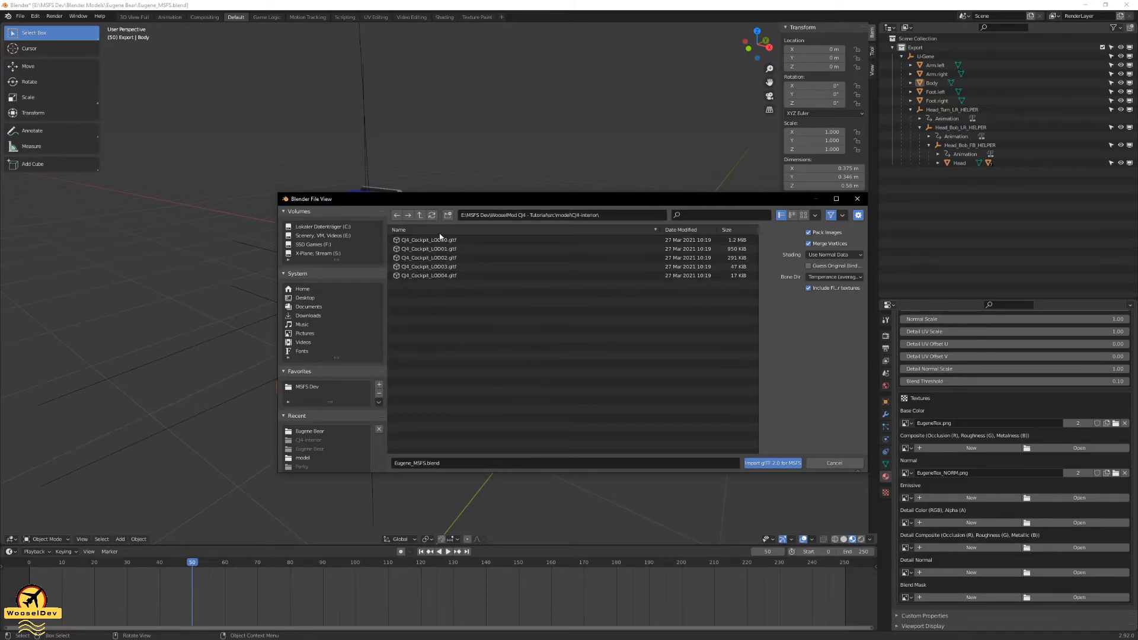
click(407, 241)
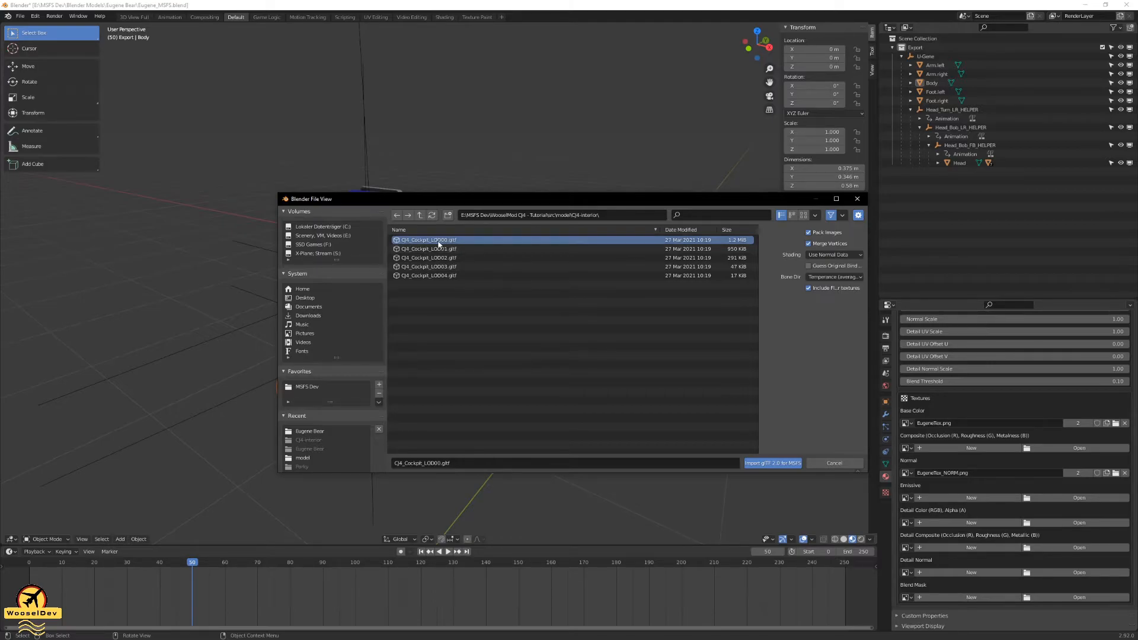
click(766, 464)
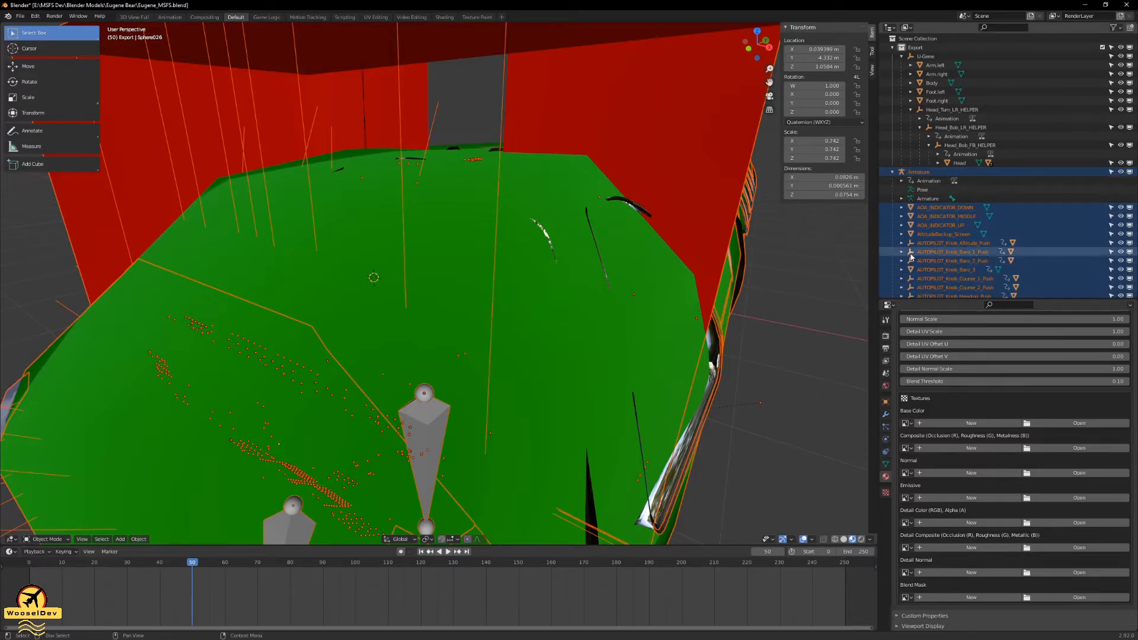
- Collapse the imported Armature hierarchy in the outliner and clear the selection
click(892, 171)
click(756, 268)
scroll(712, 271, down, 4)
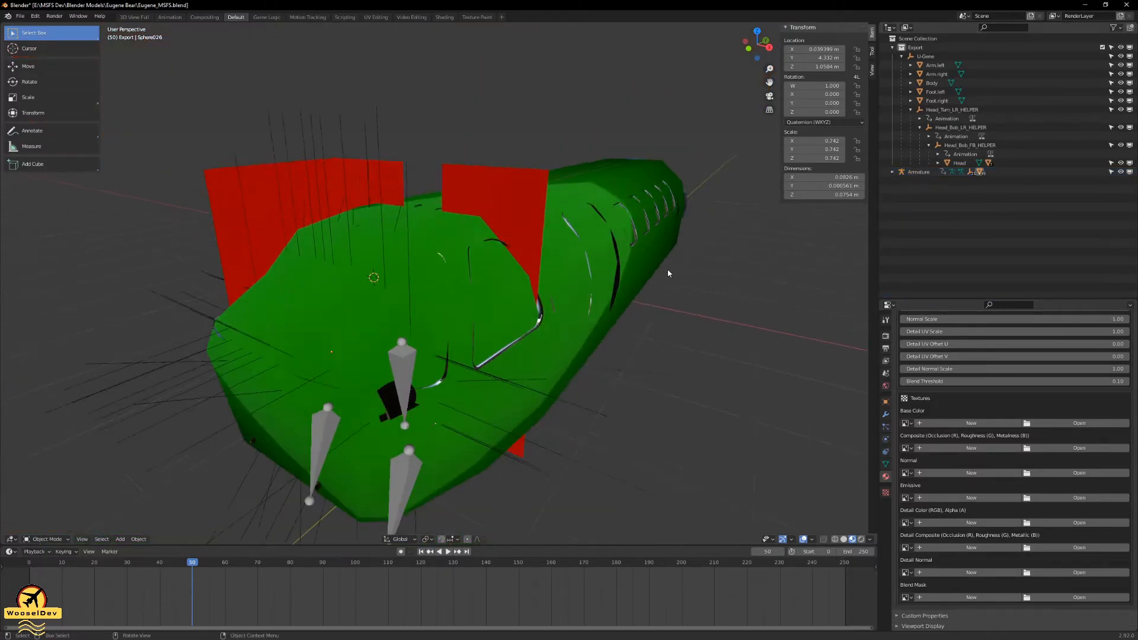
- Hide the red panels and the green occluder shell that cover the imported aircraft interior
middle_drag(550, 193, 297, 249)
click(338, 178)
key(h)
click(304, 247)
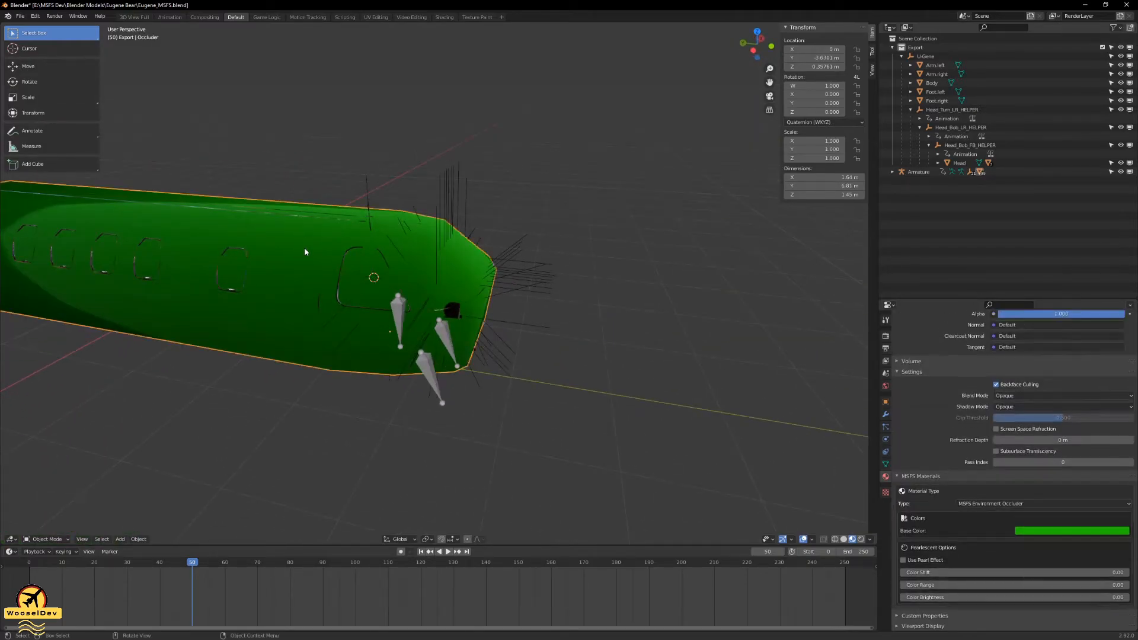
key(h)
- Examine the exposed aircraft interior and how the bear sits in the cockpit seat
middle_drag(324, 198, 417, 367)
middle_drag(335, 350, 462, 368)
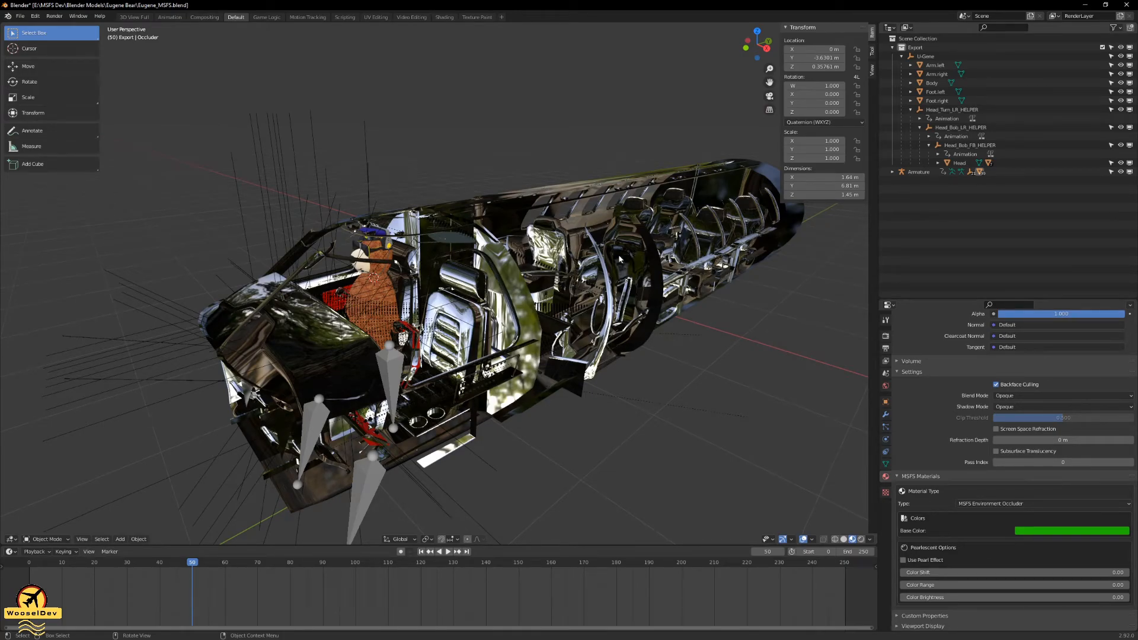
middle_drag(620, 262, 563, 205)
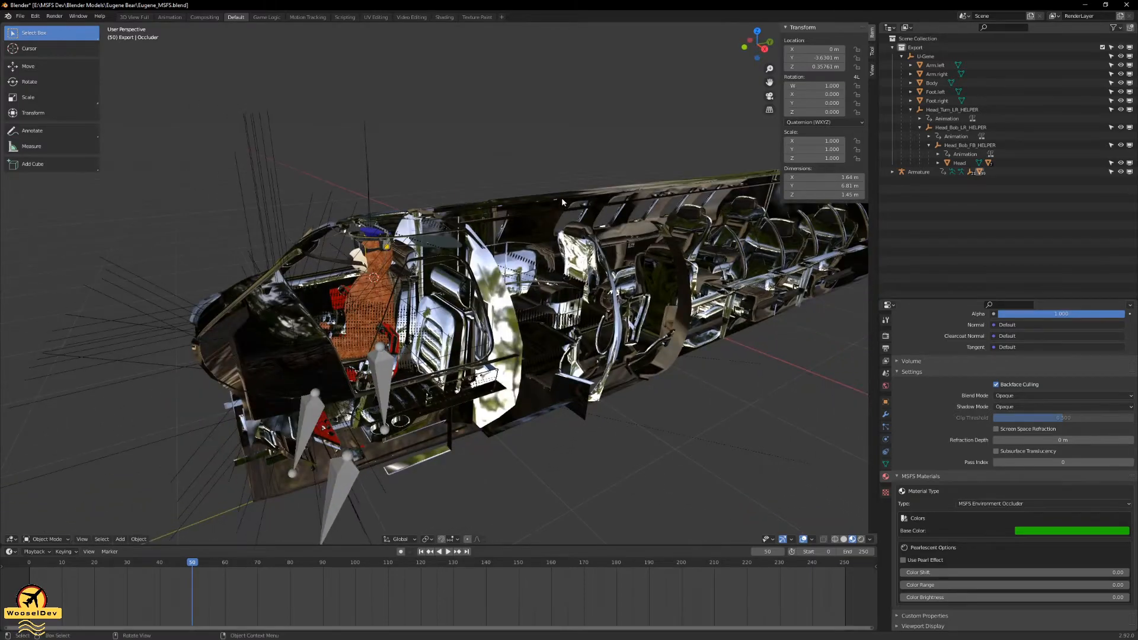
click(546, 199)
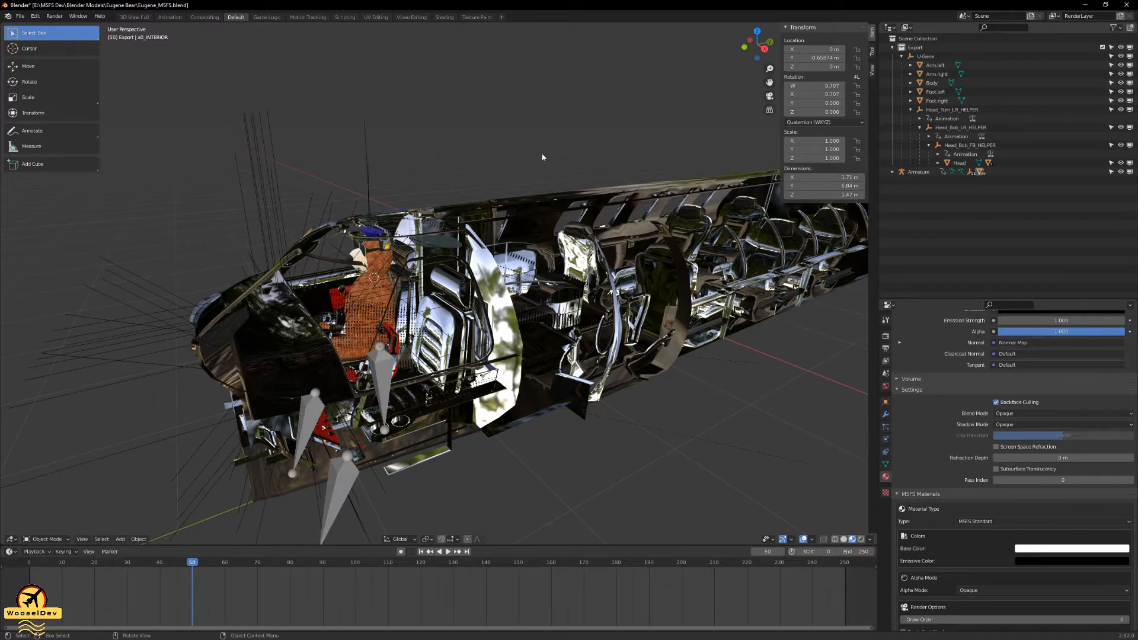
scroll(536, 130, up, 1)
middle_drag(535, 131, 518, 127)
scroll(336, 169, up, 3)
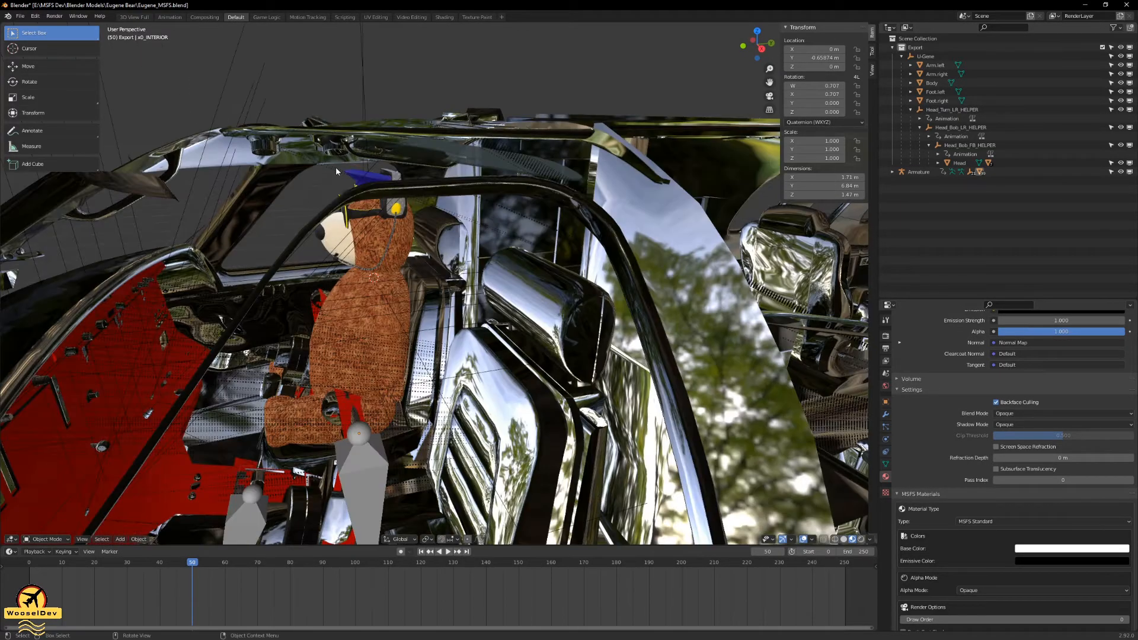
middle_drag(411, 241, 450, 225)
- Select the bear's U-Gene parent empty and try moving the whole bear toward the cabin
click(314, 265)
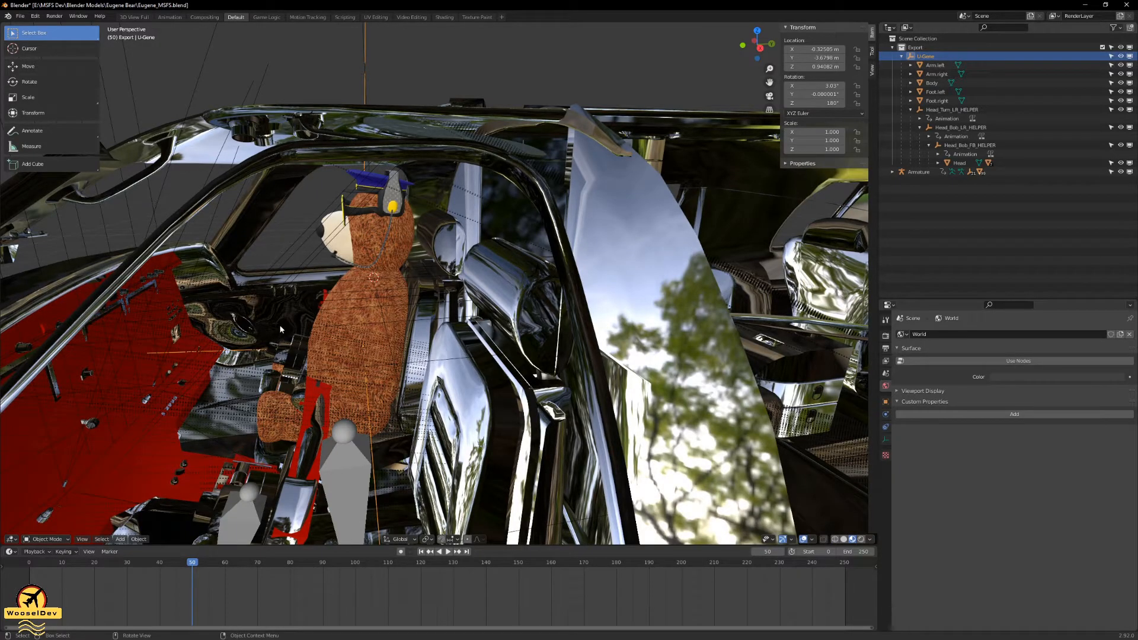
key(g)
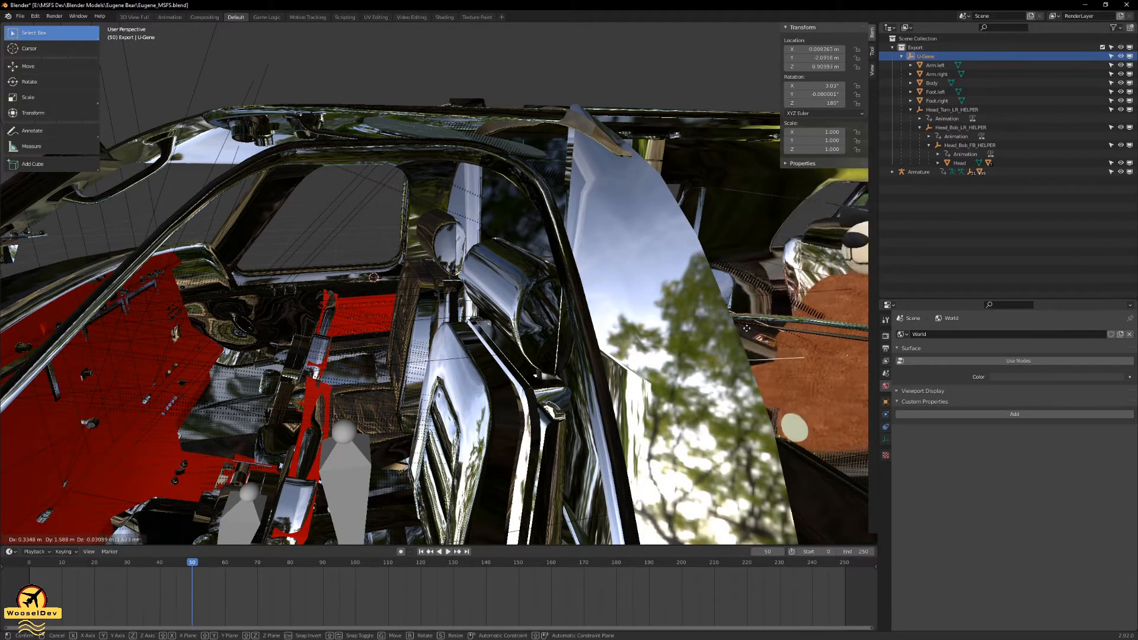
right_click(549, 320)
- View the aircraft interior from the side and check the location values of the bear's U-Gene parent
middle_drag(267, 302, 233, 314)
scroll(362, 321, down, 3)
scroll(343, 308, up, 4)
scroll(343, 309, down, 7)
middle_drag(320, 305, 522, 307)
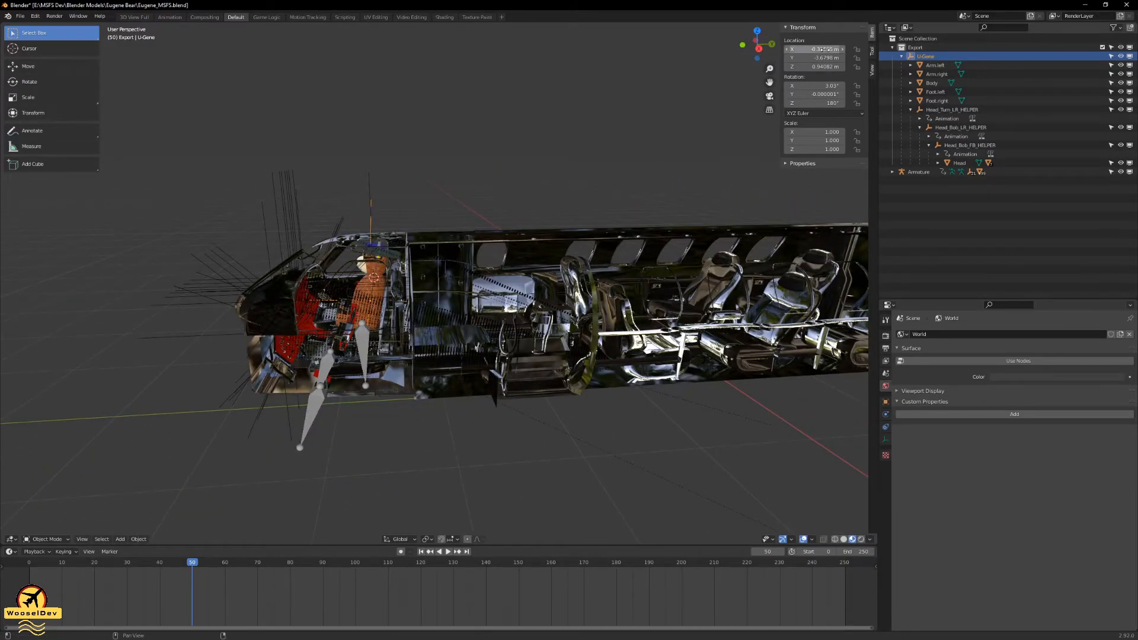
- Delete the leftover imported aircraft Armature together with its whole hierarchy and save the file
key(KP_Decimal)
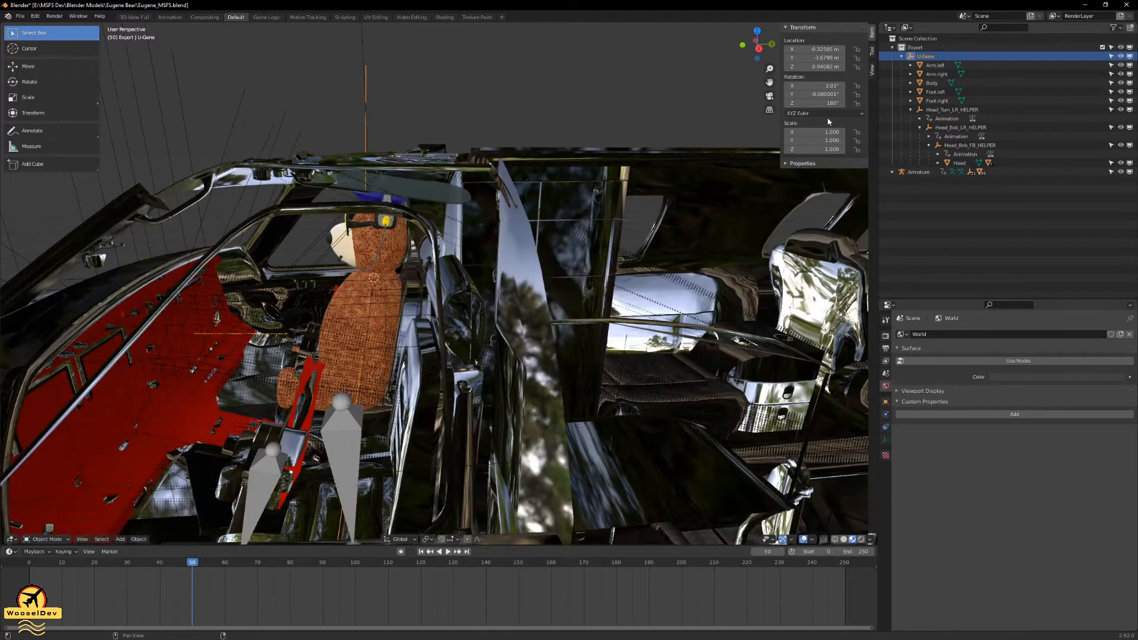
middle_drag(673, 187, 386, 225)
scroll(439, 235, down, 3)
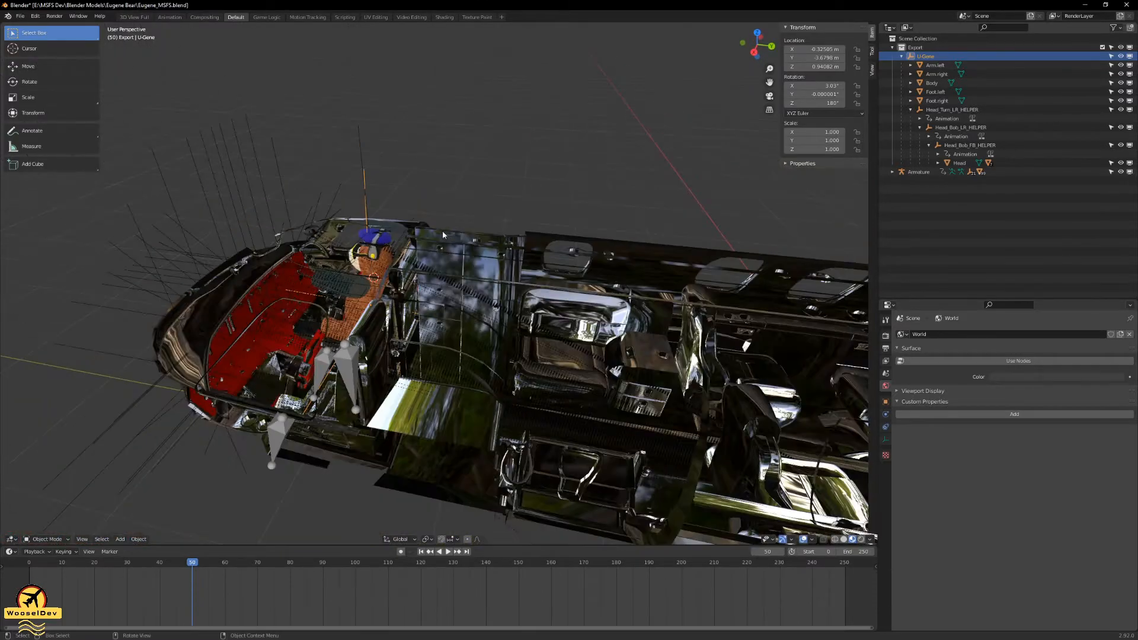
middle_drag(476, 193, 593, 184)
click(909, 172)
right_click(919, 173)
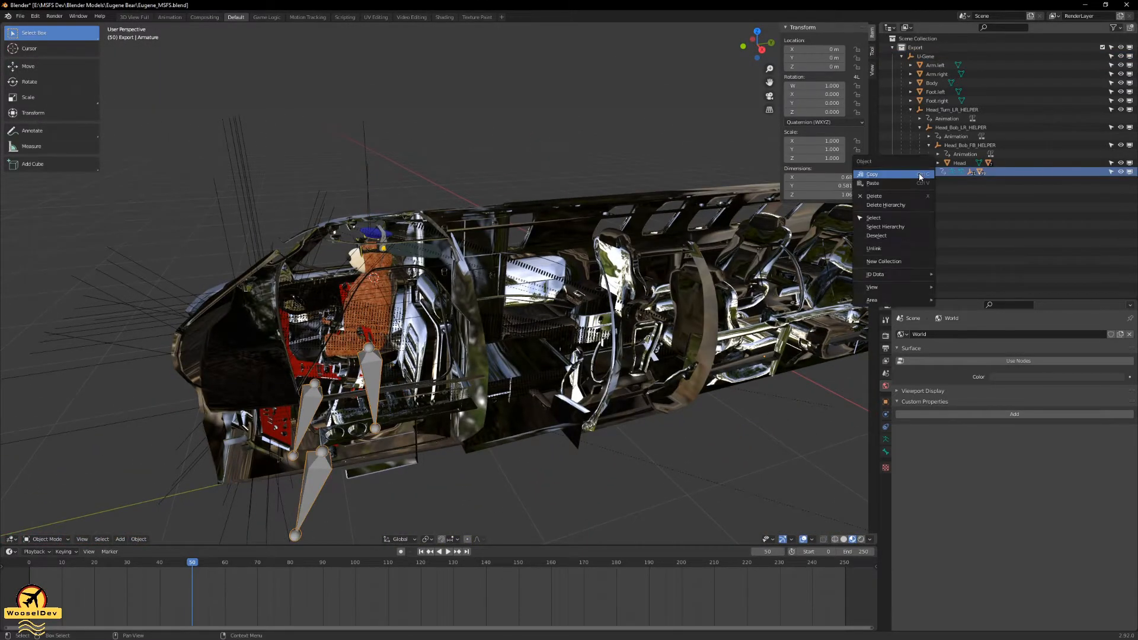
click(905, 204)
middle_drag(399, 197, 445, 196)
key(ctrl+s)
middle_drag(374, 182, 449, 216)
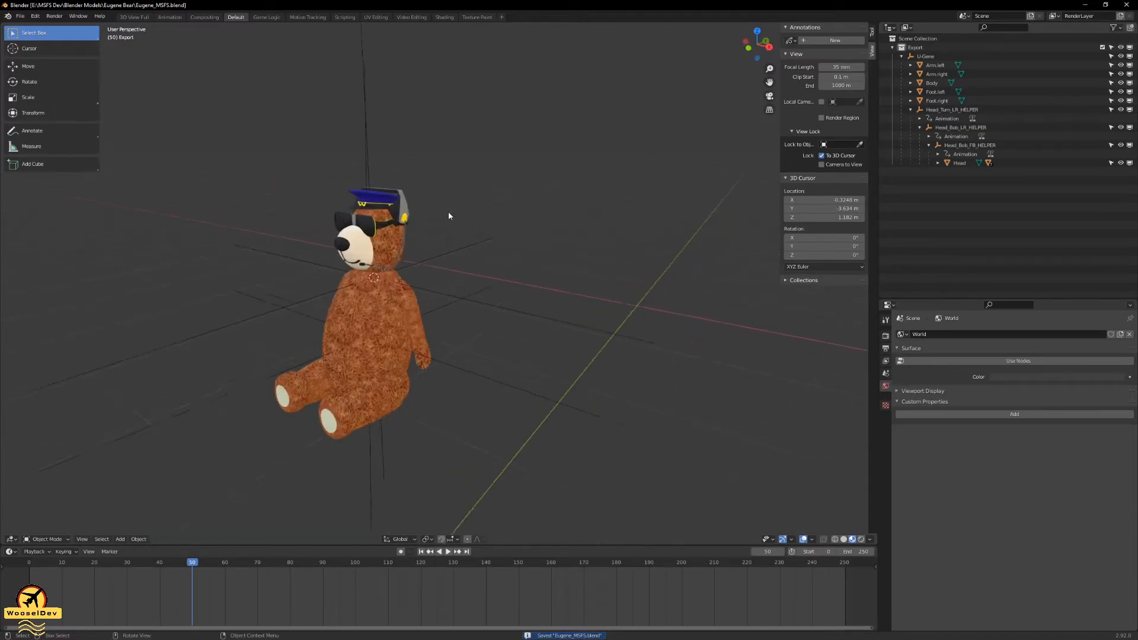
- Start a glTF 2.0 for MSFS export and set its destination to the src\model\EugeneBear folder of WooselMod CJ4 - Tutorial
click(21, 16)
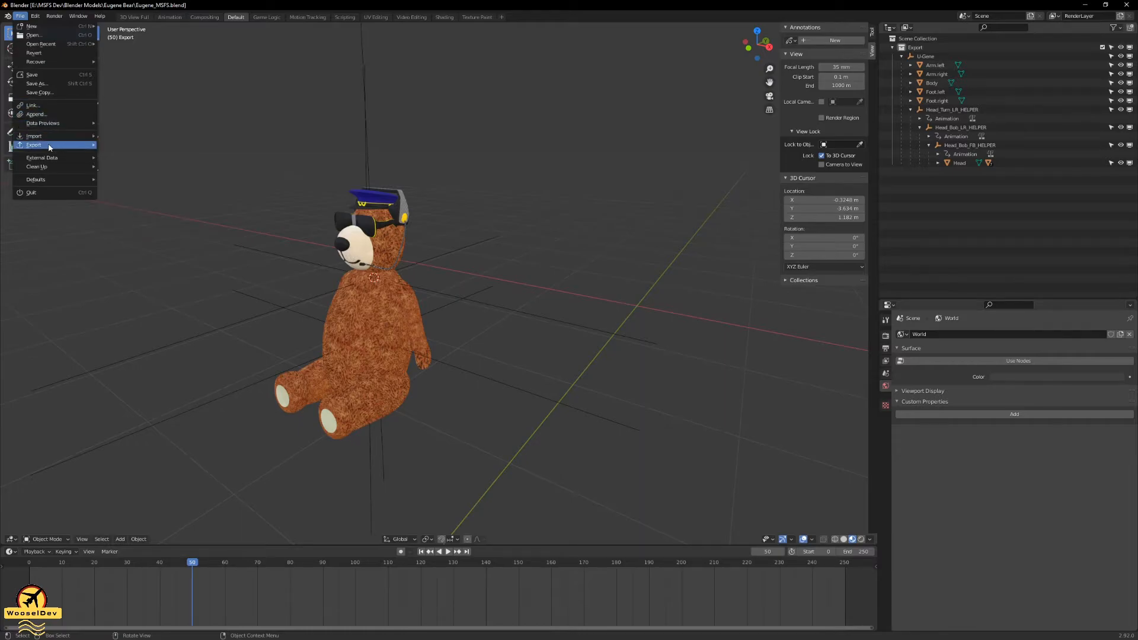
mouse_move(37, 147)
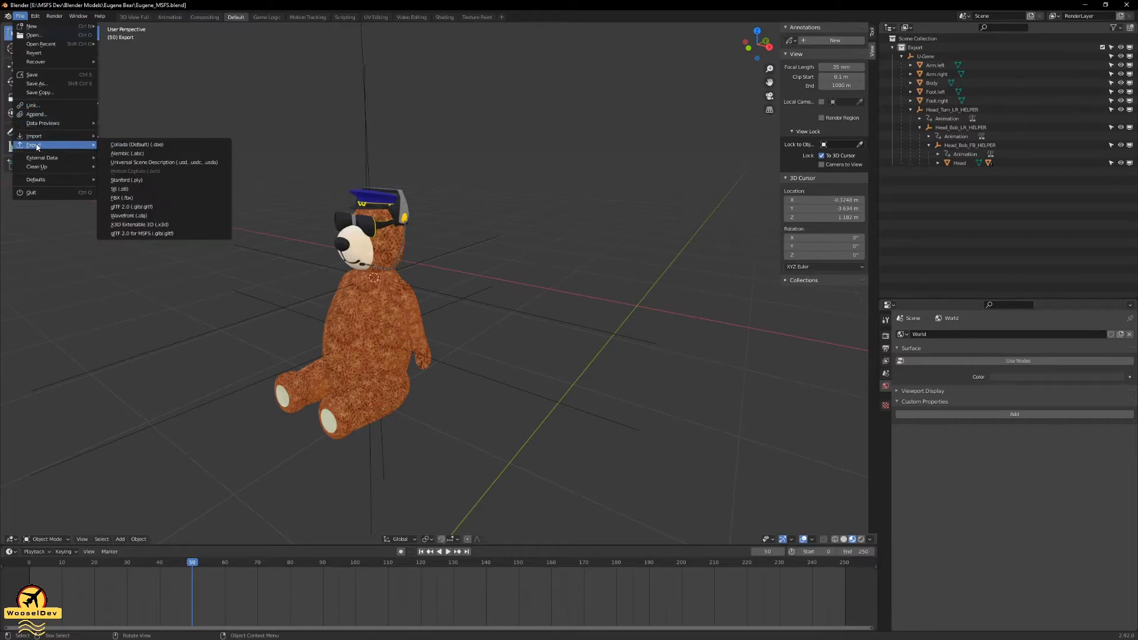
click(175, 235)
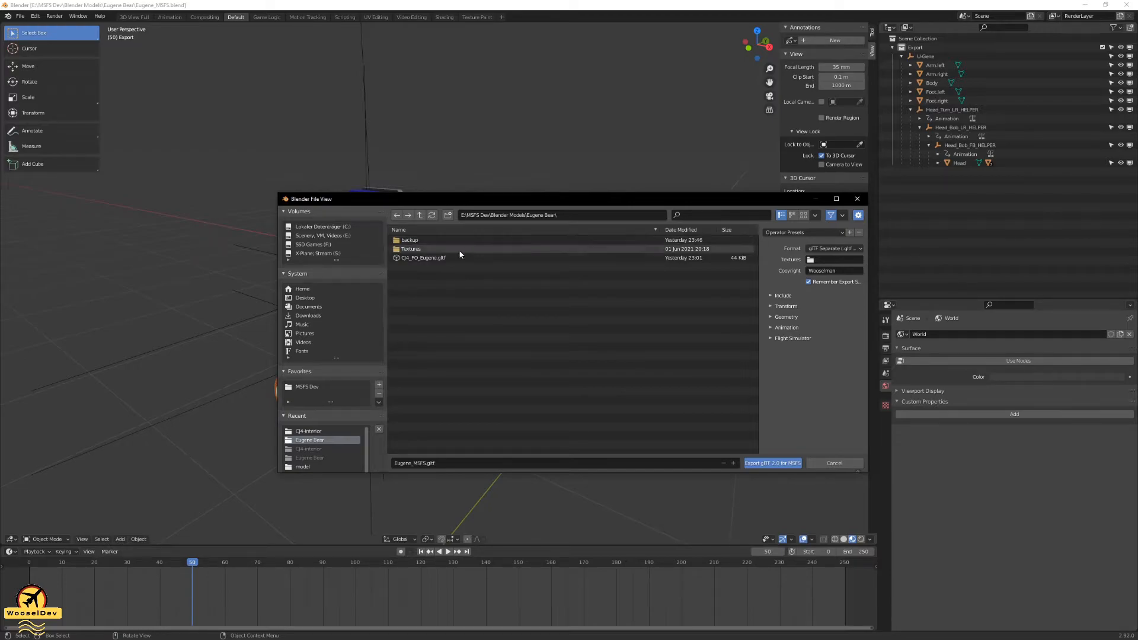
click(308, 389)
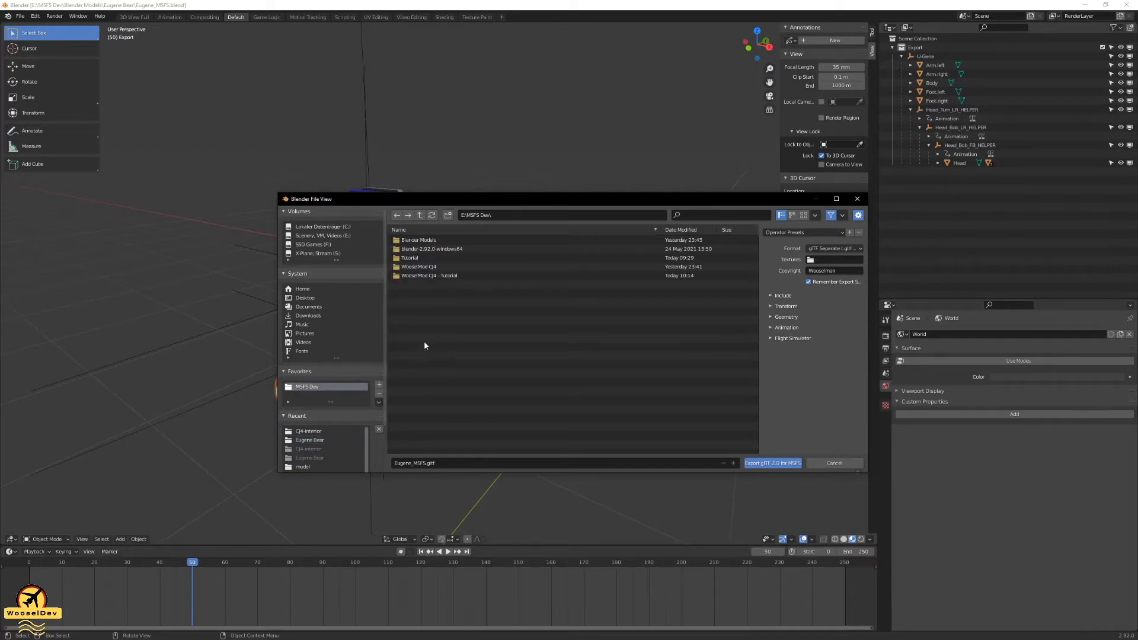
double_click(432, 276)
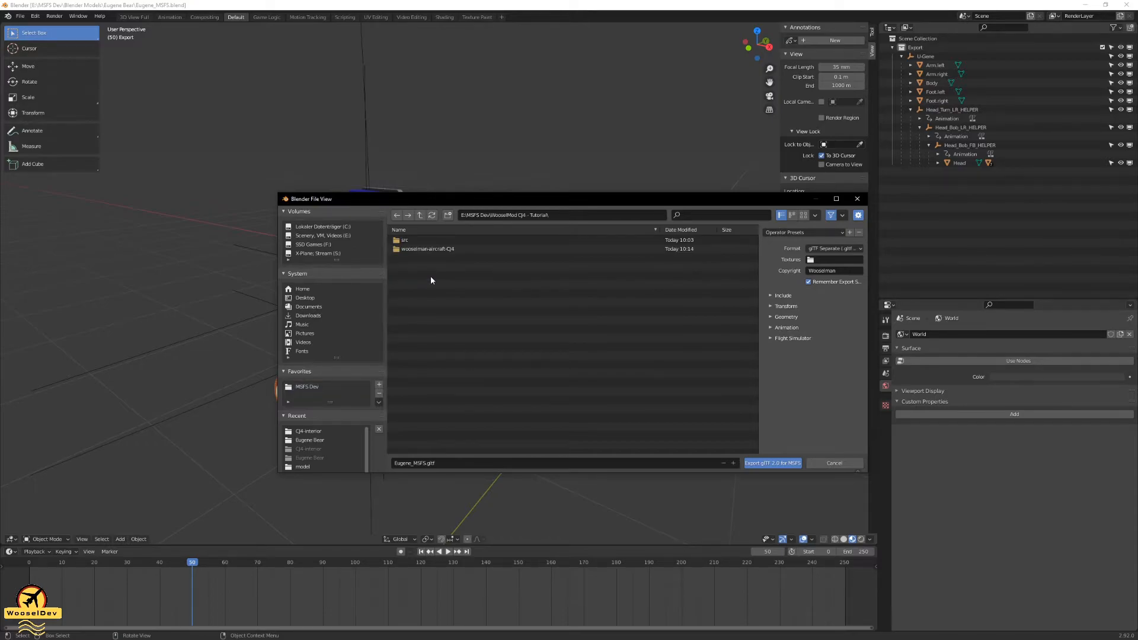
double_click(415, 241)
double_click(409, 240)
double_click(416, 249)
- Switch to Visual Studio Code and look up the bear model's file name in the additions section of models.json
click(417, 463)
click(417, 463)
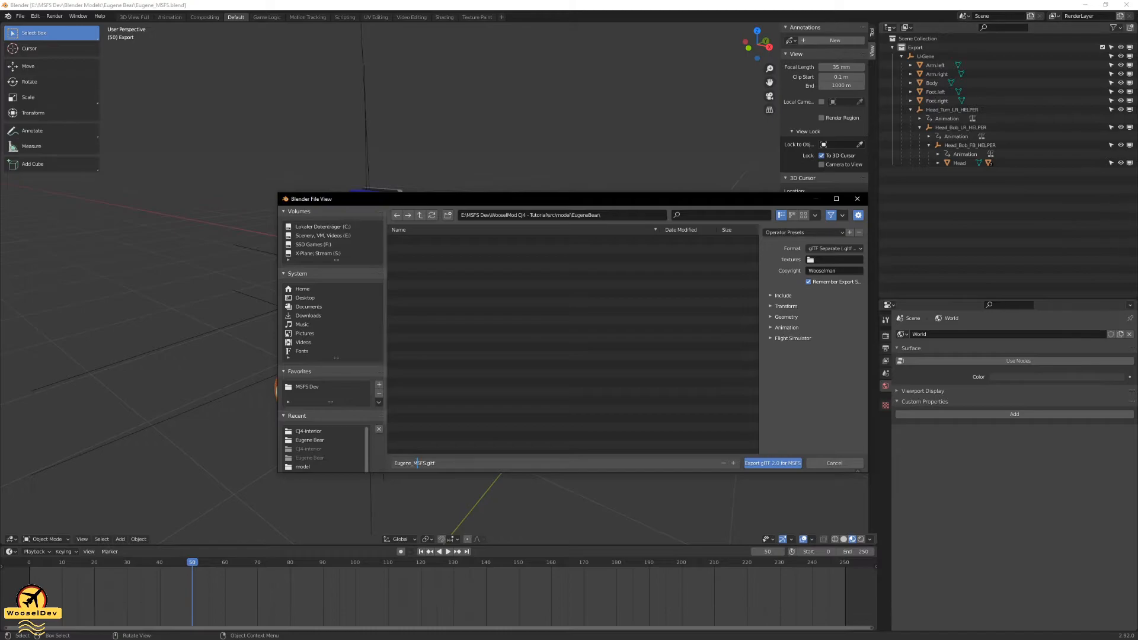
key(alt+Tab)
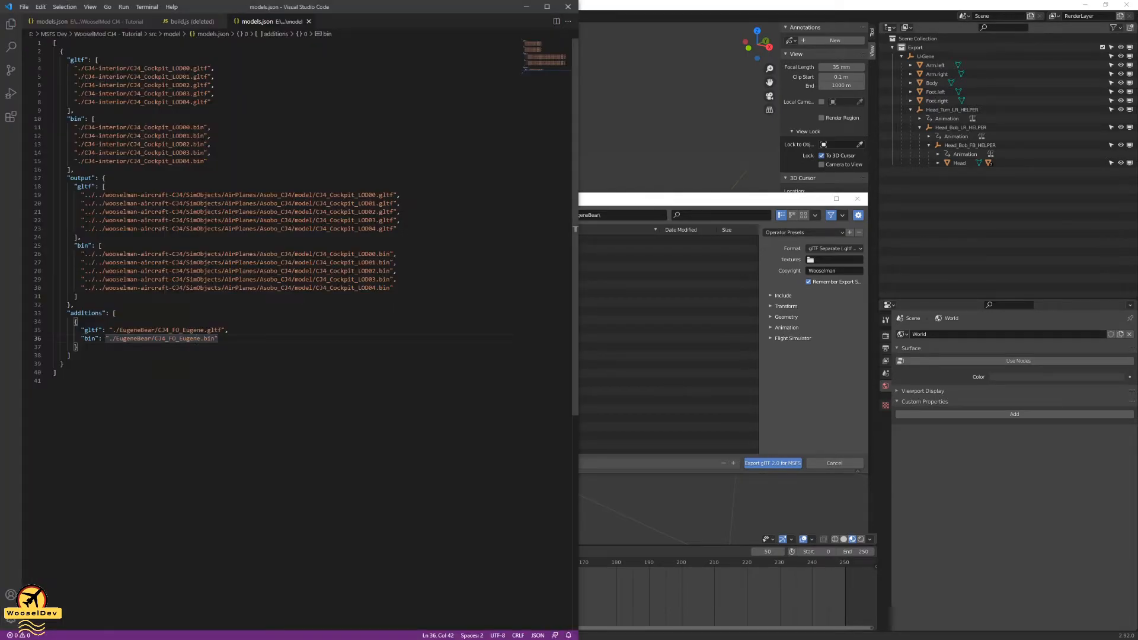
click(210, 320)
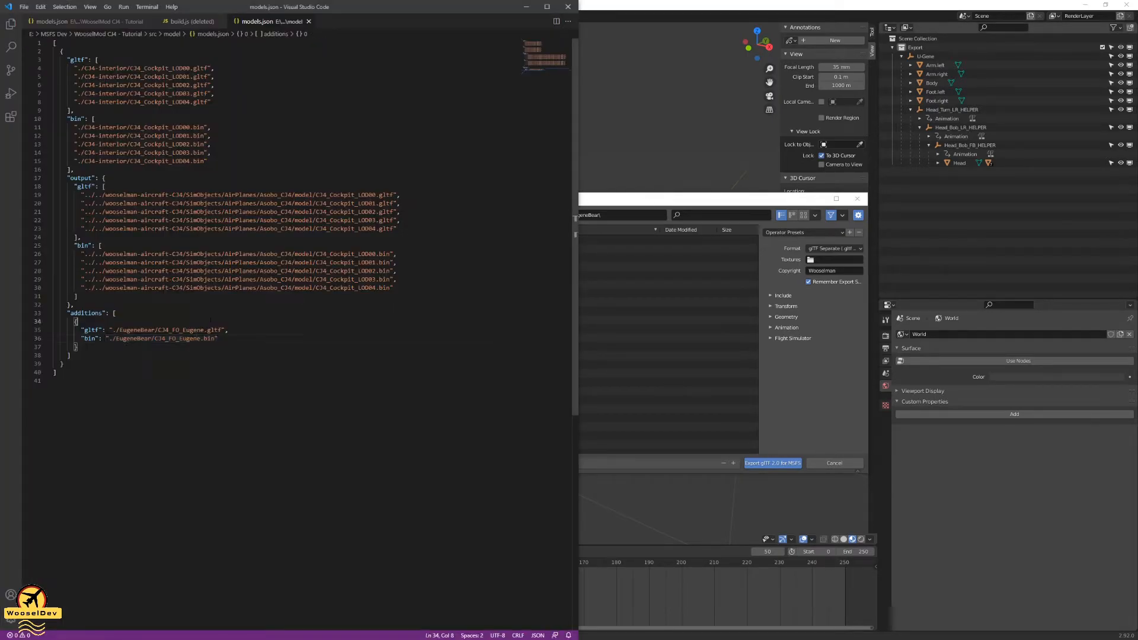
drag(158, 329, 202, 330)
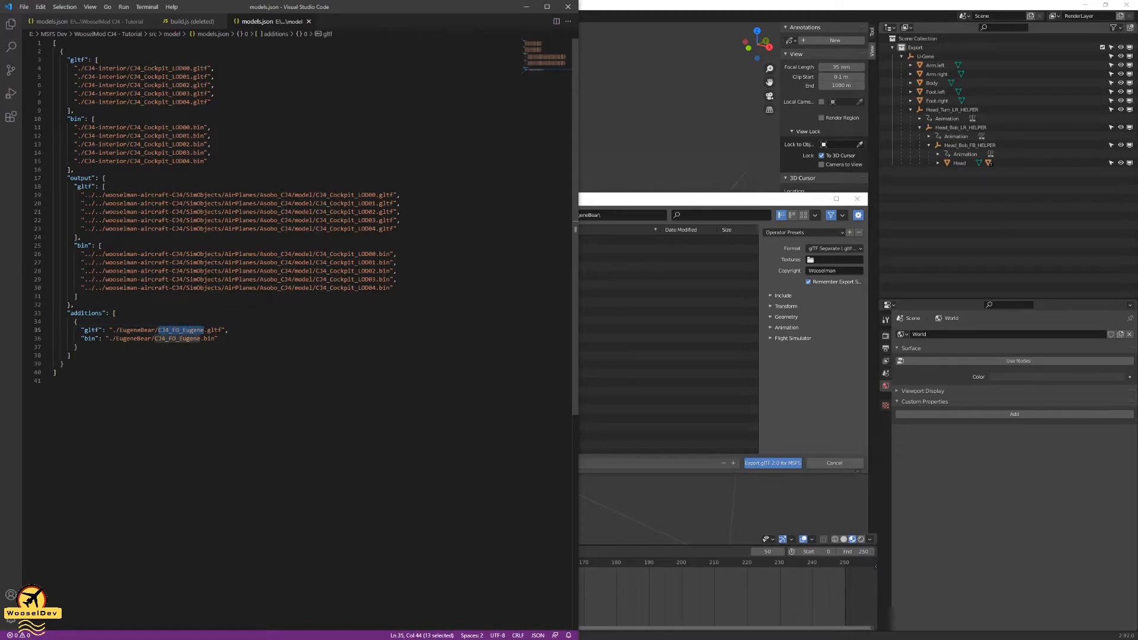
key(ctrl+End)
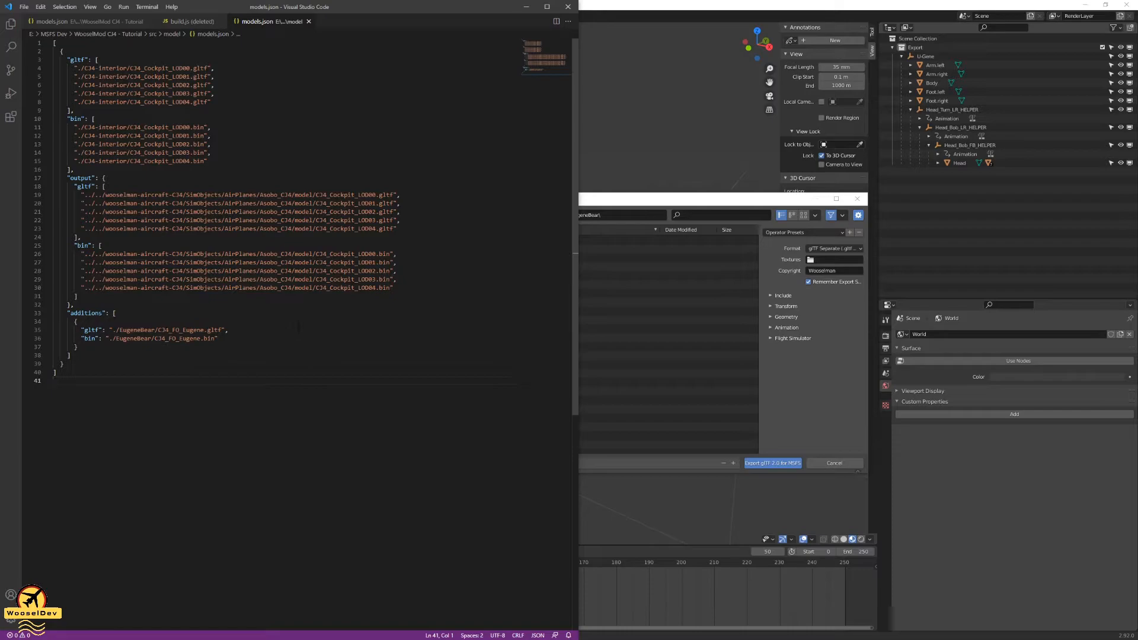
- Return to Blender's export dialog, name the file CJ4_FO_Eugene.gltf and export it
click(599, 336)
click(422, 463)
drag(425, 463, 323, 451)
key(BackSpace)
text(CJ4_FO_Eugene)
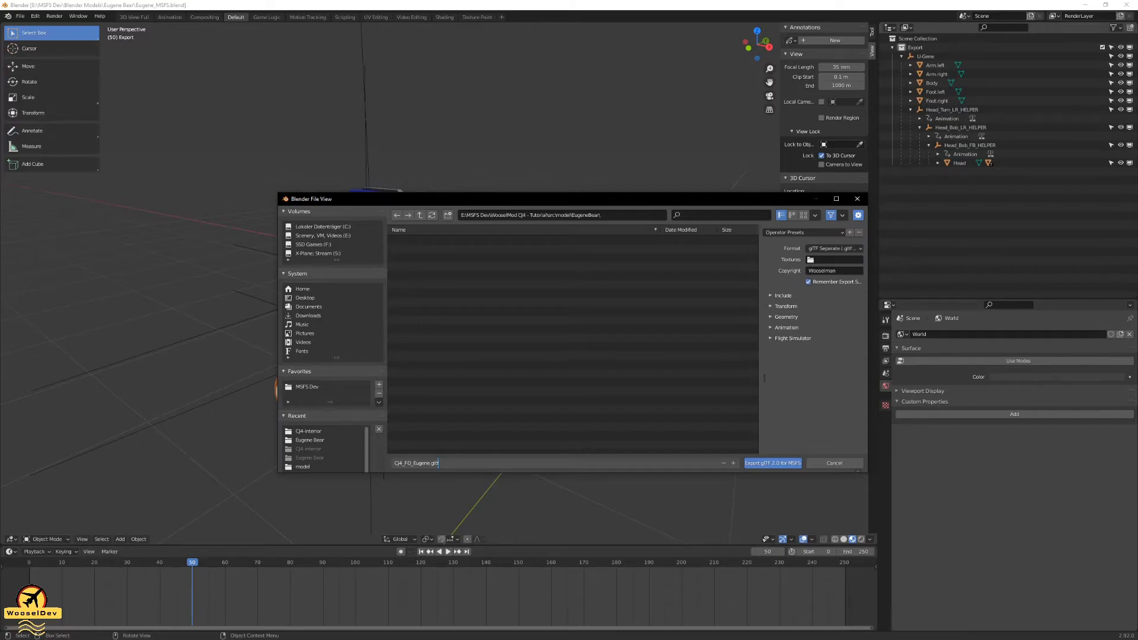
click(769, 463)
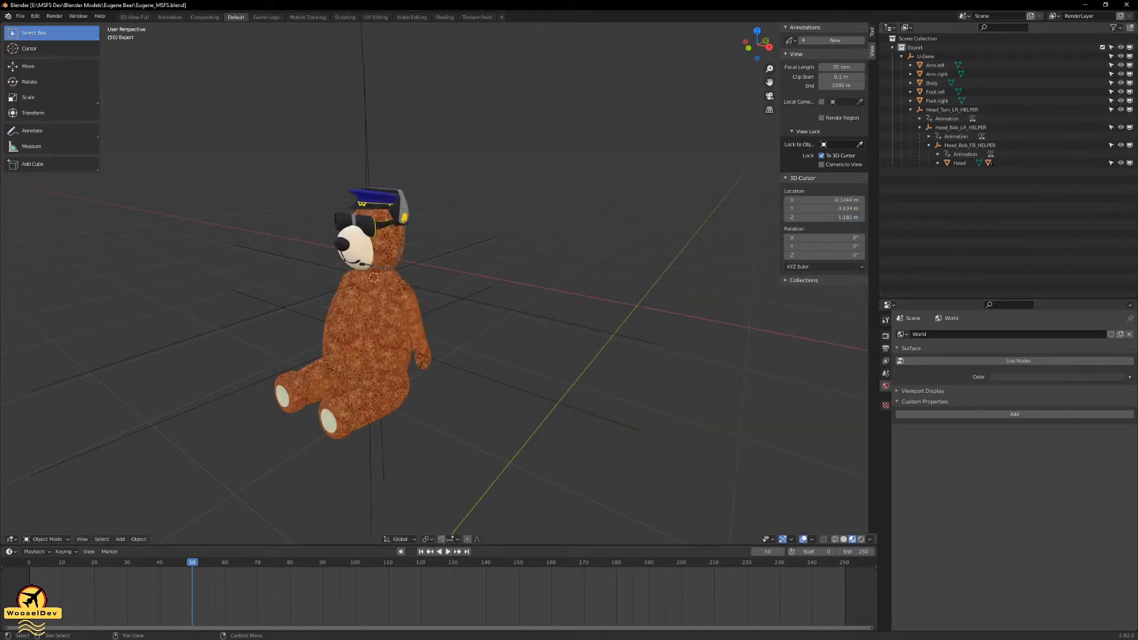
- Switch to File Explorer and open the project's src\model\EugeneBear folder
click(1137, 36)
click(1071, 219)
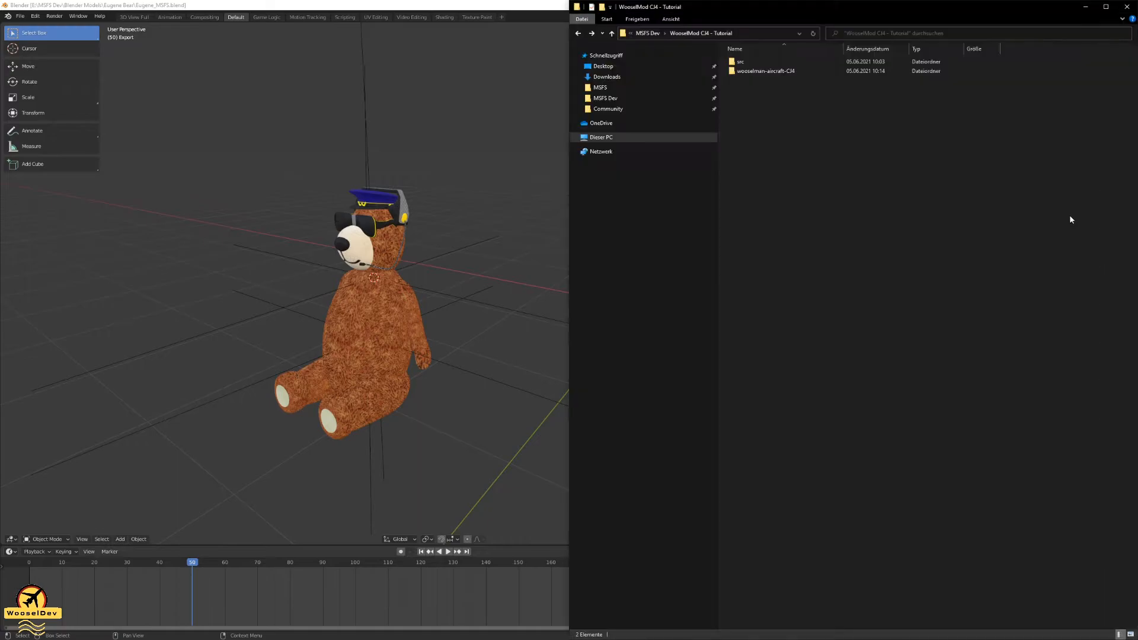
double_click(743, 62)
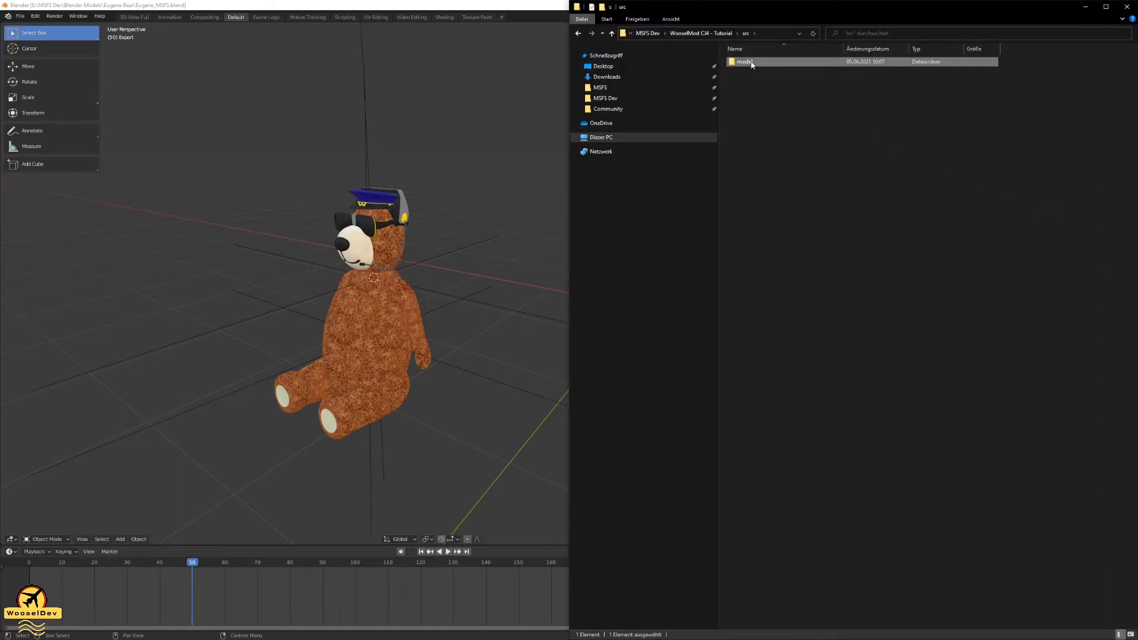
double_click(748, 62)
double_click(753, 71)
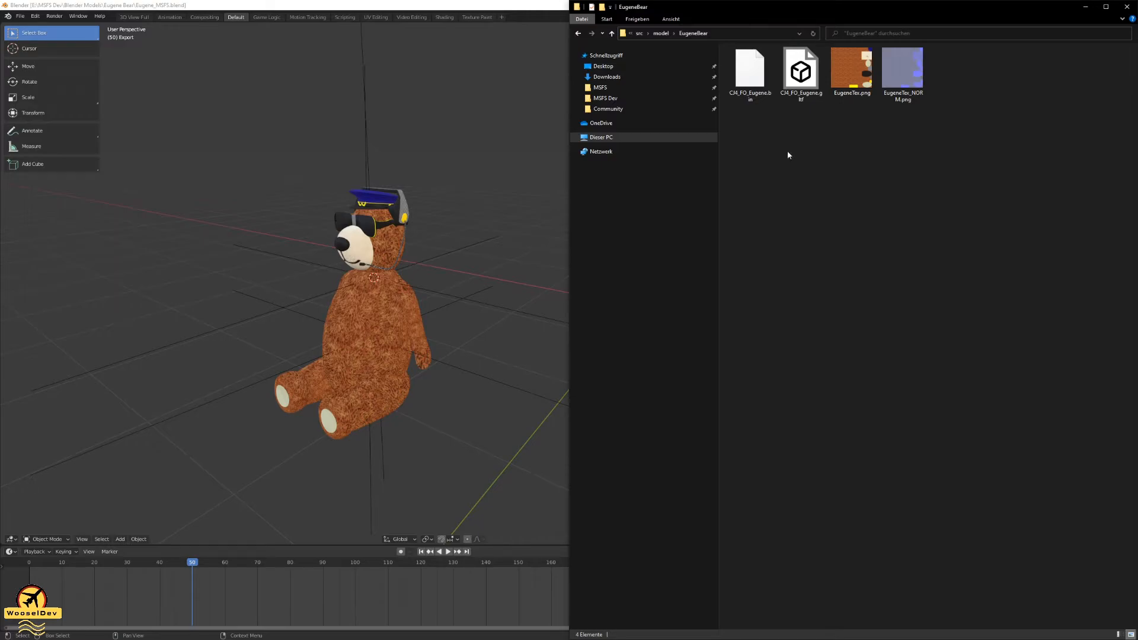
- Examine the exported bear's .bin, .gltf and texture files in the EugeneBear folder
click(757, 73)
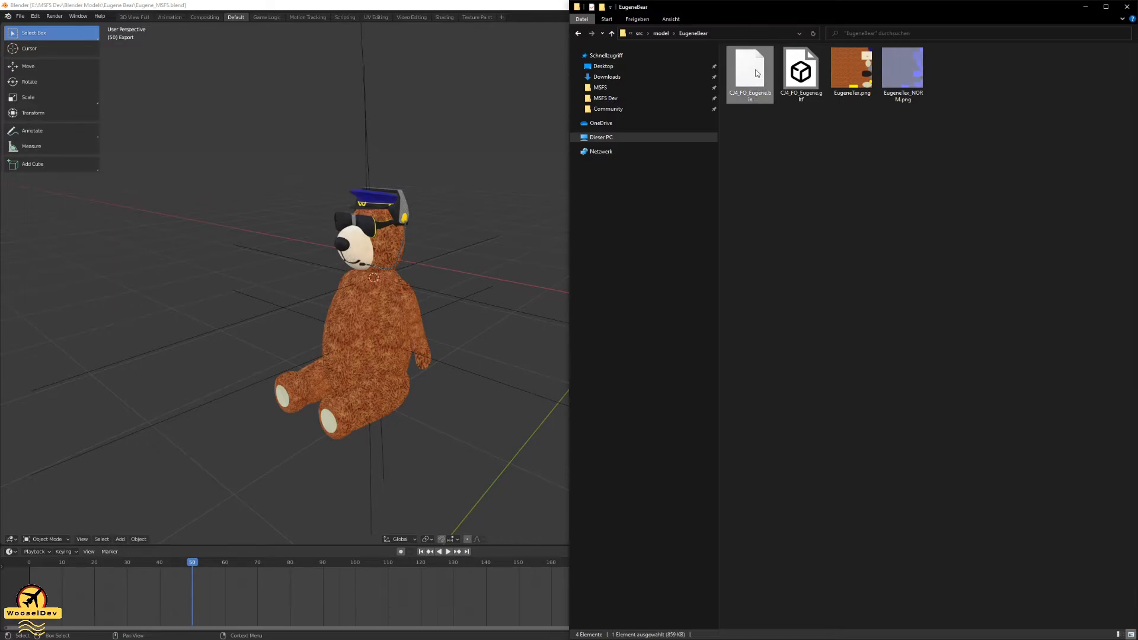
click(800, 87)
click(800, 153)
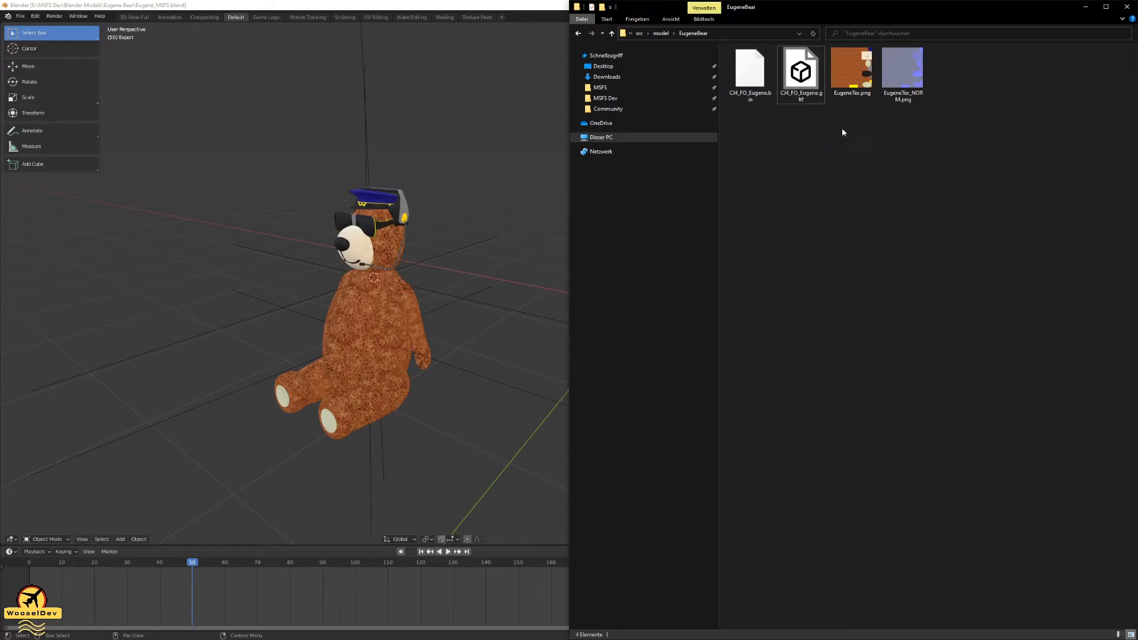
click(902, 74)
click(926, 161)
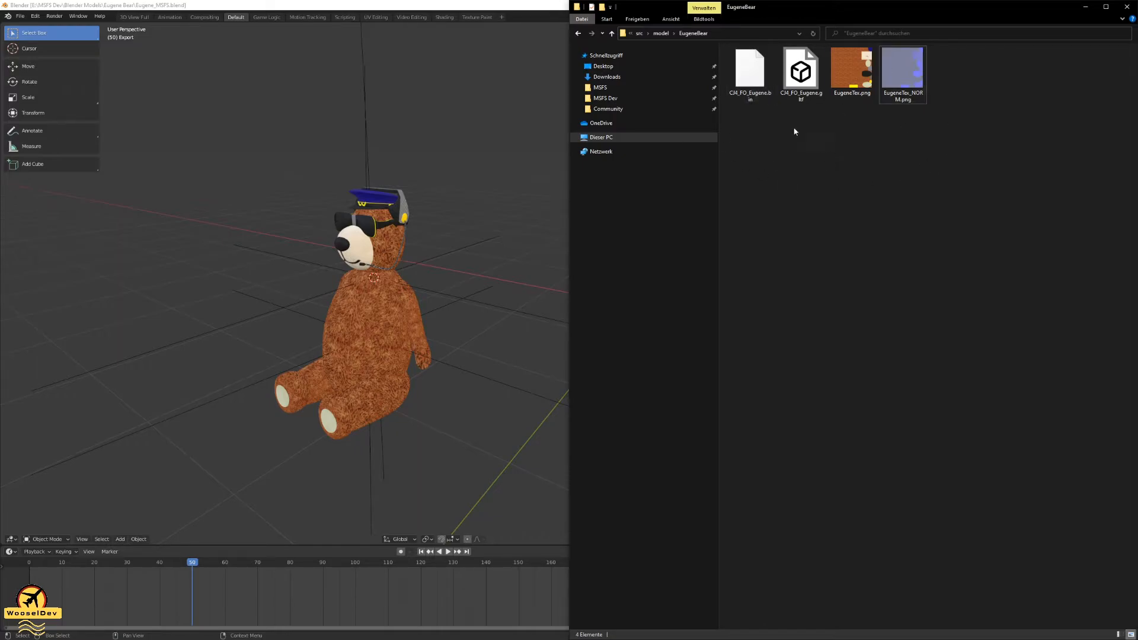
- Go back to the parent model folder and close Blender
click(578, 34)
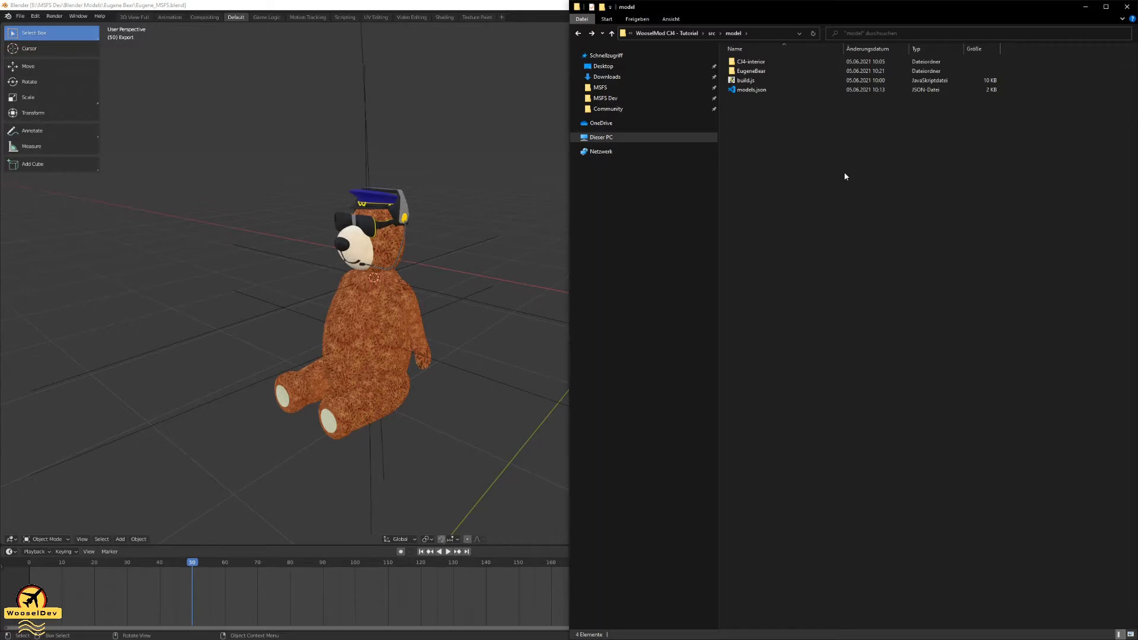
click(483, 143)
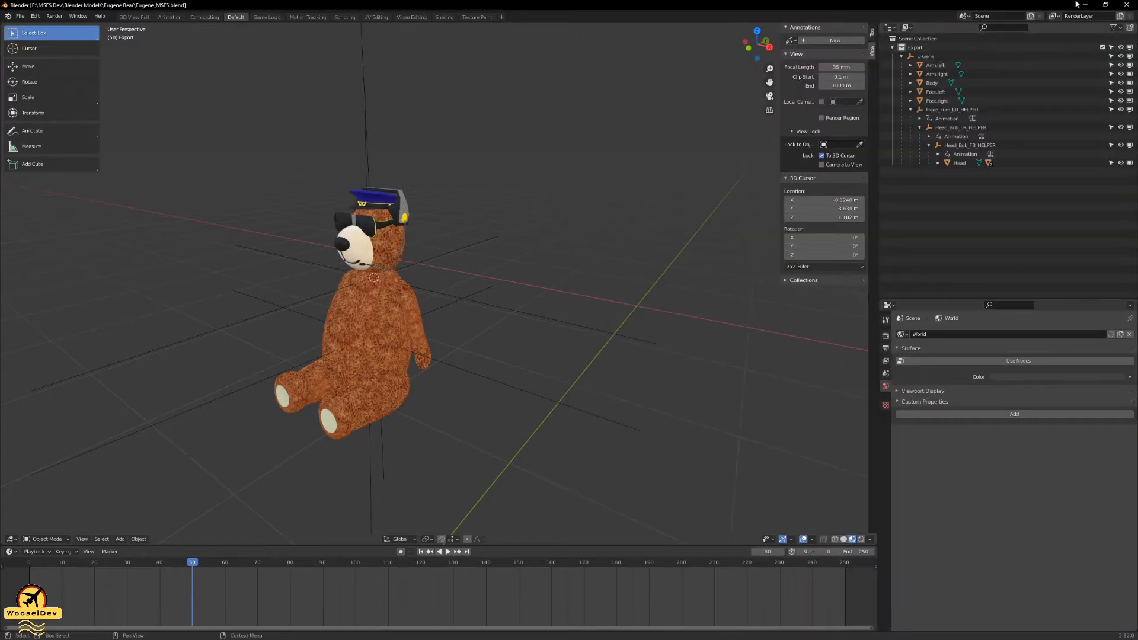
click(1126, 6)
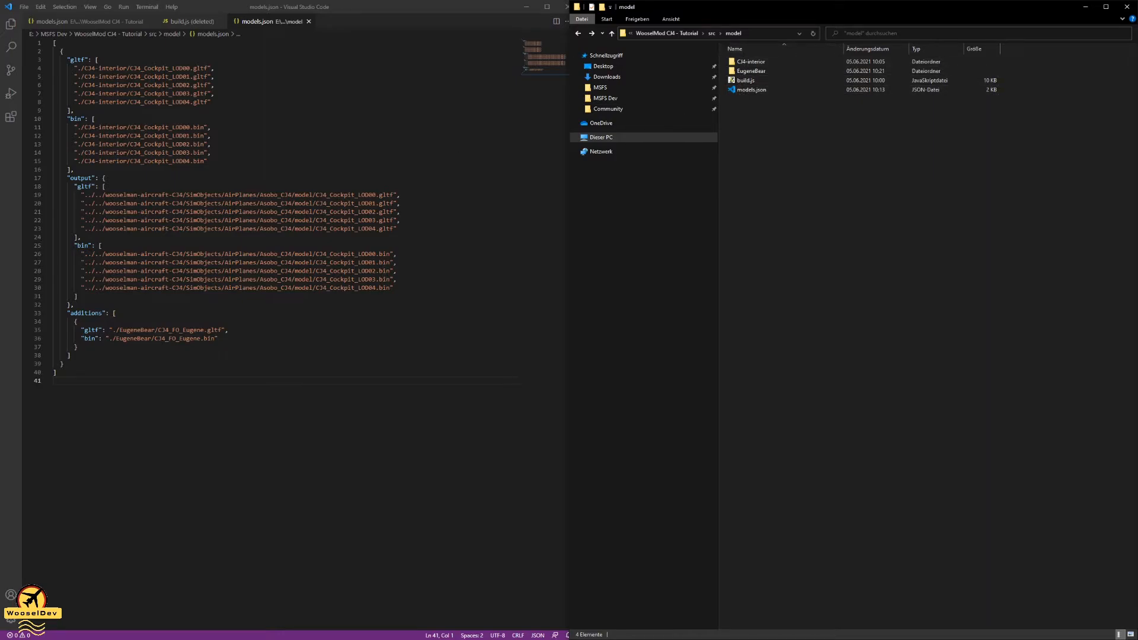
click(752, 79)
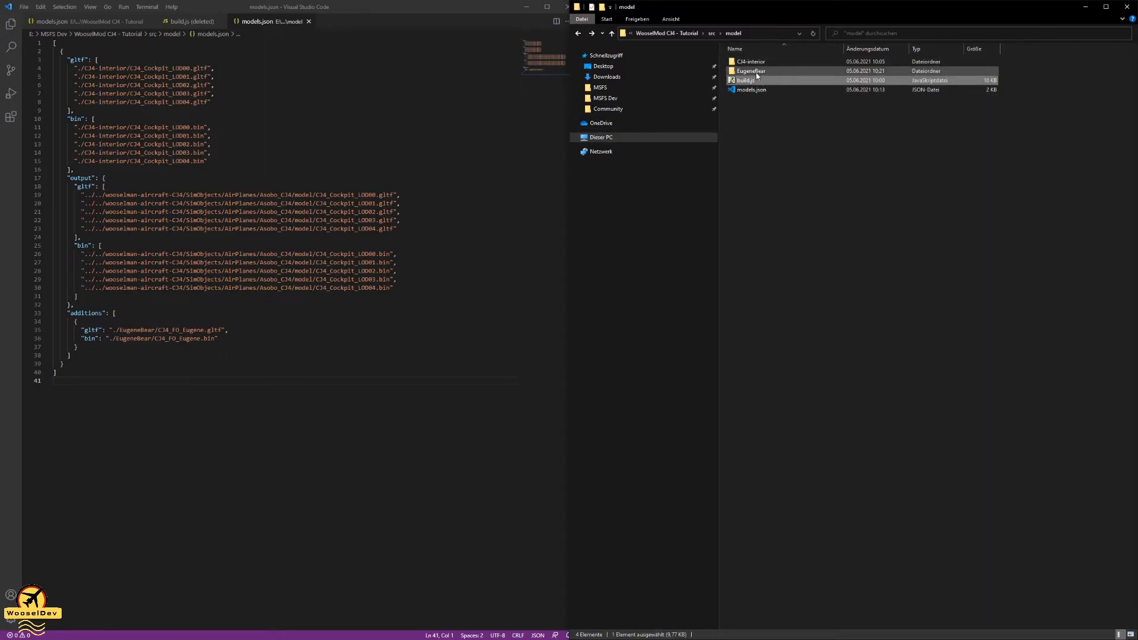
click(785, 150)
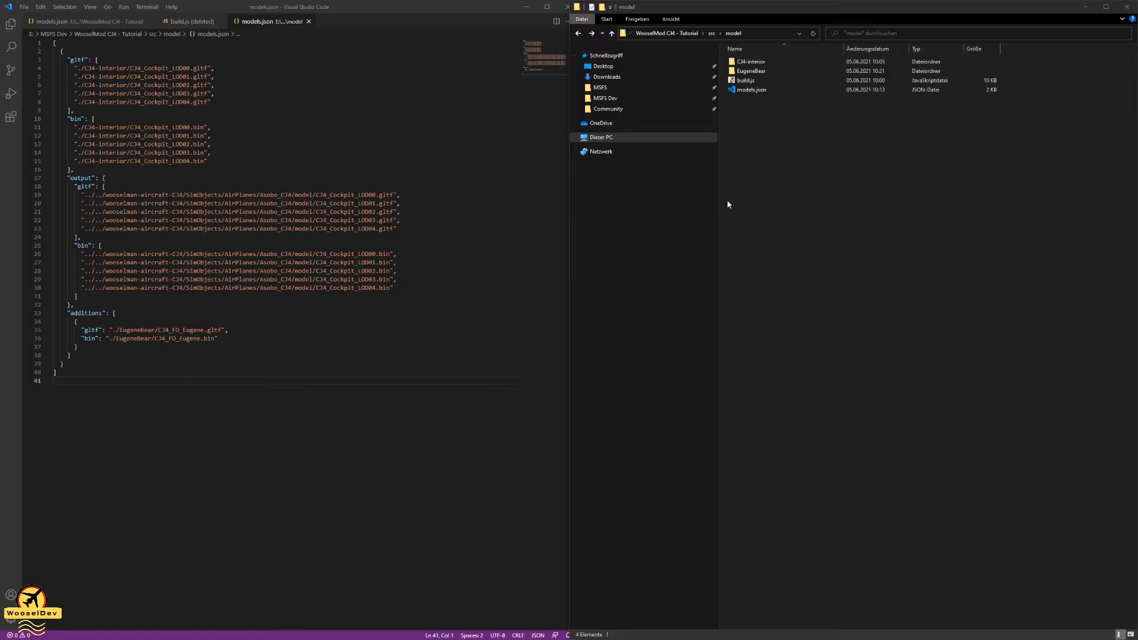
click(825, 233)
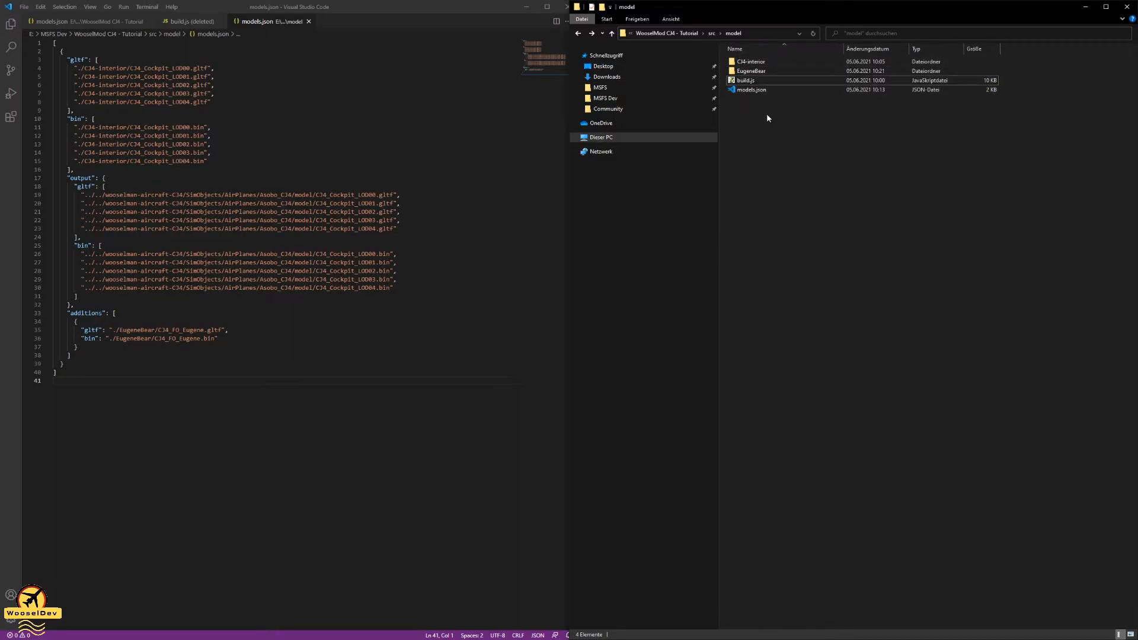
- Open a command prompt (cmd) in the src\model folder and place its window over File Explorer
click(758, 34)
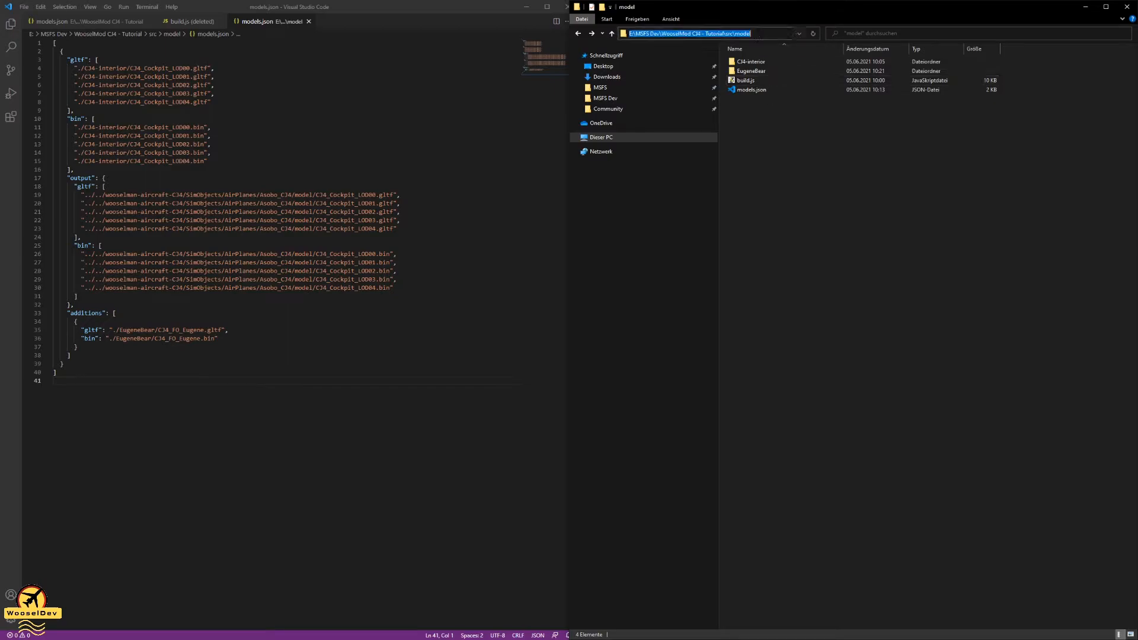
click(778, 148)
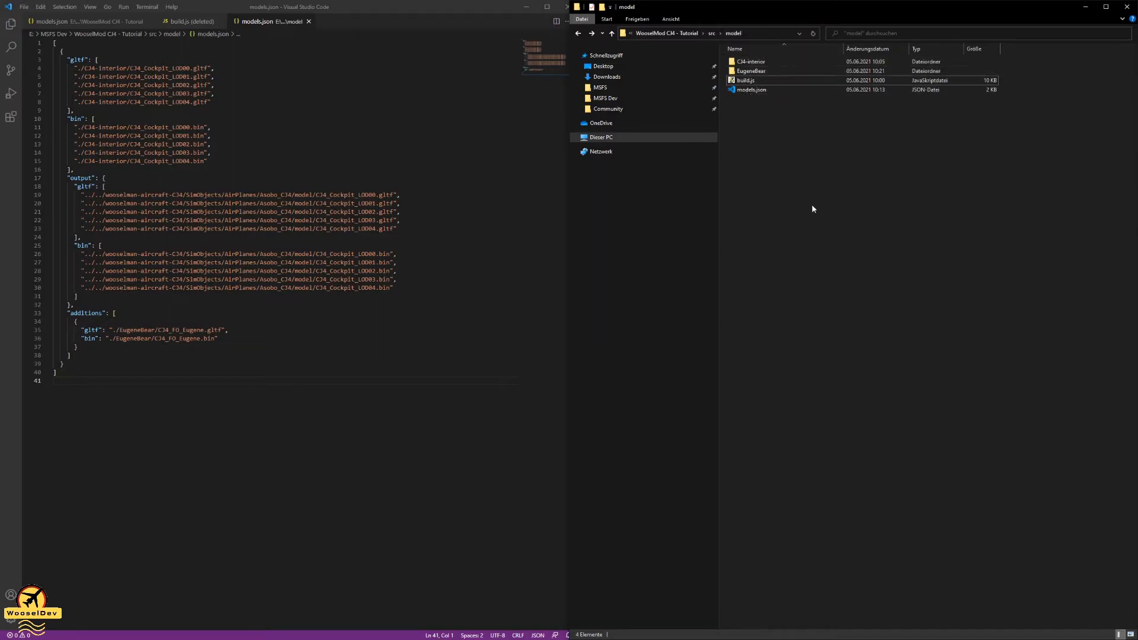
click(755, 34)
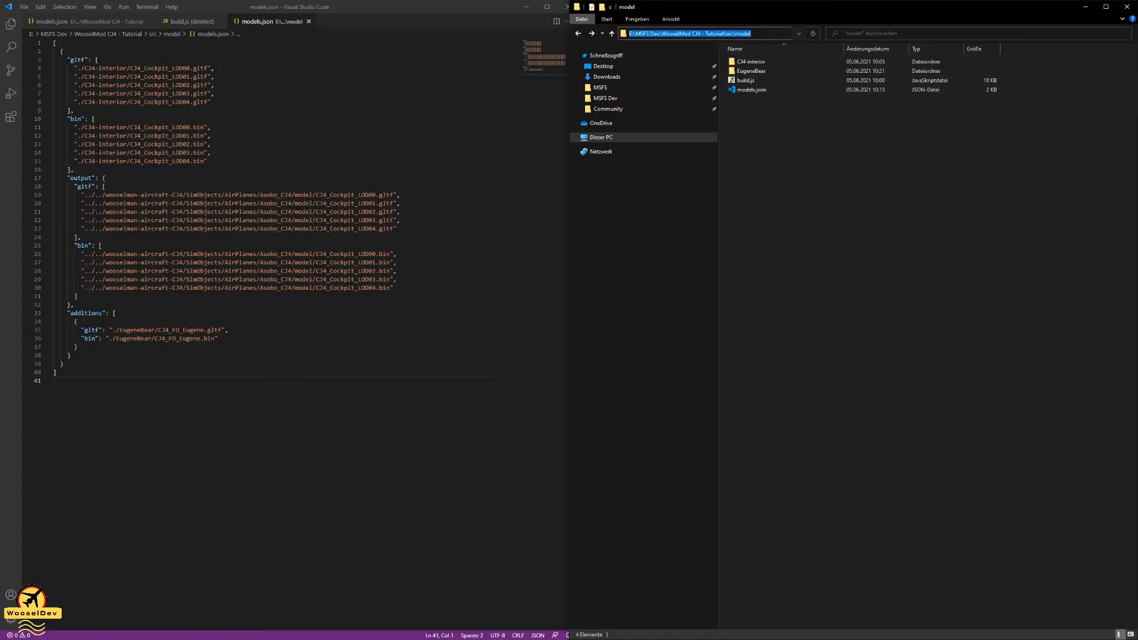
click(770, 122)
click(759, 34)
text(cmd)
key(Return)
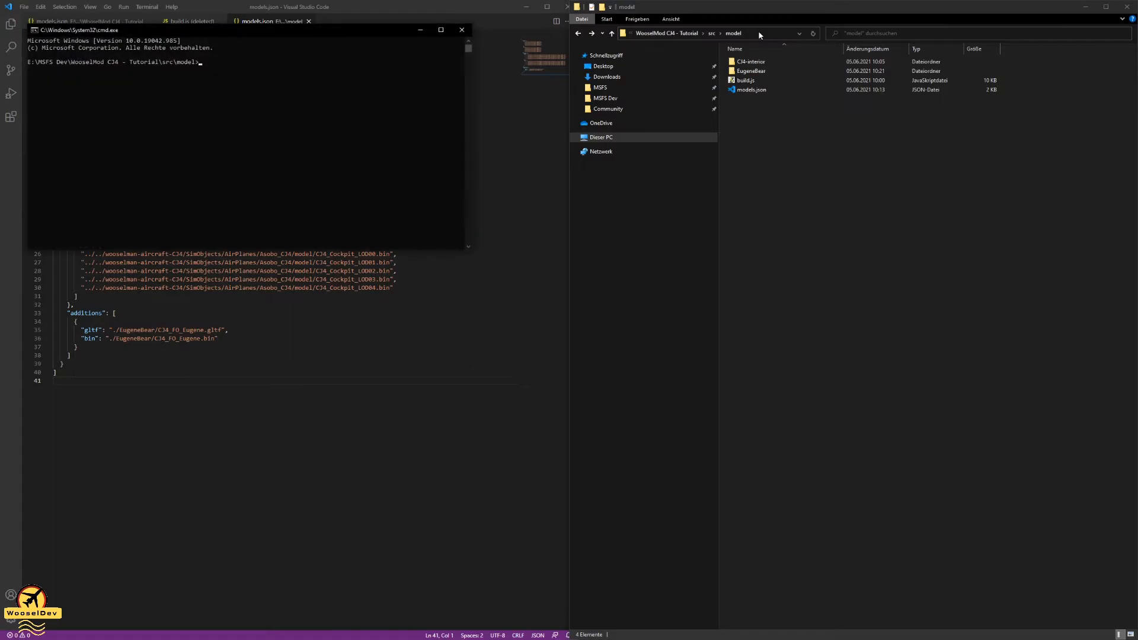
drag(310, 31, 930, 151)
click(878, 207)
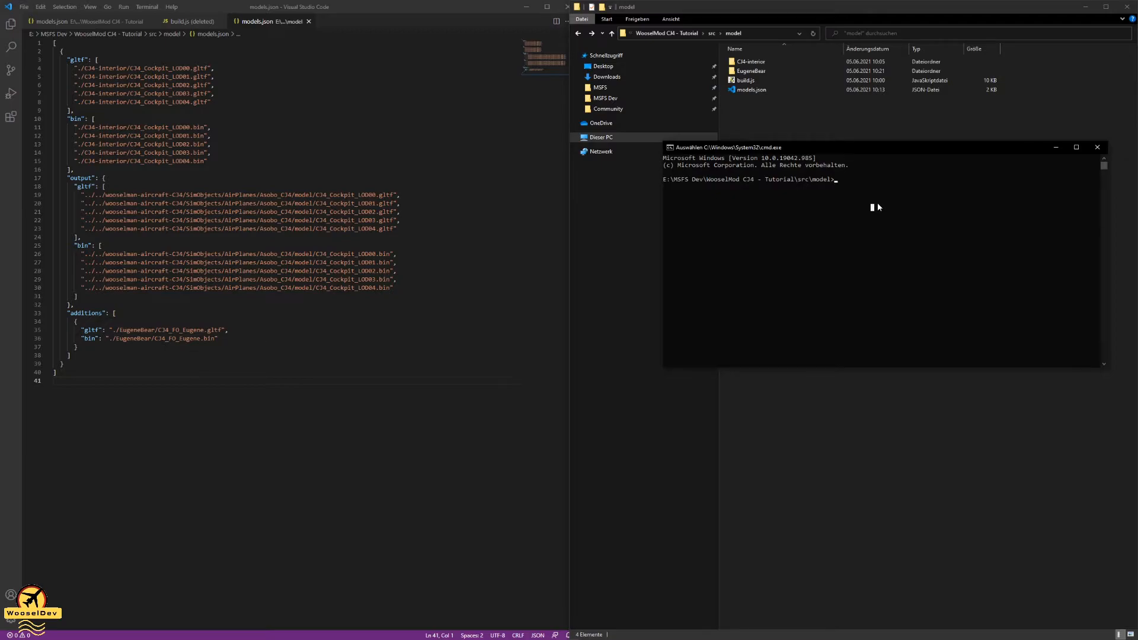
click(890, 194)
click(872, 207)
- Switch to Visual Studio Code and show build.js to examine its required modules
click(211, 144)
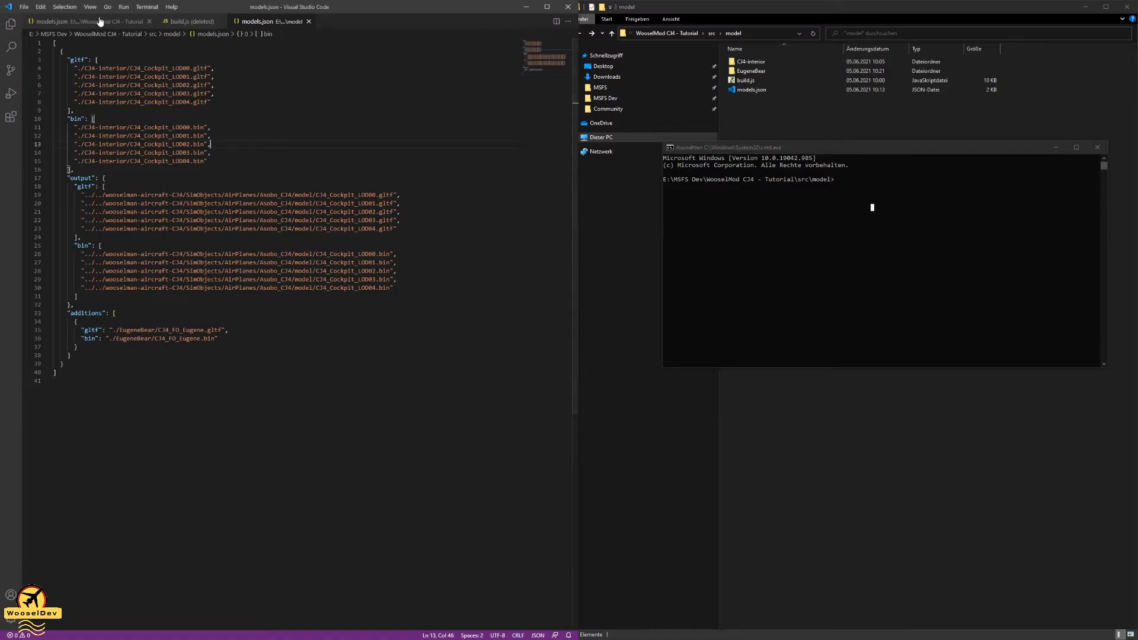
click(188, 24)
click(95, 102)
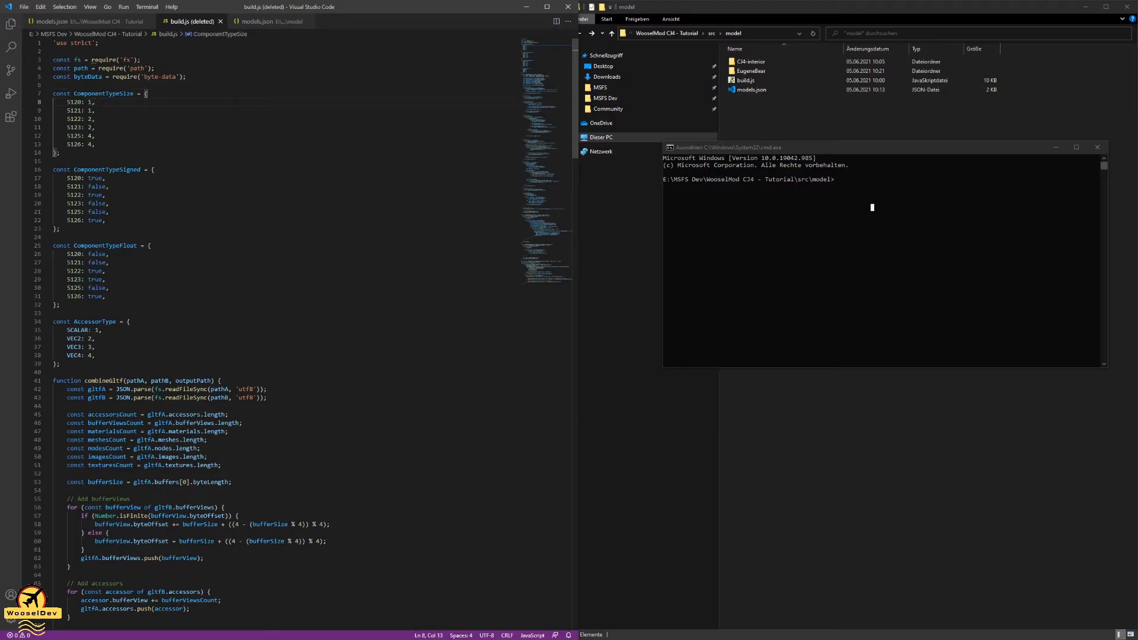
- Highlight the three require lines in build.js and install the fs package with npm in the src\model command prompt
click(87, 68)
drag(53, 60, 187, 77)
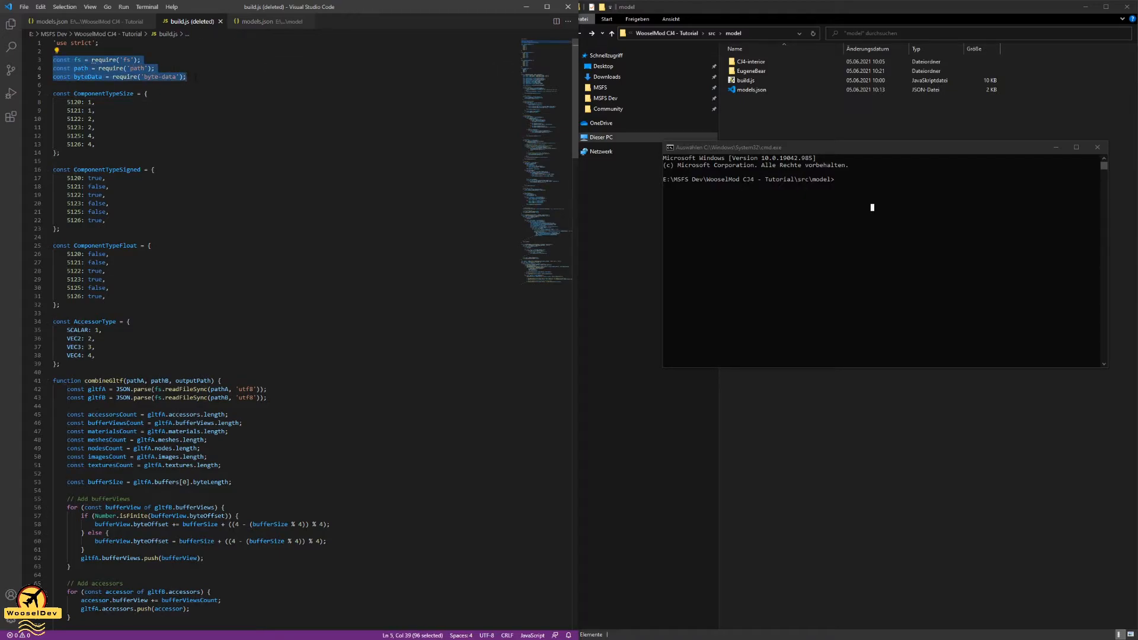
click(854, 205)
key(Escape)
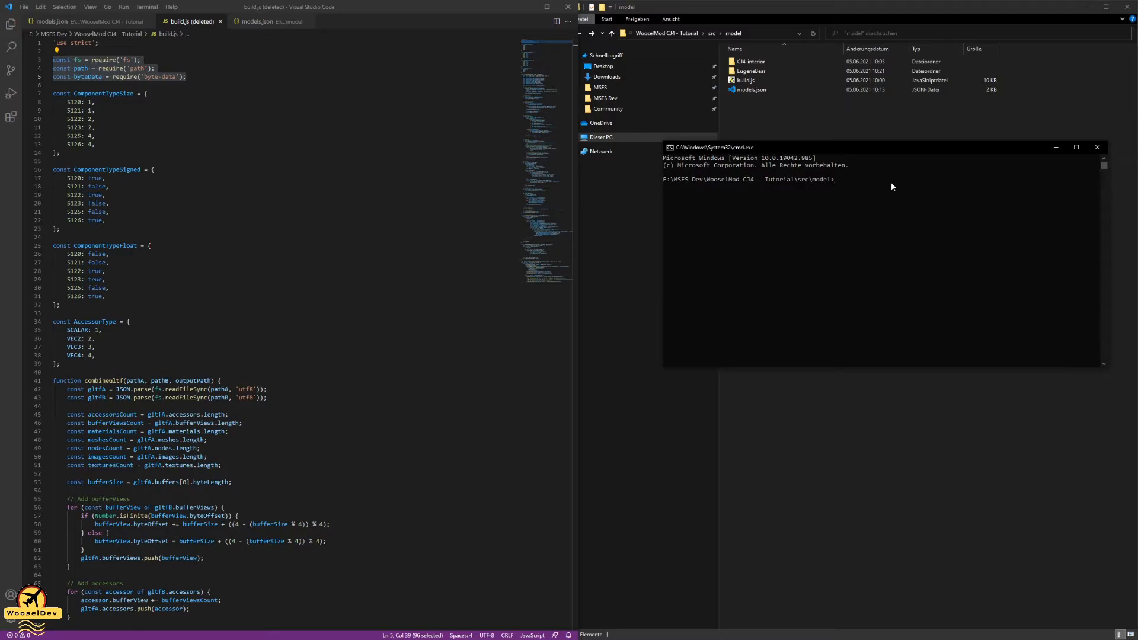
text(npm install fs)
key(Return)
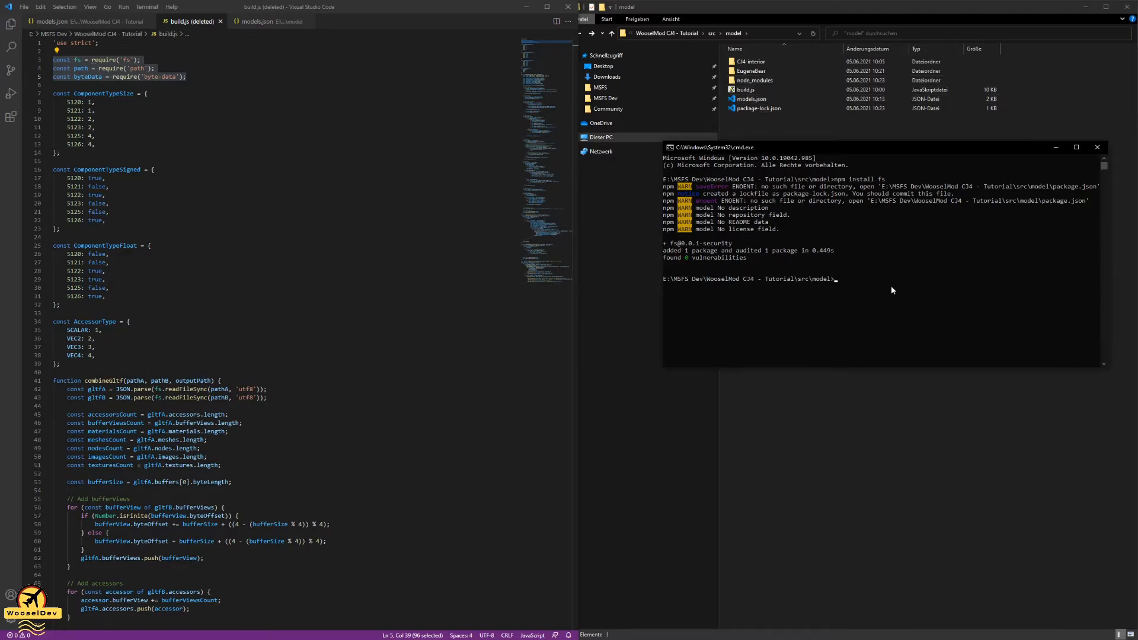
- Install the path and byte-data packages with npm and close the command prompt
text(npm install path)
key(Return)
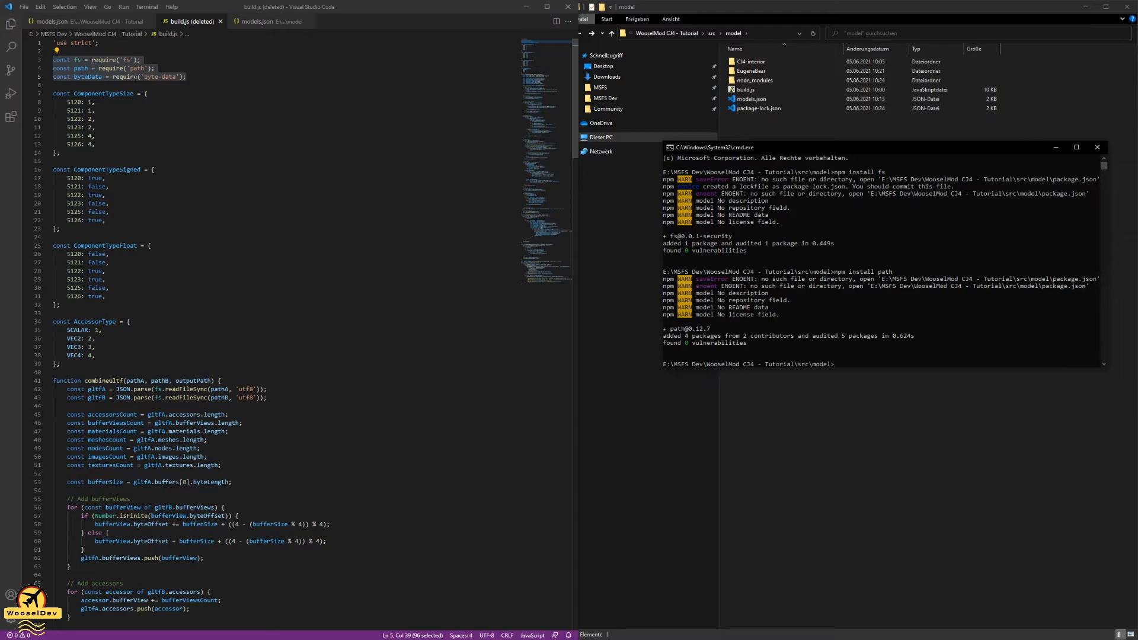
text(npm install byte-data)
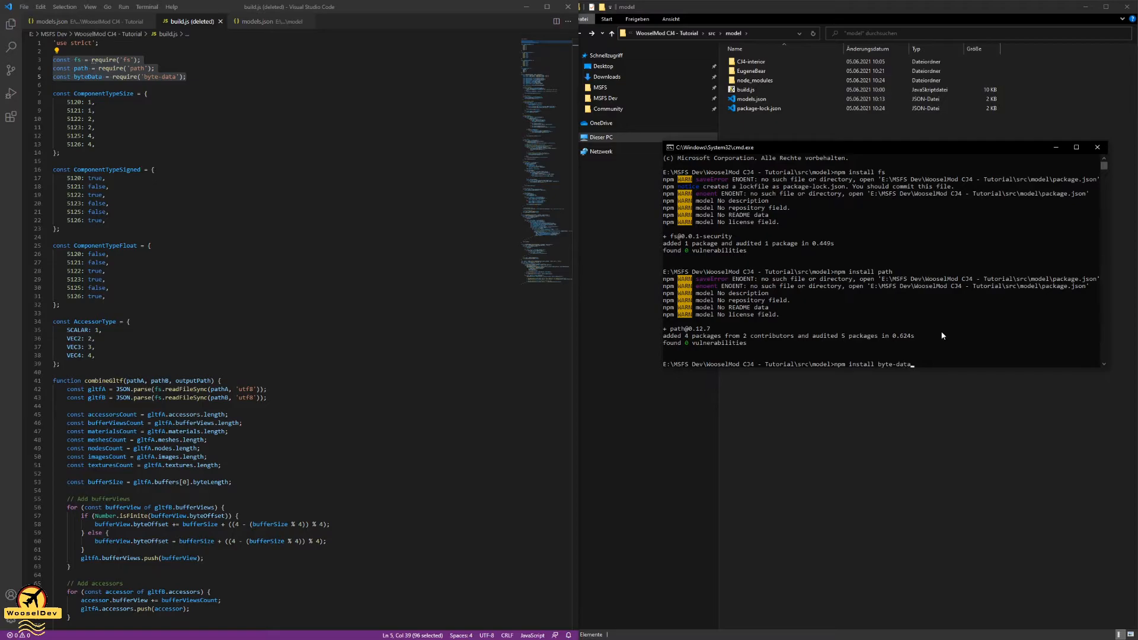
key(Return)
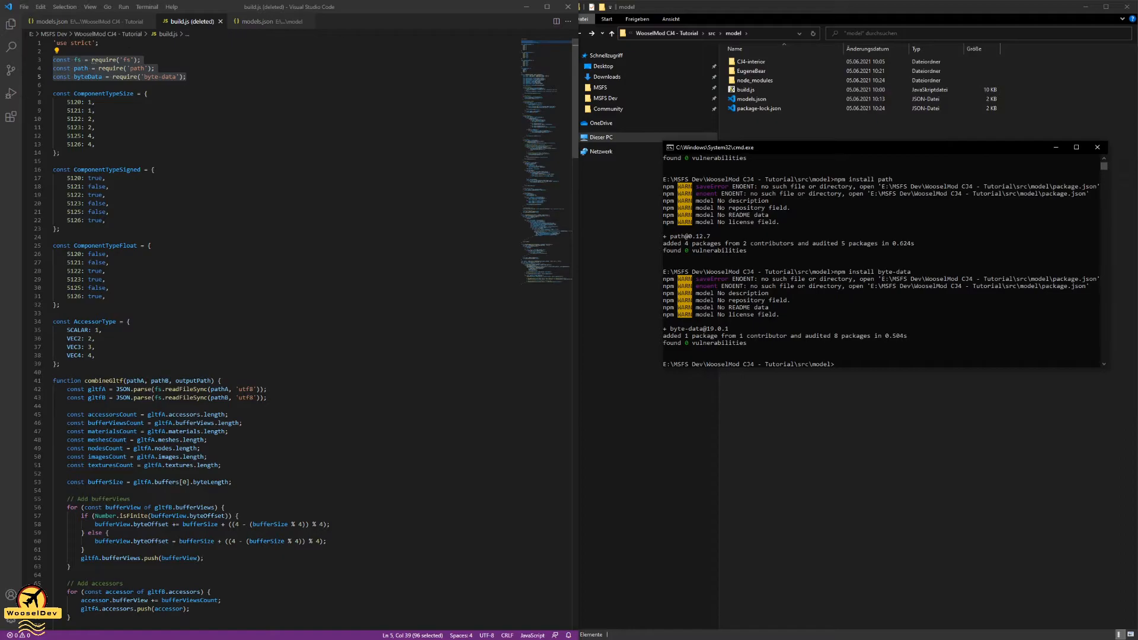
click(1098, 148)
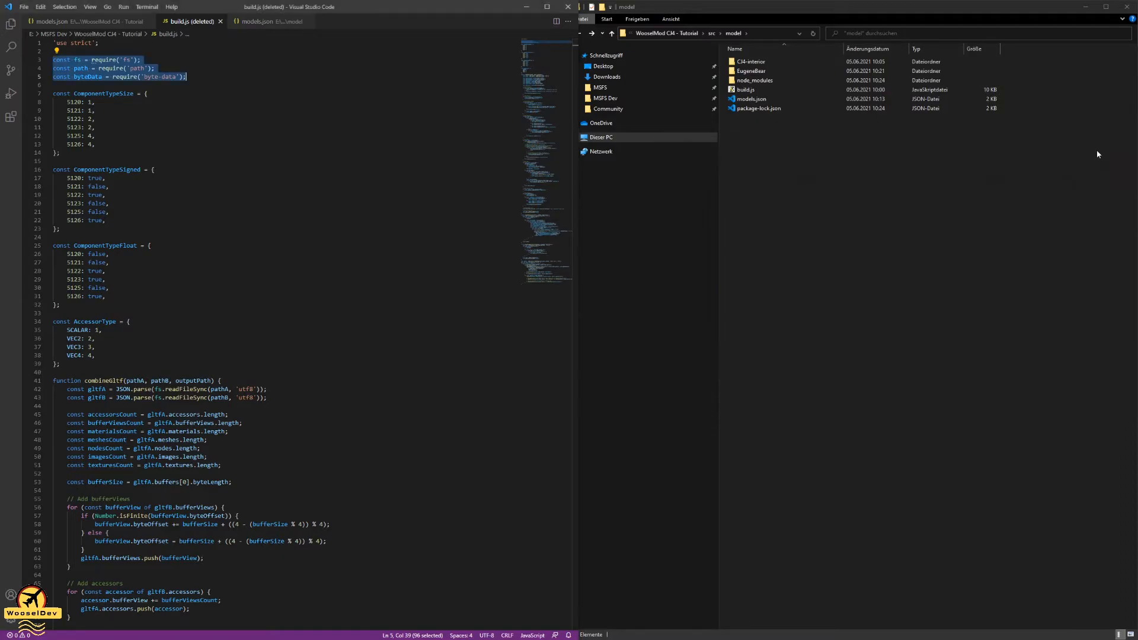
- Look at package-lock.json and inside the node_modules folder, and return to the model folder
click(746, 109)
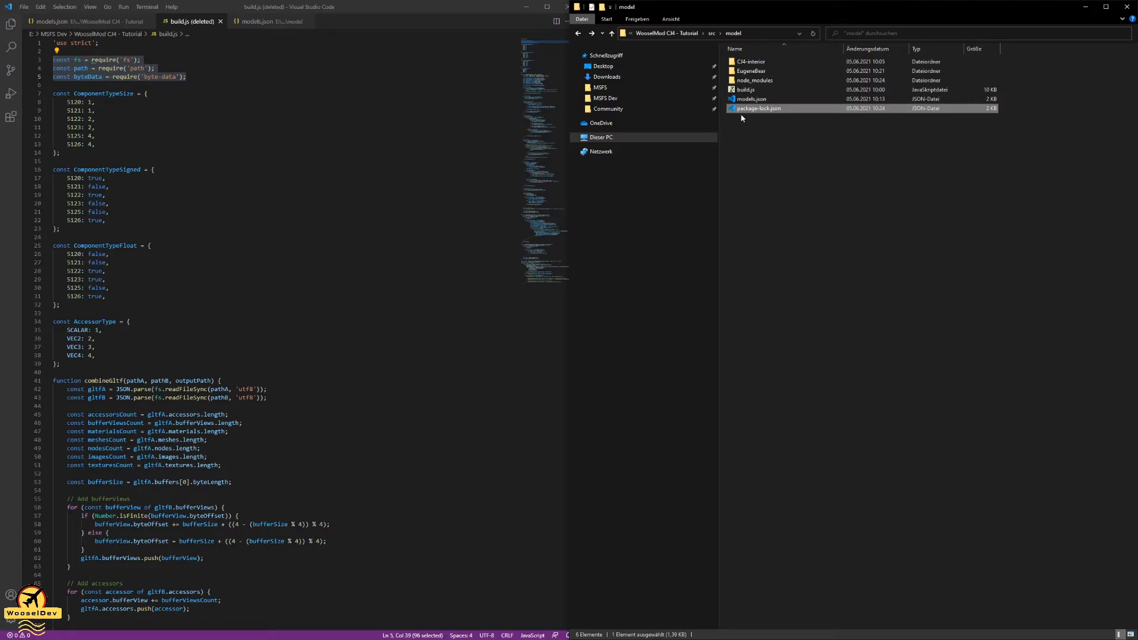
double_click(748, 80)
key(alt+Left)
click(764, 182)
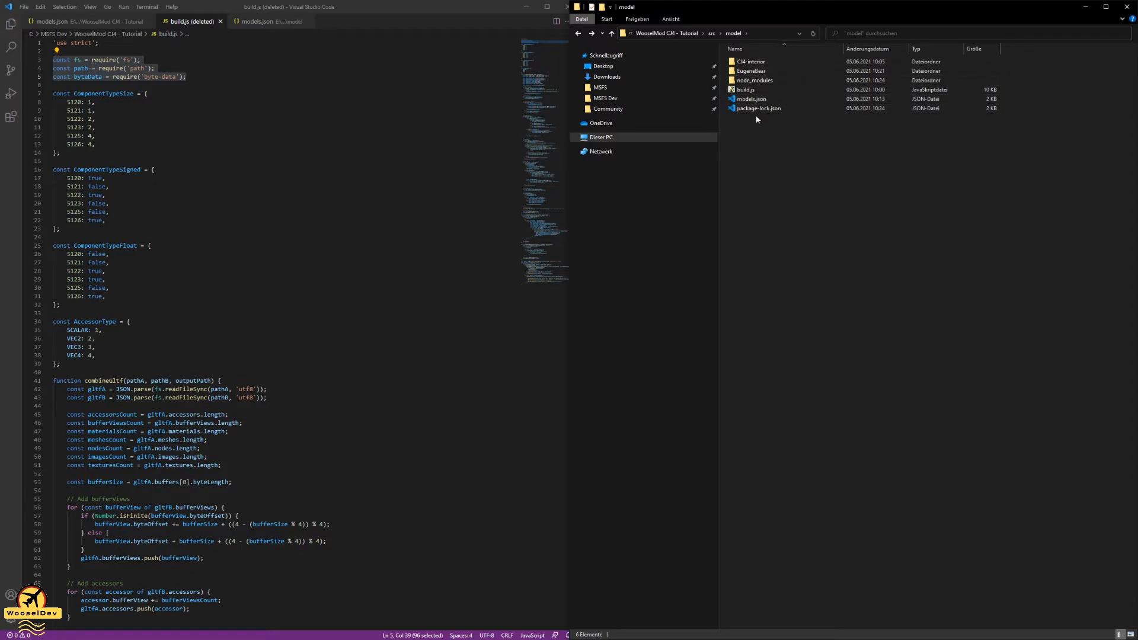
- Open CJ4_FO_Eugene.gltf from the EugeneBear folder in Visual Studio Code
double_click(759, 72)
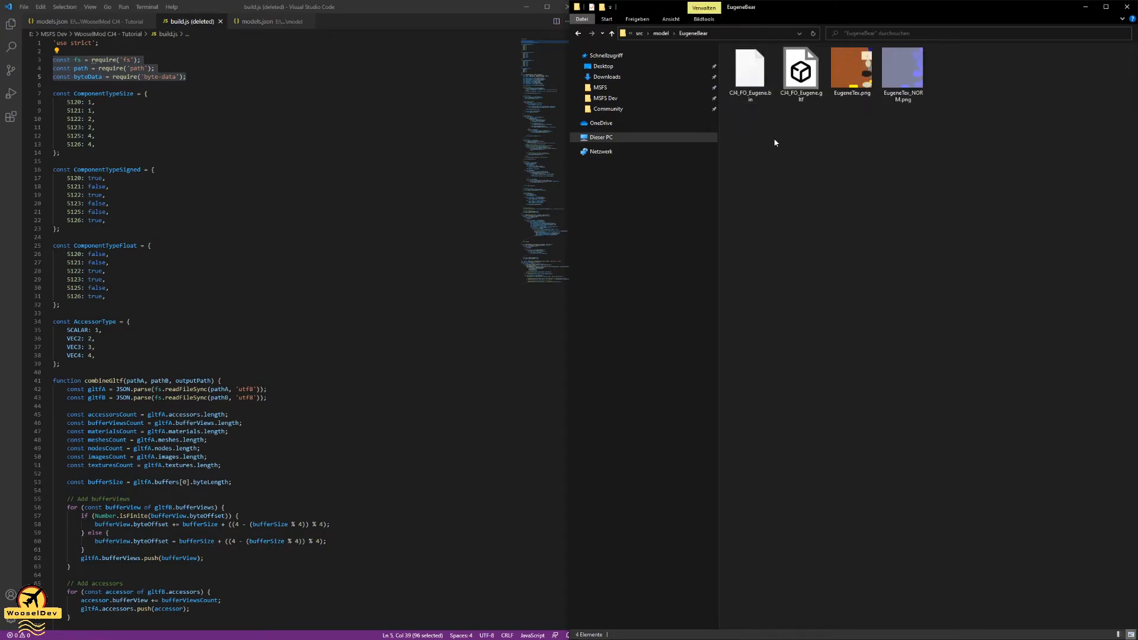
click(799, 87)
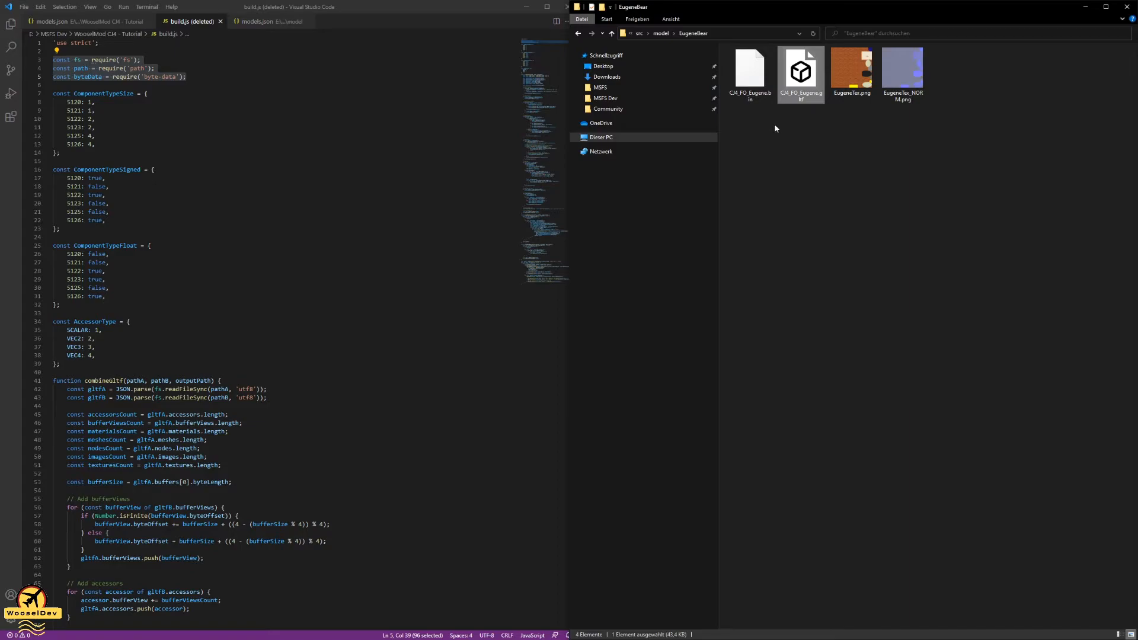
right_click(799, 82)
mouse_move(871, 137)
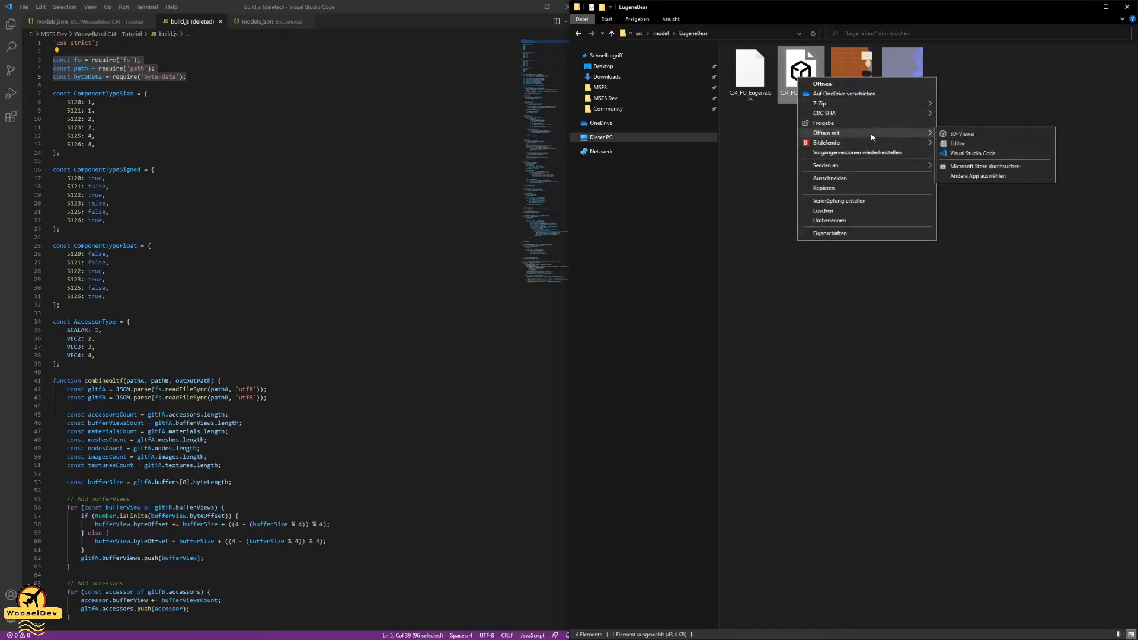
click(1001, 154)
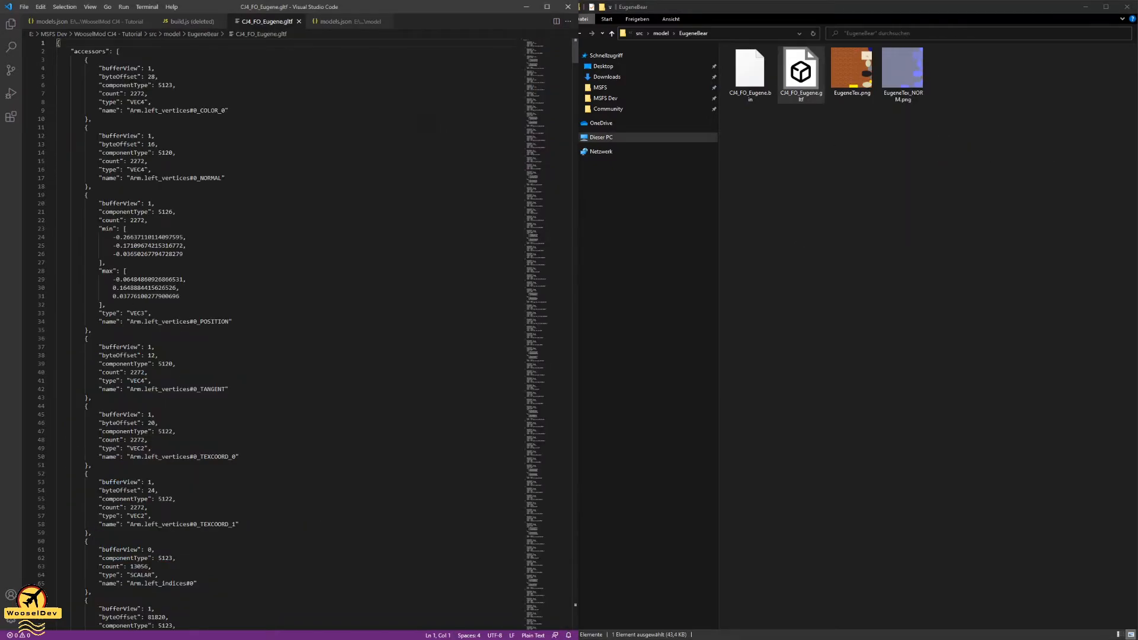
- Examine the accessors listed in CJ4_FO_Eugene.gltf
scroll(316, 147, down, 10)
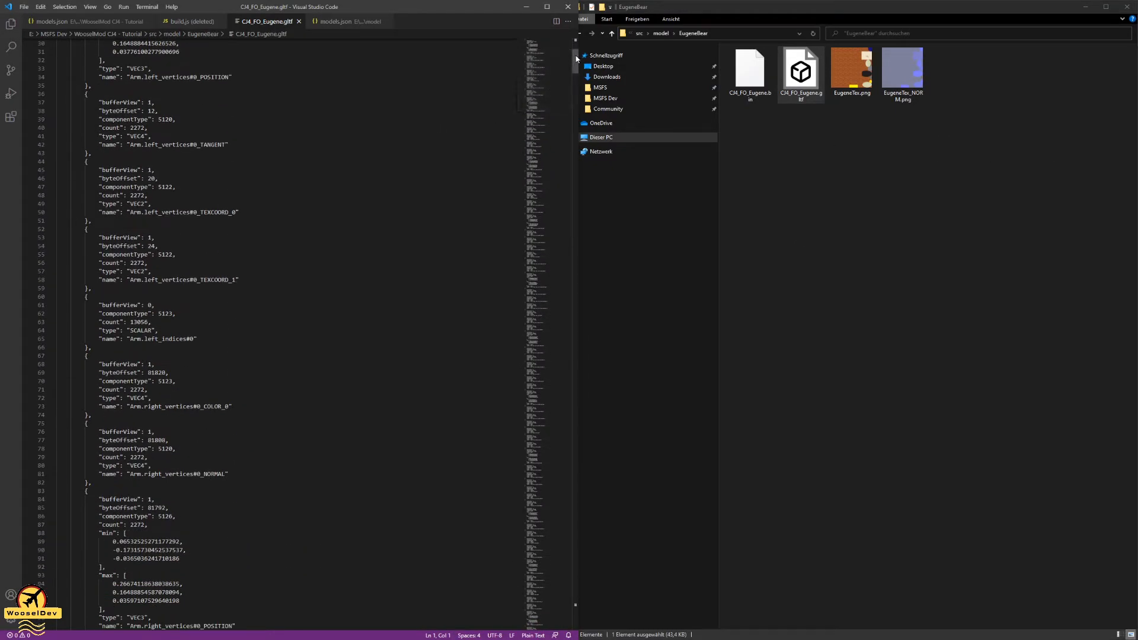
scroll(576, 58, down, 10)
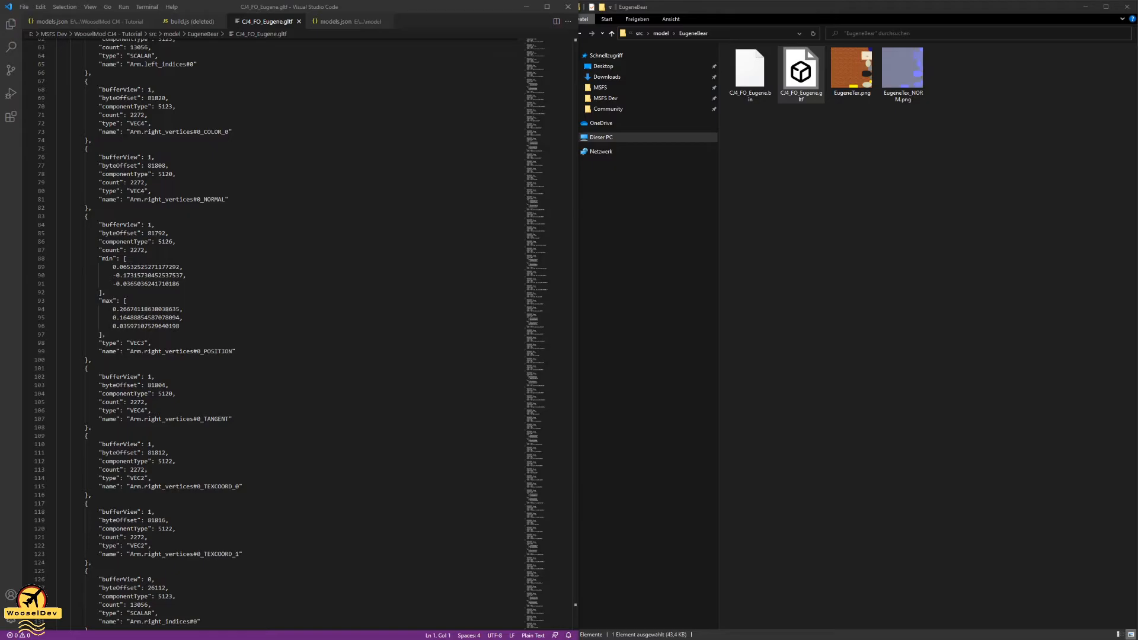
click(375, 224)
scroll(376, 342, up, 18)
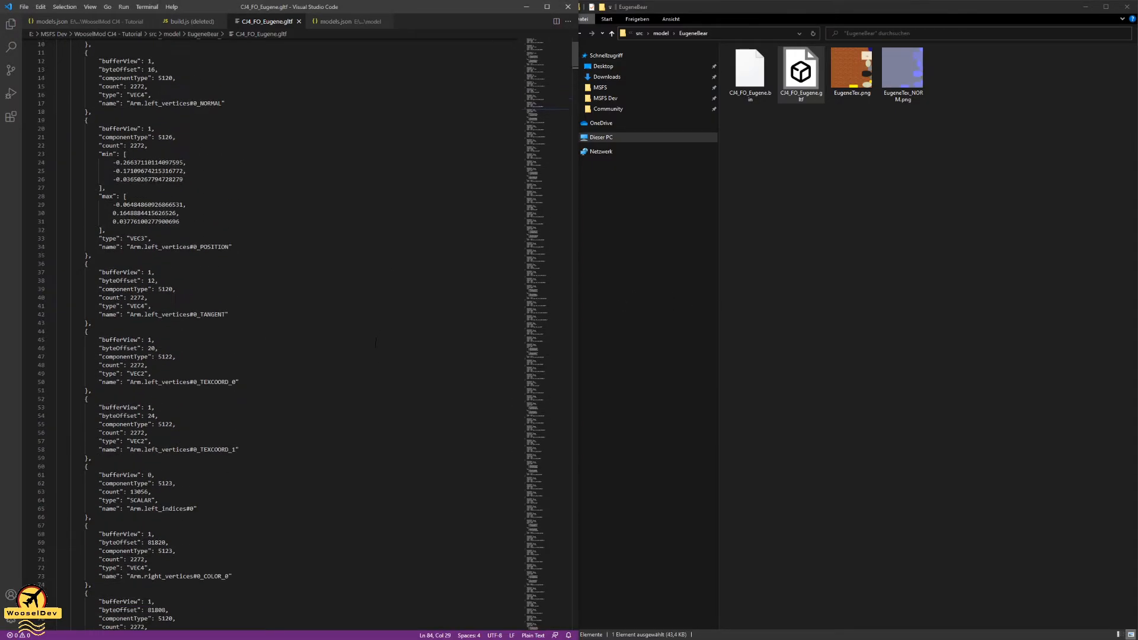
scroll(375, 342, down, 13)
scroll(277, 395, down, 2)
scroll(276, 395, up, 18)
scroll(277, 395, down, 17)
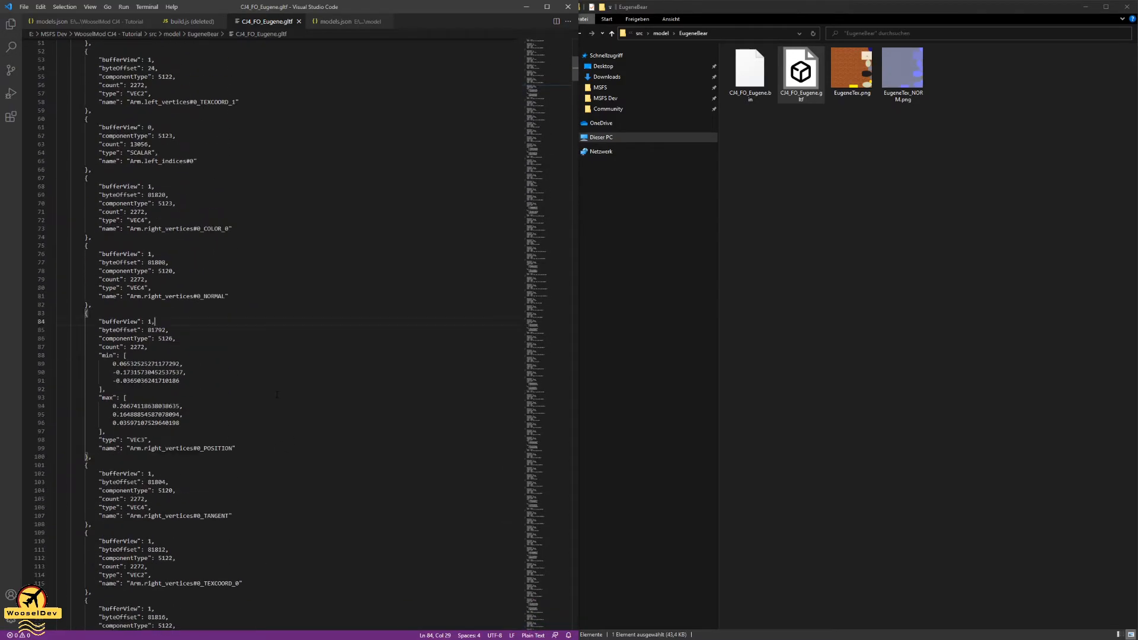
scroll(277, 395, down, 20)
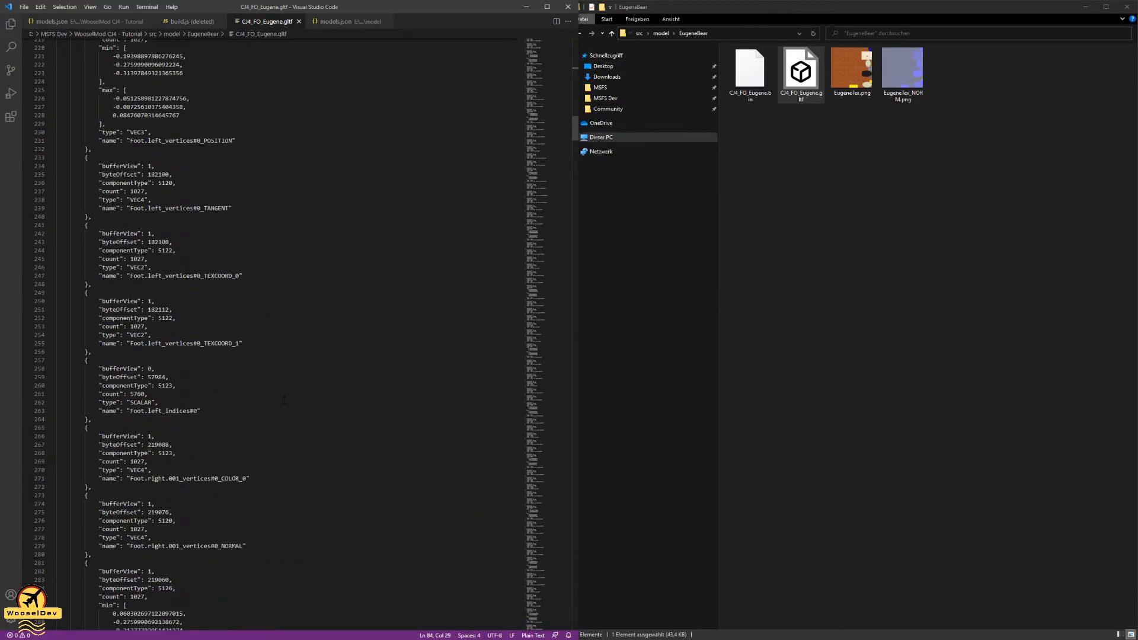
scroll(284, 401, down, 20)
- Set the language mode of CJ4_FO_Eugene.gltf to JSON
click(284, 236)
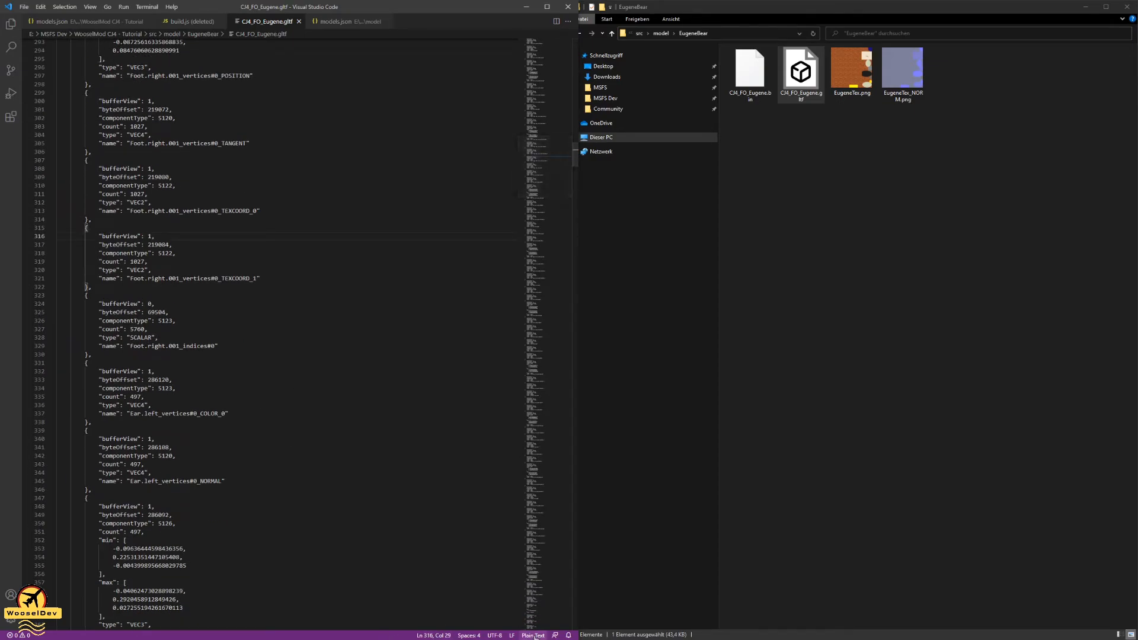
click(533, 635)
text(json)
key(Return)
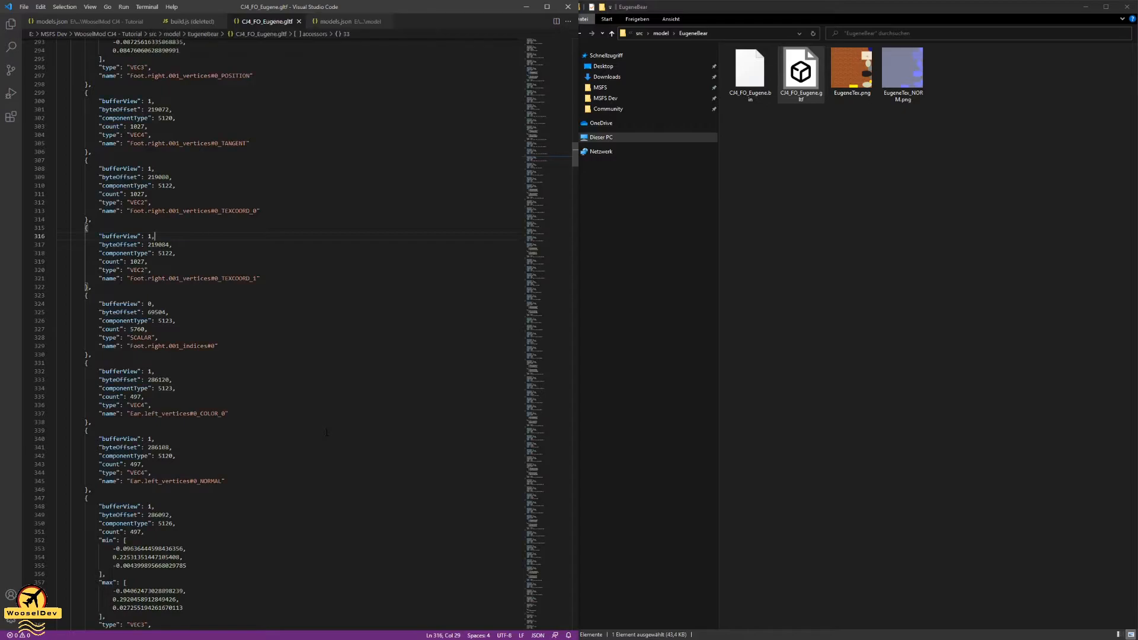
- Search the glTF file for "extensionsused" and highlight the ASOBO entries in that section
scroll(327, 432, down, 20)
click(319, 428)
key(ctrl+f)
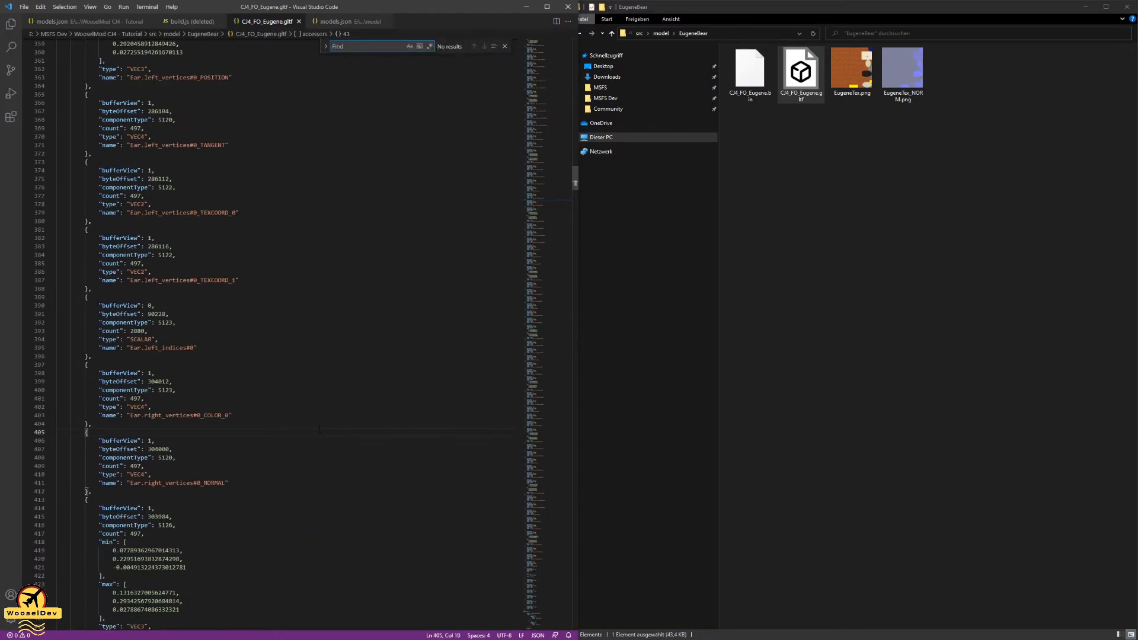
text(extensionsused)
click(137, 334)
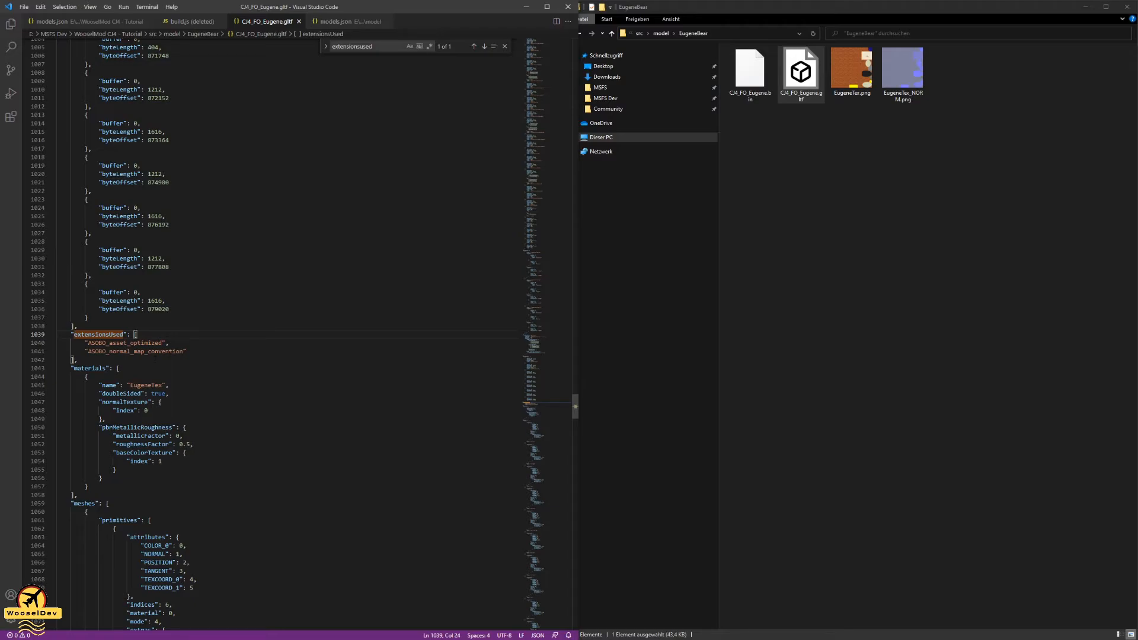
drag(85, 343, 187, 352)
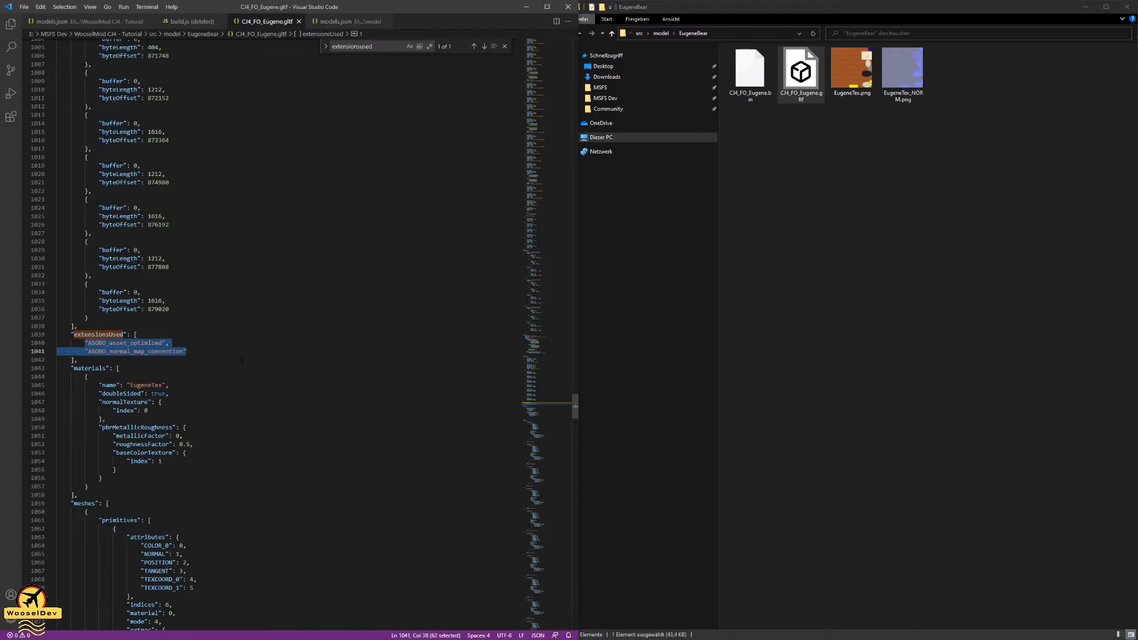
click(240, 360)
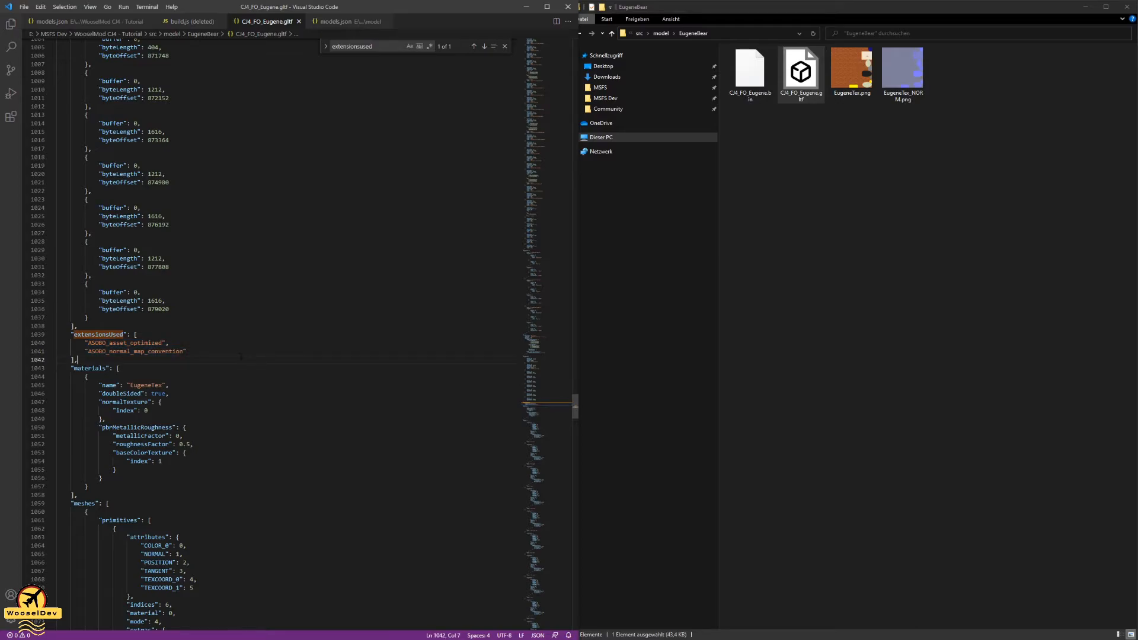
- Add "MSFT_texture_dds", copied from Replace_in_glTF.txt, as the last extensionsUsed entry after ASOBO_normal_map_convention and save the glTF file
click(238, 352)
text(,)
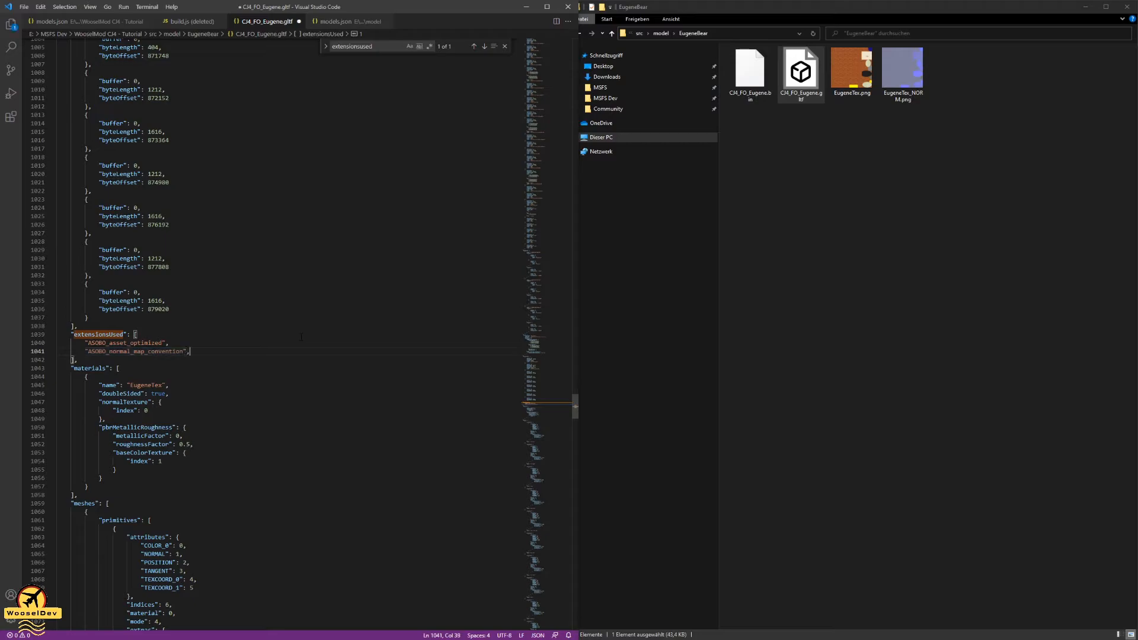
key(Return)
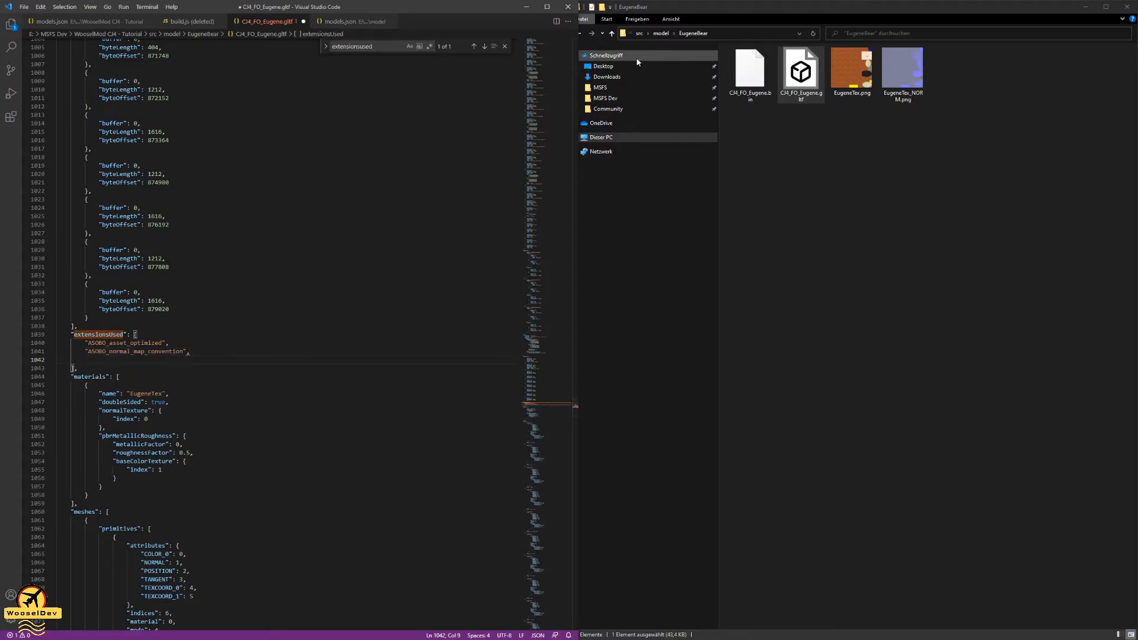
key(alt+Tab)
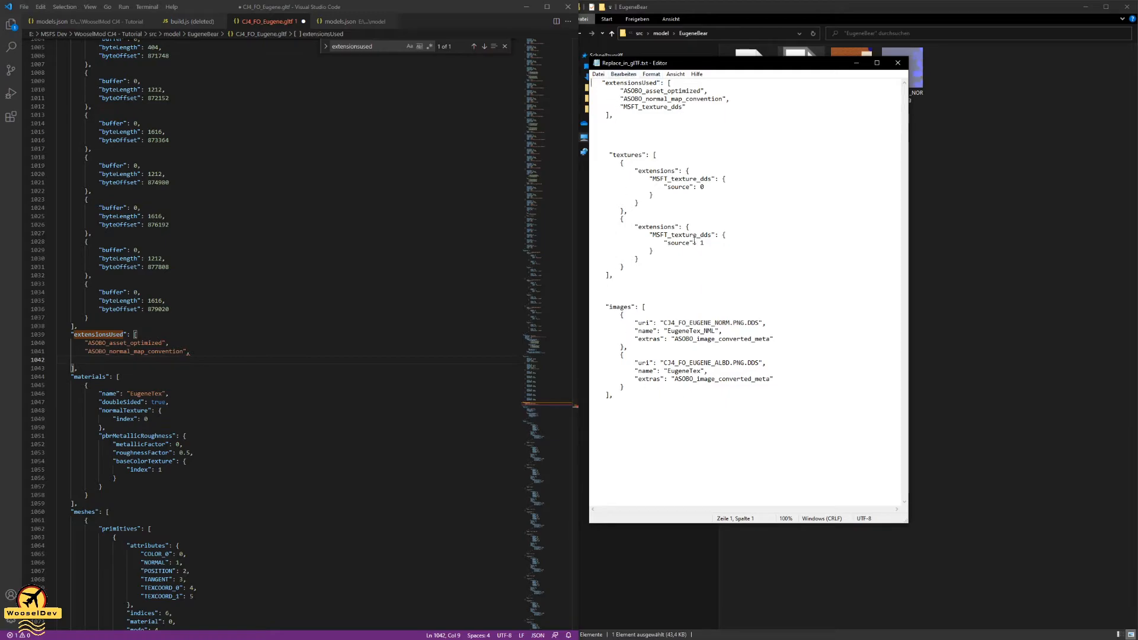
drag(621, 107, 687, 110)
key(ctrl+c)
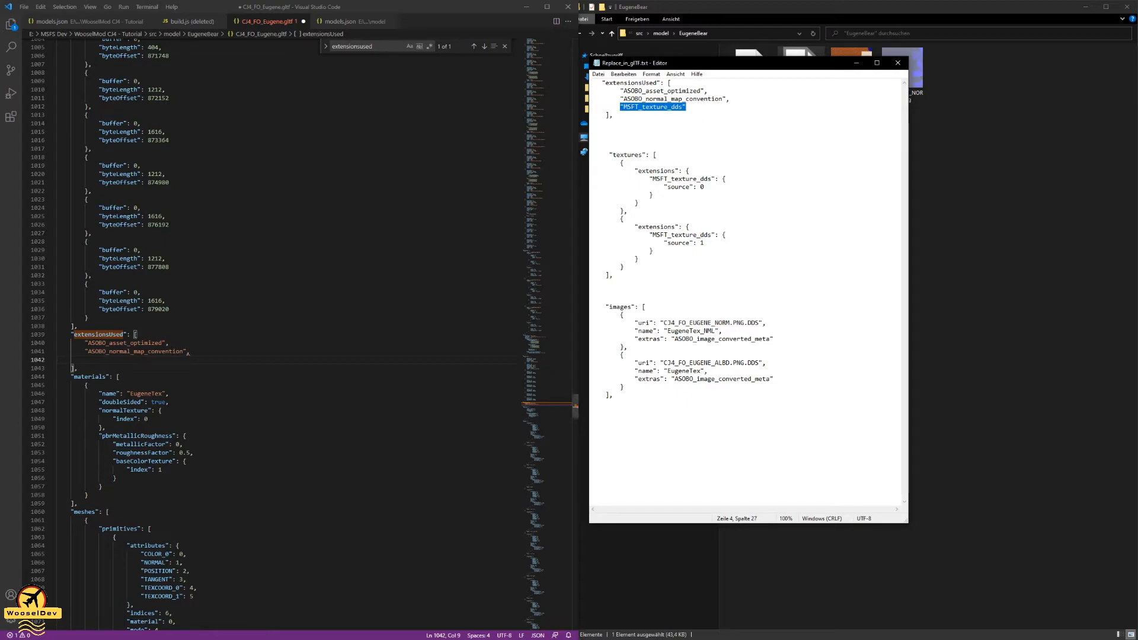
click(97, 361)
key(ctrl+v)
key(ctrl+s)
- Examine the textures and images sections at the end of CJ4_FO_Eugene.gltf
click(119, 377)
click(753, 220)
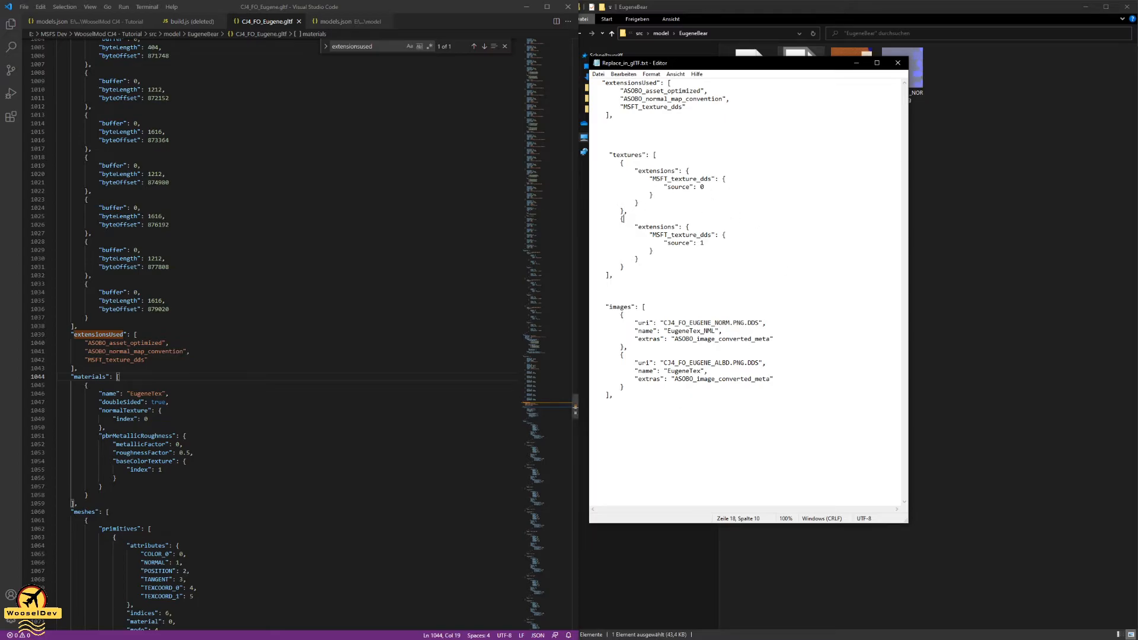
click(154, 453)
scroll(230, 421, down, 12)
scroll(230, 421, down, 20)
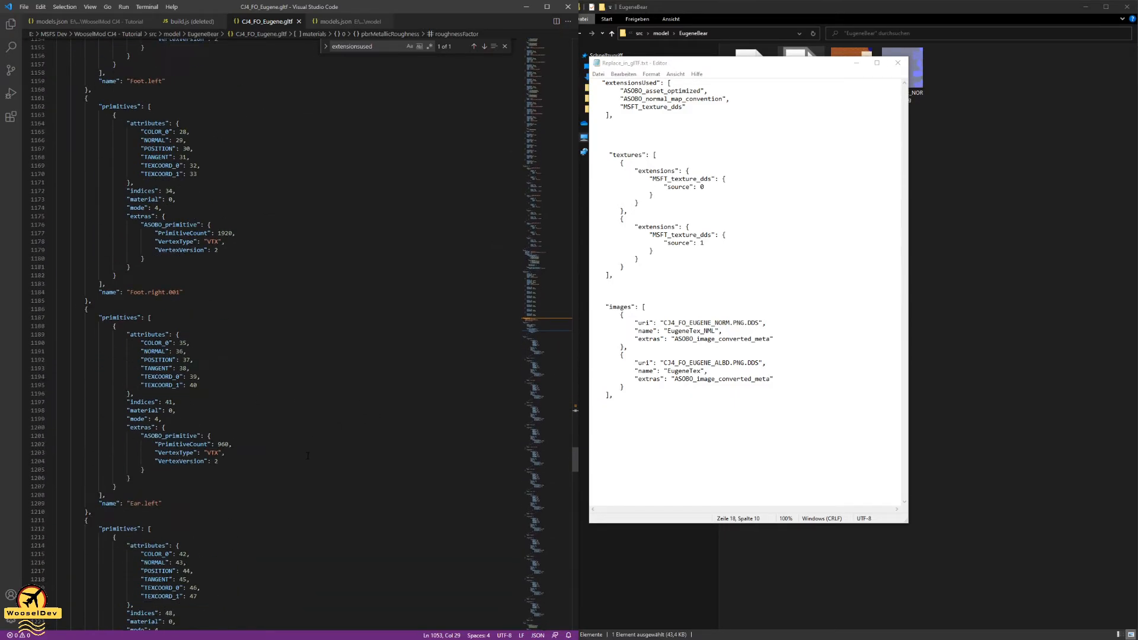
scroll(308, 455, down, 20)
scroll(292, 464, down, 20)
scroll(288, 463, down, 20)
scroll(289, 462, down, 2)
click(88, 268)
drag(71, 268, 89, 310)
click(98, 403)
click(167, 420)
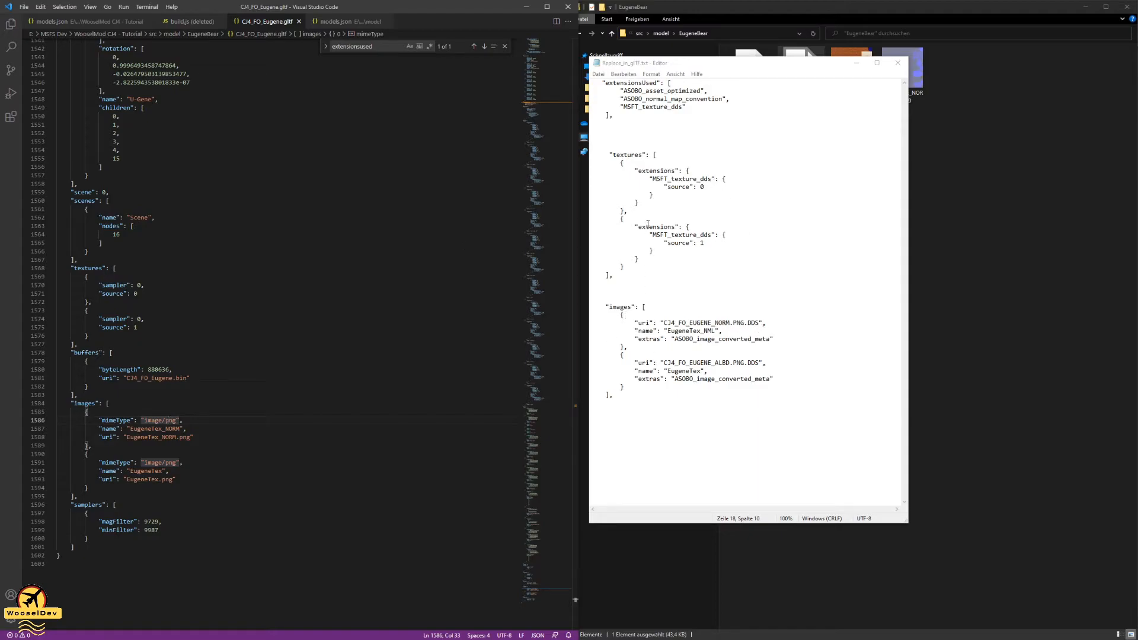
- Replace the whole textures section of the glTF with the MSFT_texture_dds textures block copied from Replace_in_glTF.txt
click(654, 179)
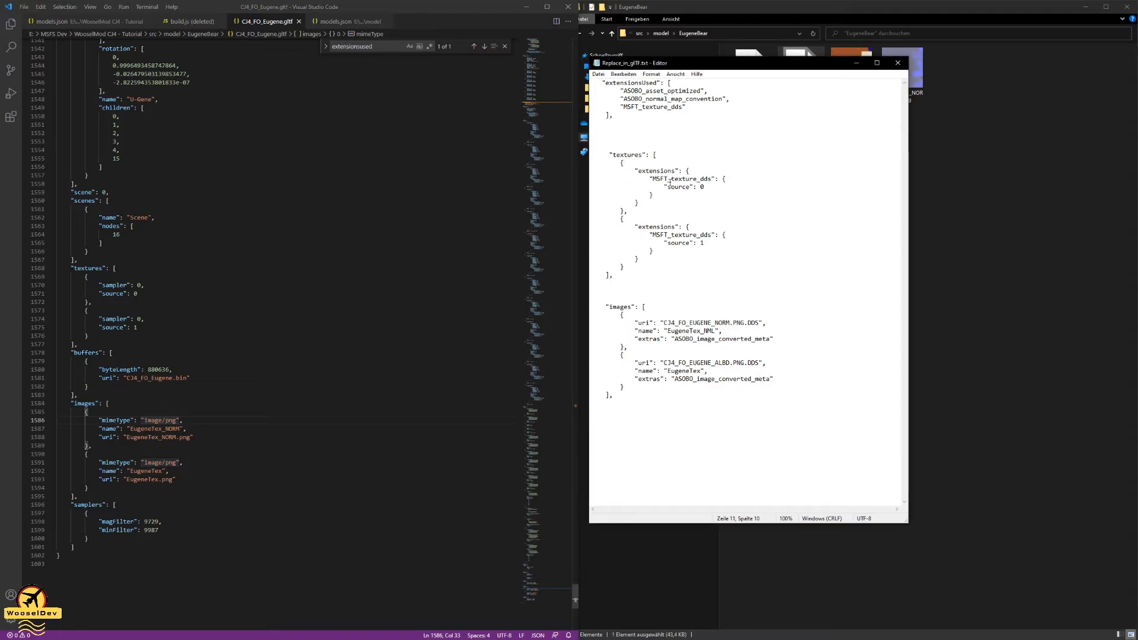
drag(607, 155, 632, 274)
key(ctrl+c)
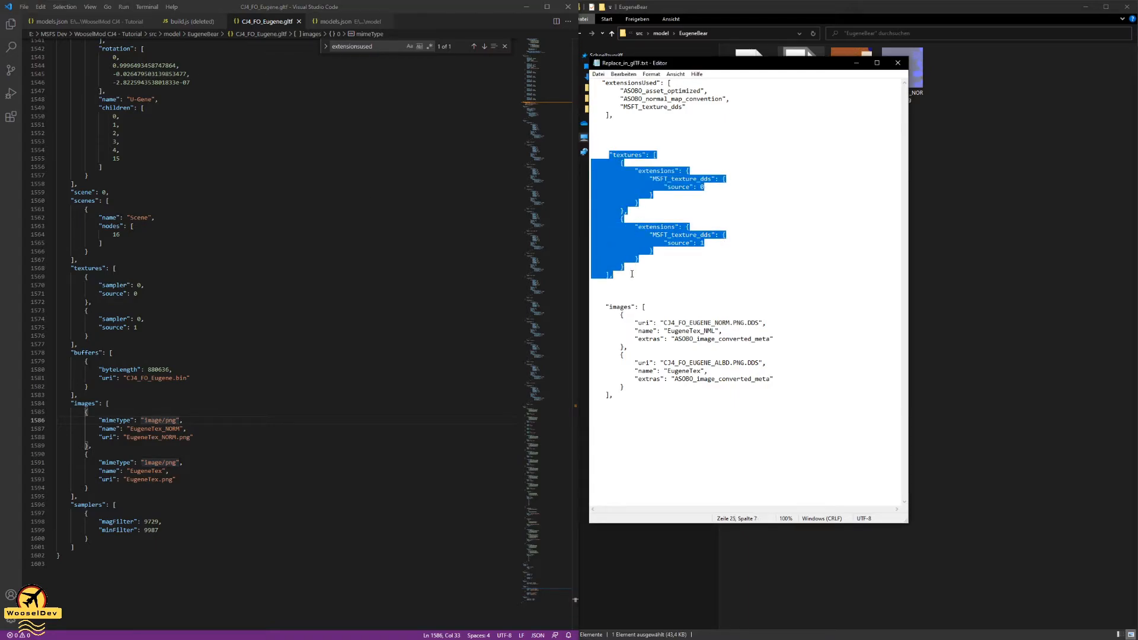
click(155, 218)
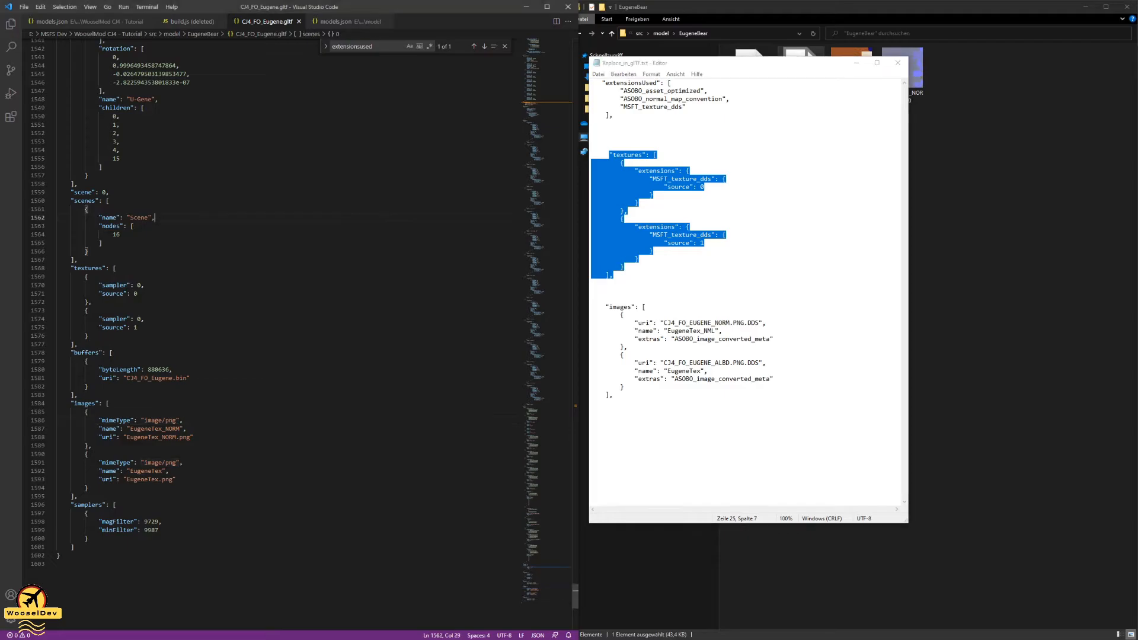
drag(71, 268, 78, 345)
key(ctrl+v)
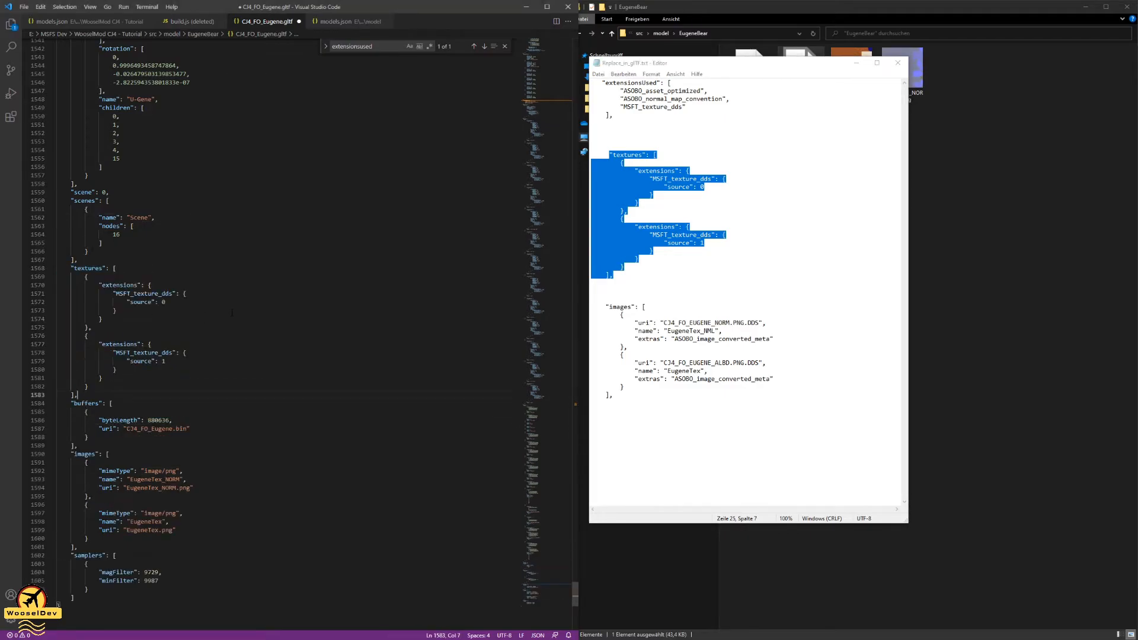
- Examine how the source indices 0 and 1 in the textures section refer to the two entries of the images section
click(171, 353)
click(167, 294)
click(147, 302)
scroll(163, 237, down, 5)
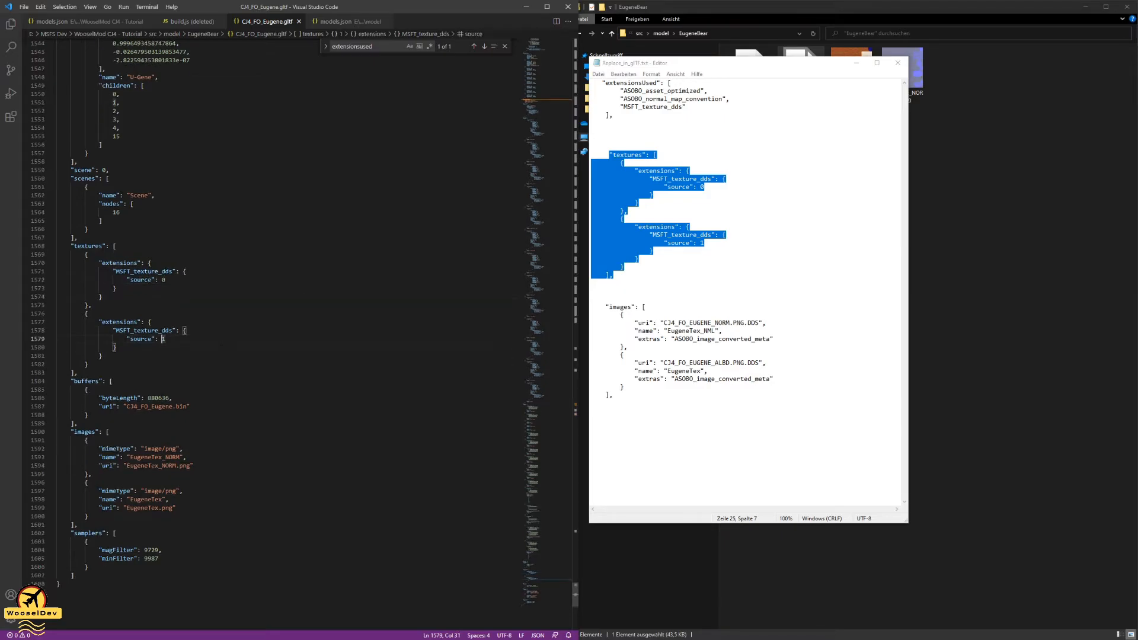
click(162, 206)
scroll(162, 206, down, 1)
click(155, 301)
click(170, 294)
click(165, 302)
click(148, 343)
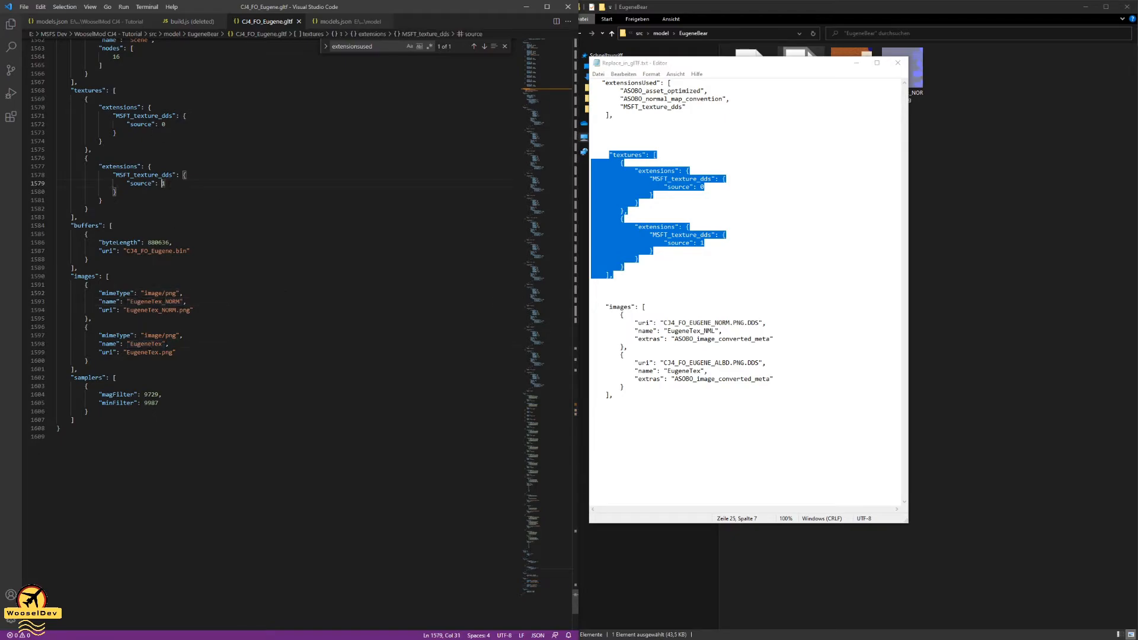
click(120, 108)
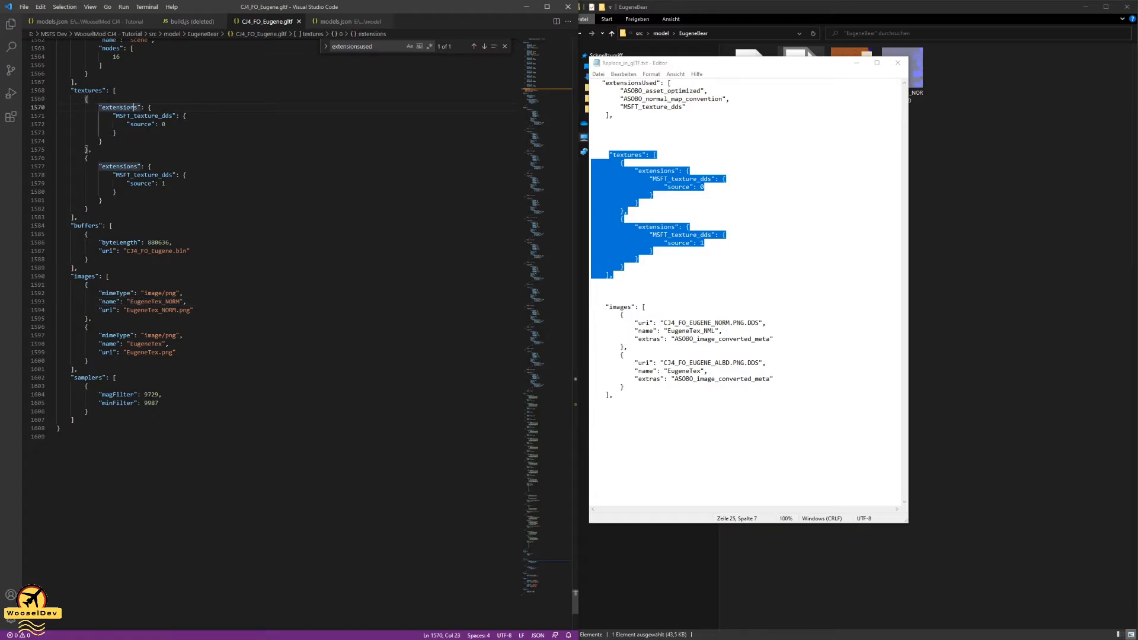
click(141, 124)
click(151, 311)
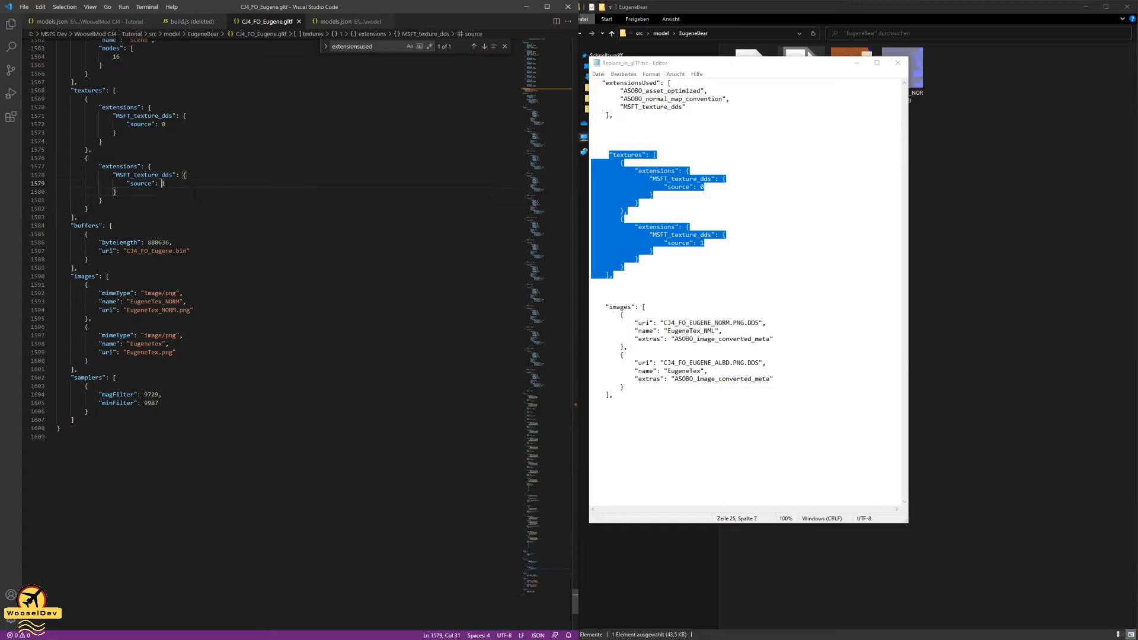
click(154, 344)
- Replace the whole images section of the glTF with the images block of DDS uris copied from Replace_in_glTF.txt
click(666, 286)
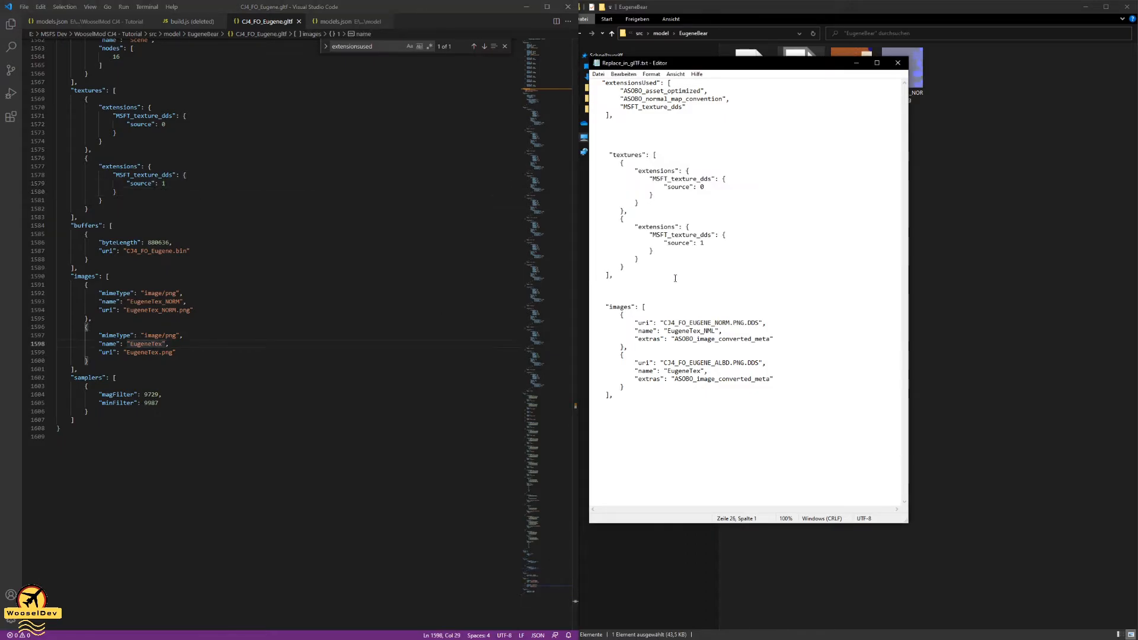
click(702, 277)
drag(663, 322, 760, 323)
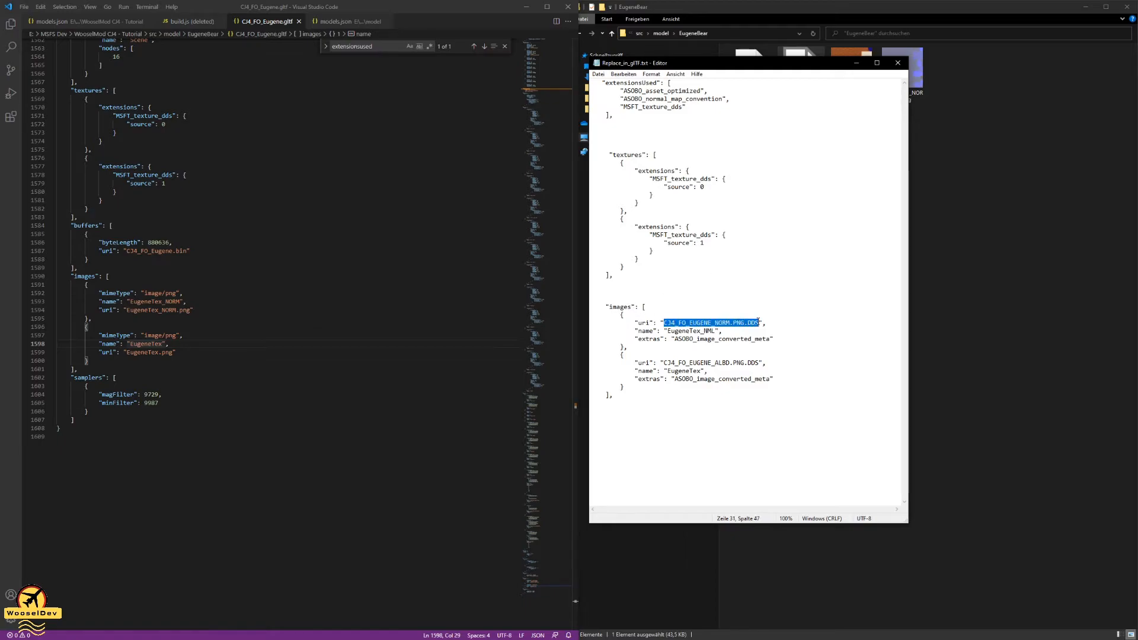
click(719, 335)
drag(663, 363, 760, 362)
click(720, 372)
drag(606, 306, 639, 392)
key(ctrl+c)
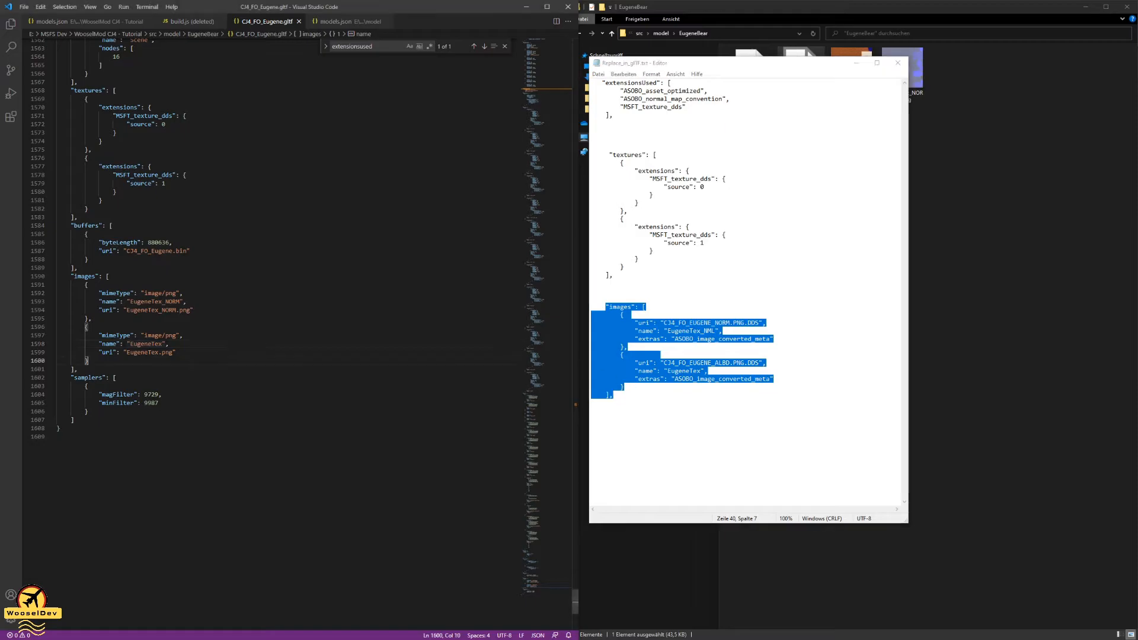
drag(71, 277, 110, 377)
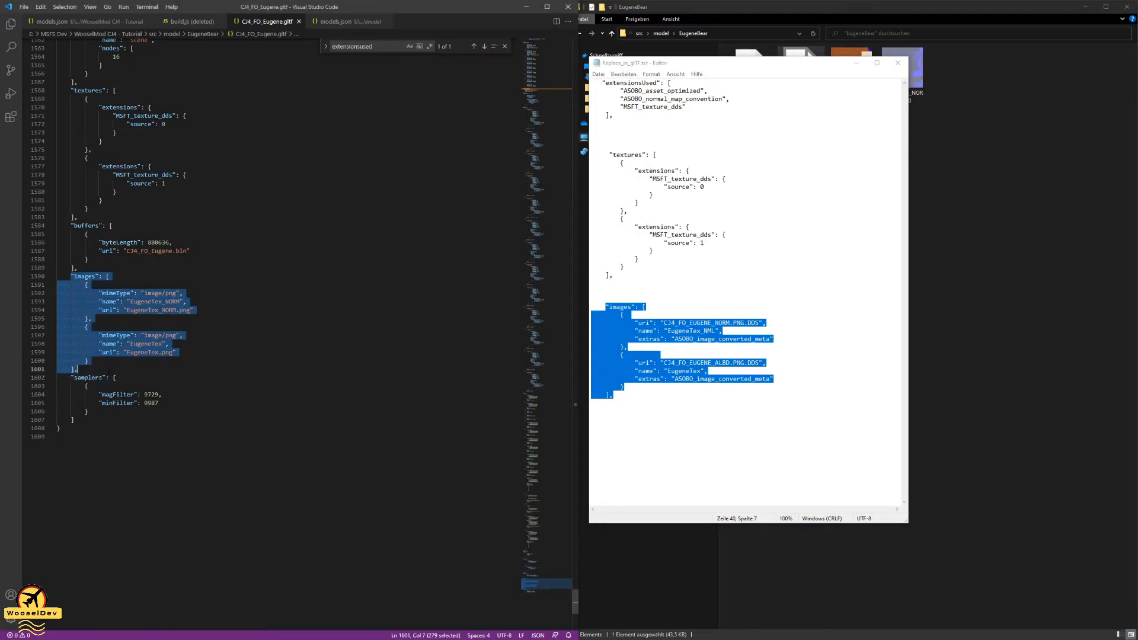
key(ctrl+v)
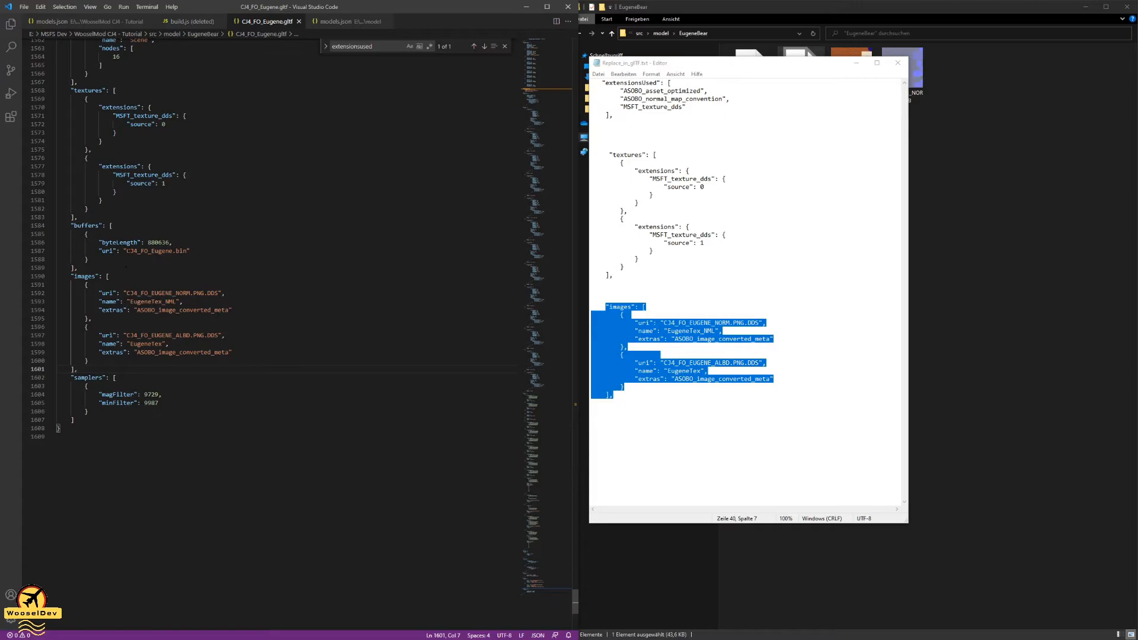
- Check the uri, name and extras entries of both textures in the new images section
click(137, 293)
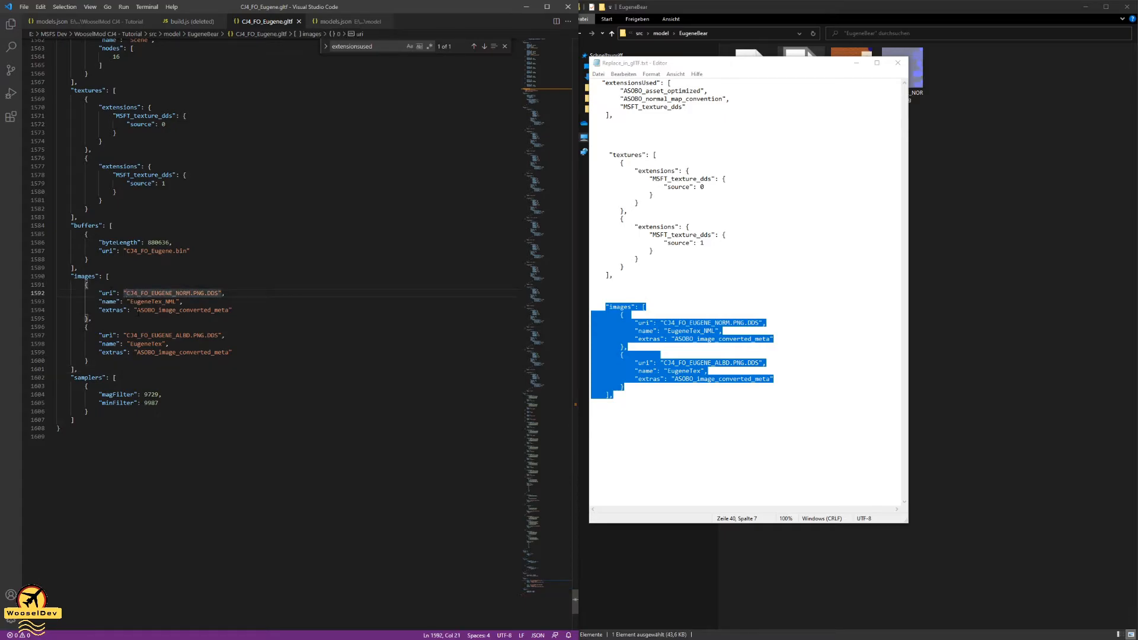
click(158, 336)
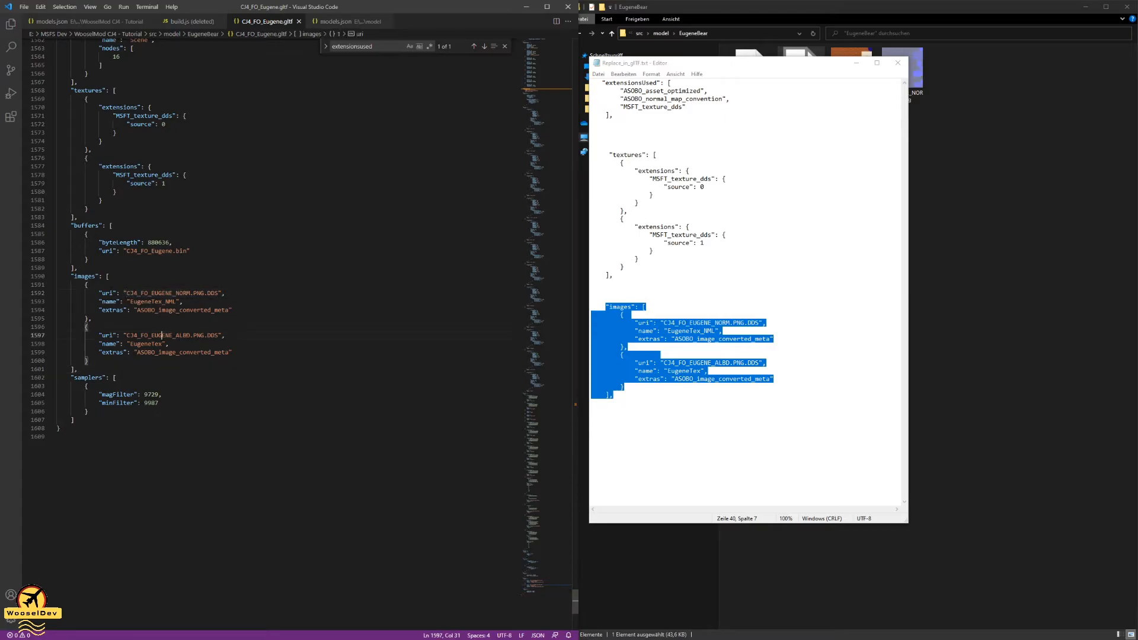
click(158, 301)
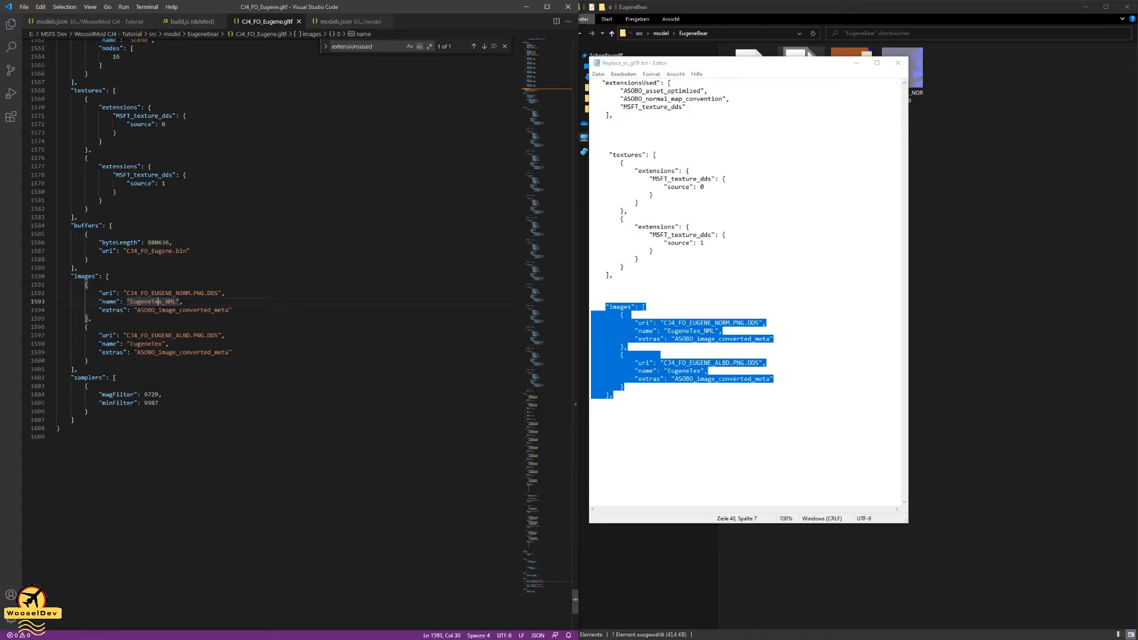
click(115, 352)
click(173, 352)
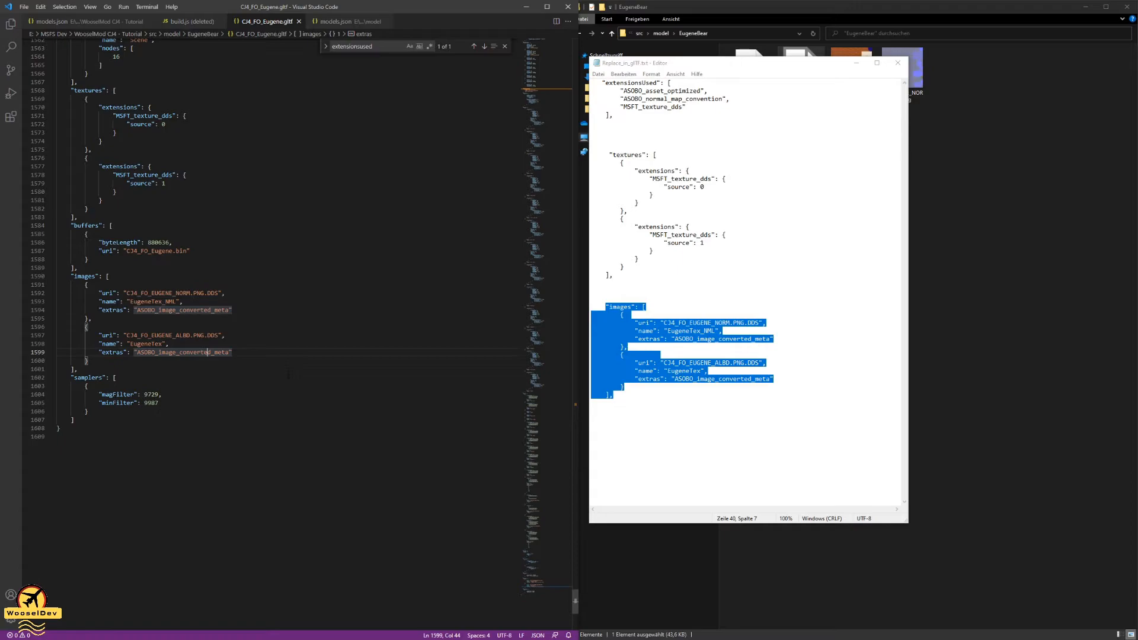
click(283, 294)
scroll(282, 294, up, 1)
scroll(282, 294, down, 1)
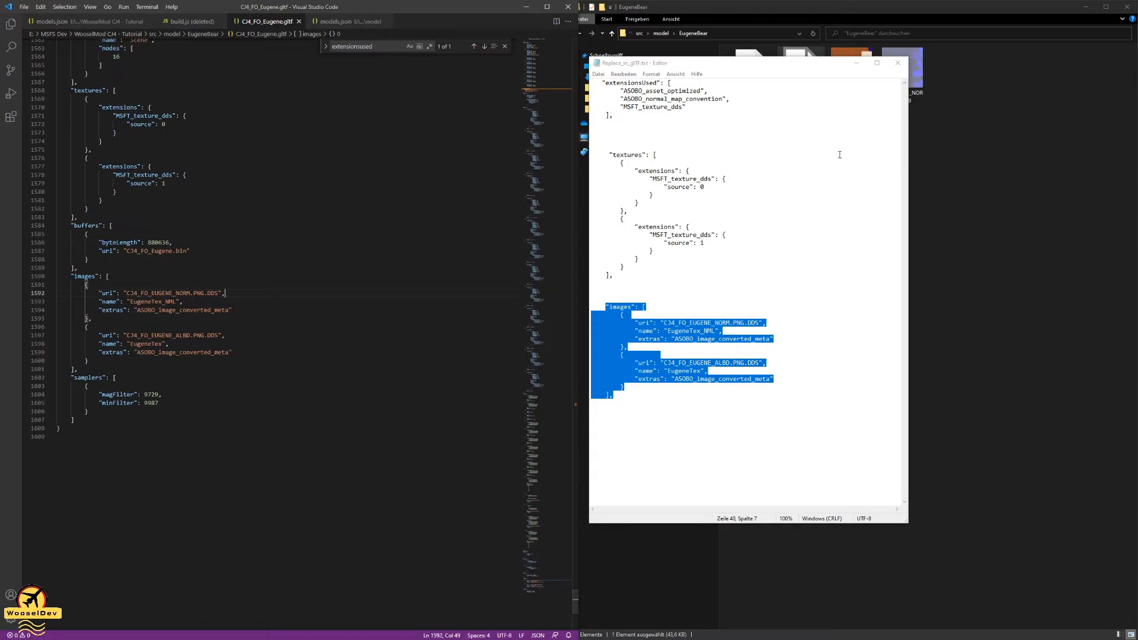
- Close Replace_in_glTF.txt and save CJ4_FO_Eugene.gltf
click(897, 63)
click(372, 207)
click(24, 7)
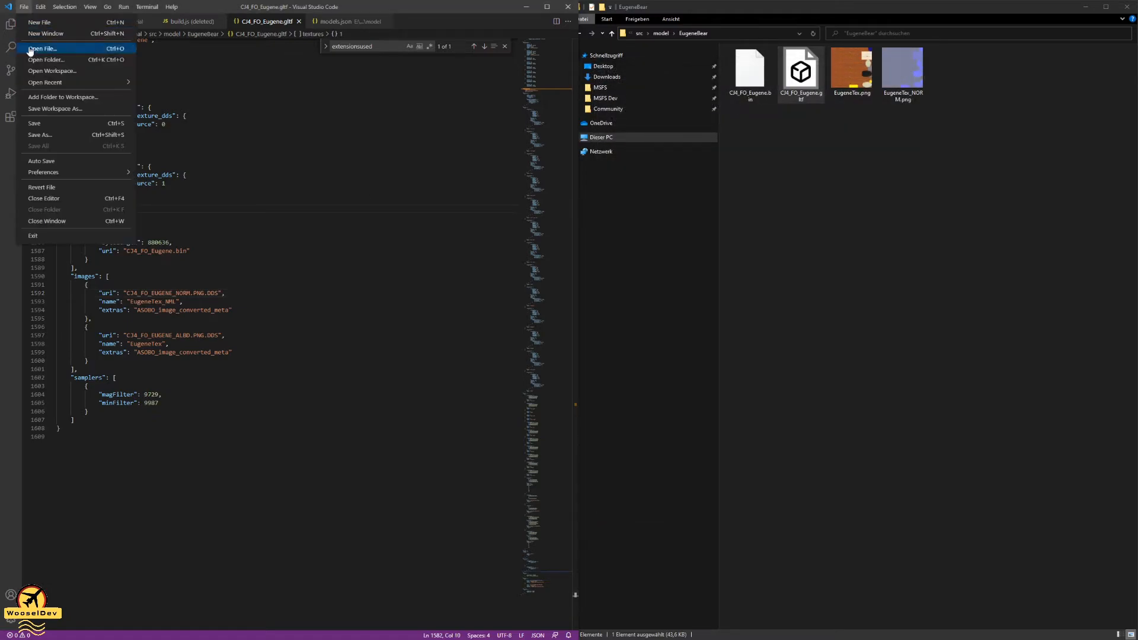
click(43, 123)
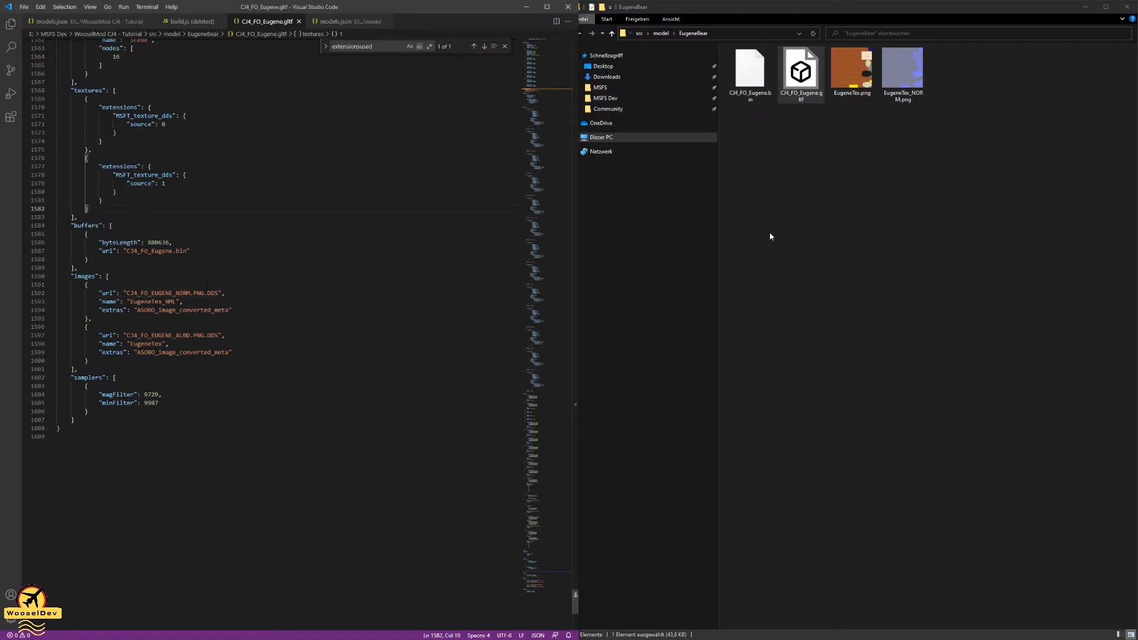
- Compare the two PNG textures in the EugeneBear folder with the DDS file names in the glTF's images section
click(770, 236)
click(852, 70)
click(920, 153)
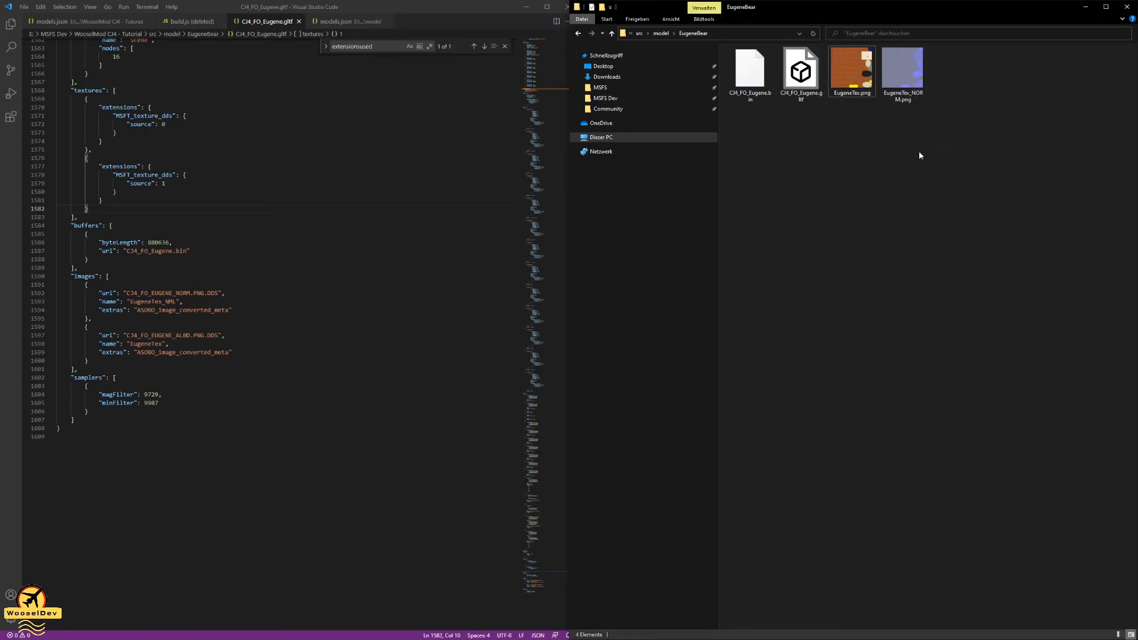
click(852, 70)
click(907, 74)
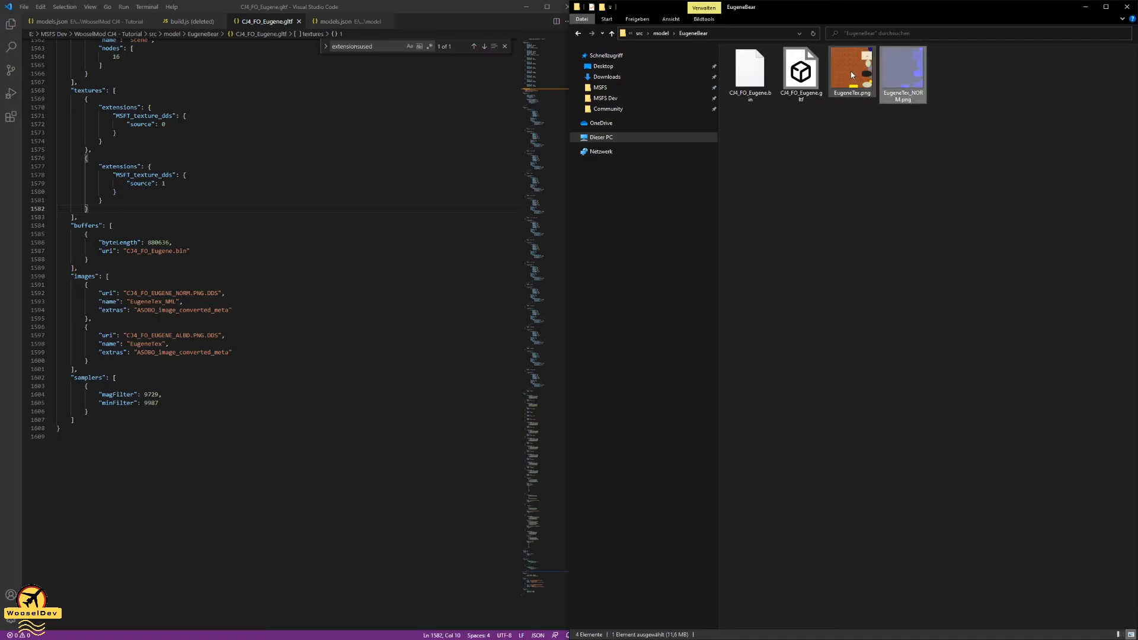
click(841, 74)
click(903, 78)
click(789, 155)
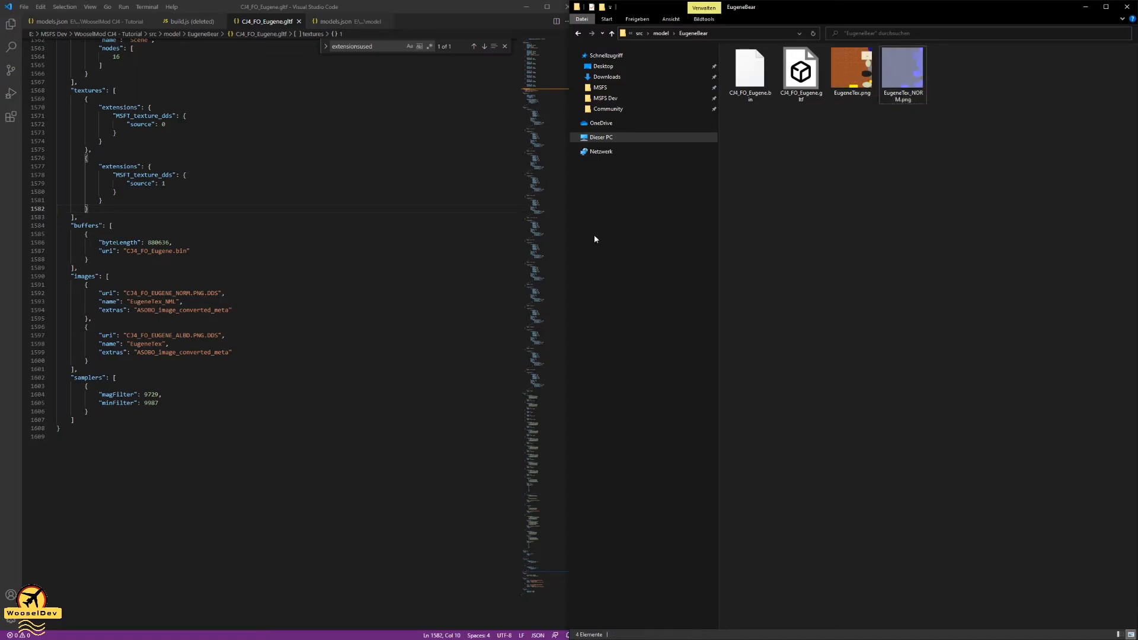
click(210, 336)
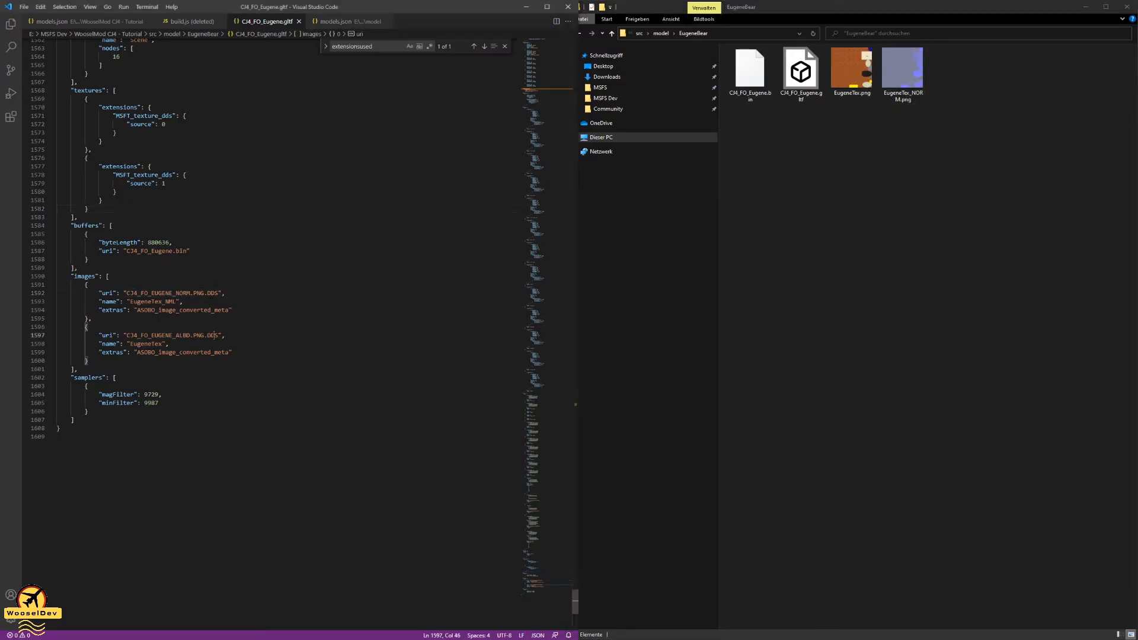
- Switch to GIMP and open EugeneTex.png from the src/model/EugeneBear folder of WooselMod CJ4 - Tutorial
click(836, 230)
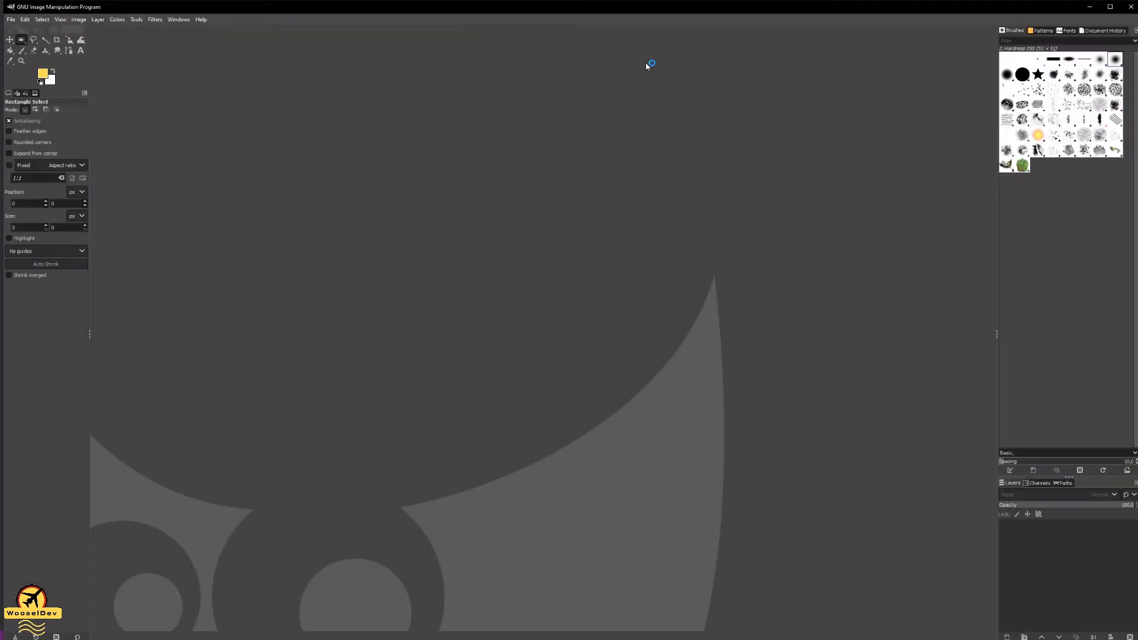
click(12, 19)
click(25, 52)
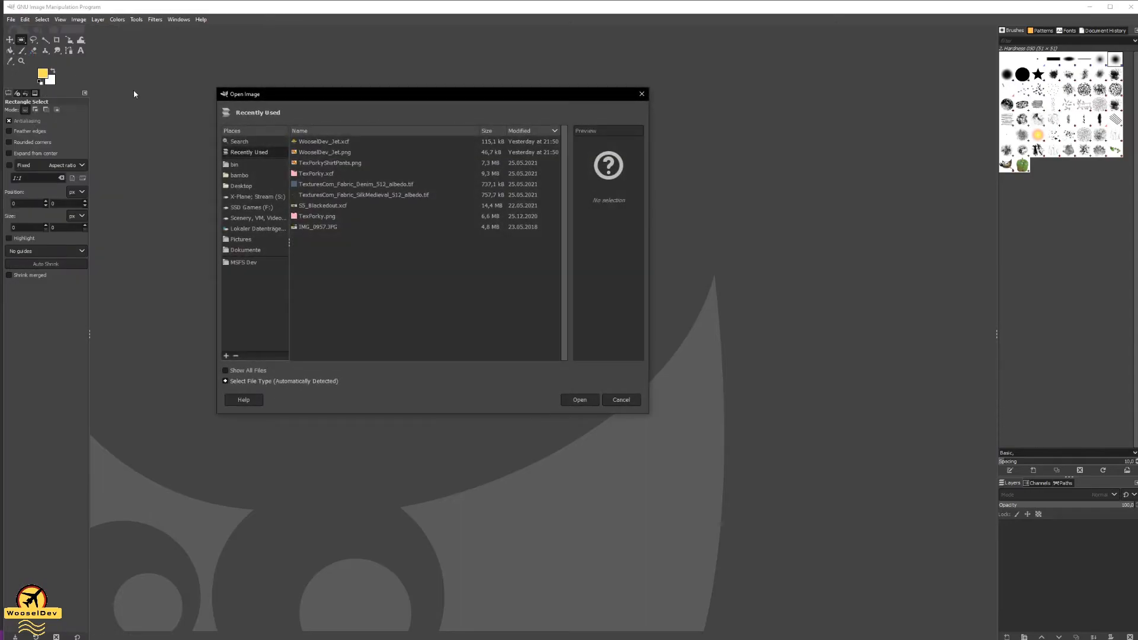
click(244, 262)
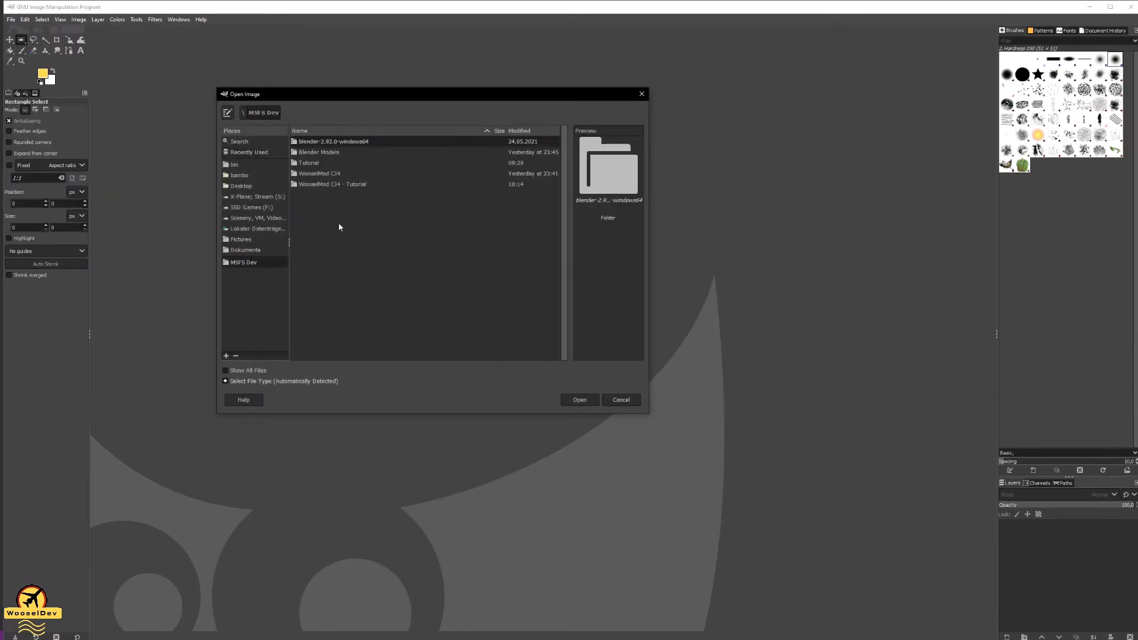
double_click(332, 183)
double_click(313, 143)
double_click(311, 143)
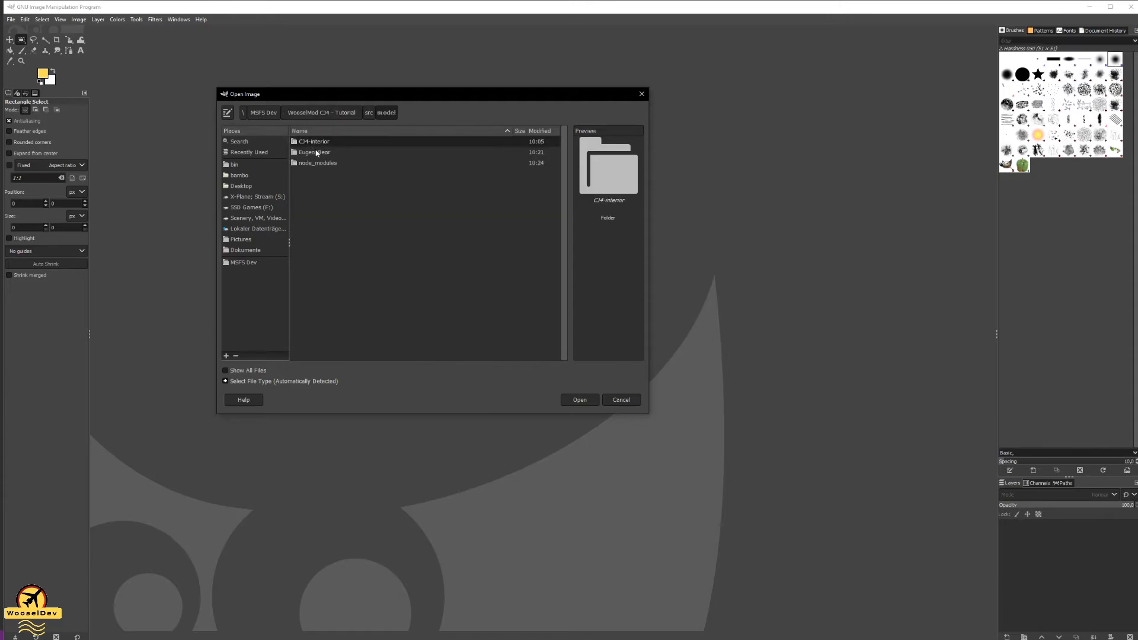
double_click(316, 153)
double_click(322, 143)
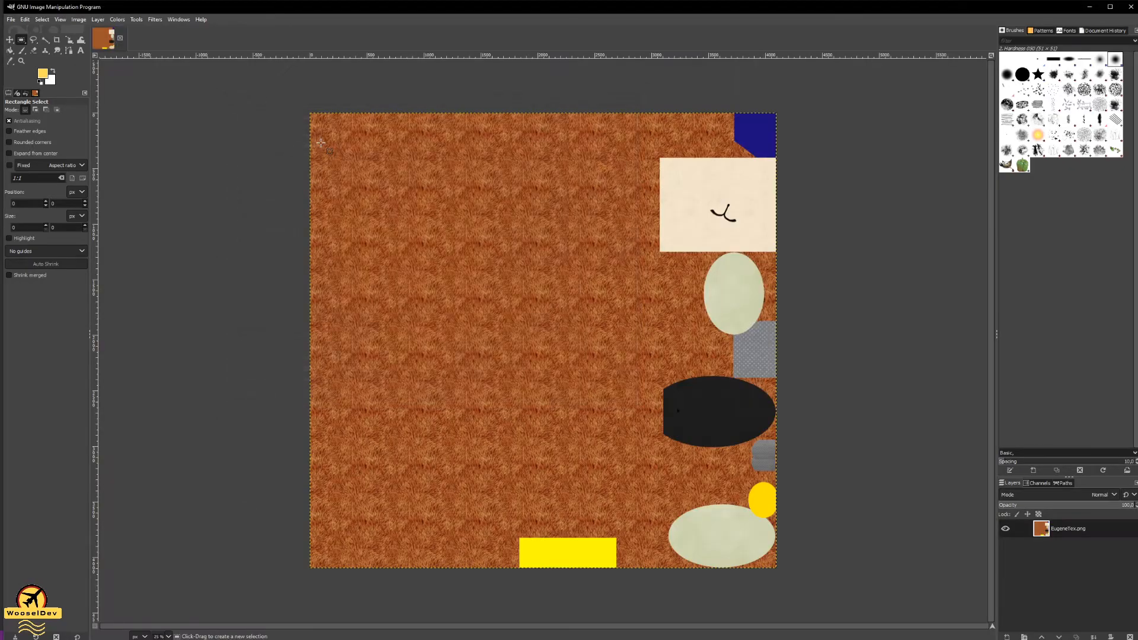
- Begin exporting the image to the EugeneBear folder with the name CJ4_FO_EUGENE_ALBD.PNG.DDS, taken from the second image uri in the glTF
click(11, 19)
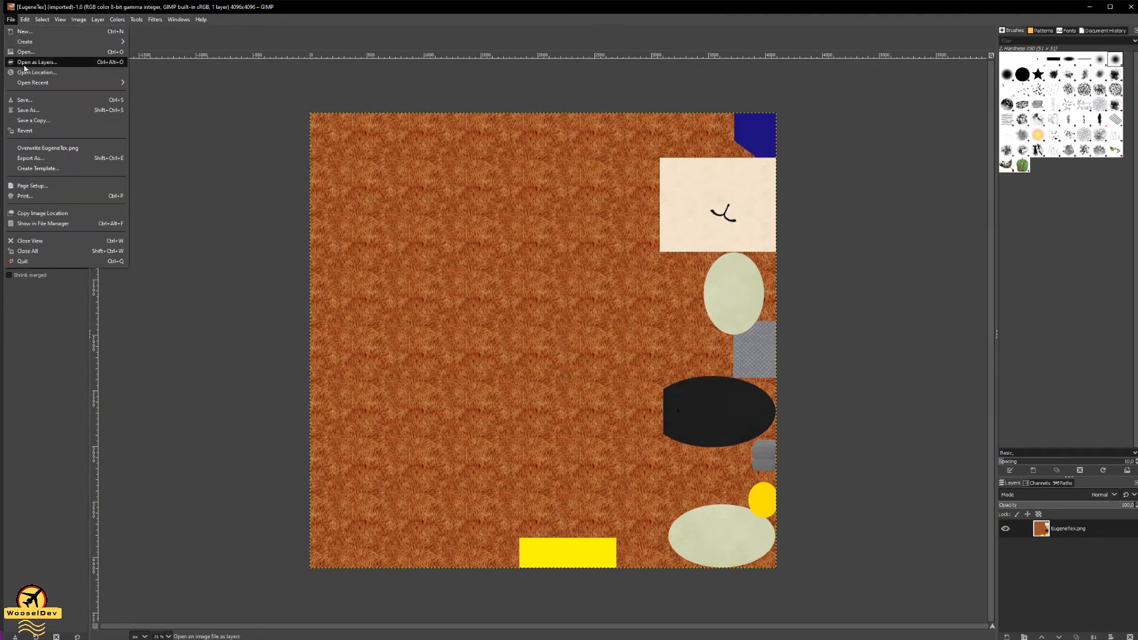
click(42, 160)
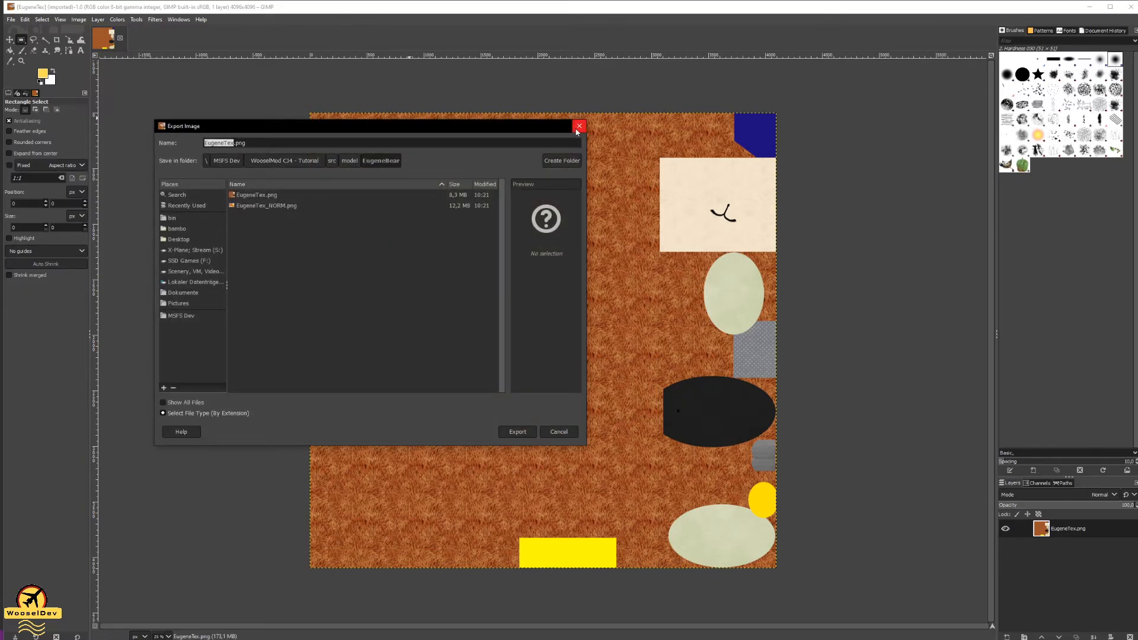
key(alt+Tab)
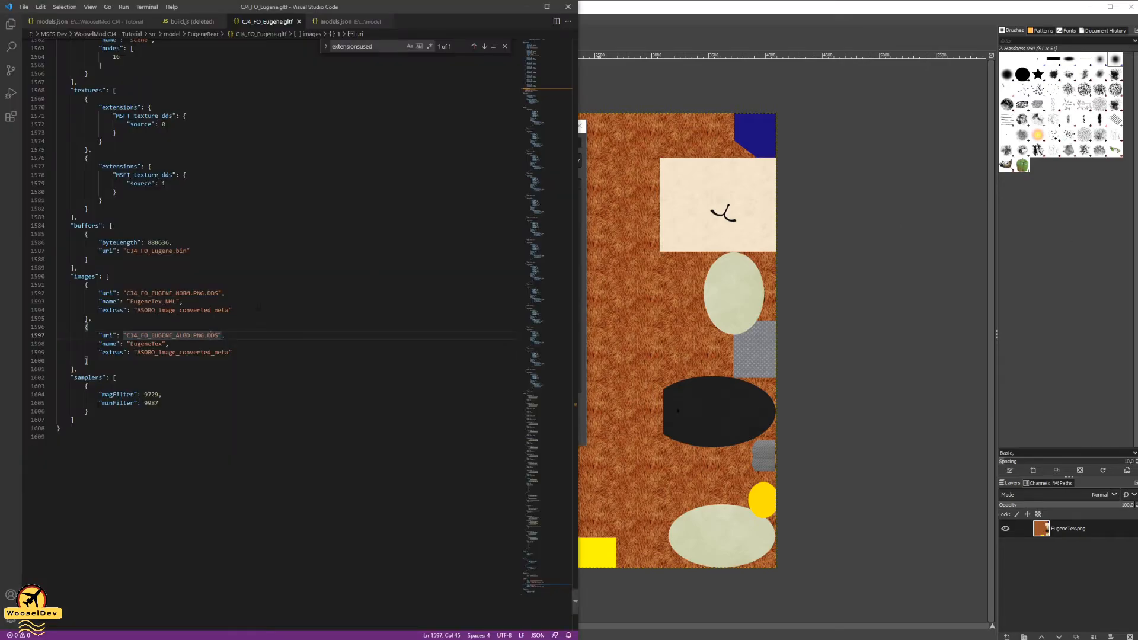
drag(201, 302, 264, 307)
drag(127, 335, 218, 335)
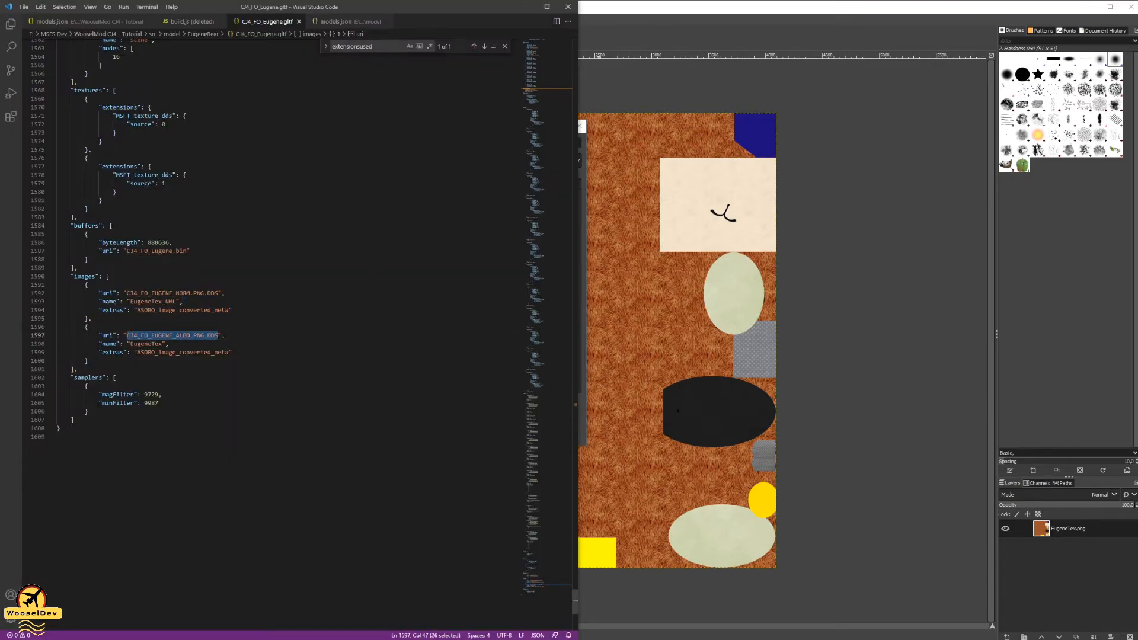
click(850, 215)
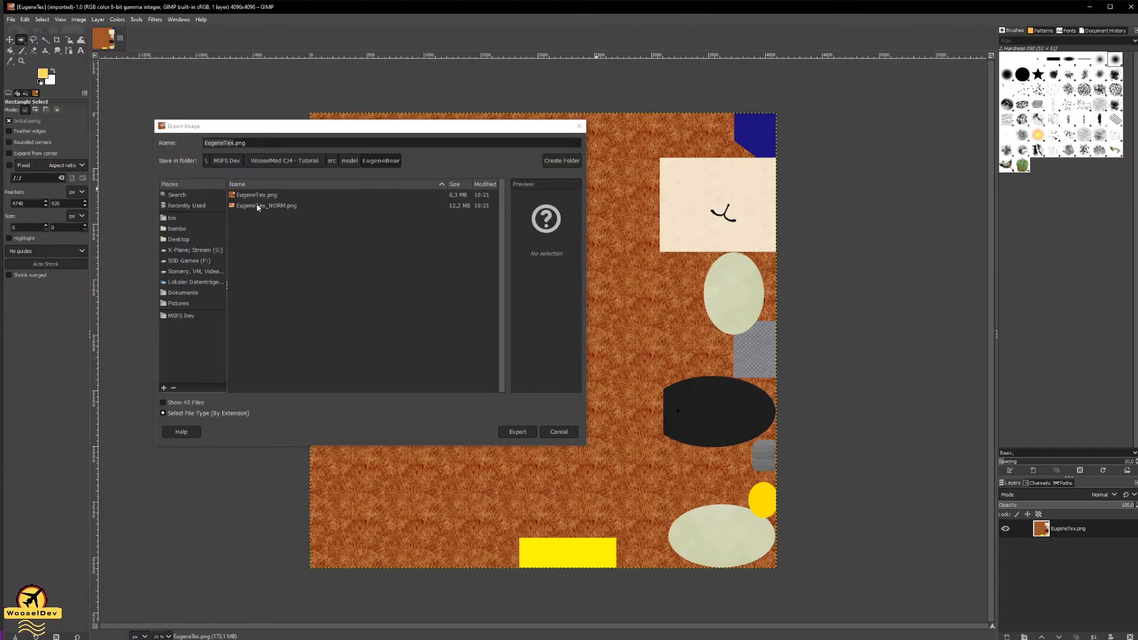
triple_click(302, 142)
text(CJ4_FO_EUGENE_ALBD.PNG.DDS)
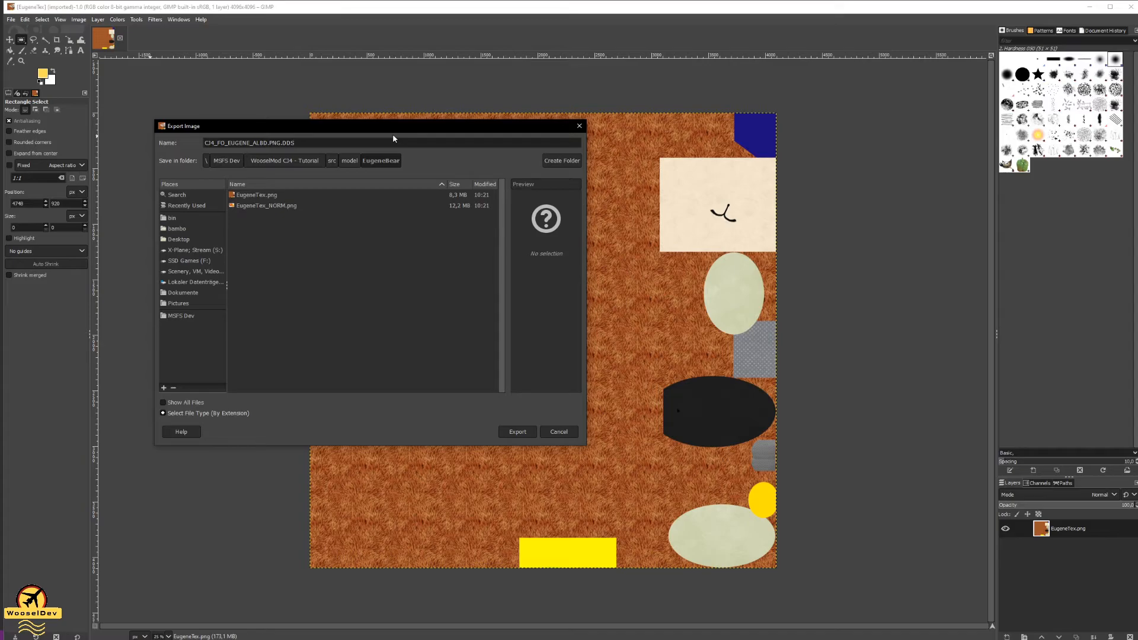
- Export the albedo texture as DDS with BC3 / DXT5 compression
click(521, 431)
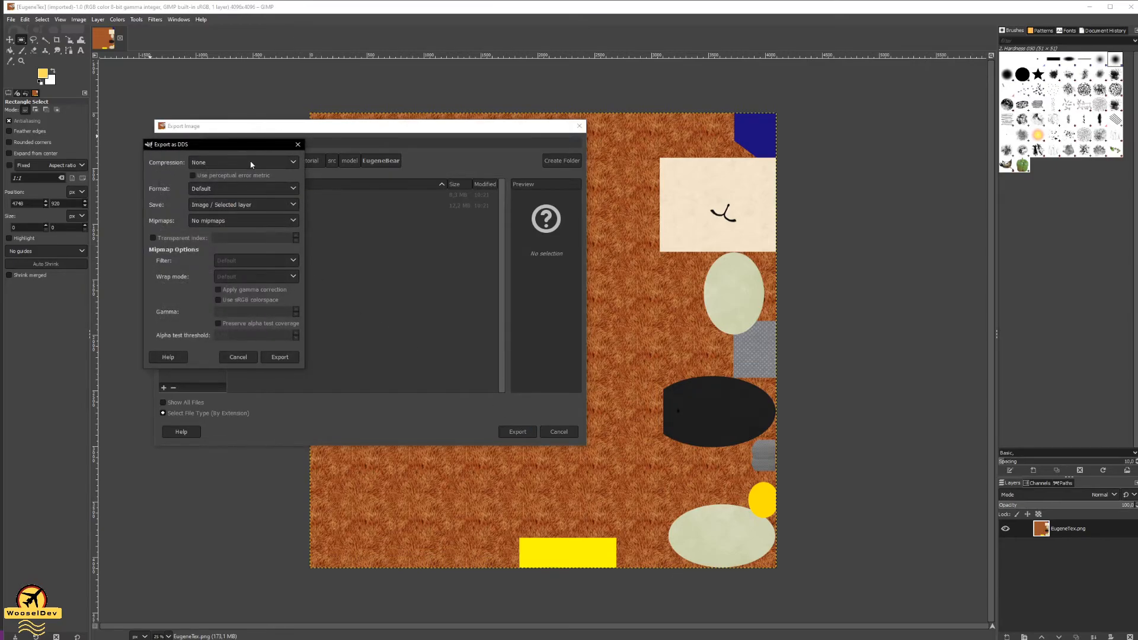
click(251, 163)
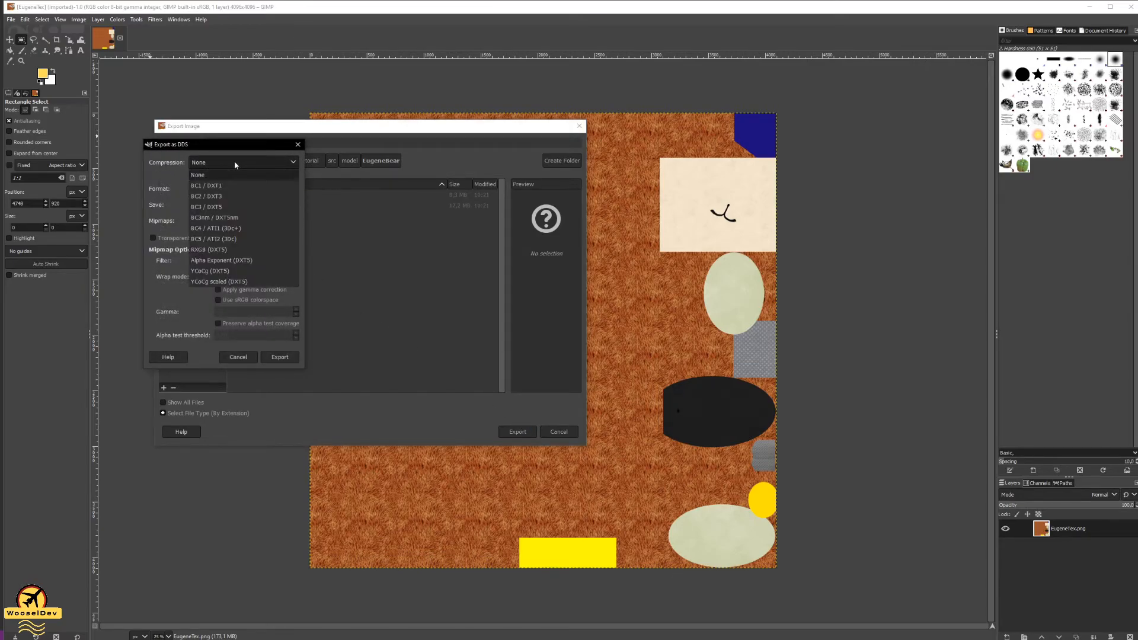
click(216, 210)
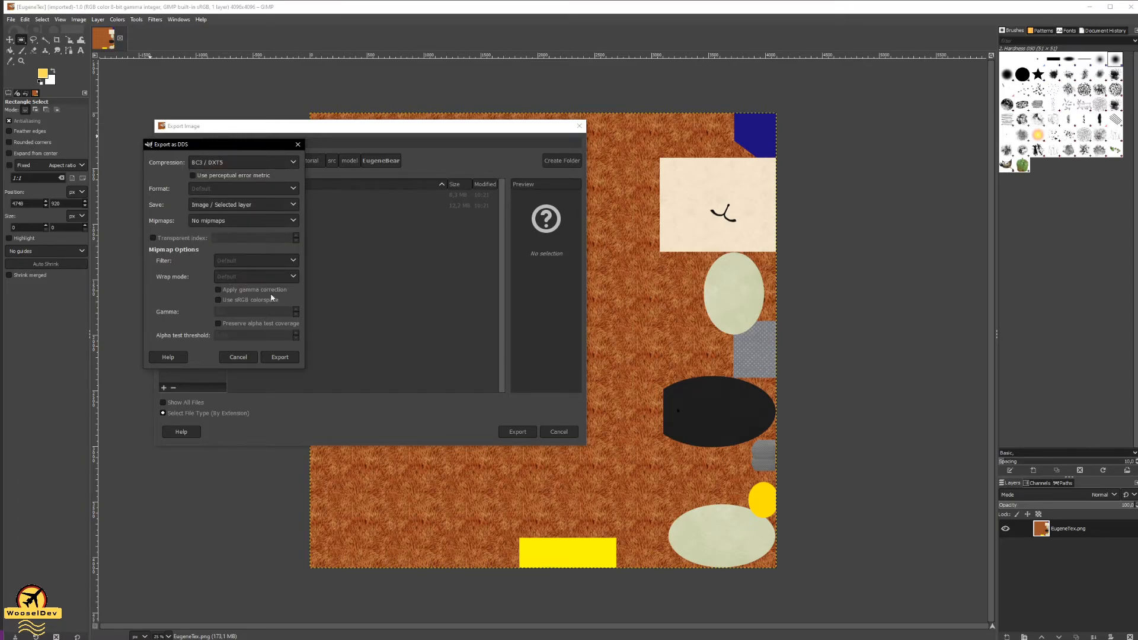
click(280, 357)
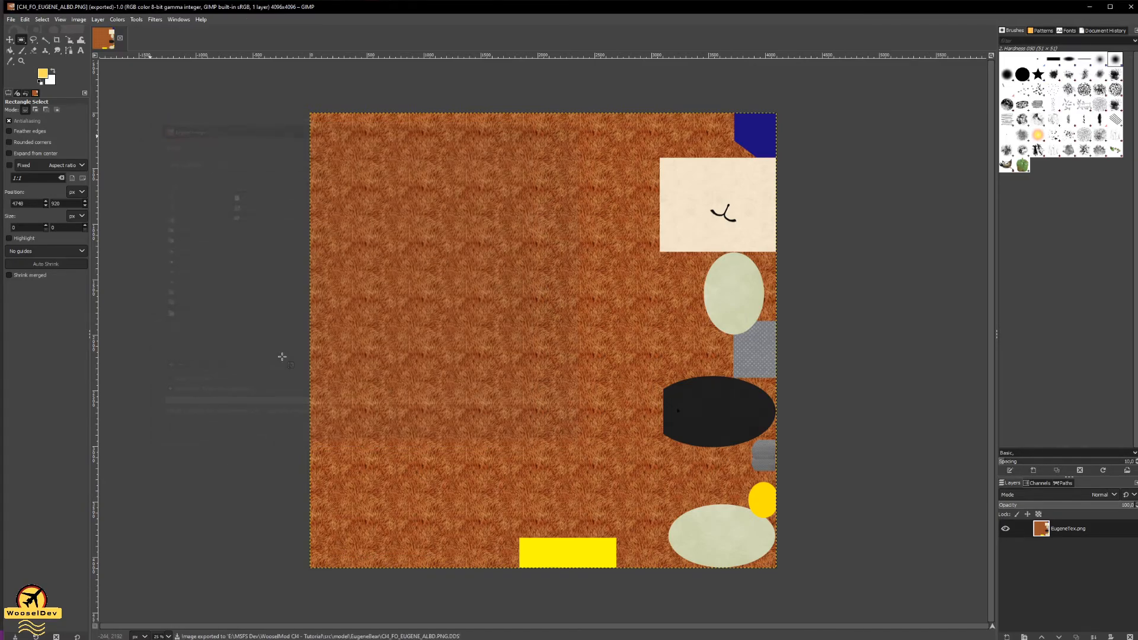
- Close the exported albedo image and open EugeneTex_NORM.png from the EugeneBear folder
click(119, 38)
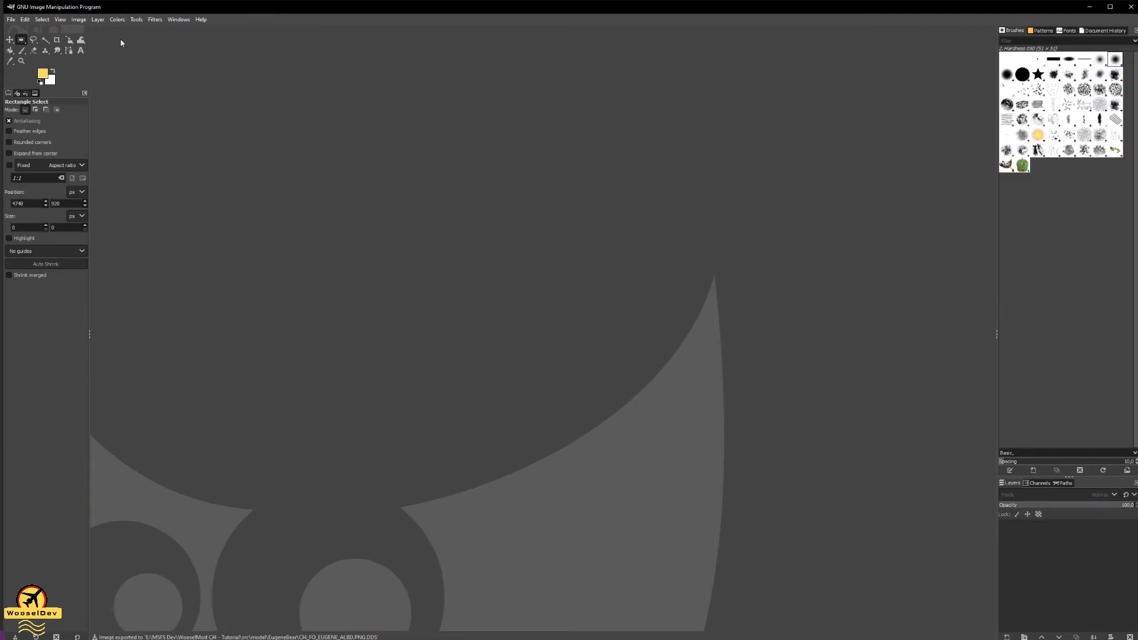
click(11, 19)
click(27, 52)
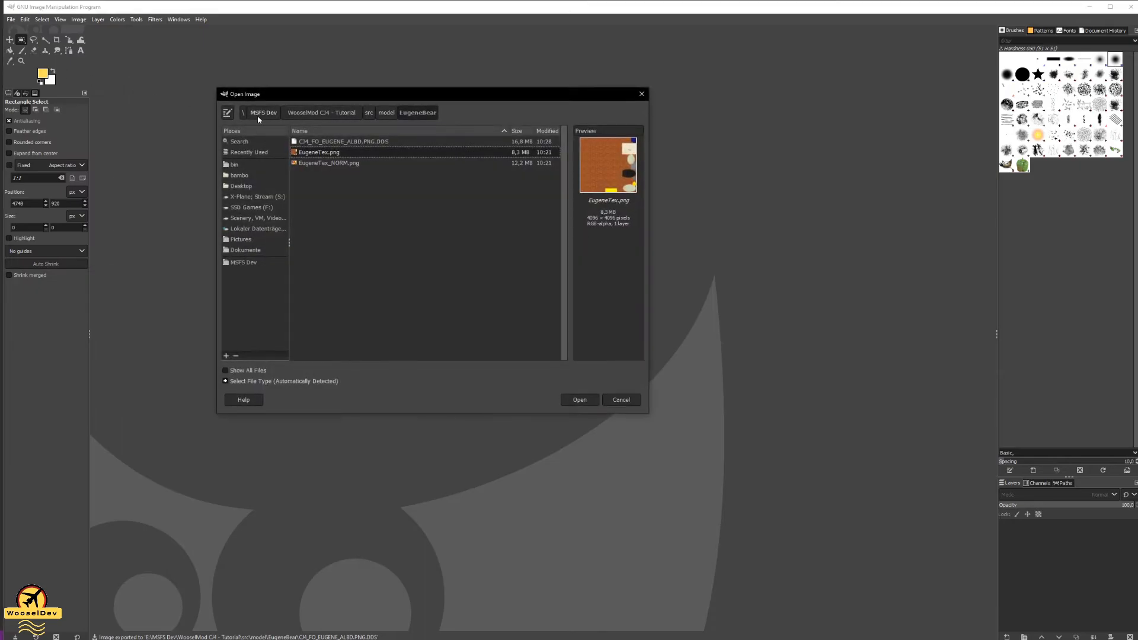
double_click(316, 162)
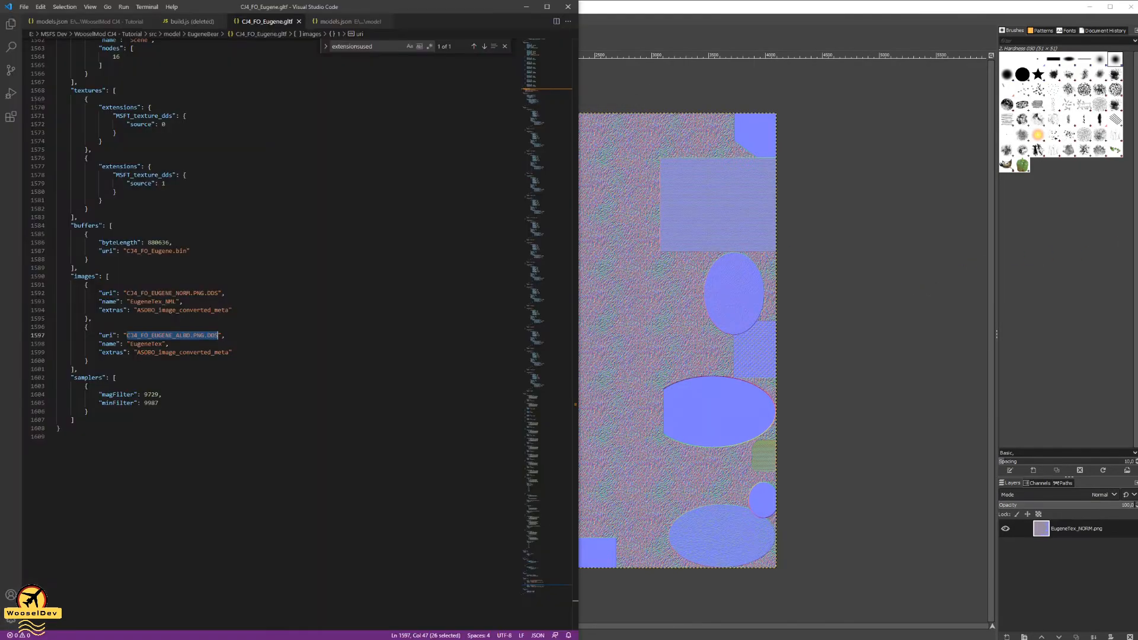
- Copy the file name CJ4_FO_EUGENE_NORM.PNG.DDS from the first image uri in the glTF's images section
click(161, 394)
drag(127, 293, 219, 293)
key(ctrl+c)
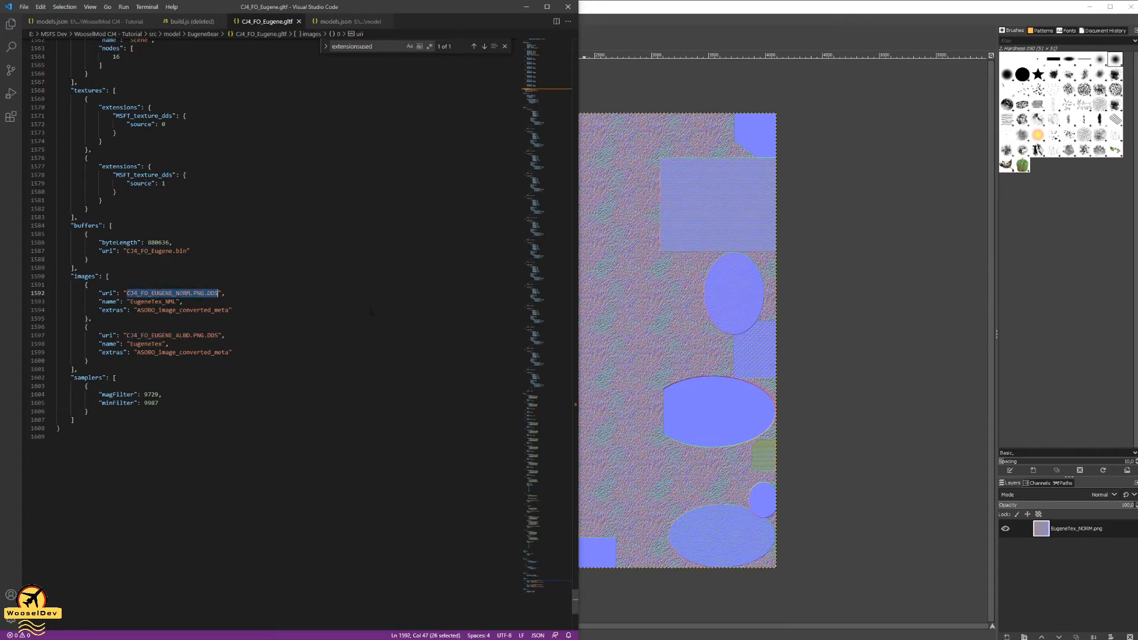
- Export the normal texture to the EugeneBear folder as CJ4_FO_EUGENE_NORM.PNG.DDS with BC3 / DXT5 compression, and close GIMP
click(870, 247)
click(11, 19)
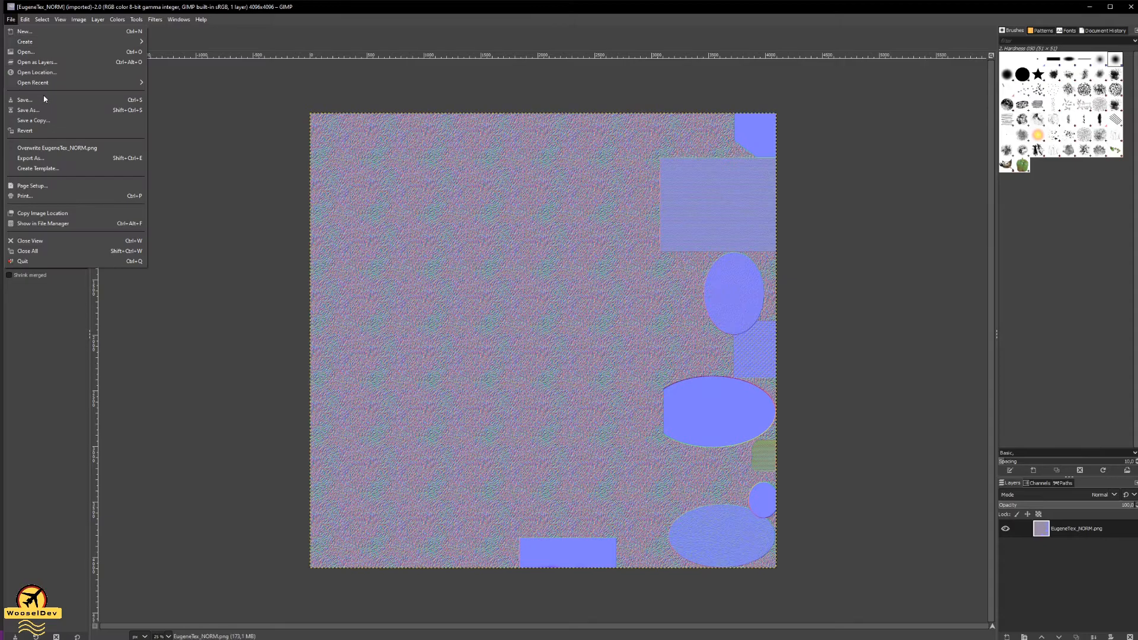
click(31, 158)
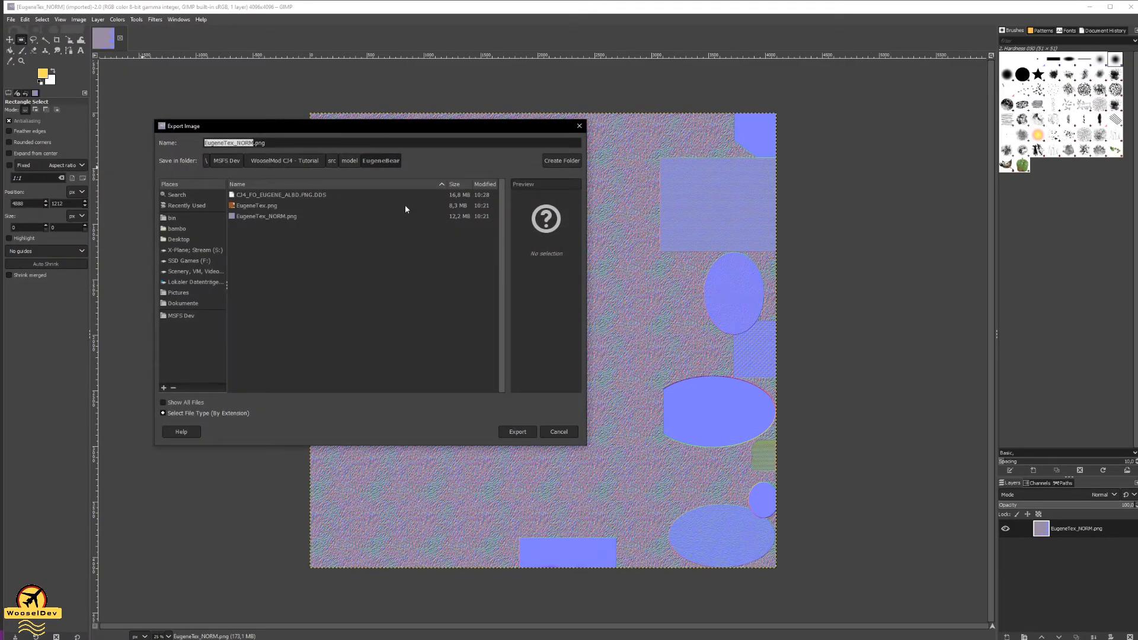
key(ctrl+v)
key(BackSpace)
key(BackSpace)
key(BackSpace)
click(517, 433)
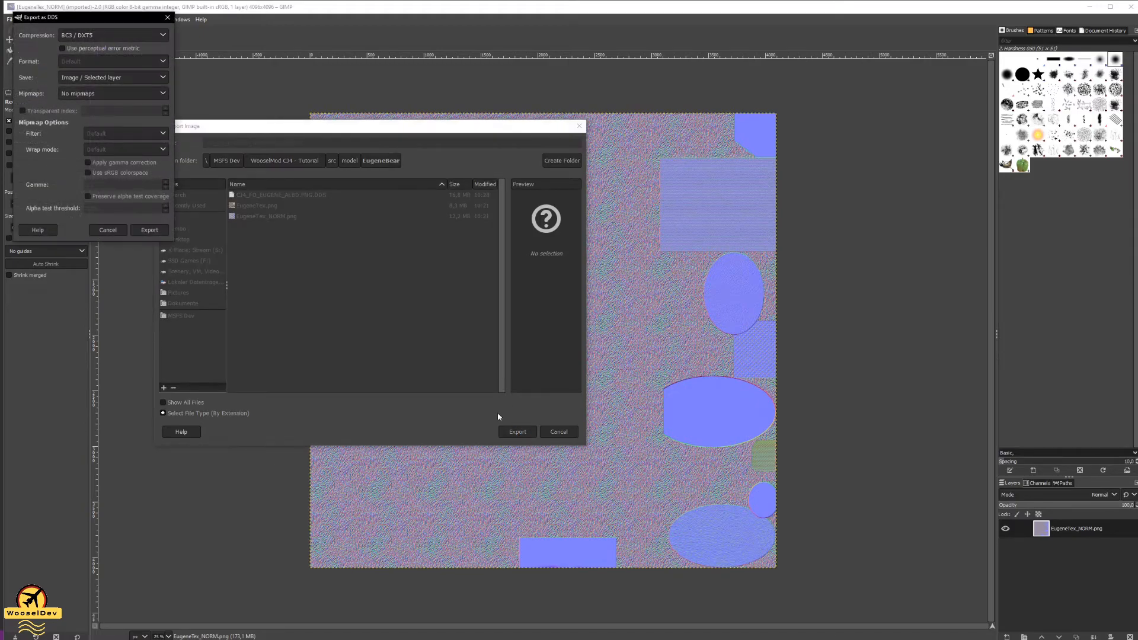
click(149, 230)
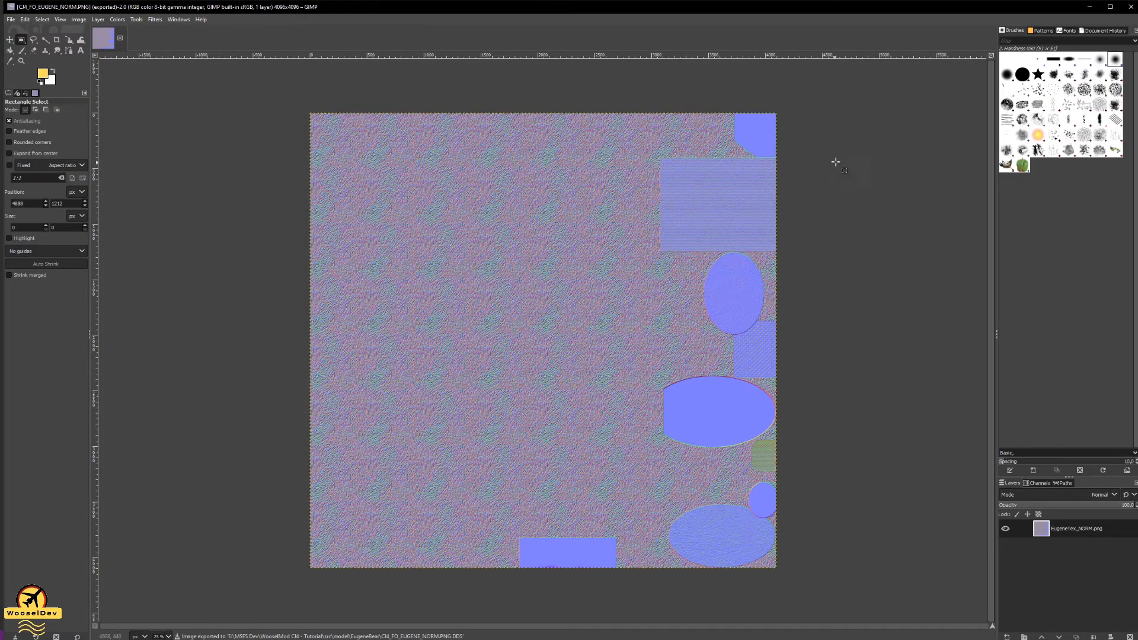
click(1130, 7)
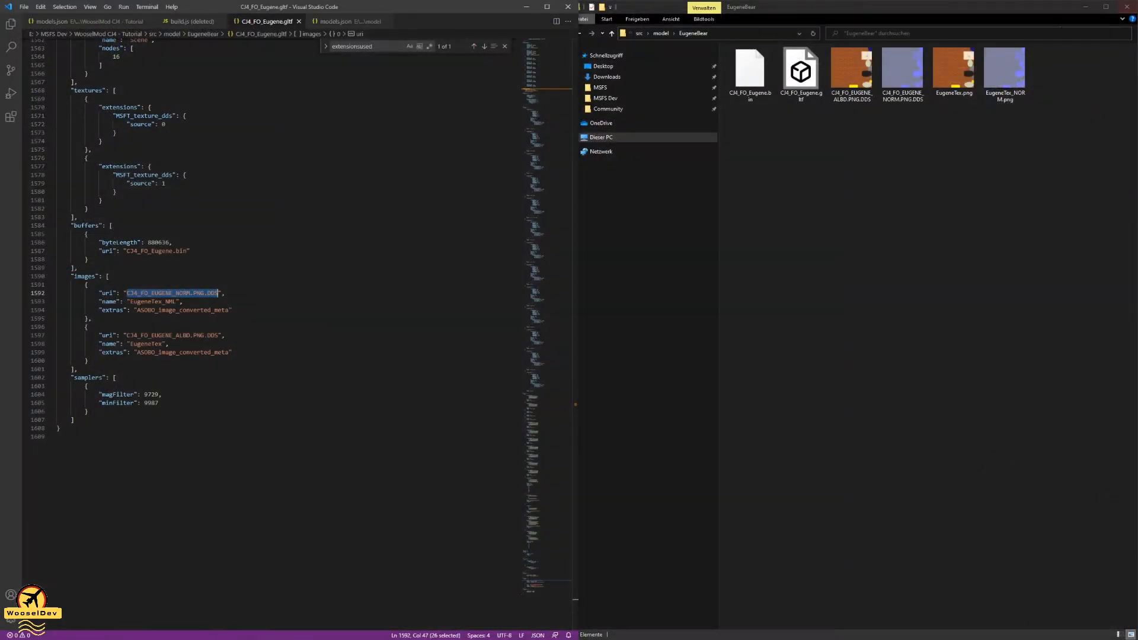
- Show the EugeneBear folder's files in the details view and check the two exported DDS textures
right_click(824, 128)
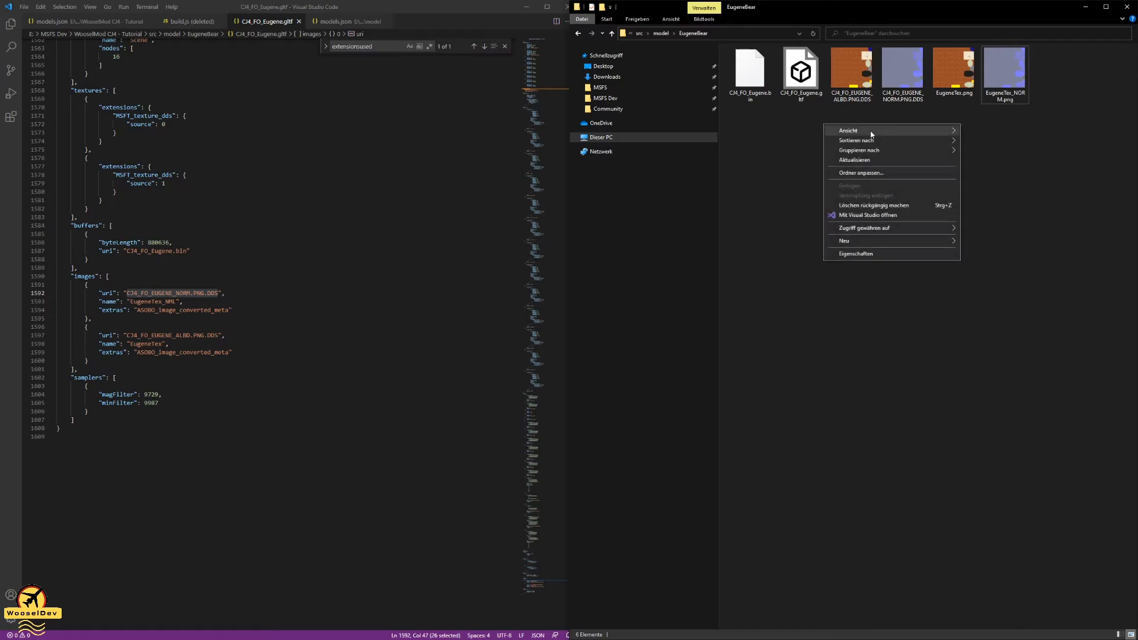
mouse_move(906, 129)
click(981, 179)
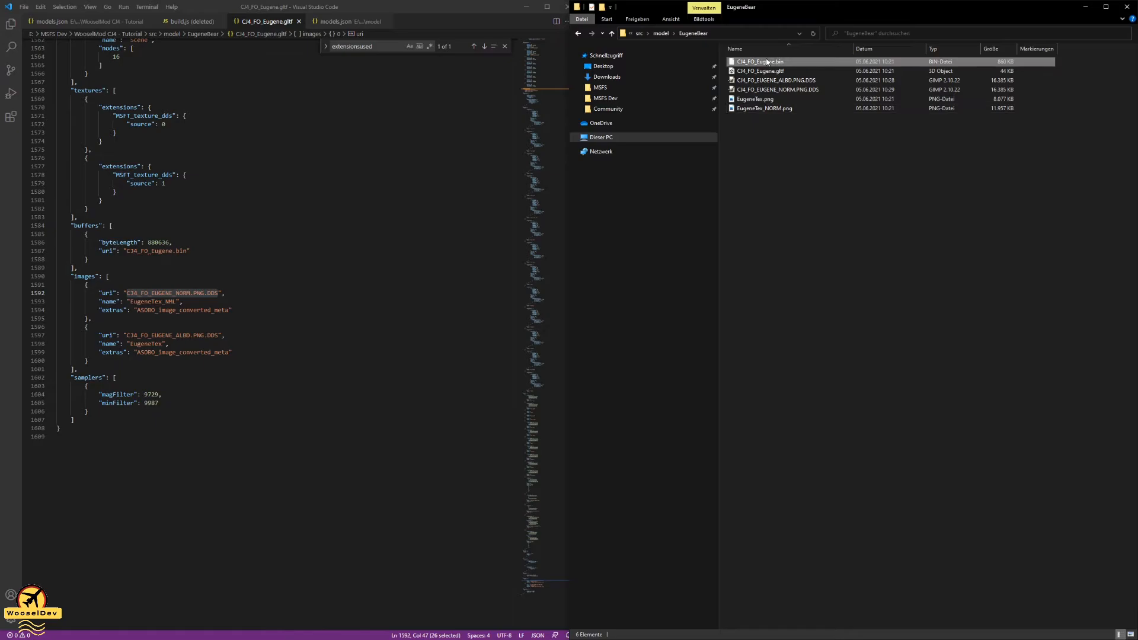
click(795, 81)
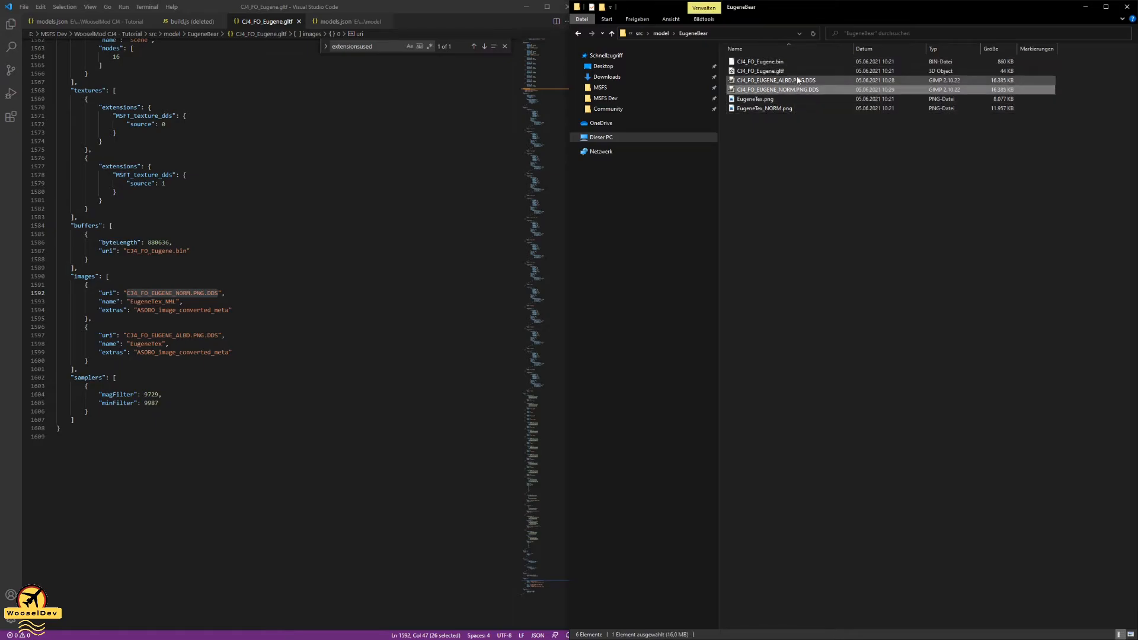
click(829, 189)
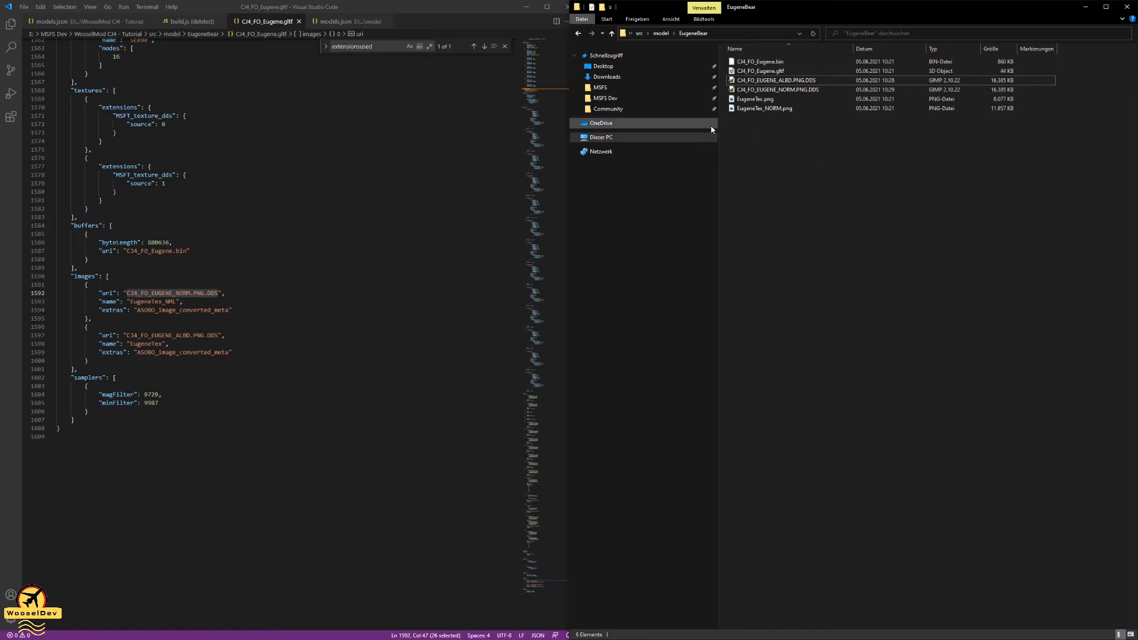
- Open the TEXTURE folder of Asobo_CJ4 inside the asobo-aircraft-cj4 package under MSFS/Official/OneStore
click(1137, 121)
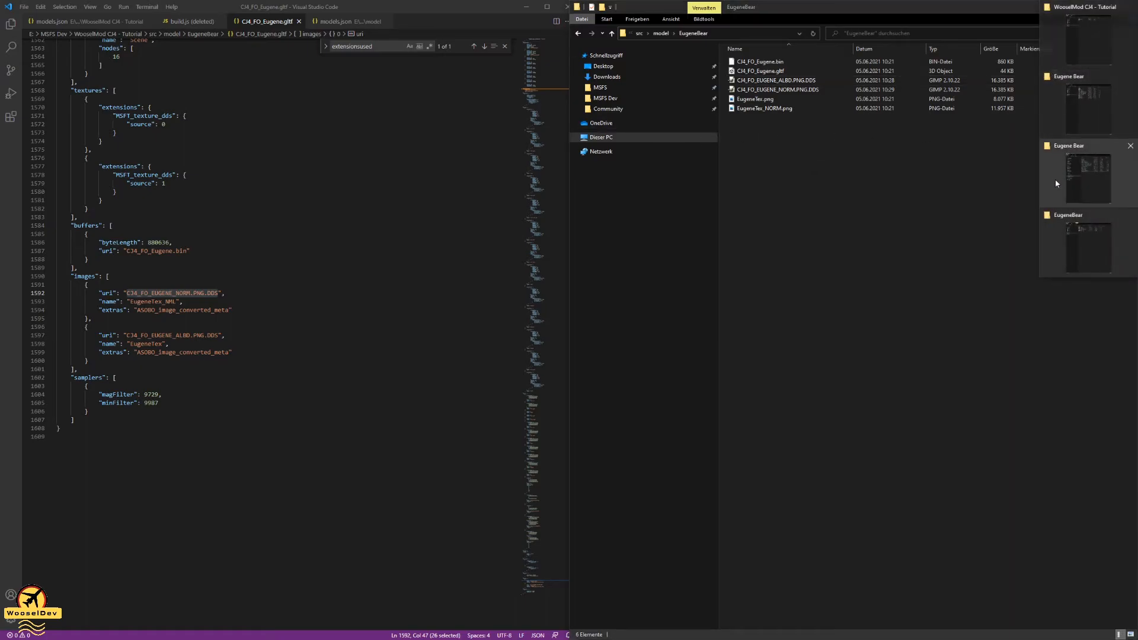
click(1082, 223)
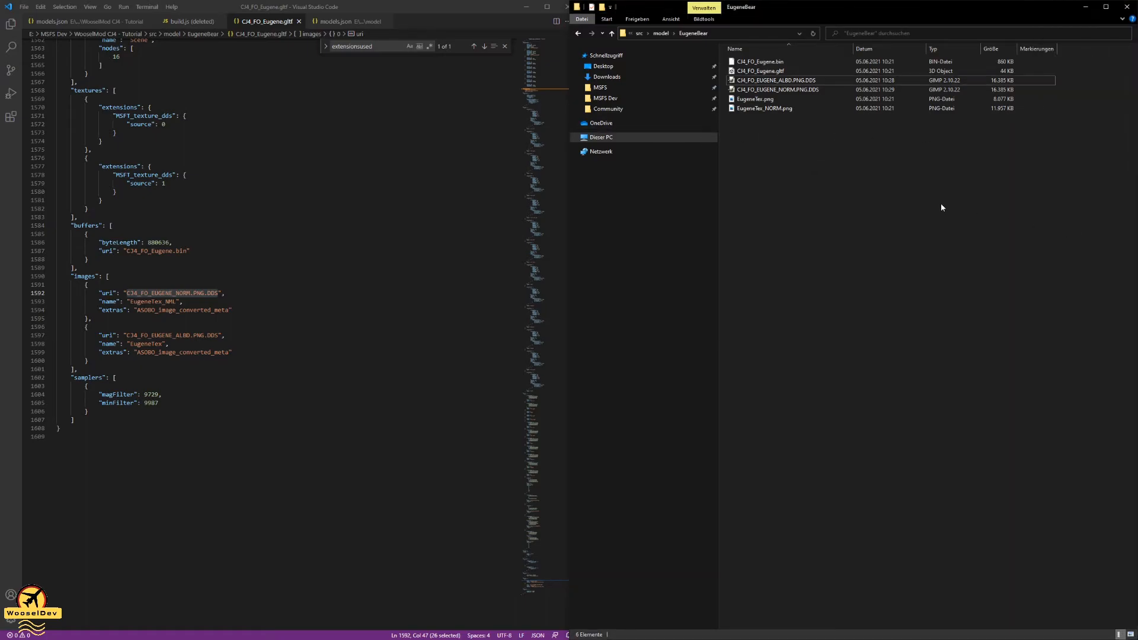
click(608, 109)
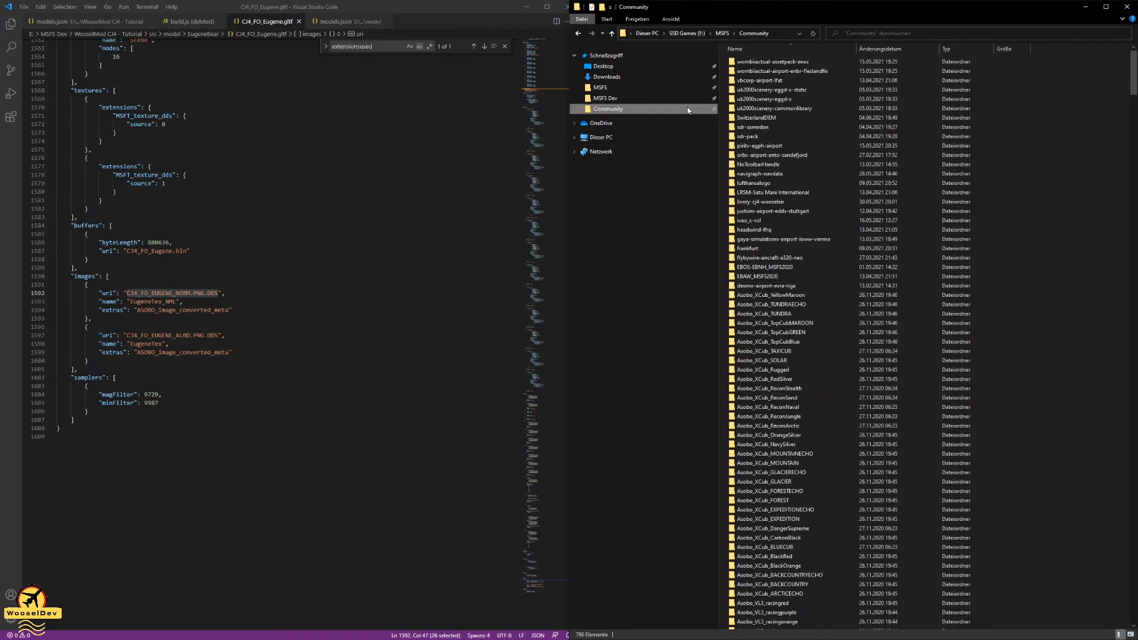
click(611, 34)
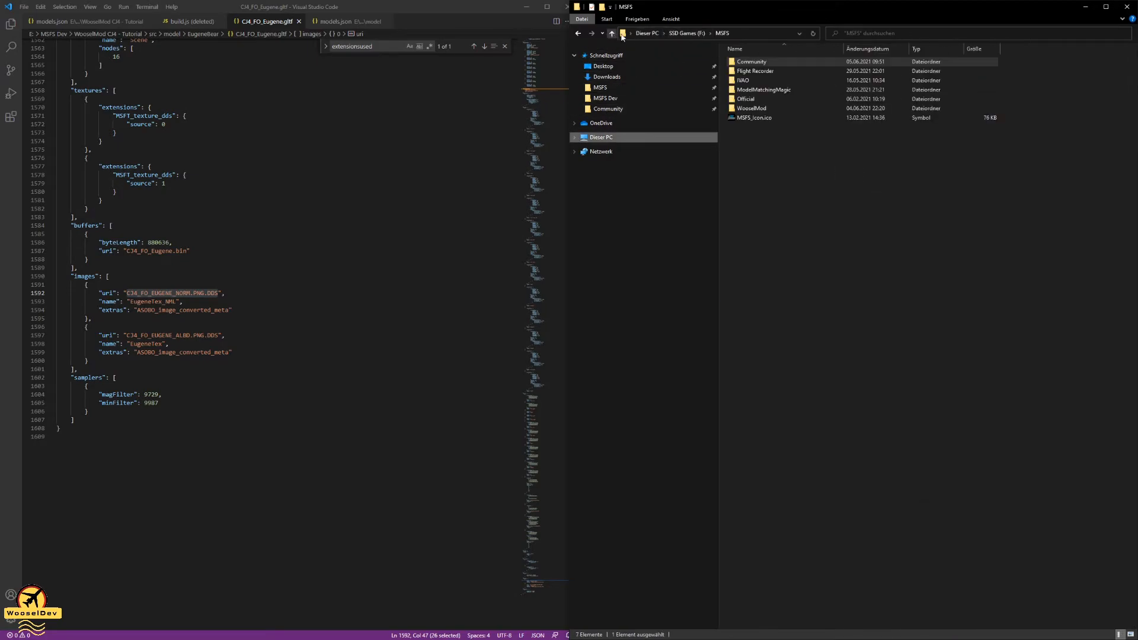
double_click(745, 98)
double_click(749, 63)
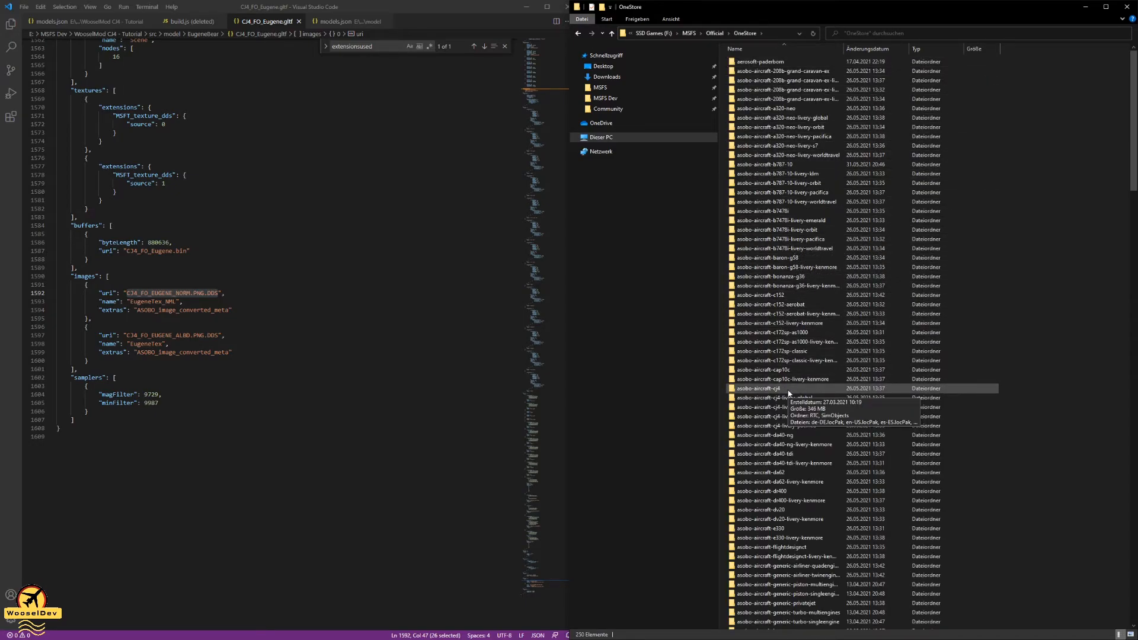
double_click(788, 390)
double_click(783, 69)
double_click(782, 67)
double_click(783, 63)
double_click(773, 109)
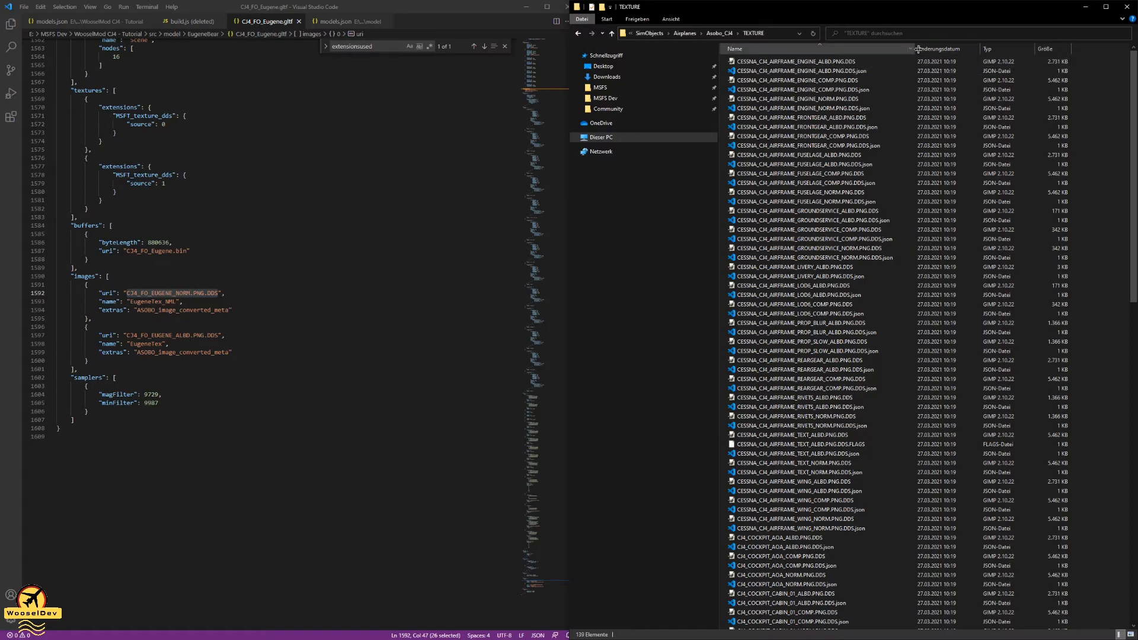
- Copy the files CJ4_COCKPIT_SEAT_CABIN_ALBD.PNG.DDS.json and CJ4_COCKPIT_SEAT_CABIN_NORM.PNG.DDS.json from the TEXTURE folder
drag(918, 49, 942, 49)
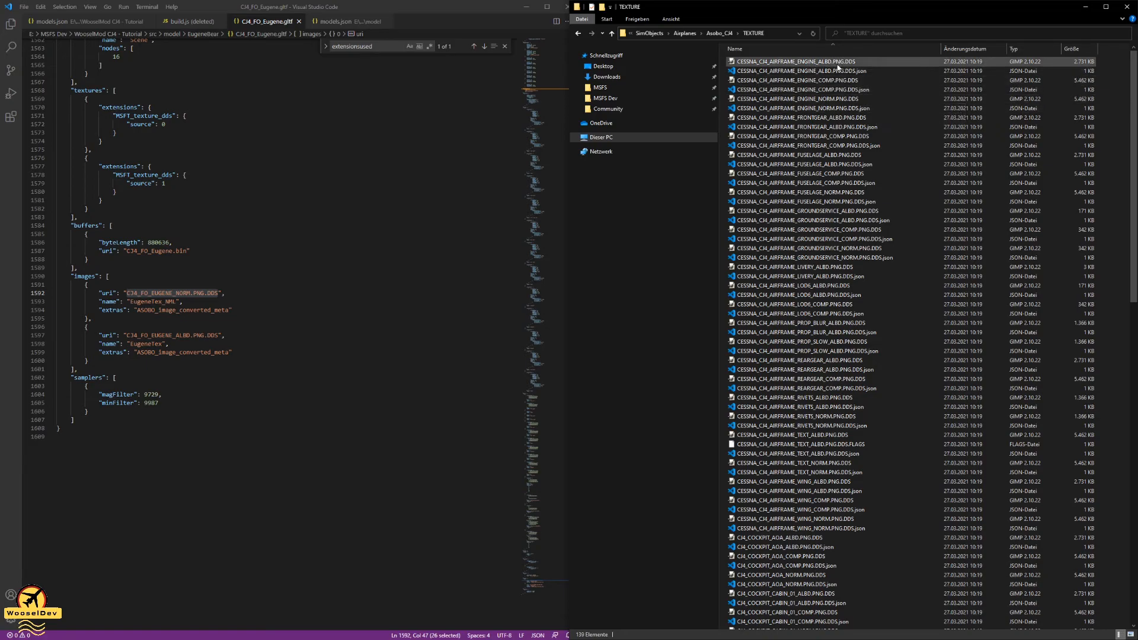
click(839, 70)
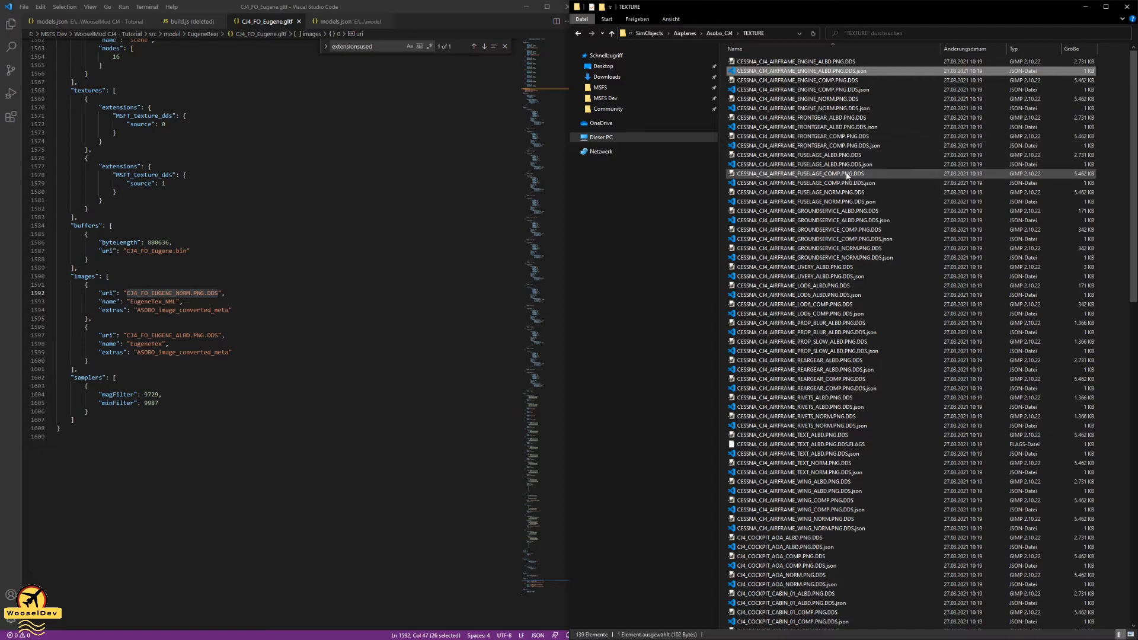
click(844, 109)
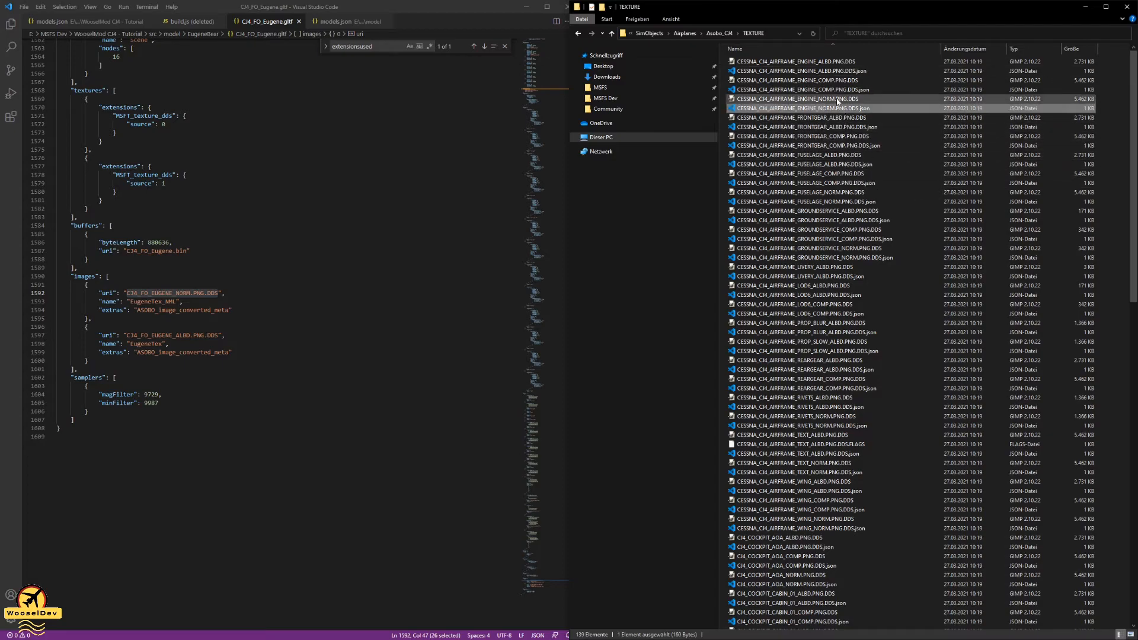
scroll(832, 320, down, 6)
scroll(832, 320, down, 20)
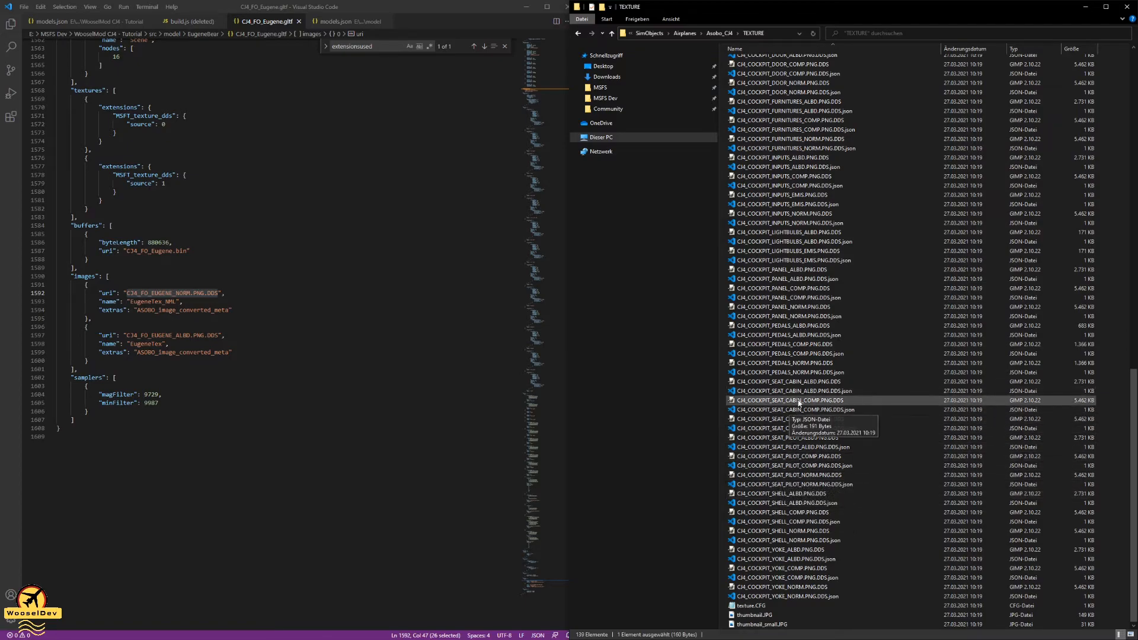
click(800, 394)
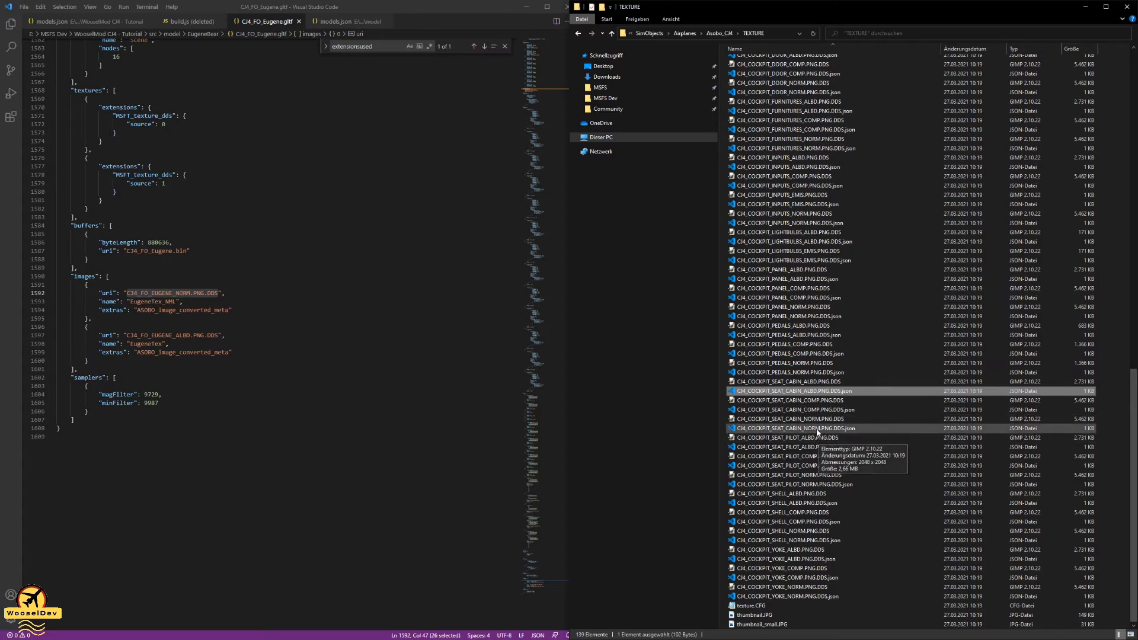
ctrl+click(825, 429)
right_click(825, 430)
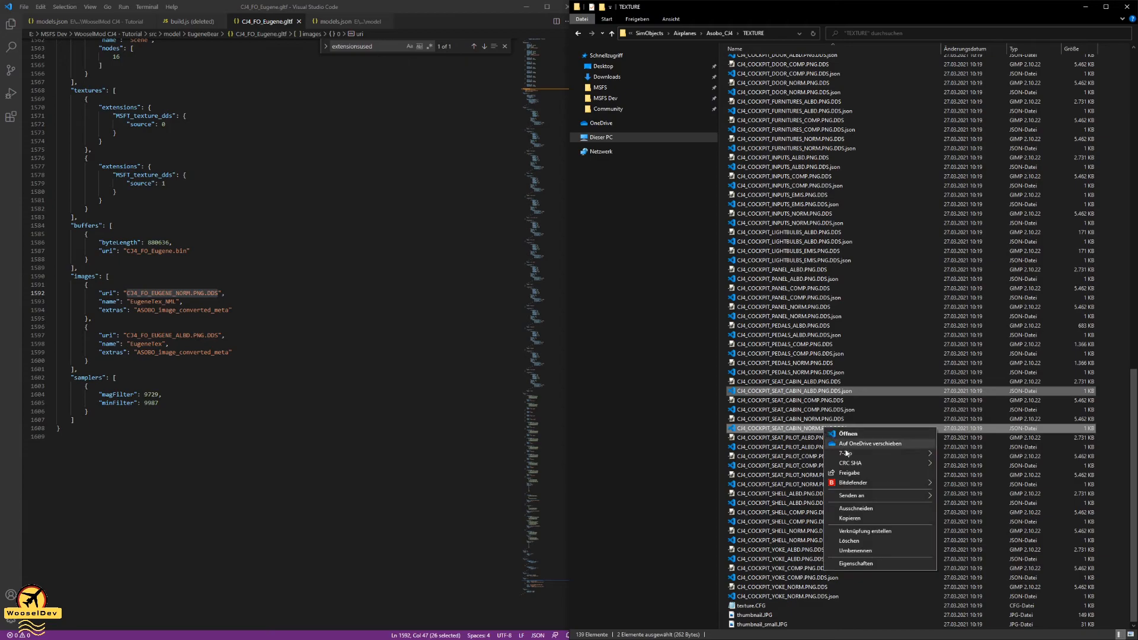
click(853, 520)
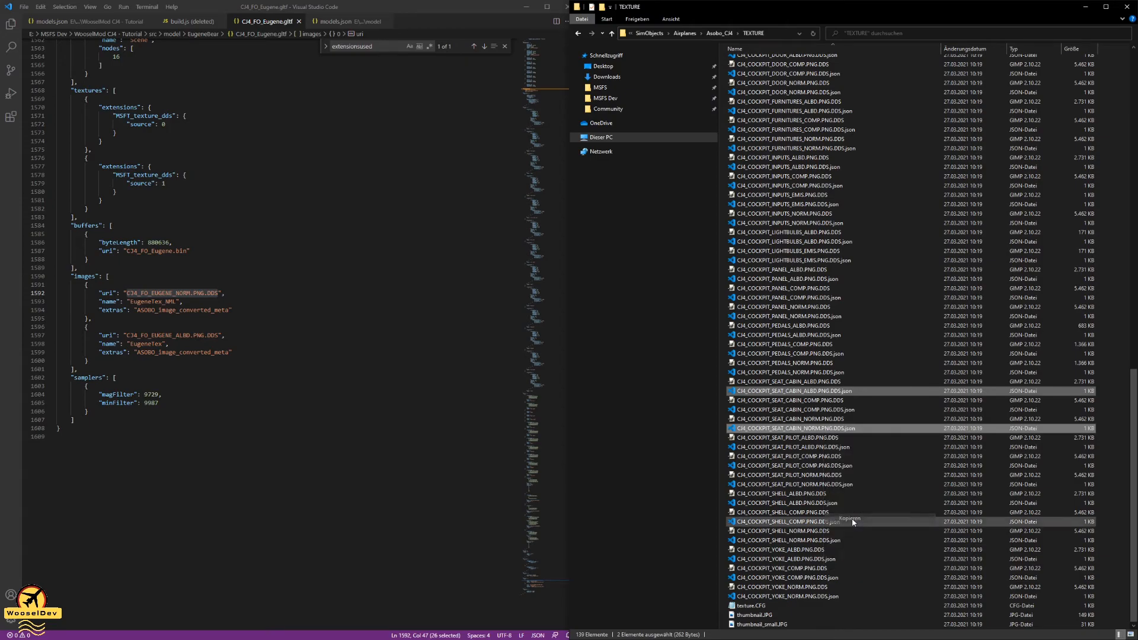
- Paste both JSON files into the src/model/EugeneBear folder of WooselMod CJ4 - Tutorial and widen the Name column
click(616, 98)
double_click(768, 99)
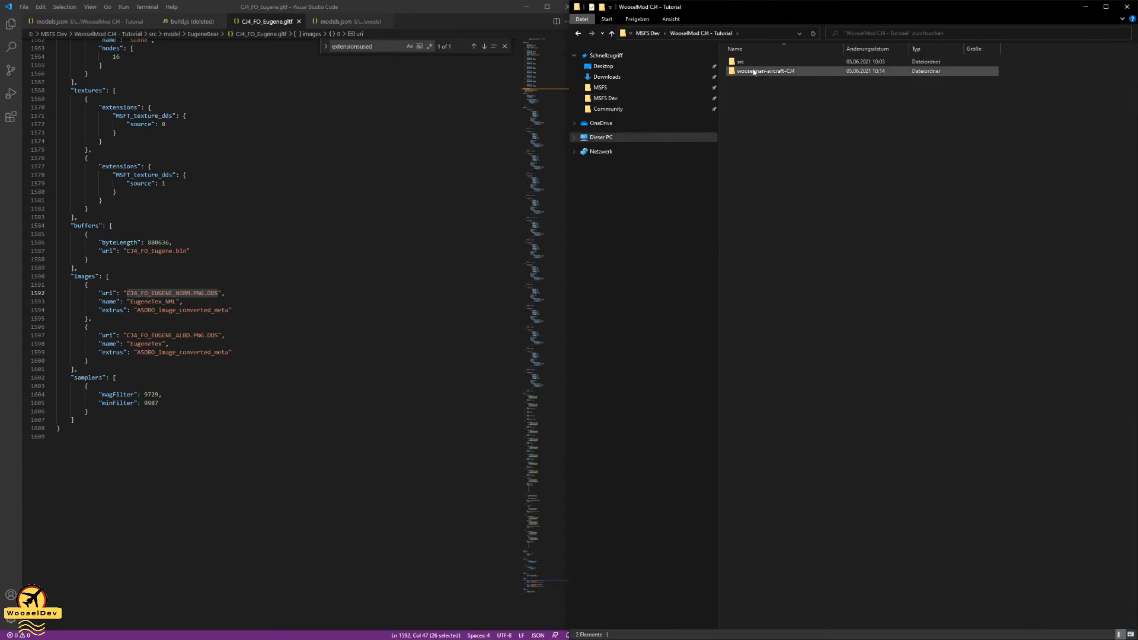
double_click(752, 62)
double_click(752, 63)
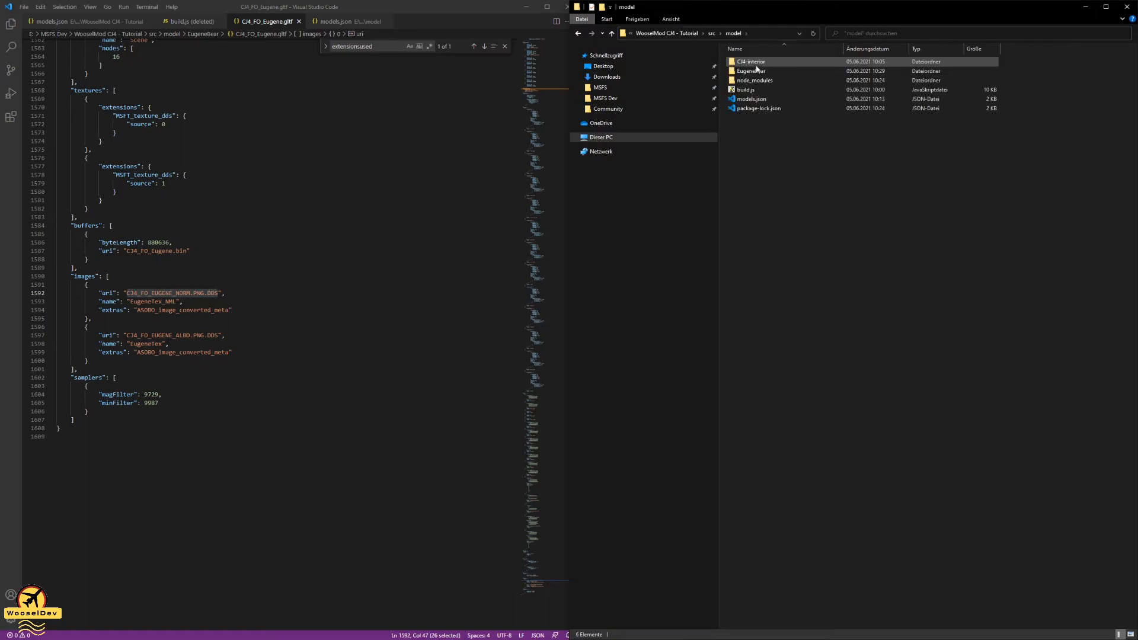
double_click(752, 71)
right_click(778, 136)
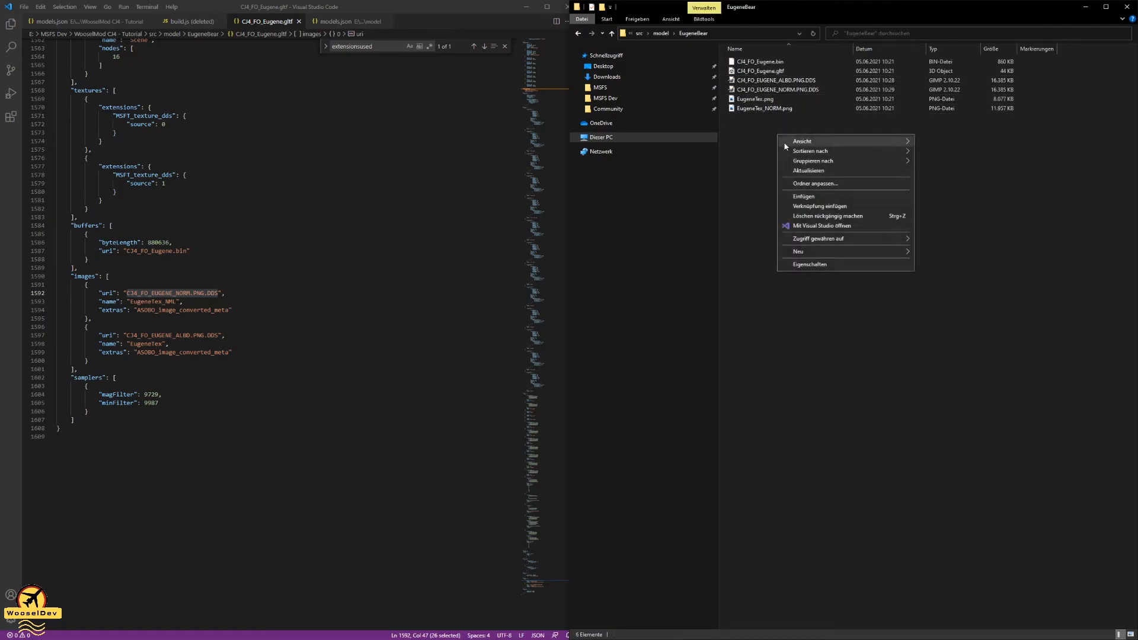
click(805, 197)
click(804, 205)
drag(857, 49, 910, 50)
- Rename the seat cabin ALBD JSON file as CJ4_FO_EUGENE_ALBD.PNG.DDS.json, reusing the albedo DDS texture's file name
click(774, 100)
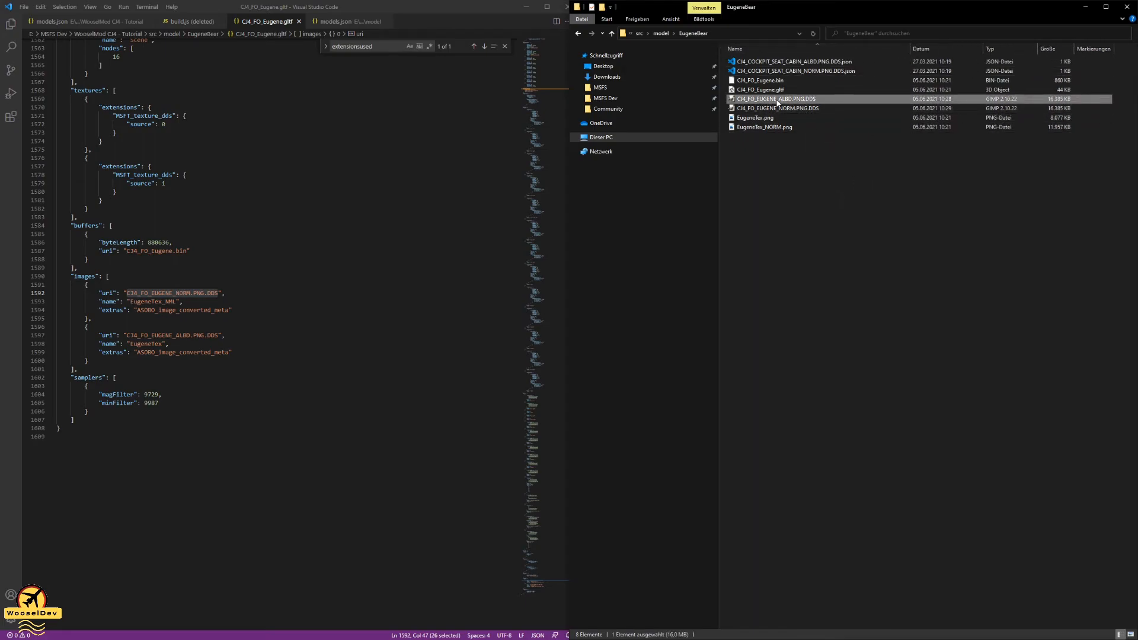
click(785, 100)
key(ctrl+c)
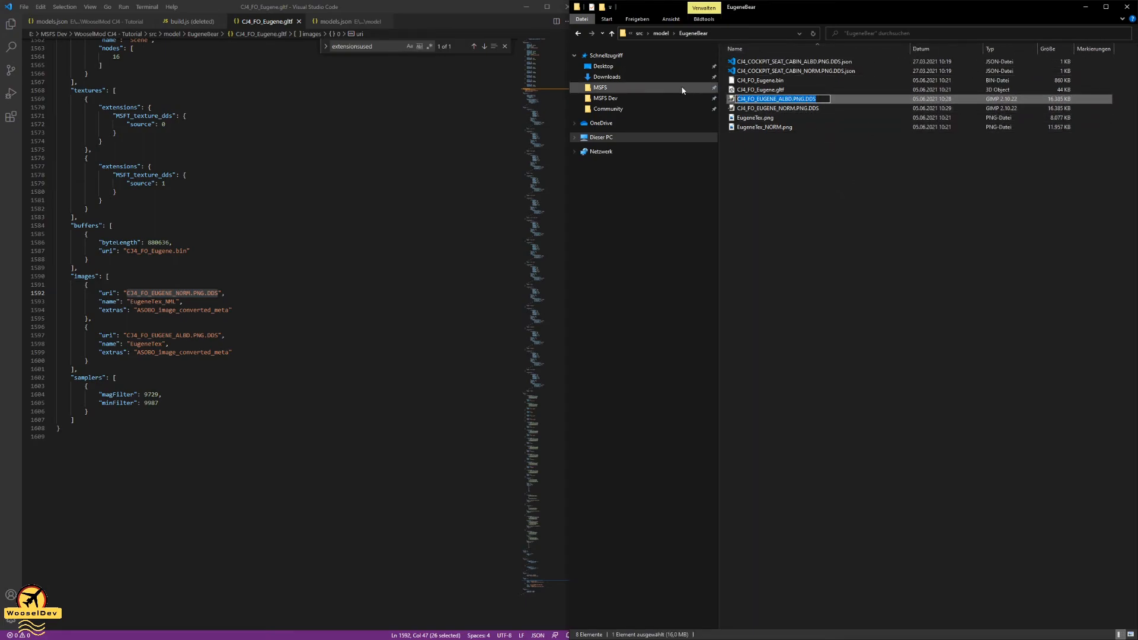
click(789, 62)
click(790, 62)
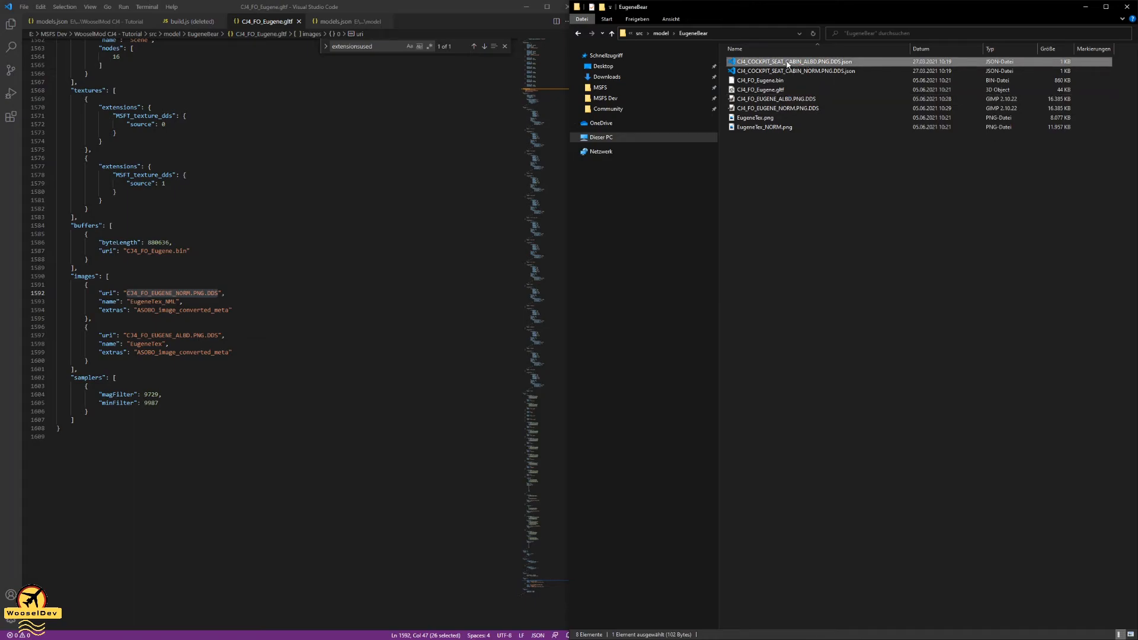
key(ctrl+v)
key(Return)
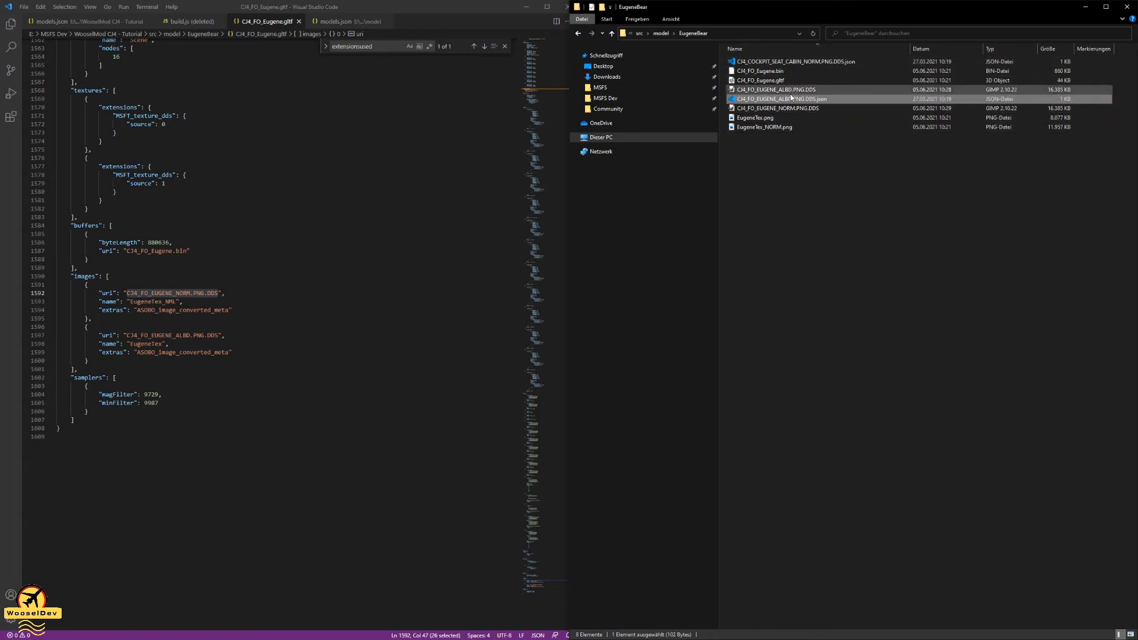
- Rename the seat cabin NORM JSON file as CJ4_FO_EUGENE_NORM.PNG.DDS.json, reusing the normal DDS texture's file name
click(771, 109)
click(786, 109)
key(ctrl+c)
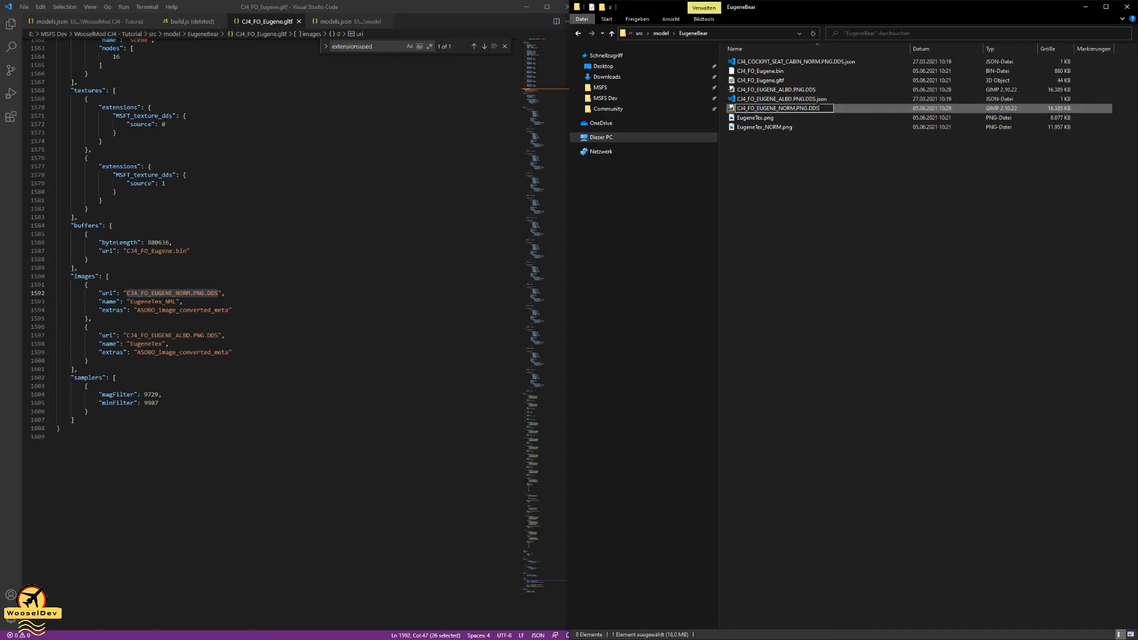
click(805, 63)
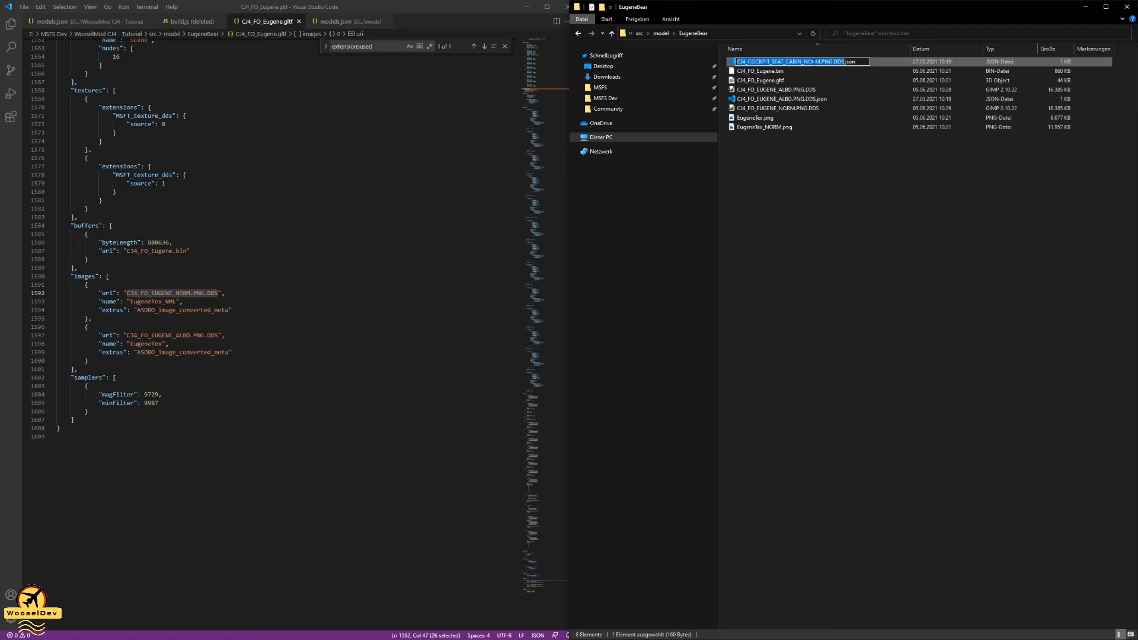
click(814, 62)
key(ctrl+v)
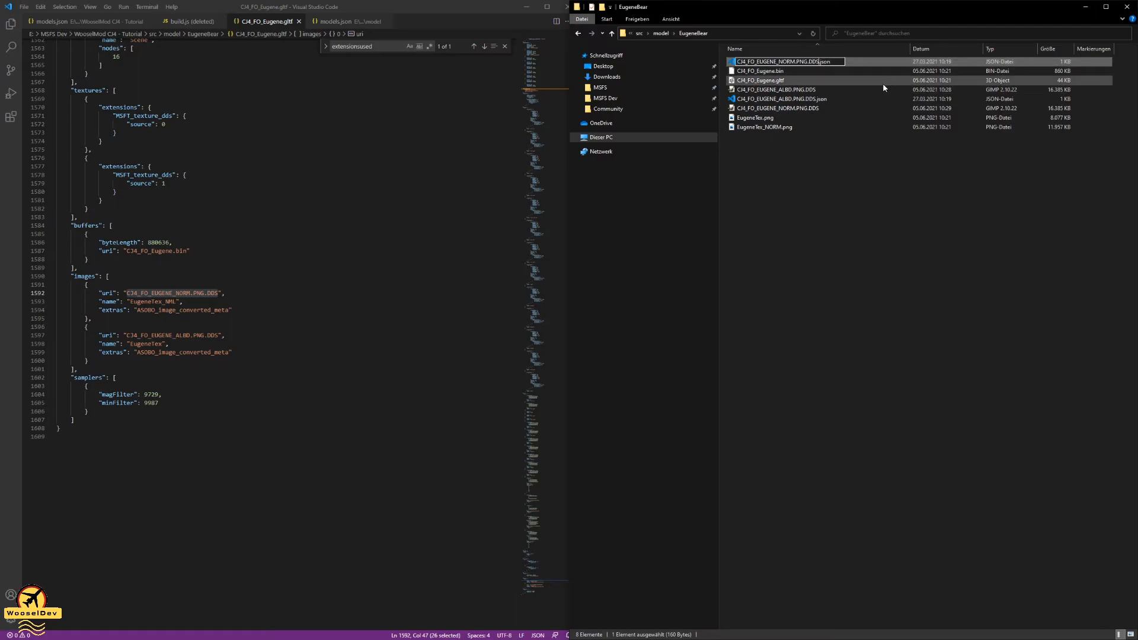
key(Return)
click(856, 172)
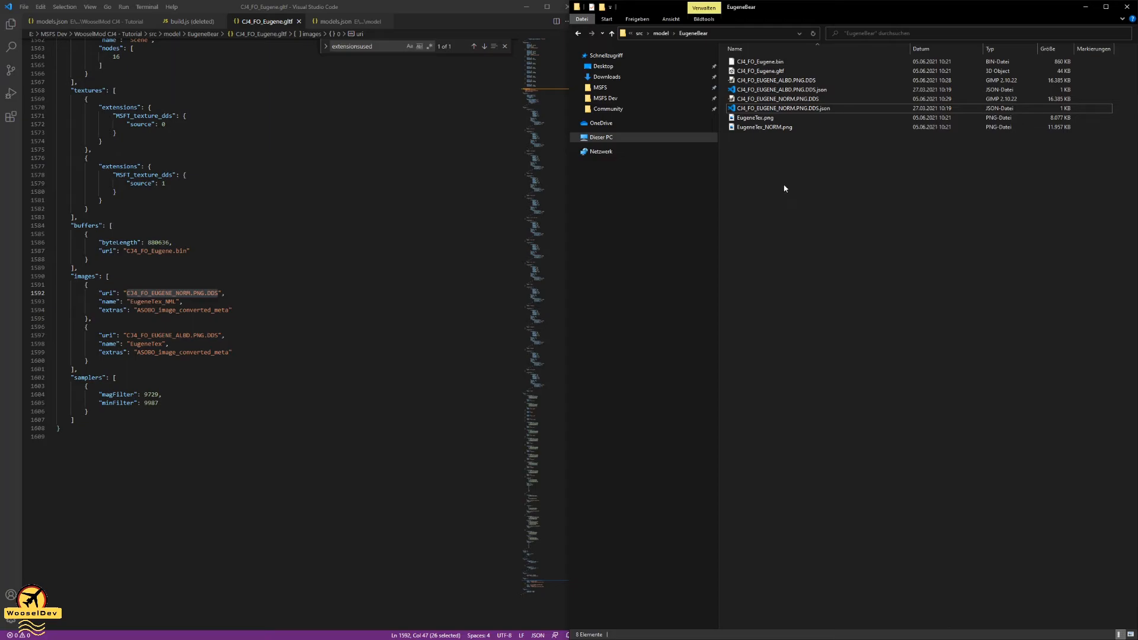
- Copy the Eugene ALBD and NORM DDS textures together with their two JSON files from the EugeneBear folder
click(88, 259)
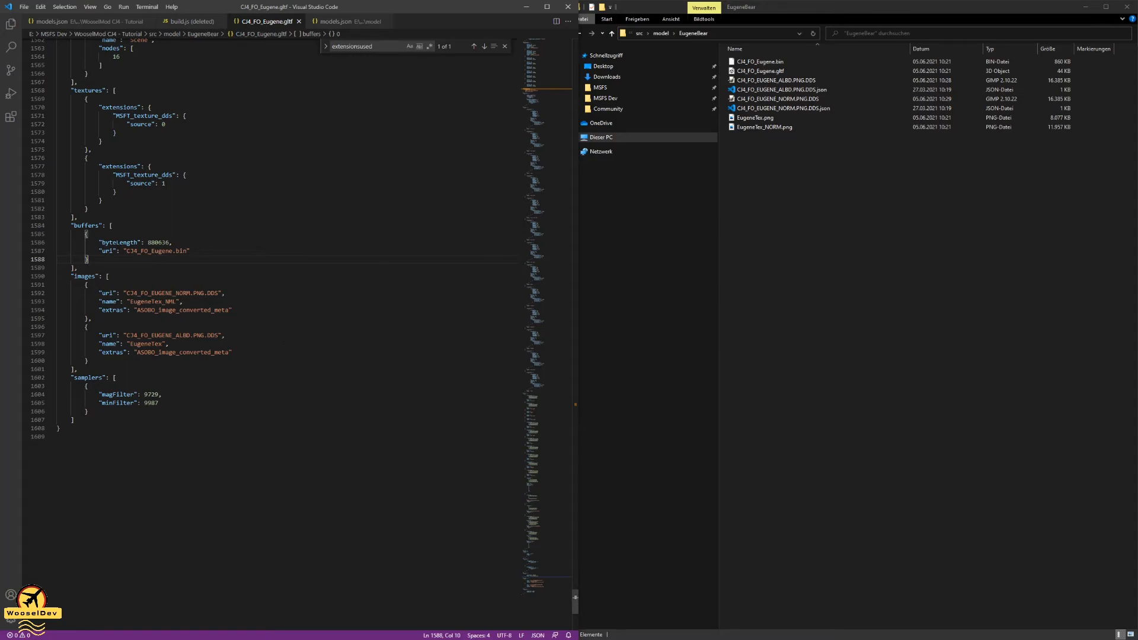
click(842, 183)
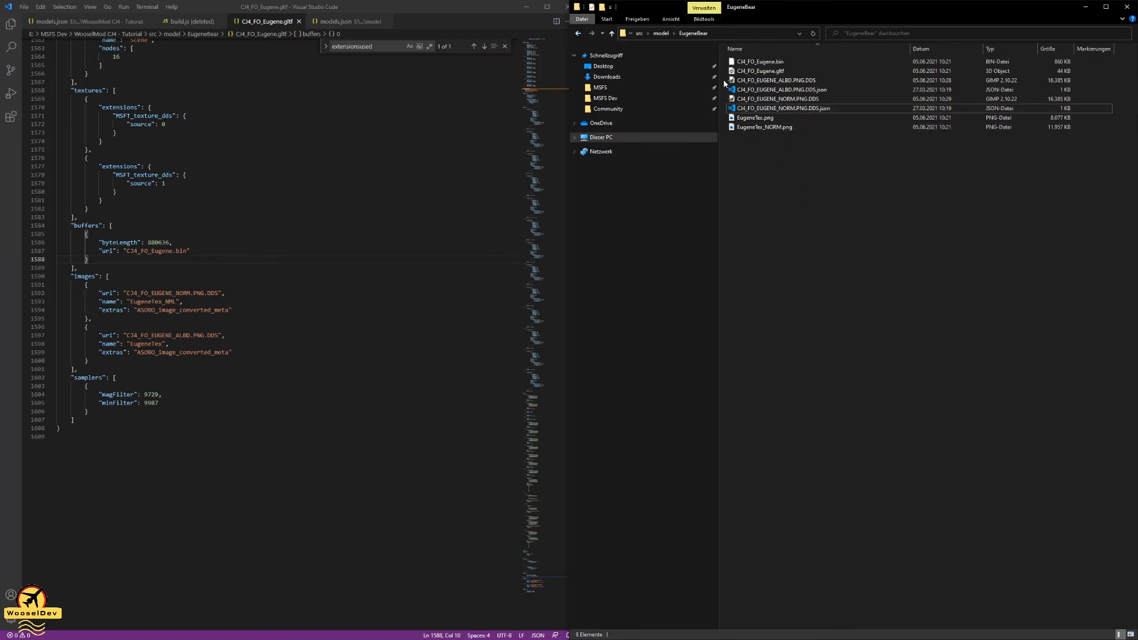
drag(723, 80, 763, 110)
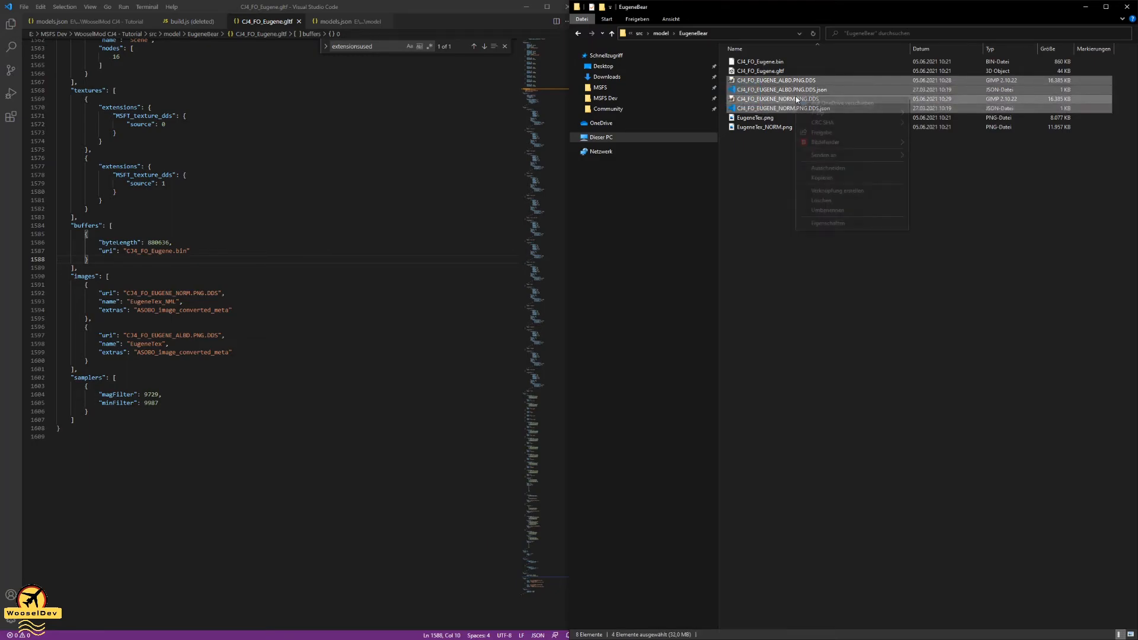
right_click(796, 98)
click(847, 177)
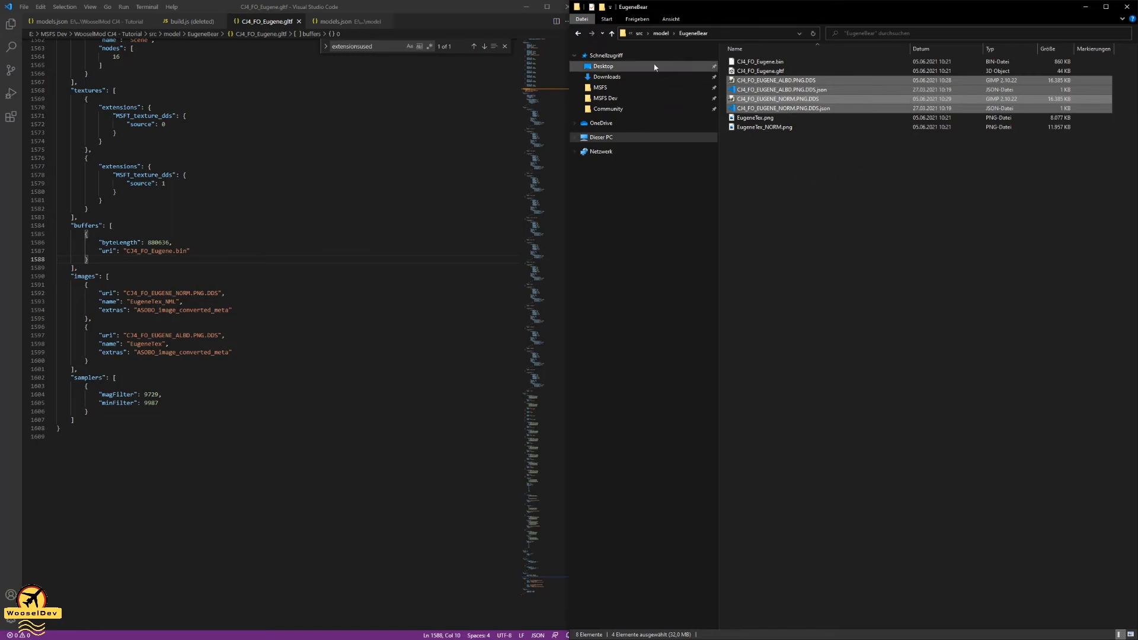
- Paste the copied Eugene texture and JSON files into the TEXTURE folder of Asobo_CJ4 inside wooselman-aircraft-CJ4/SimObjects/Airplanes
click(612, 34)
click(612, 33)
click(612, 34)
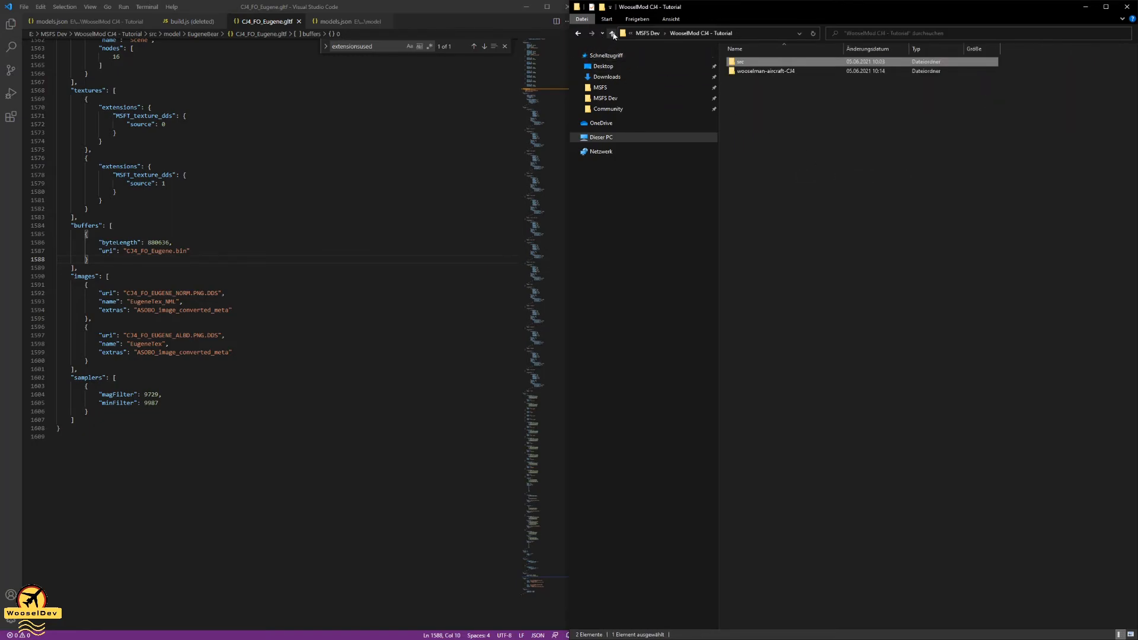
double_click(764, 72)
double_click(762, 62)
double_click(759, 62)
double_click(760, 63)
double_click(756, 71)
right_click(1026, 77)
click(1028, 142)
scroll(849, 542, down, 1)
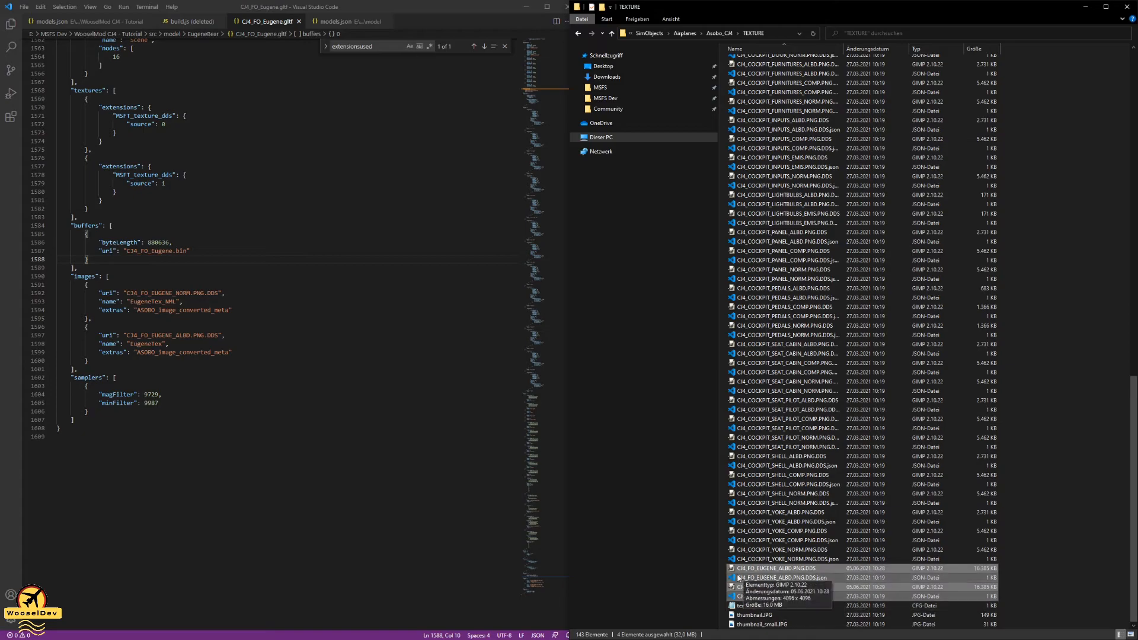
- Return to the src/model folder of WooselMod CJ4 - Tutorial
click(612, 34)
click(612, 33)
click(613, 34)
click(612, 34)
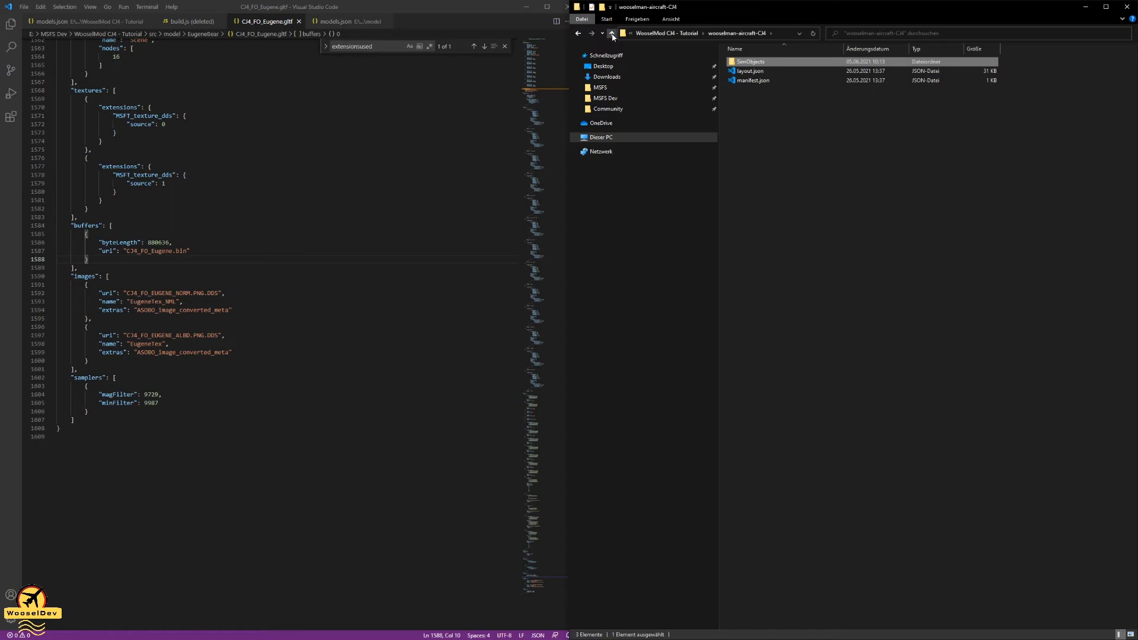
click(613, 34)
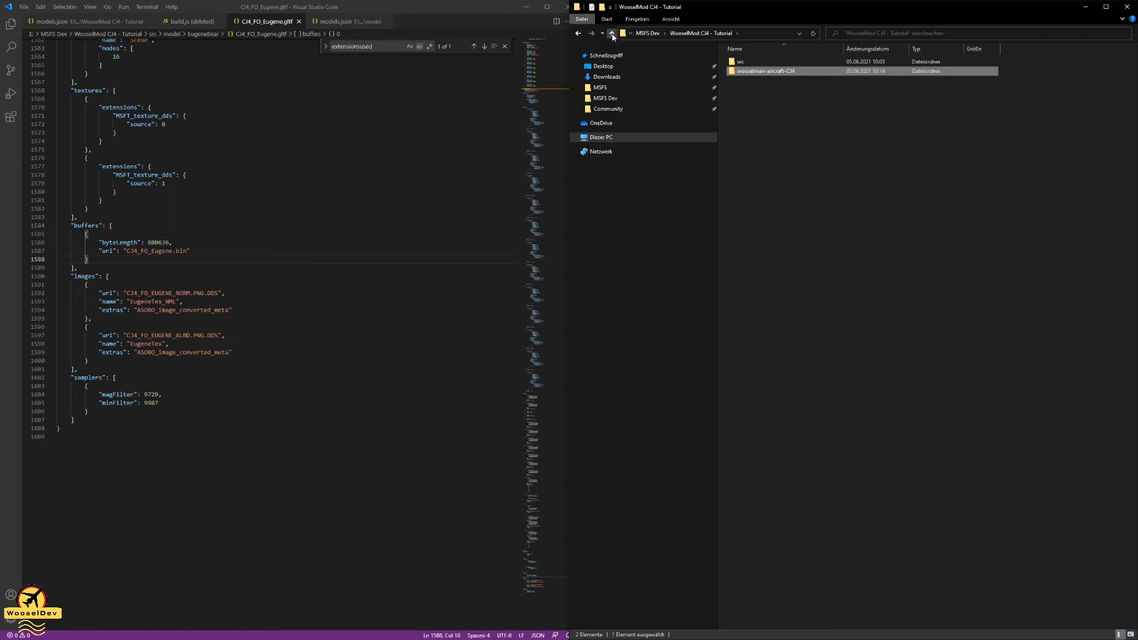
double_click(744, 62)
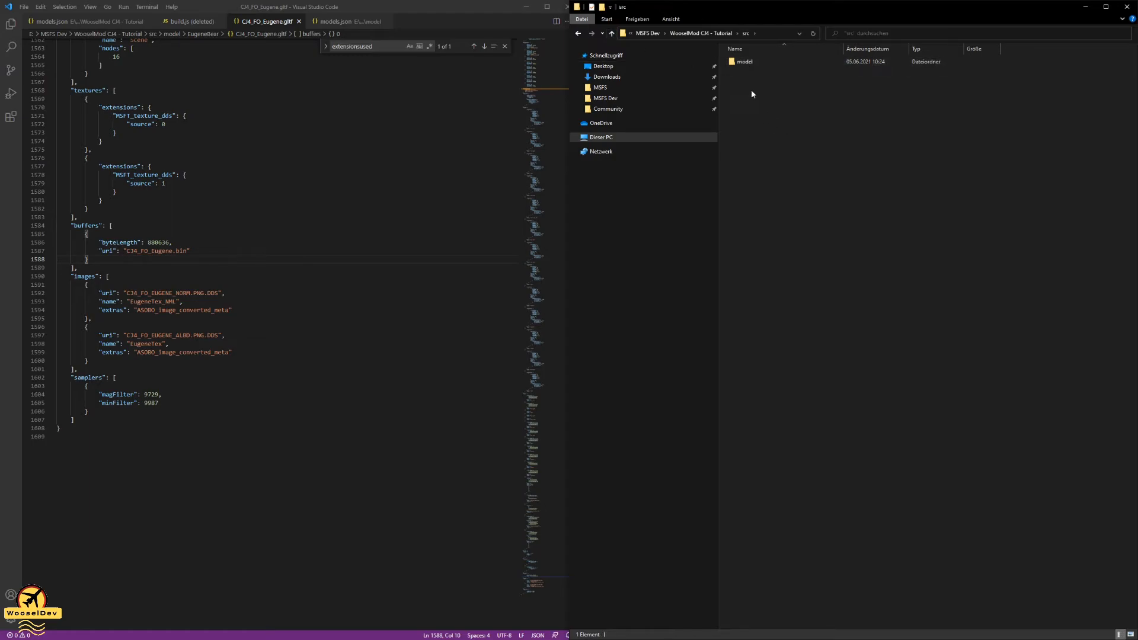
double_click(754, 65)
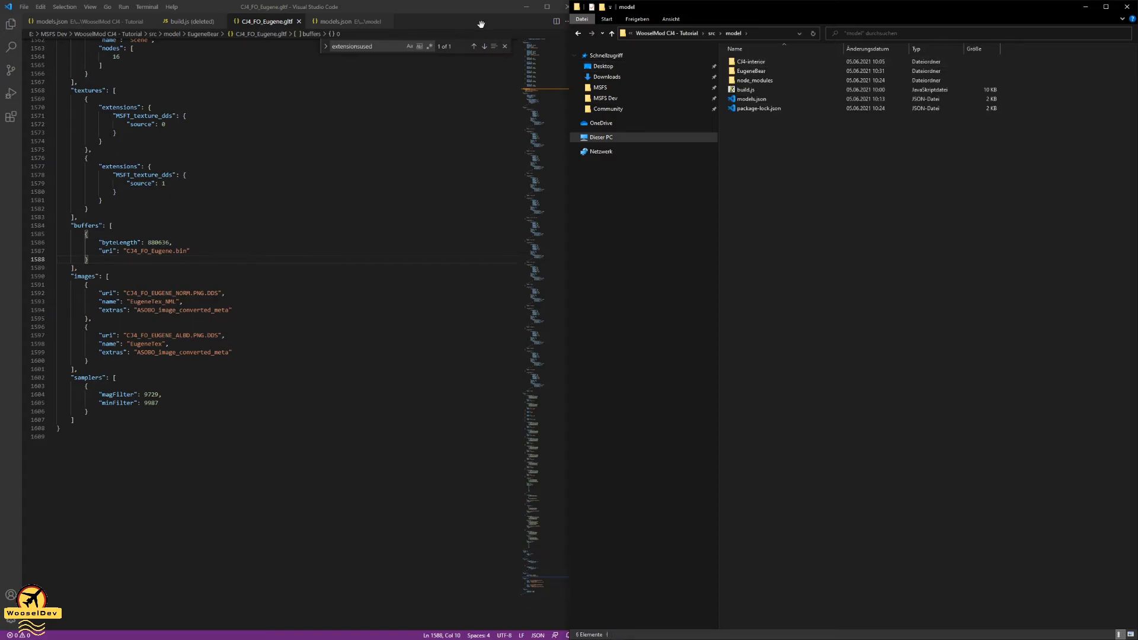
- Close all open files in the code editor, including CJ4_FO_Eugene.gltf, build.js and both models.json files
click(388, 22)
click(389, 23)
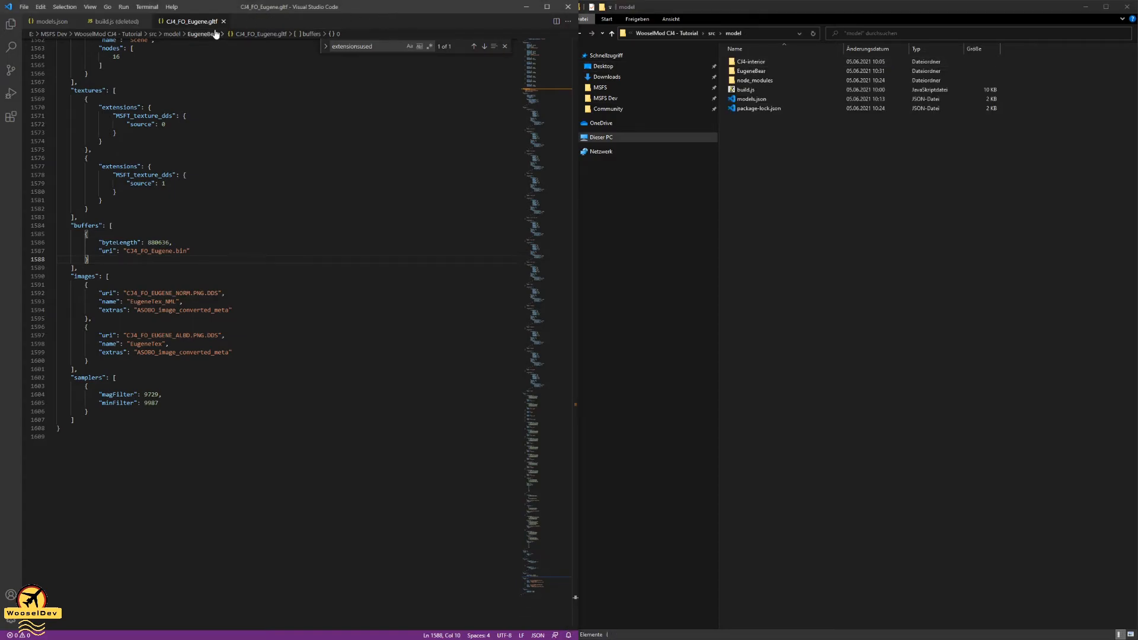
click(221, 22)
click(145, 21)
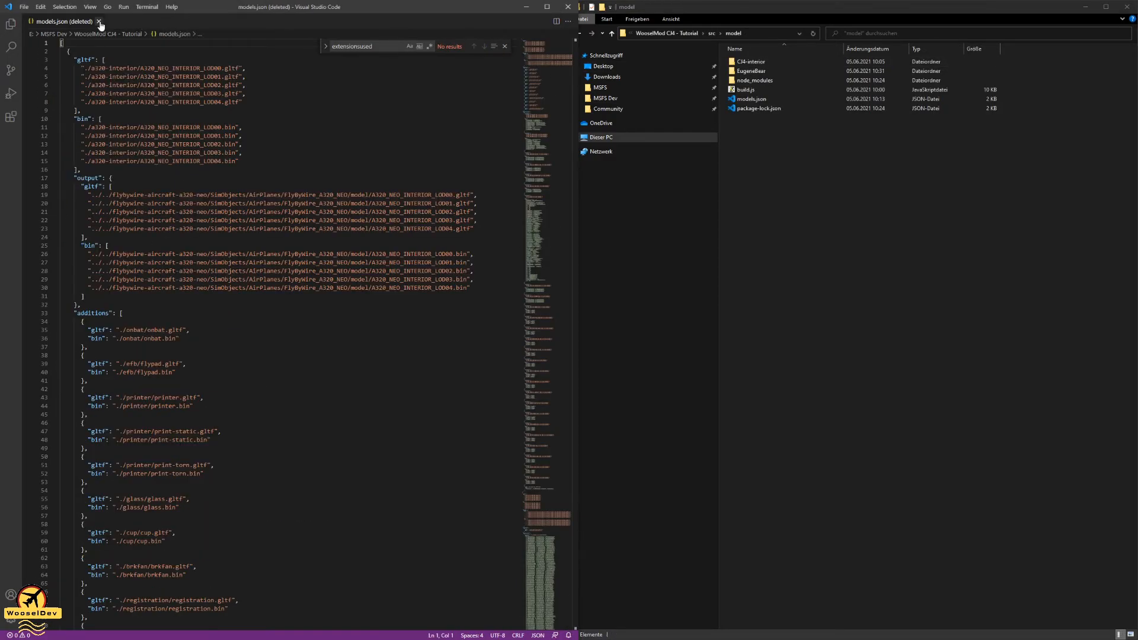
click(98, 21)
click(772, 197)
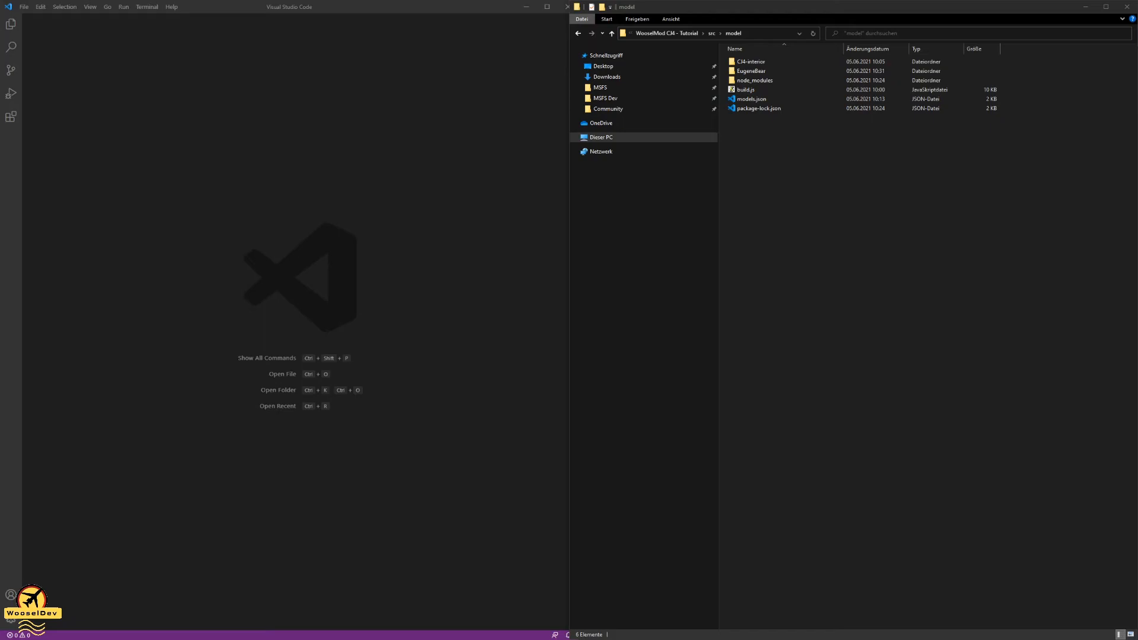
- Check the contents of the CJ4-interior and EugeneBear source folders, returning to the model folder
click(741, 177)
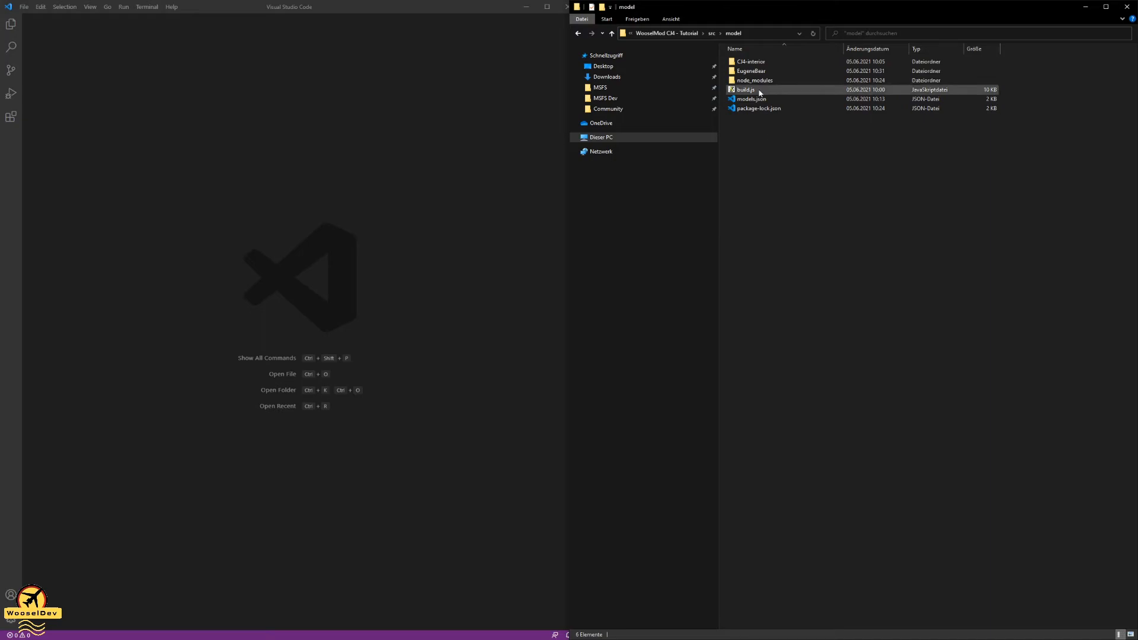
double_click(759, 62)
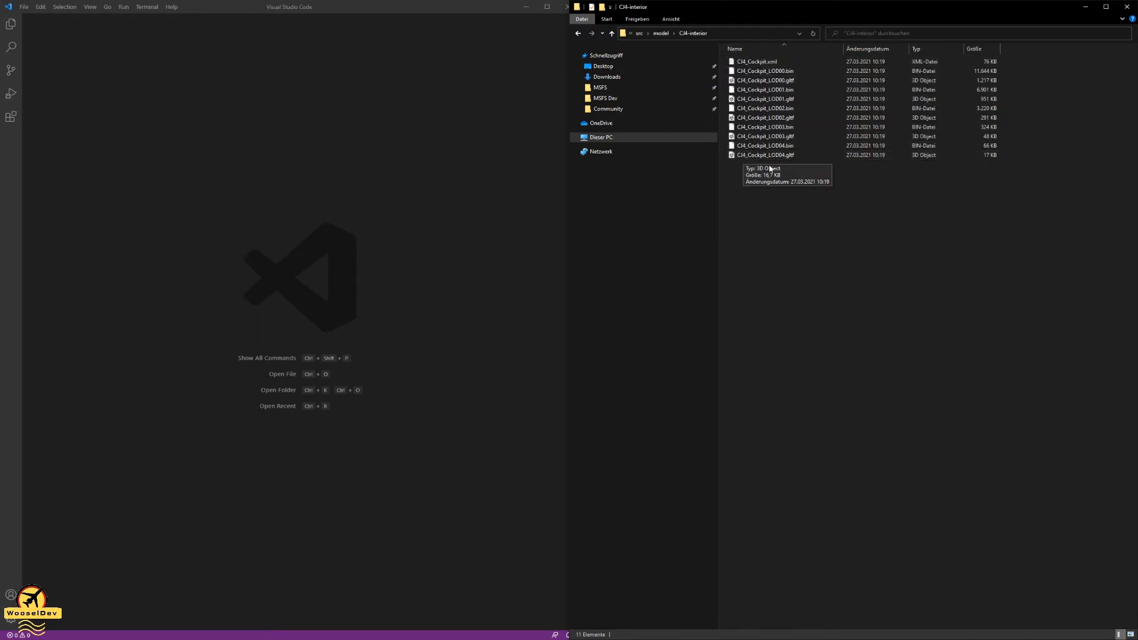
key(alt+Left)
double_click(762, 70)
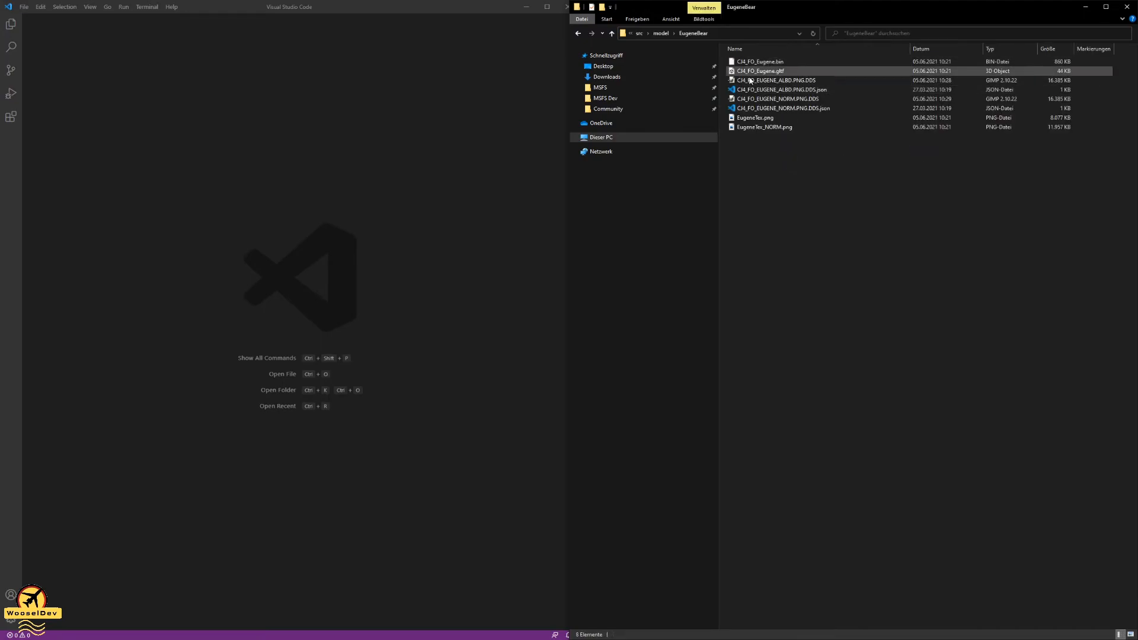
key(alt+Left)
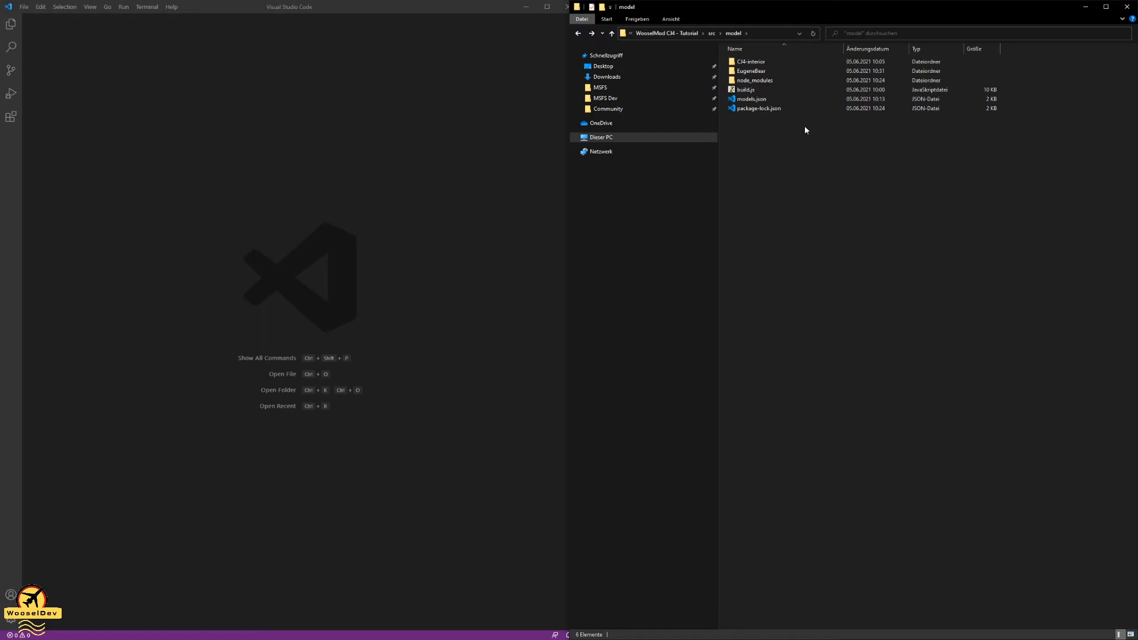
- Open a command prompt in the src/model folder and place its window below the file list
click(770, 33)
text(cmd.exe)
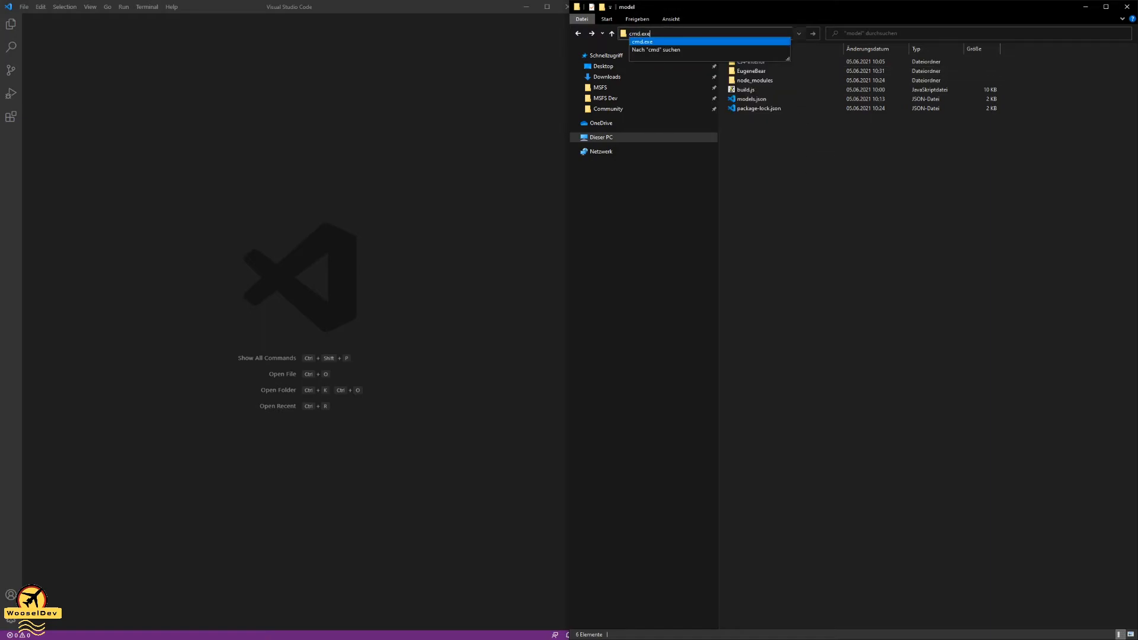
key(Return)
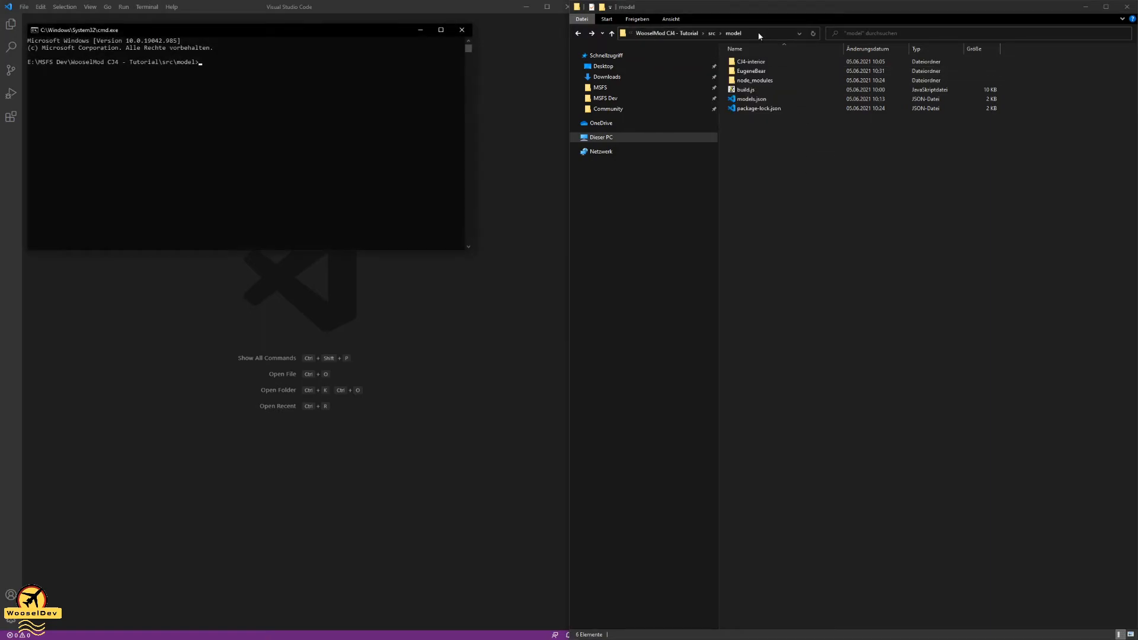
drag(331, 34, 948, 155)
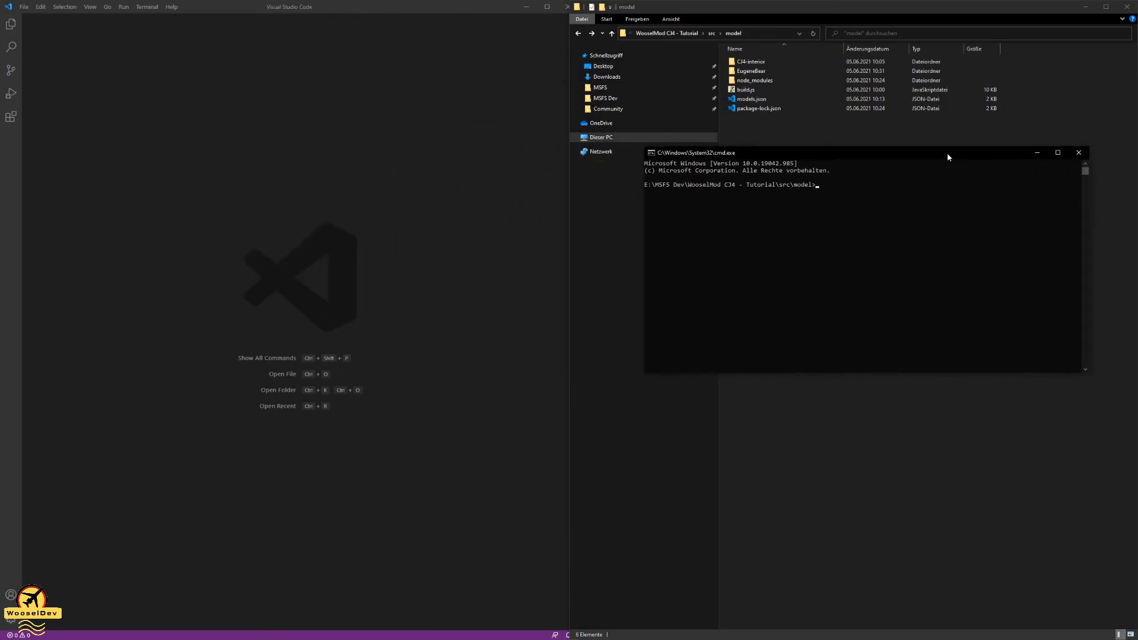
- Run the build.js script with node in the command prompt and minimize the prompt window
click(846, 193)
click(822, 186)
key(Escape)
text(node bu)
key(Tab)
key(Return)
click(1037, 152)
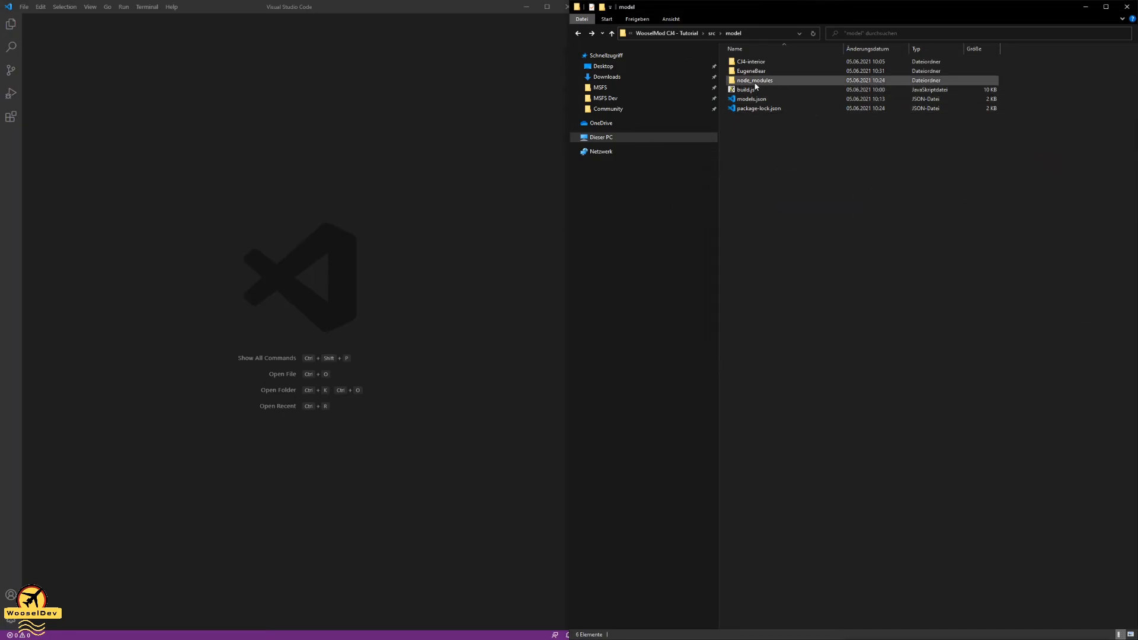
- Open the model folder of Asobo_CJ4 inside wooselman-aircraft-CJ4/SimObjects/Airplanes
click(613, 33)
click(612, 34)
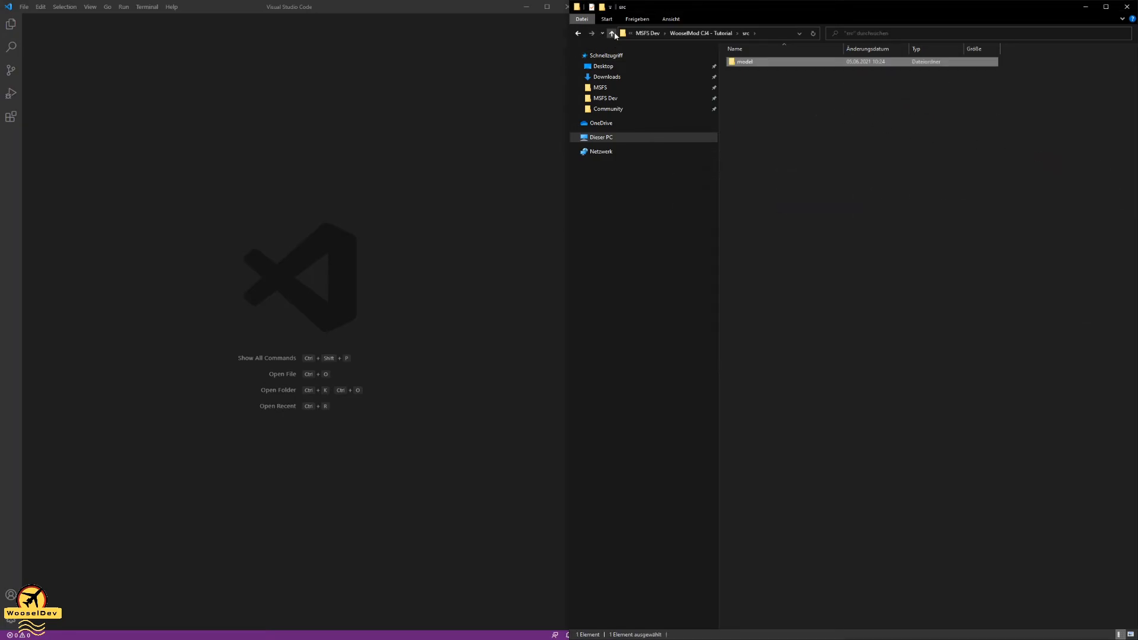
double_click(780, 72)
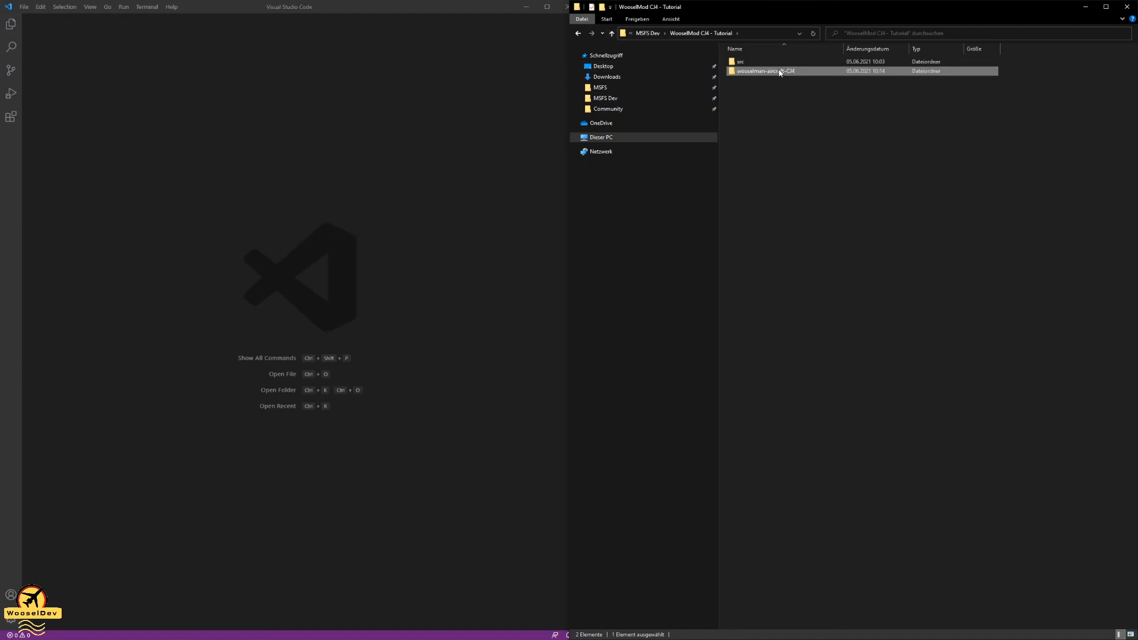
double_click(759, 62)
double_click(760, 62)
double_click(760, 61)
double_click(760, 61)
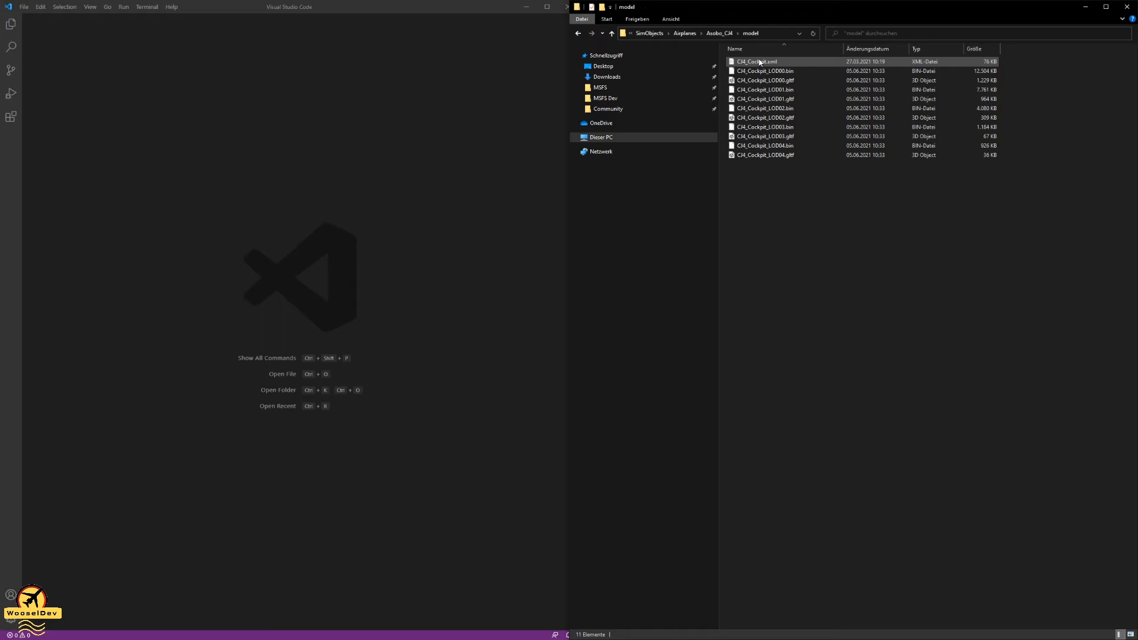
- Check the modification dates and sizes of the CJ4_Cockpit LOD00 to LOD04 bin and gltf files
drag(724, 66, 886, 168)
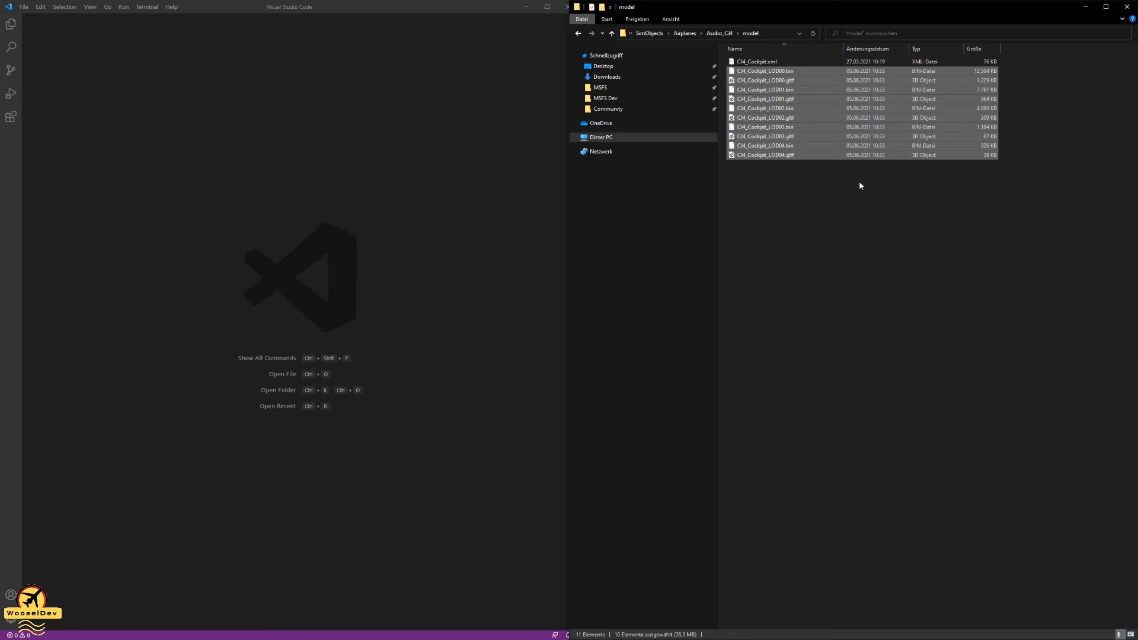
click(886, 80)
click(877, 73)
click(869, 117)
click(878, 154)
click(892, 195)
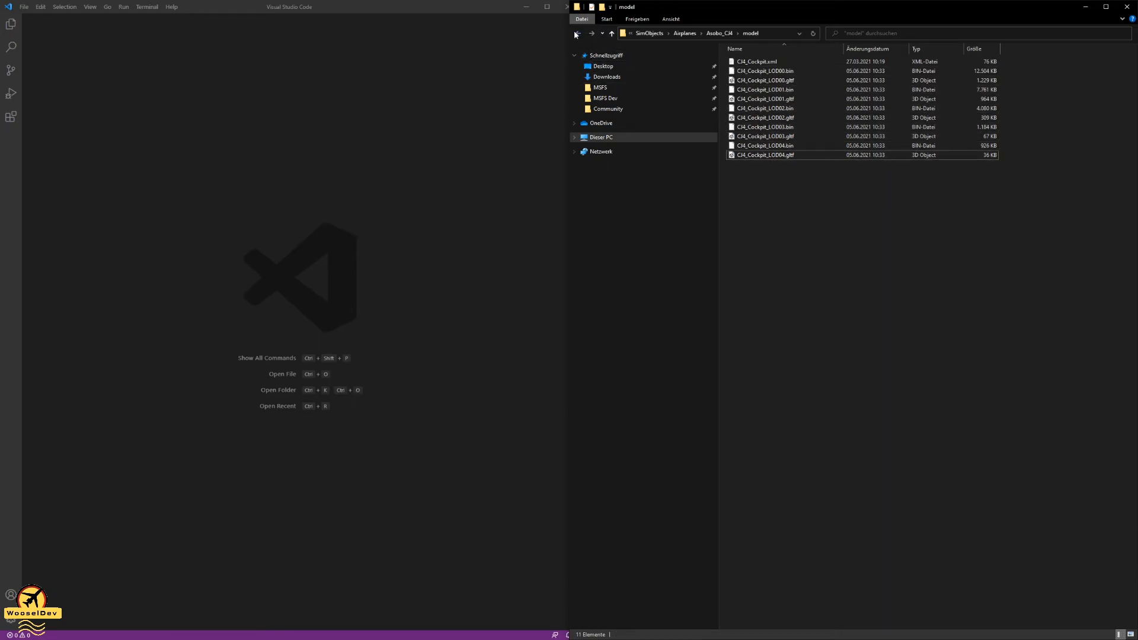
- Go back to the wooselman-aircraft-CJ4 package folder containing layout.json and manifest.json
click(577, 33)
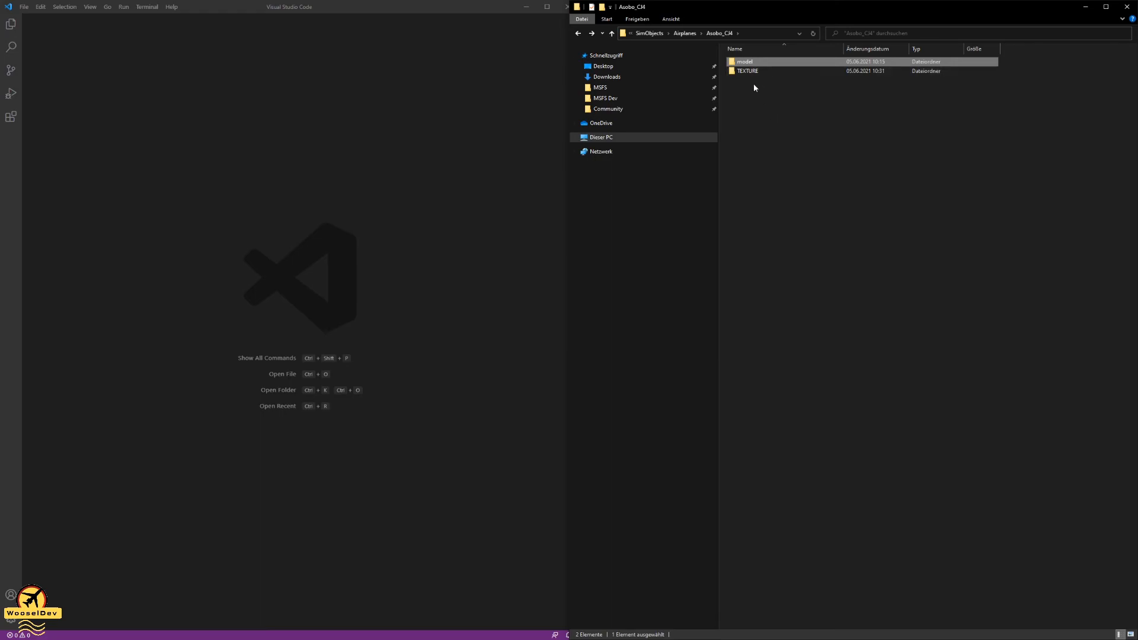
click(577, 35)
click(577, 35)
click(578, 34)
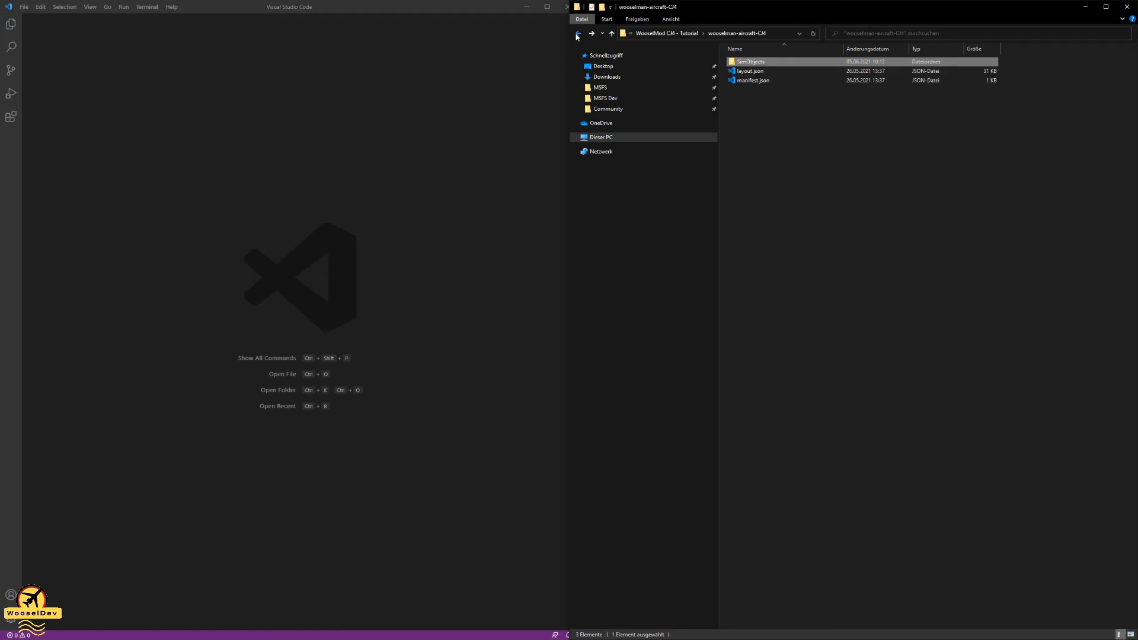
- Switch to the web browser and bring up the MSFSLayoutGenerator v1.1.0 release page on GitHub
click(864, 140)
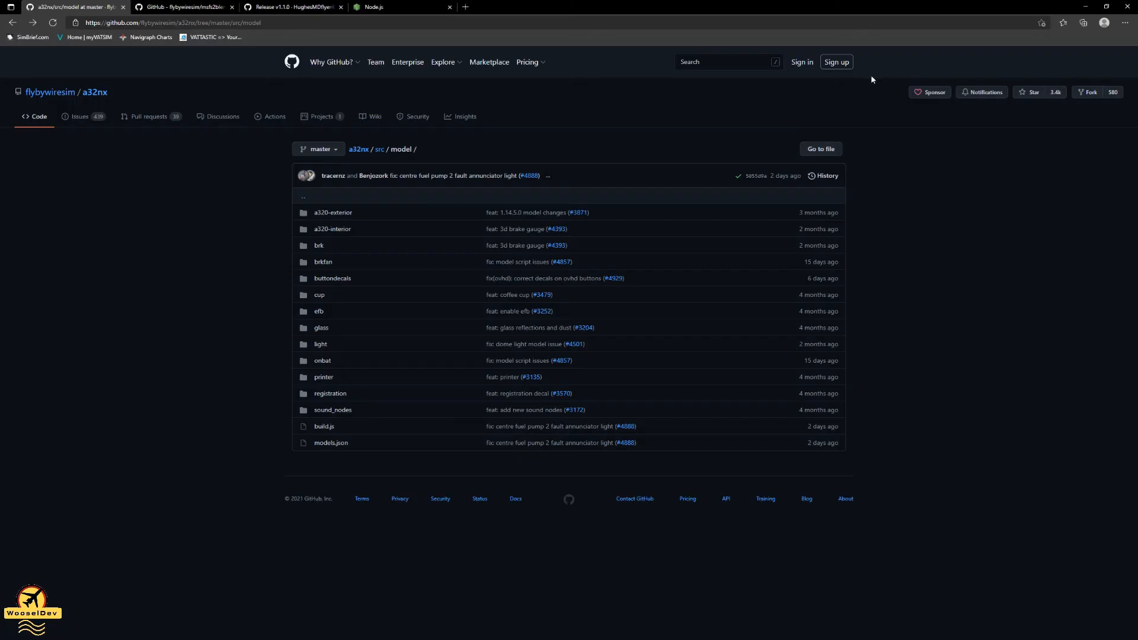
click(201, 9)
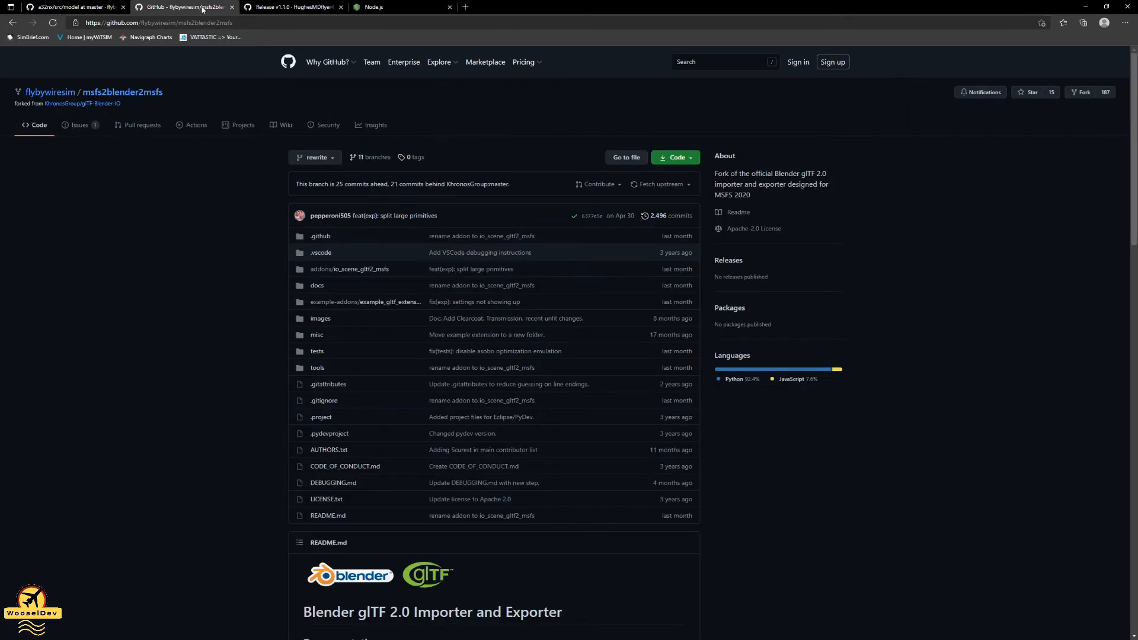
click(270, 8)
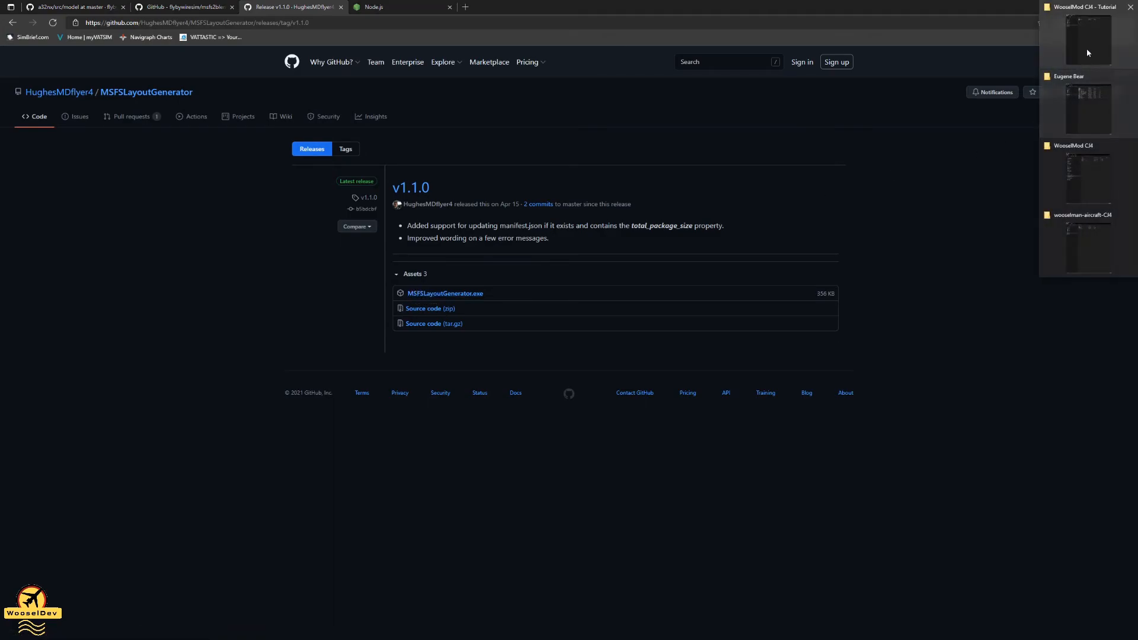
- Copy MSFSLayoutGenerator.exe from Downloads into the wooselman-aircraft-CJ4 folder of WooselMod CJ4 - Tutorial in MSFS Dev
click(1080, 94)
click(604, 77)
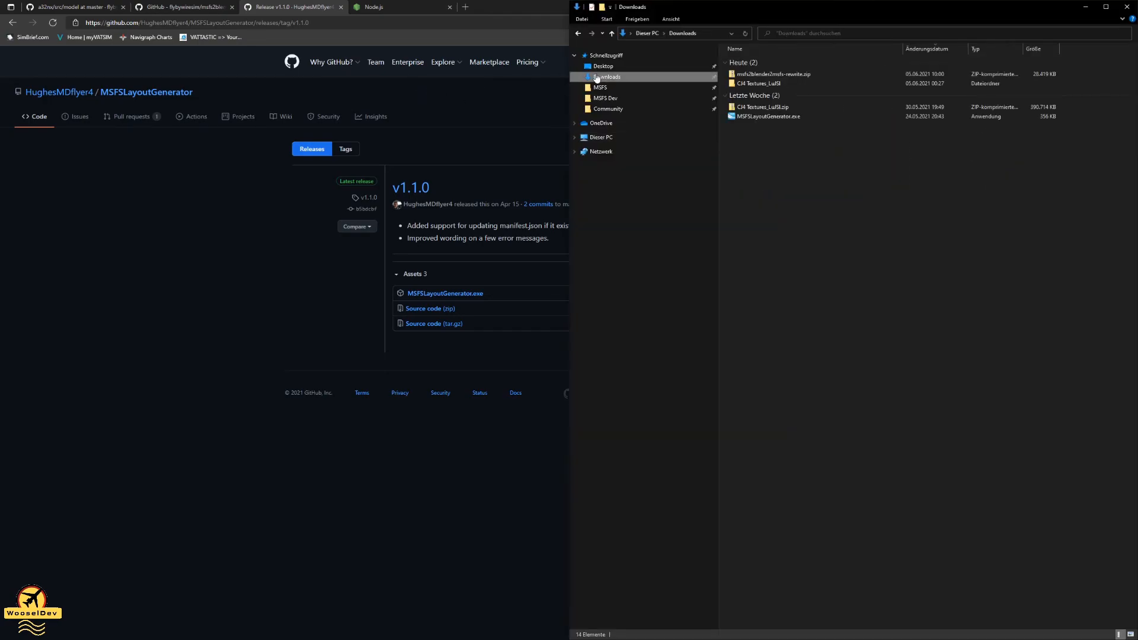
click(765, 116)
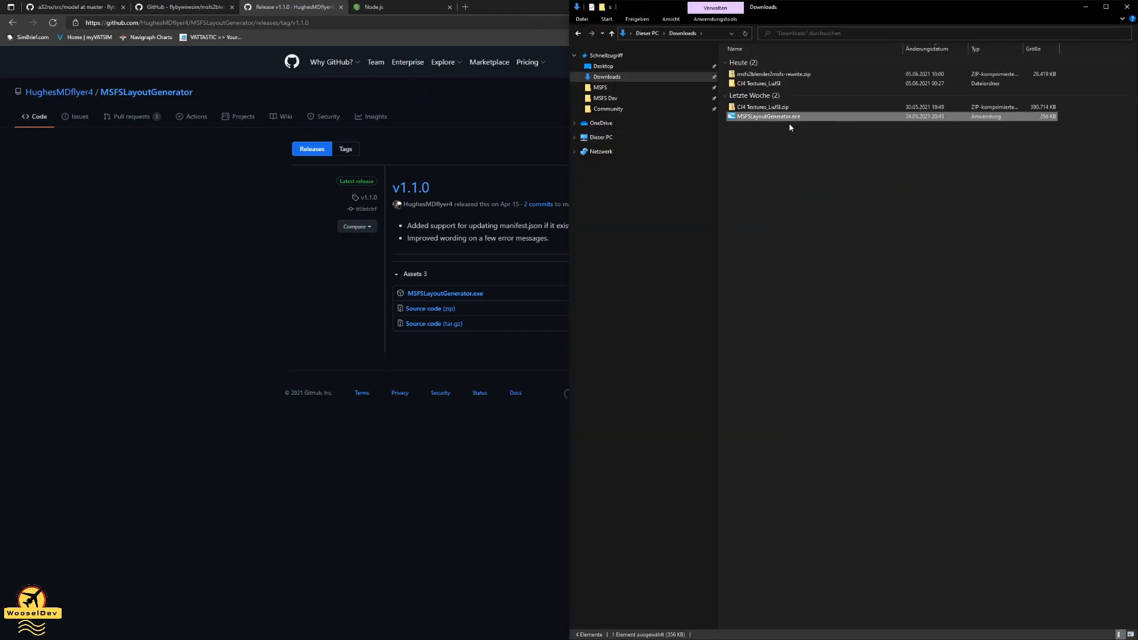
right_click(757, 120)
click(798, 275)
click(606, 99)
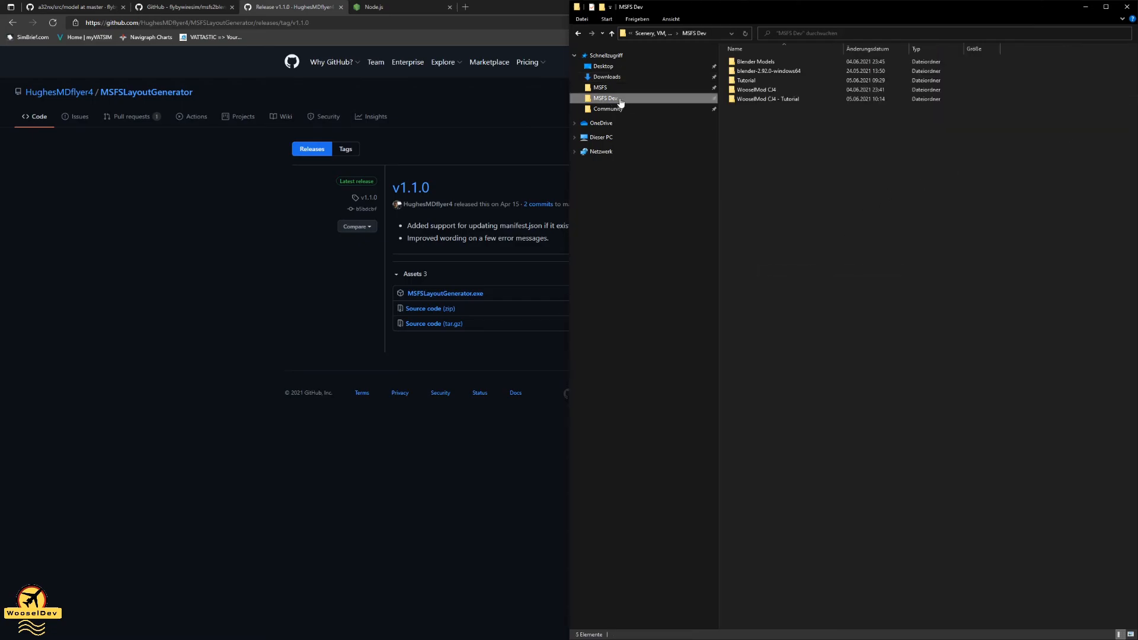
double_click(765, 101)
double_click(765, 70)
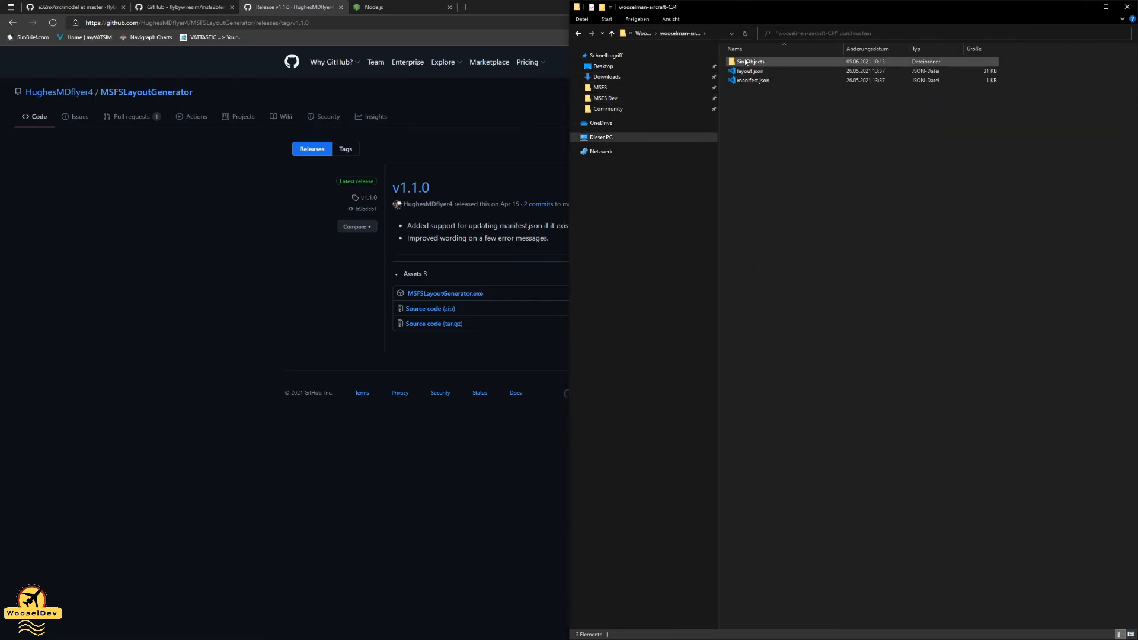
right_click(763, 101)
click(791, 161)
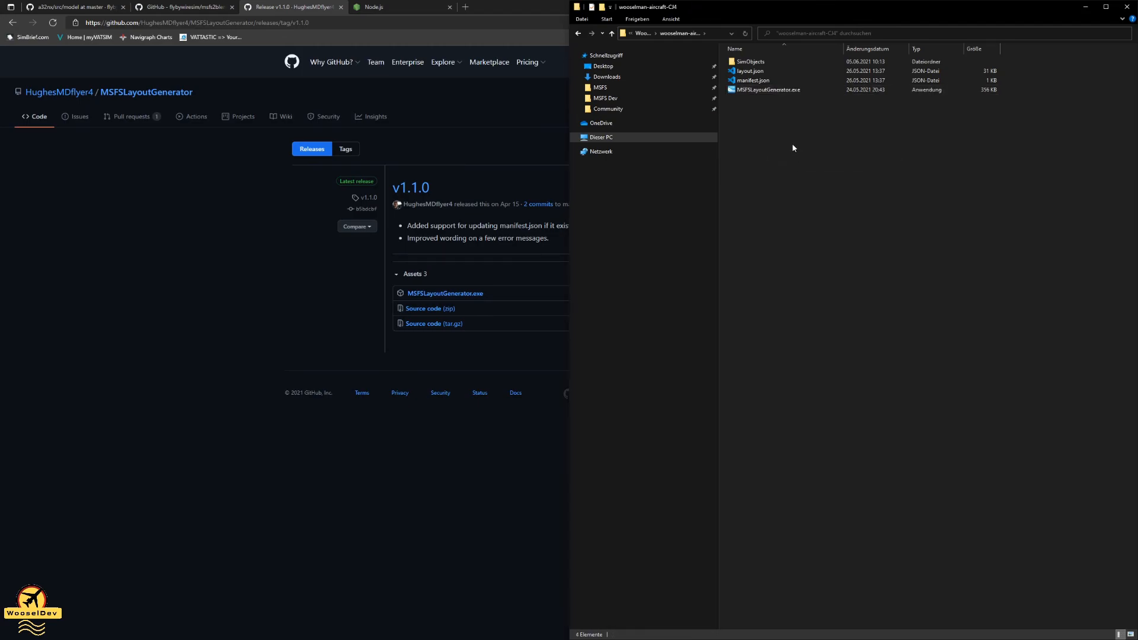
- Regenerate the package layout by running MSFSLayoutGenerator.exe on layout.json
click(752, 71)
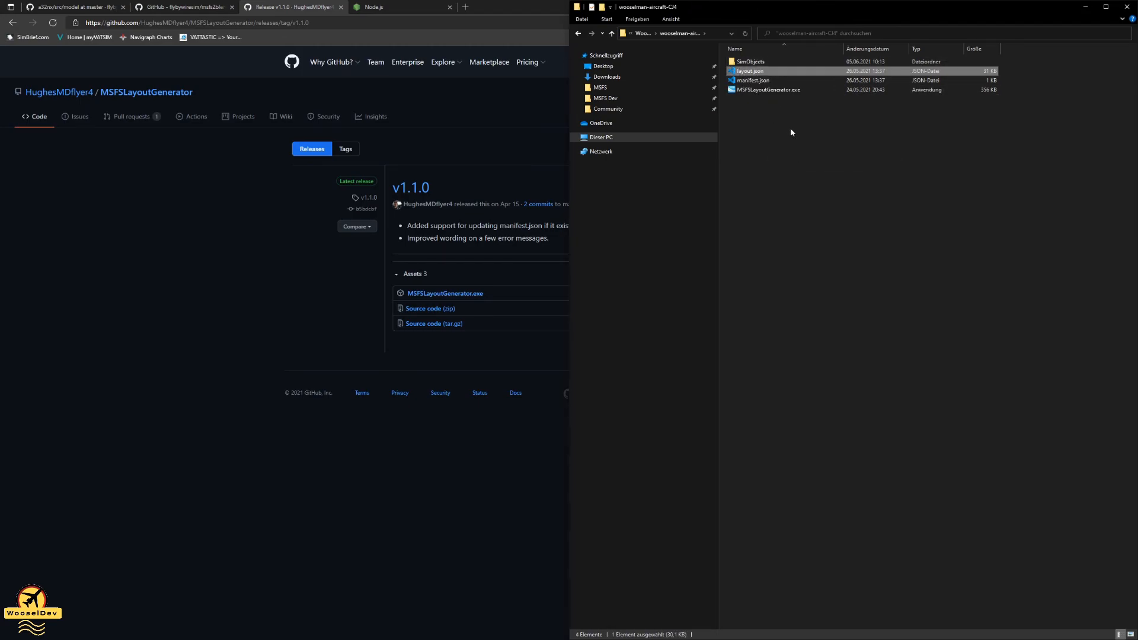
drag(751, 72, 764, 90)
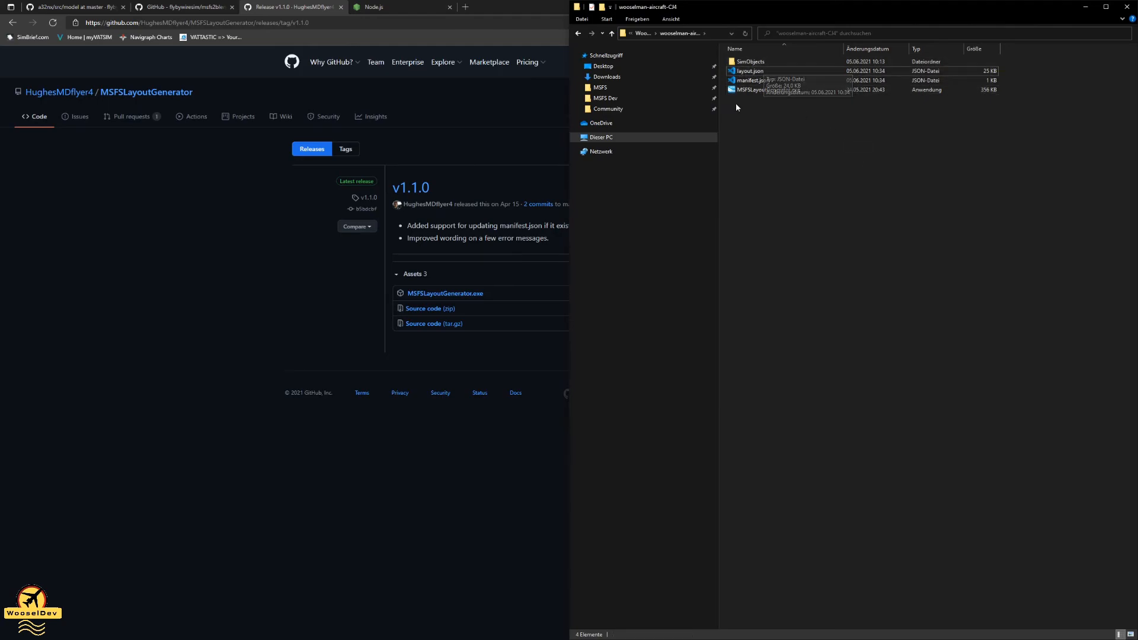
- Open layout.json, search it for "Eugene" to check the bear's texture entries, and close the editor
double_click(750, 71)
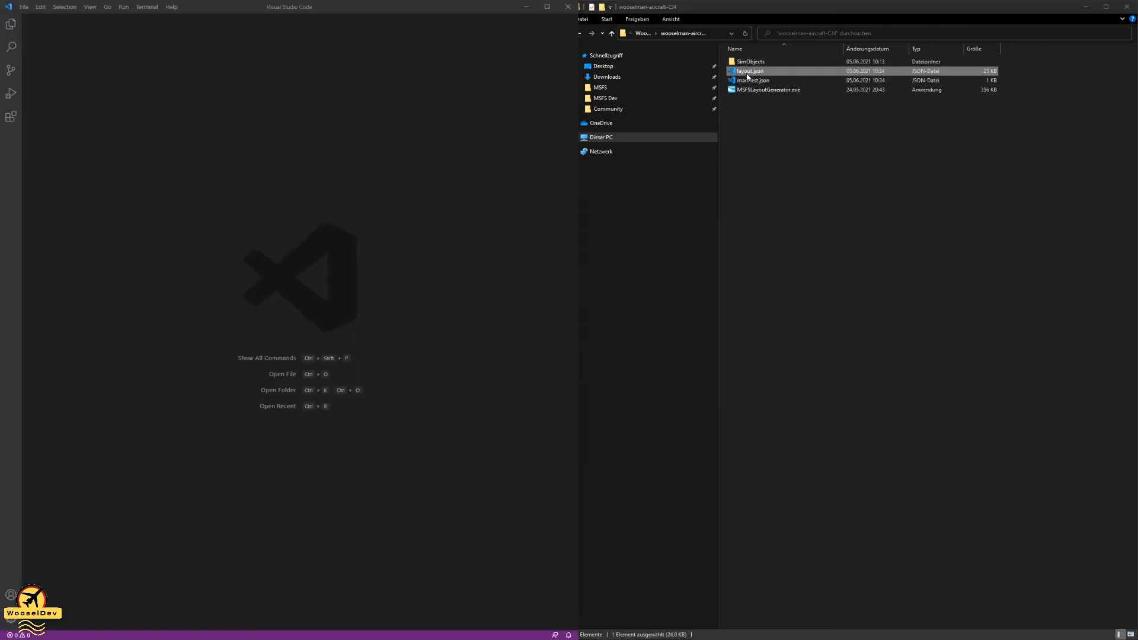
key(ctrl+f)
text(Eugene)
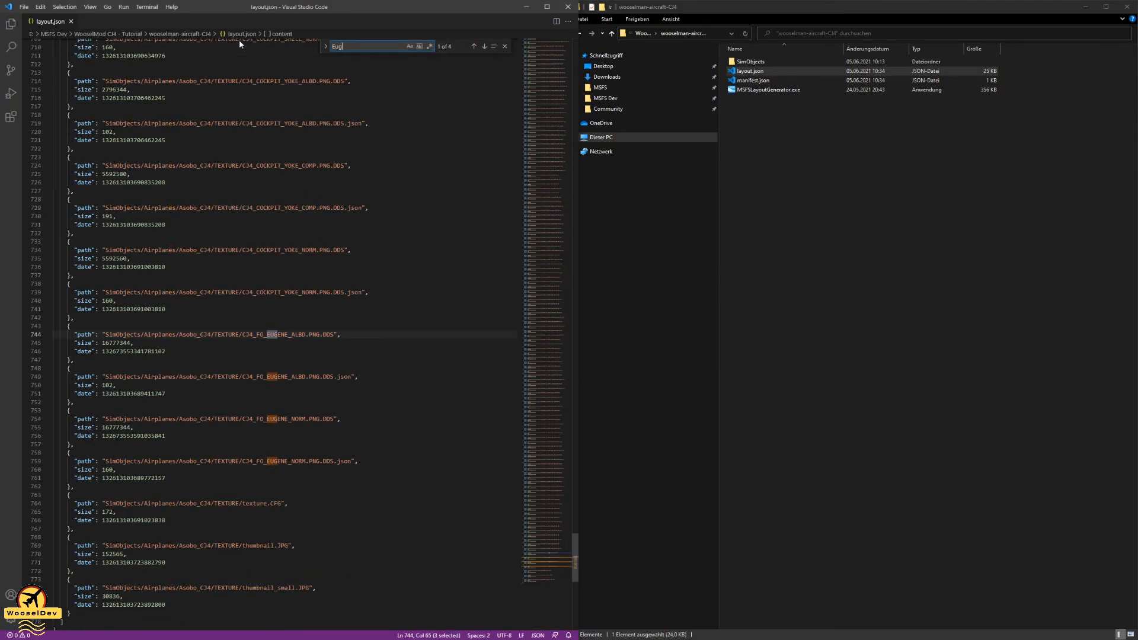
click(317, 335)
click(317, 376)
click(325, 427)
click(324, 461)
click(323, 411)
click(322, 376)
click(322, 343)
click(321, 386)
click(319, 452)
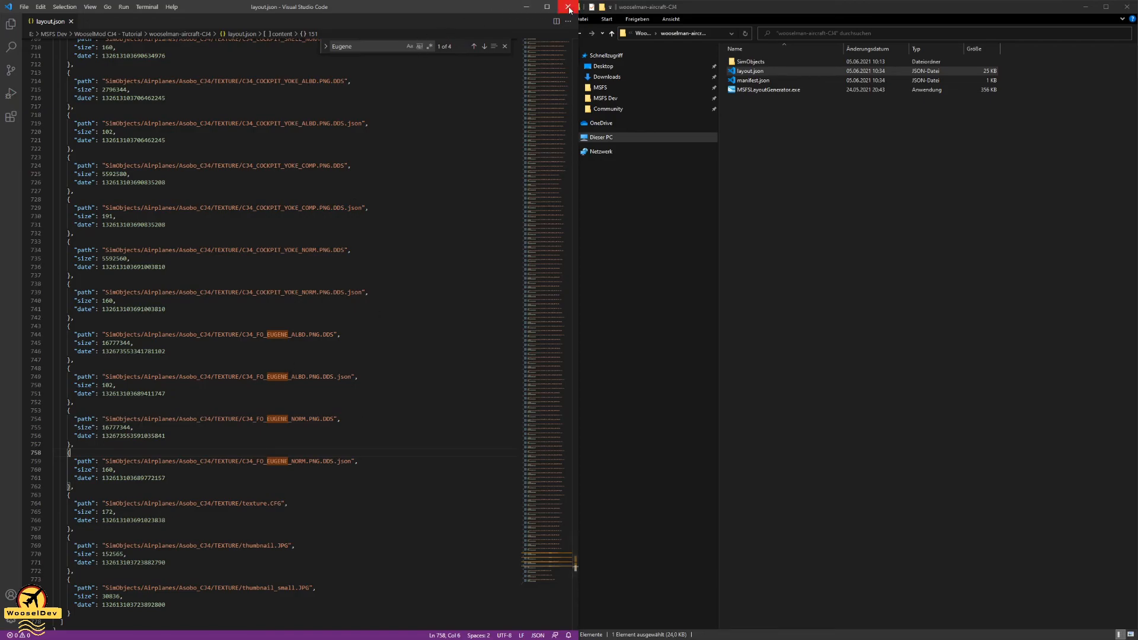
click(568, 6)
click(834, 165)
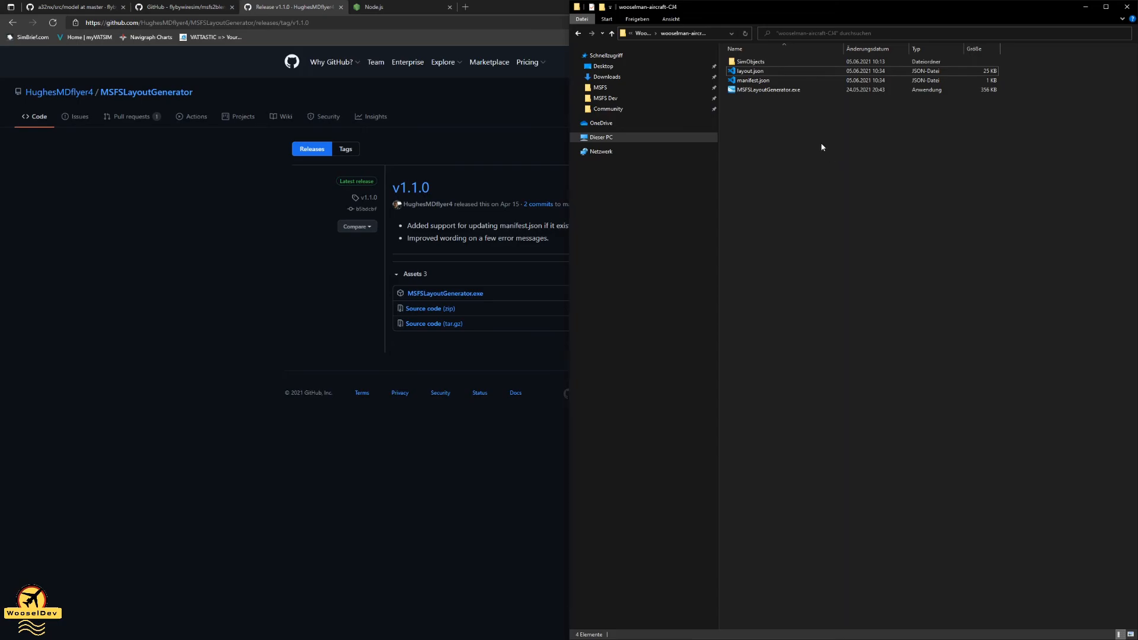
- Look through the model and TEXTURE folders of Asobo_CJ4 inside the package's SimObjects/Airplanes folder
click(771, 92)
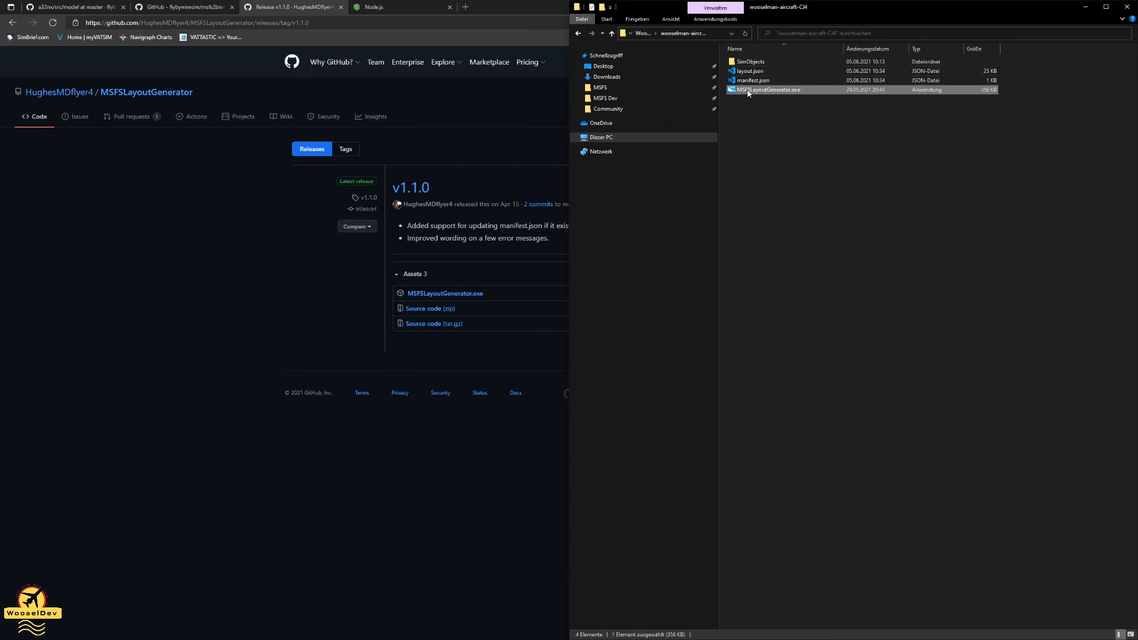
click(767, 155)
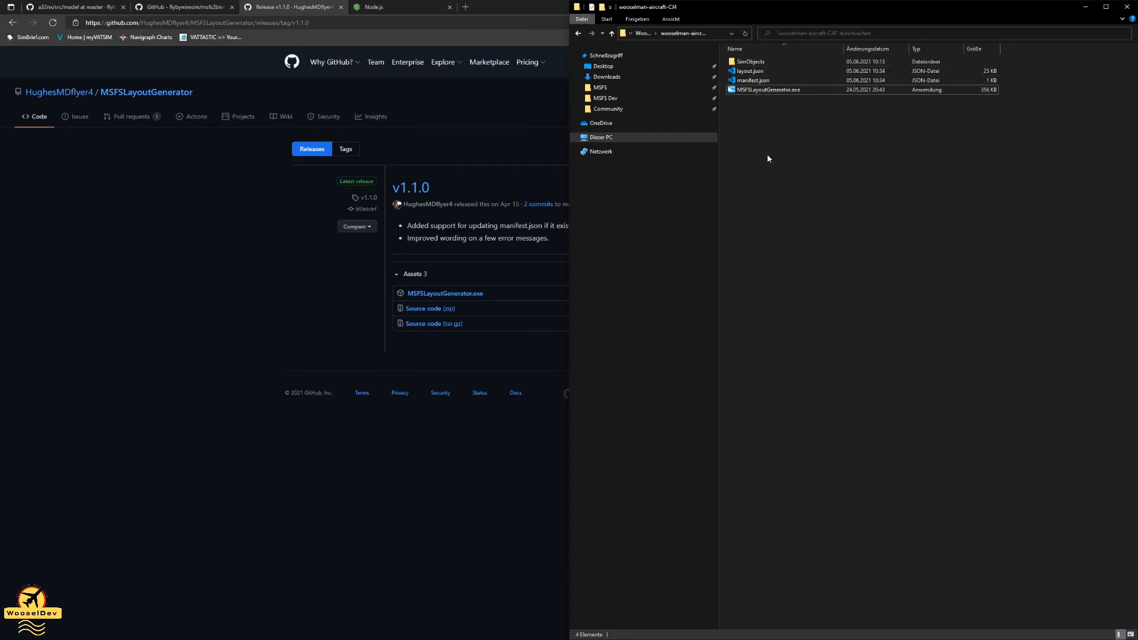
double_click(776, 61)
double_click(780, 62)
double_click(780, 63)
double_click(781, 63)
key(BackSpace)
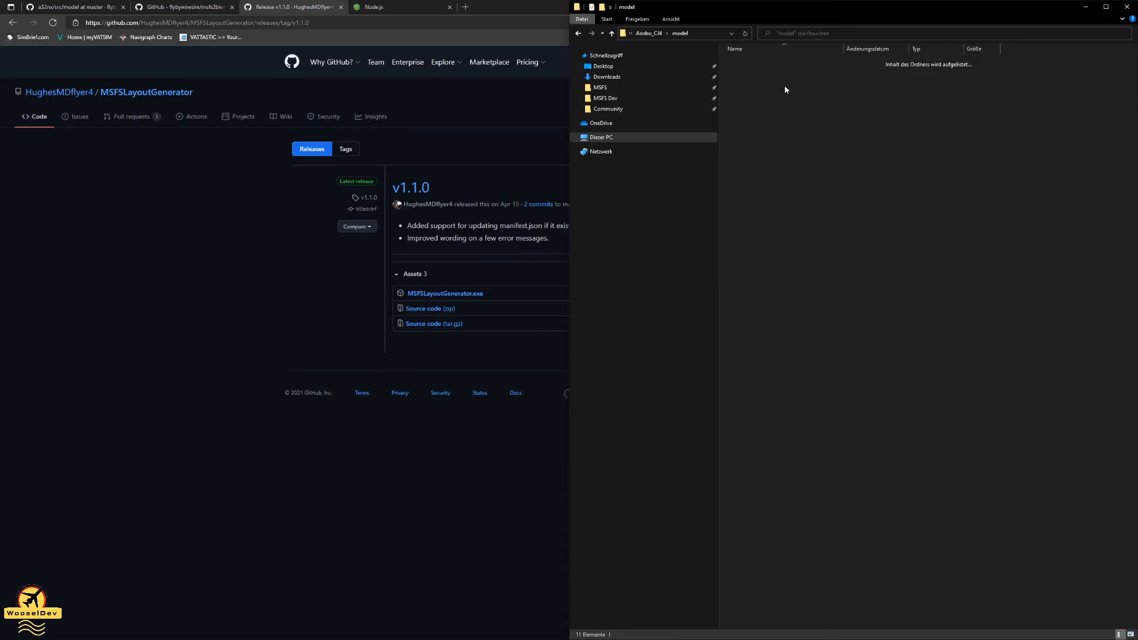
double_click(777, 71)
scroll(840, 123, down, 5)
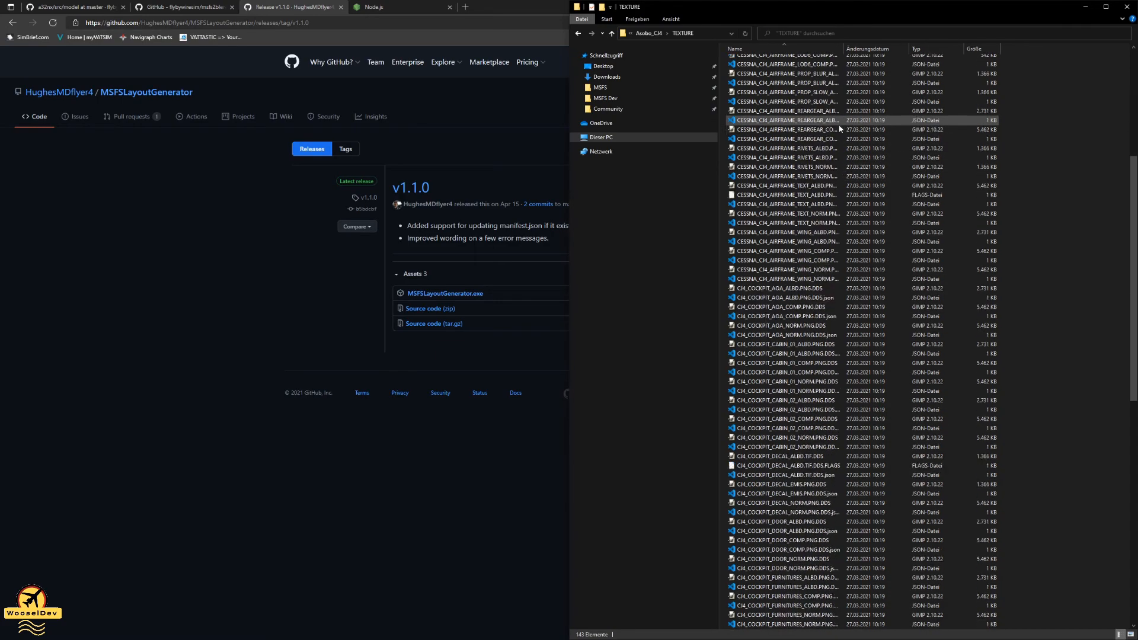
- Copy the wooselman-aircraft-CJ4 package folder from WooselMod CJ4 - Tutorial into the MSFS Community folder
key(BackSpace)
key(BackSpace)
key(BackSpace)
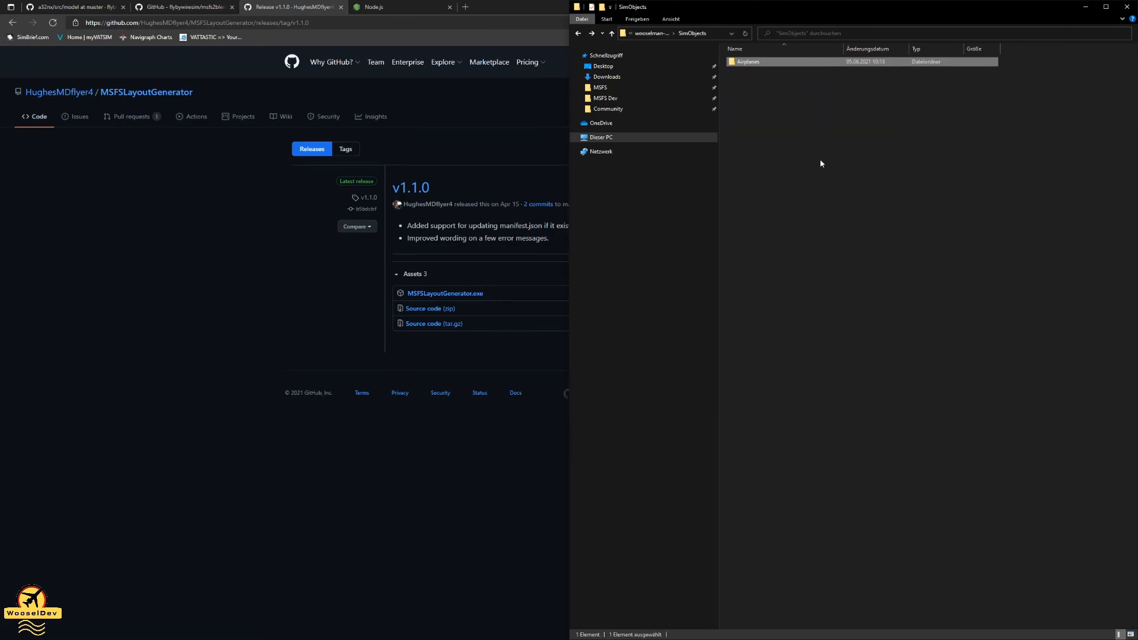
key(BackSpace)
key(BackSpace)
click(819, 150)
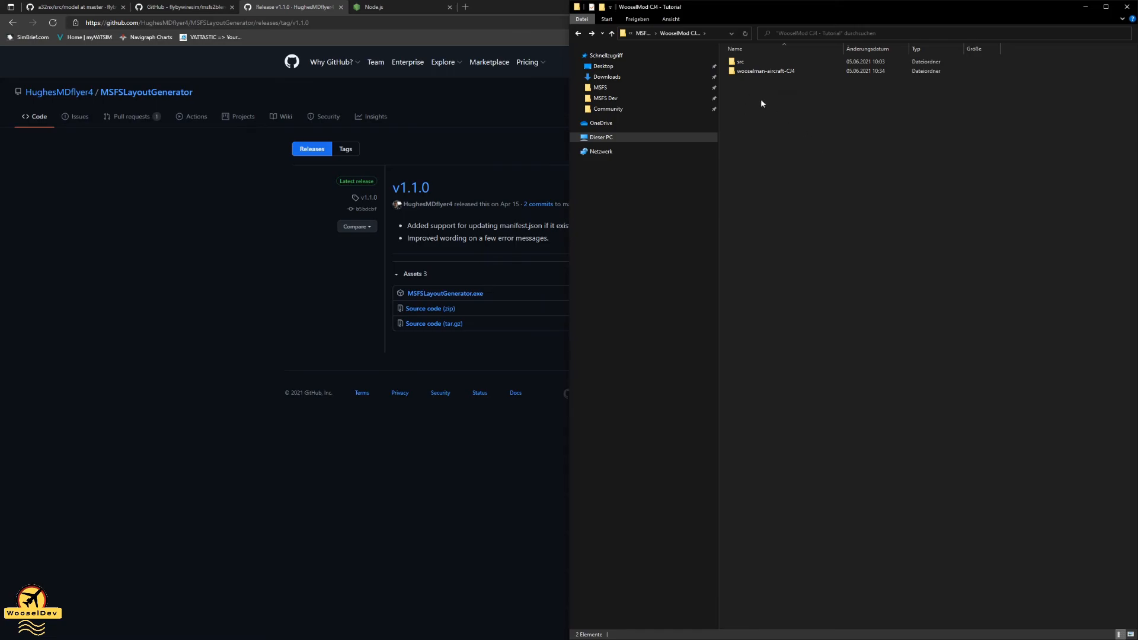
click(750, 72)
right_click(750, 71)
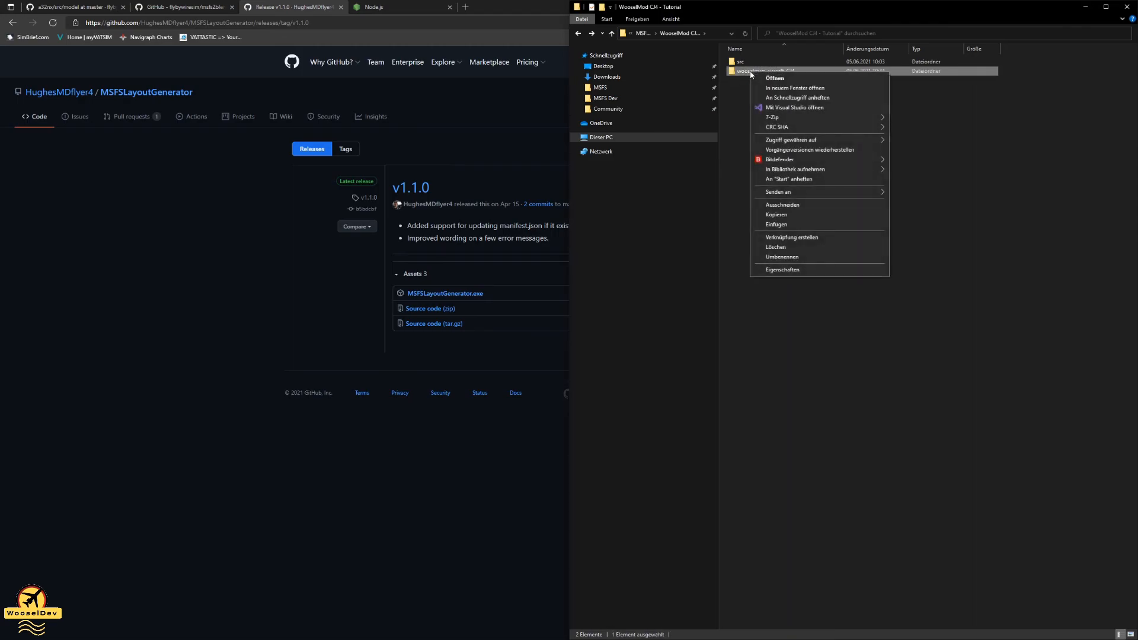
click(780, 216)
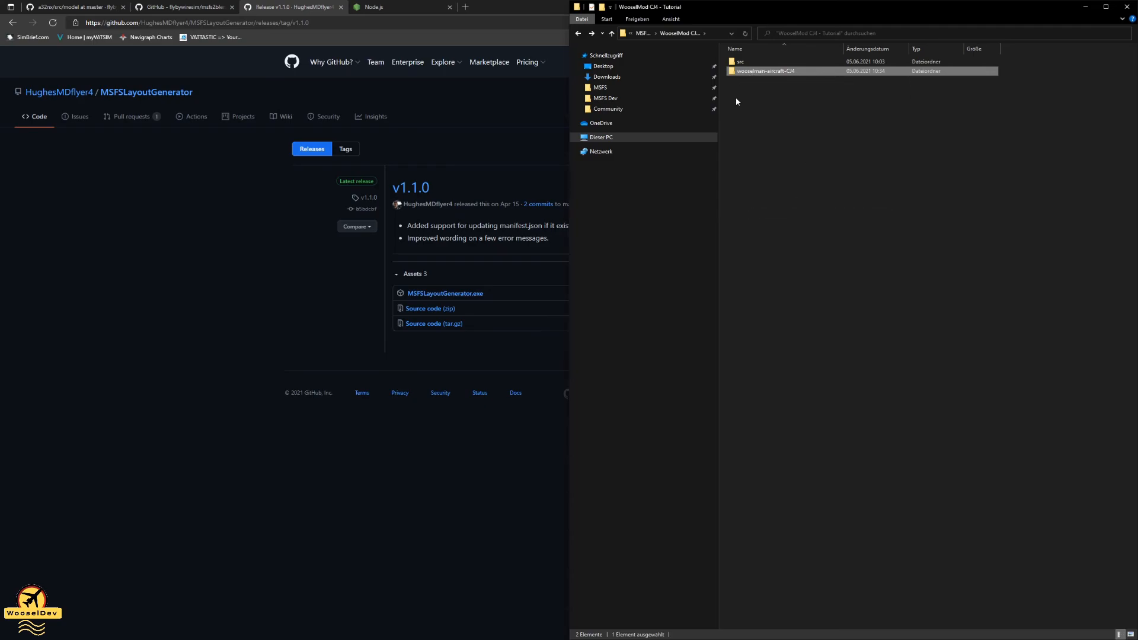
click(609, 110)
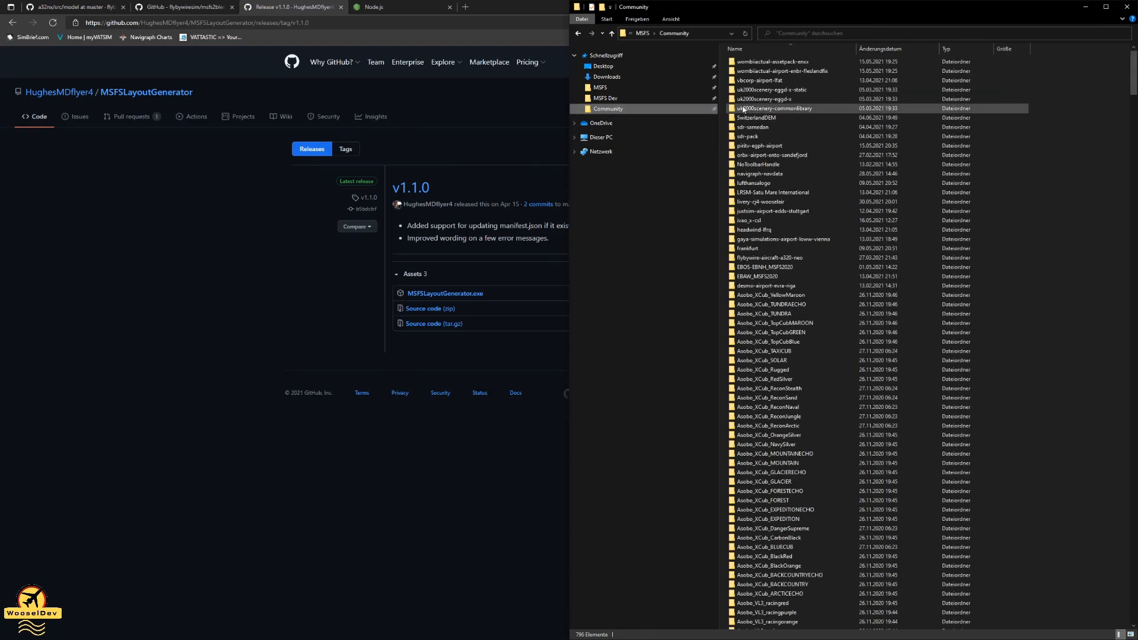
right_click(1041, 88)
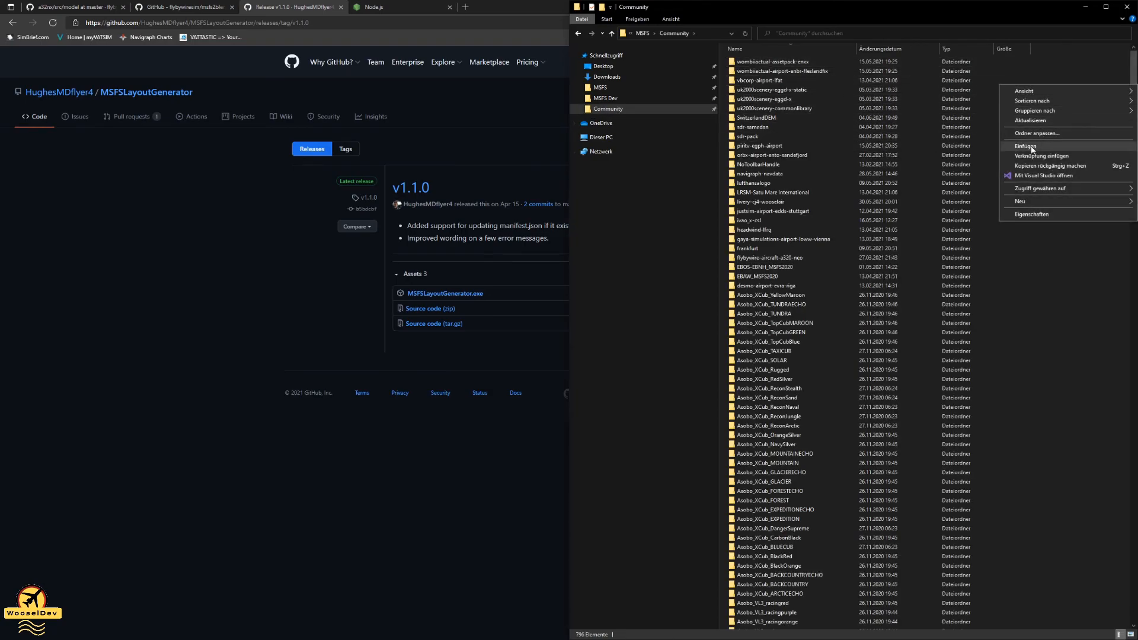
click(1030, 146)
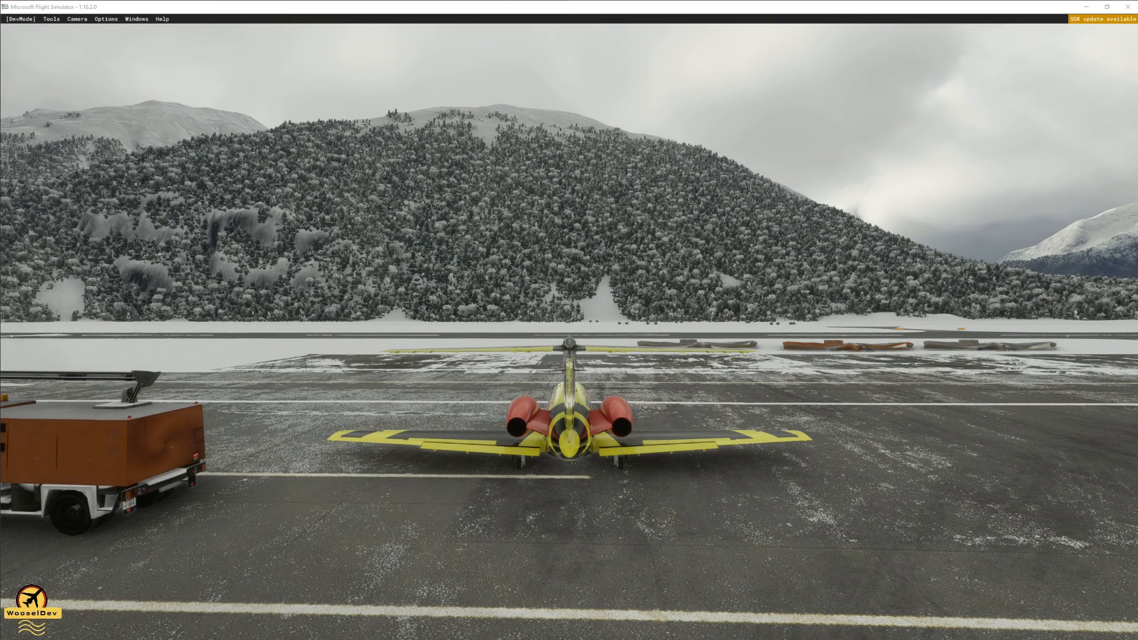
- Switch to Microsoft Flight Simulator and view the parked CJ4 from the rear and side in the external view
click(868, 316)
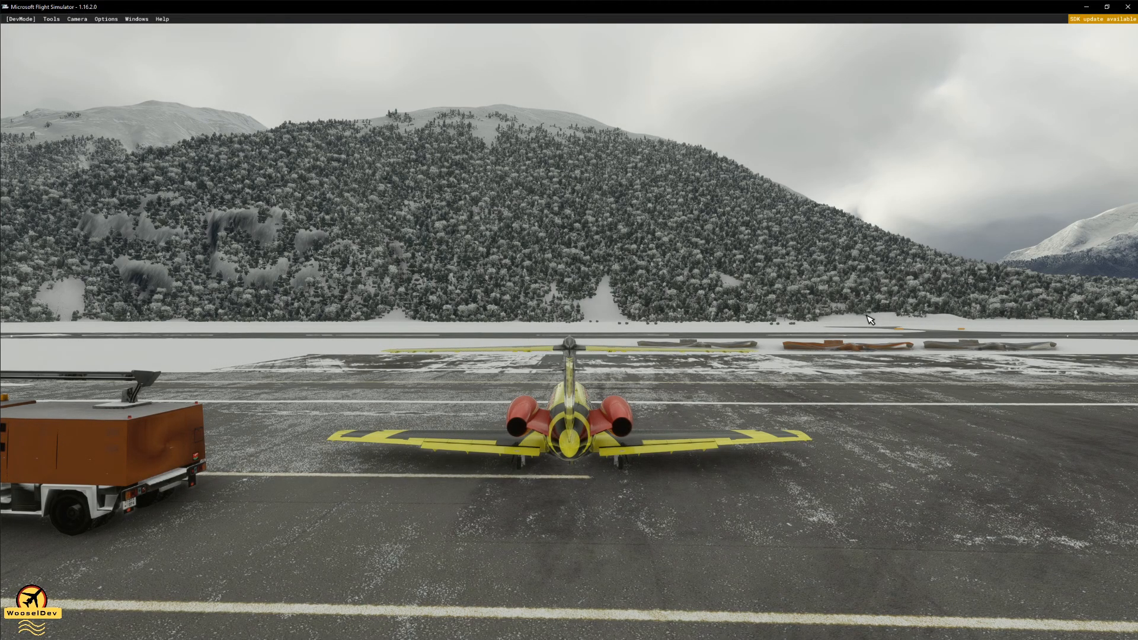
key(Left)
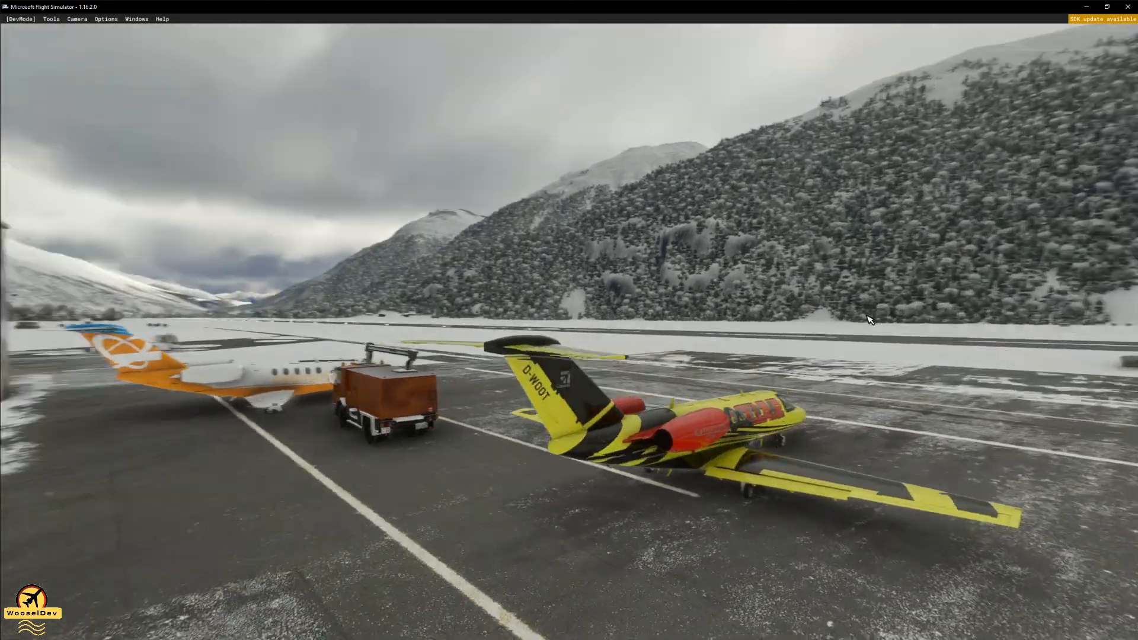
key(d)
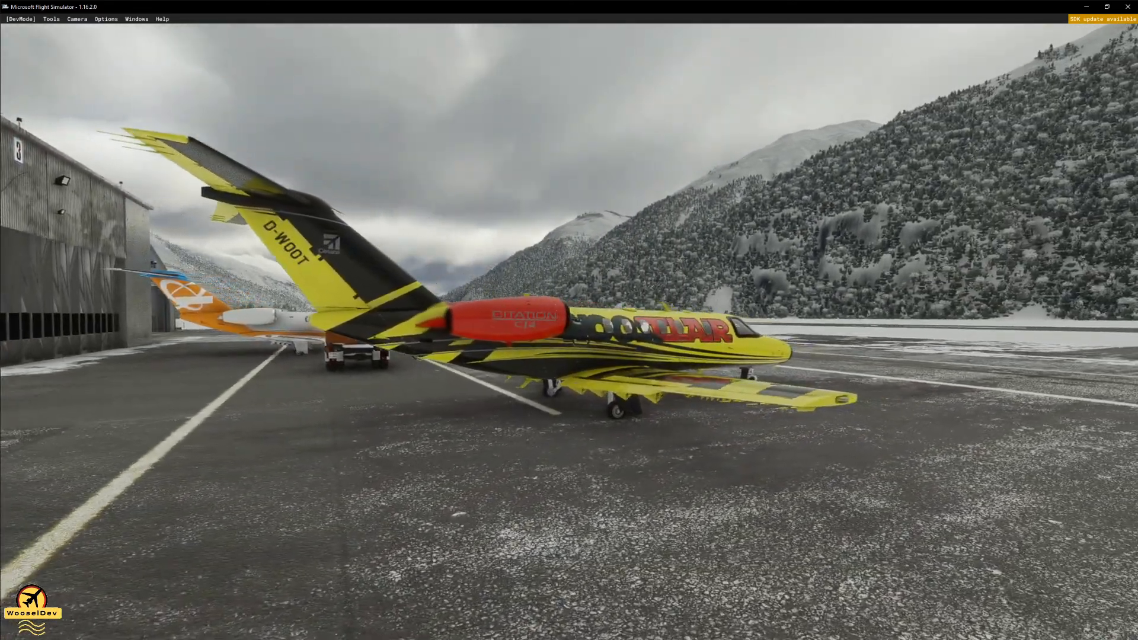
key(d)
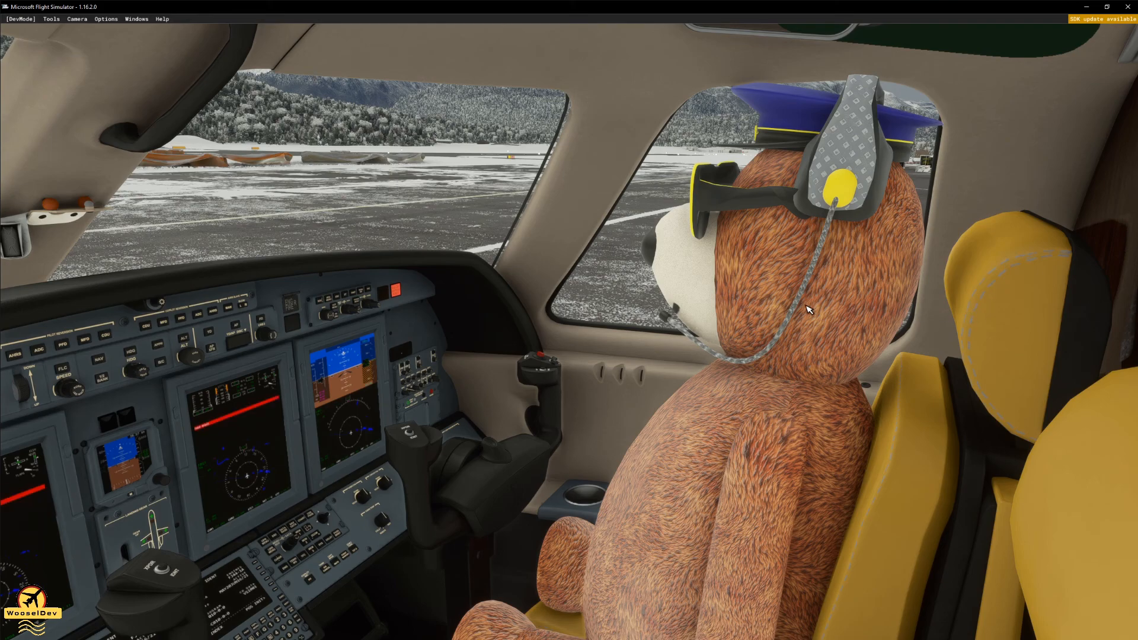
- Inspect the Eugene bear in the CJ4 cockpit seat from several angles, including its fur, cap and headset
right_drag(785, 285, 984, 300)
key(Left)
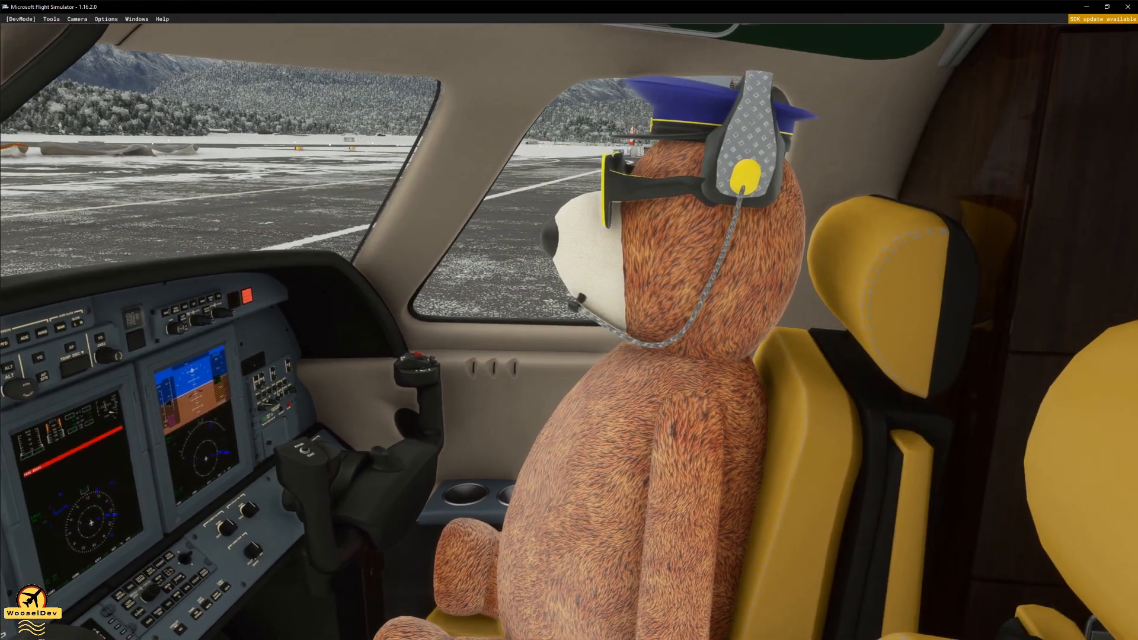
right_drag(569, 320, 789, 291)
key(Left)
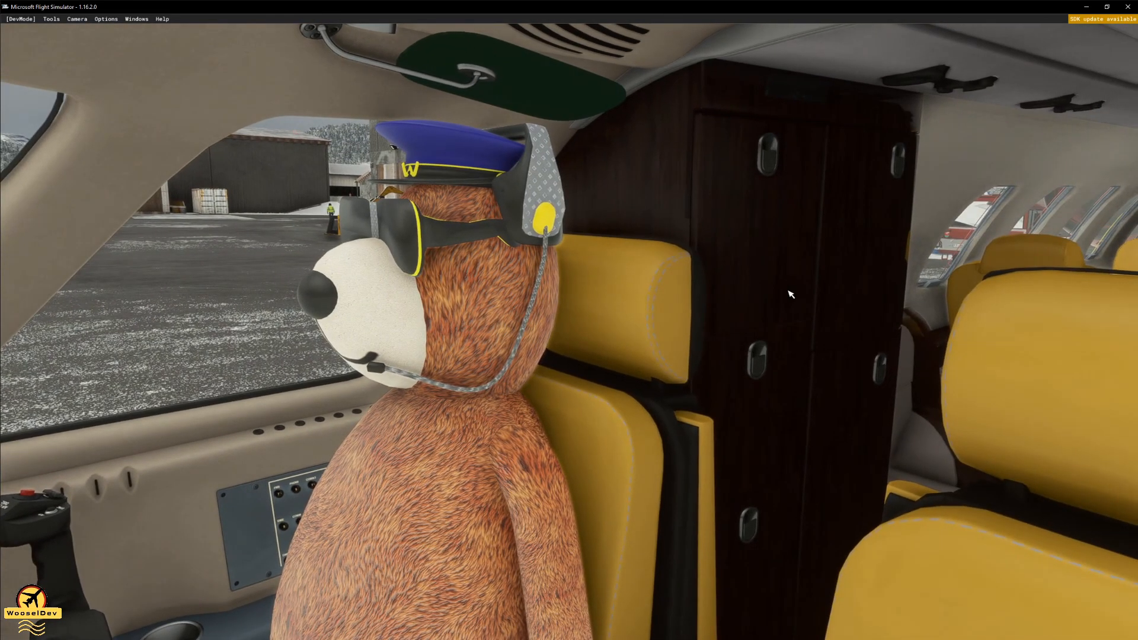